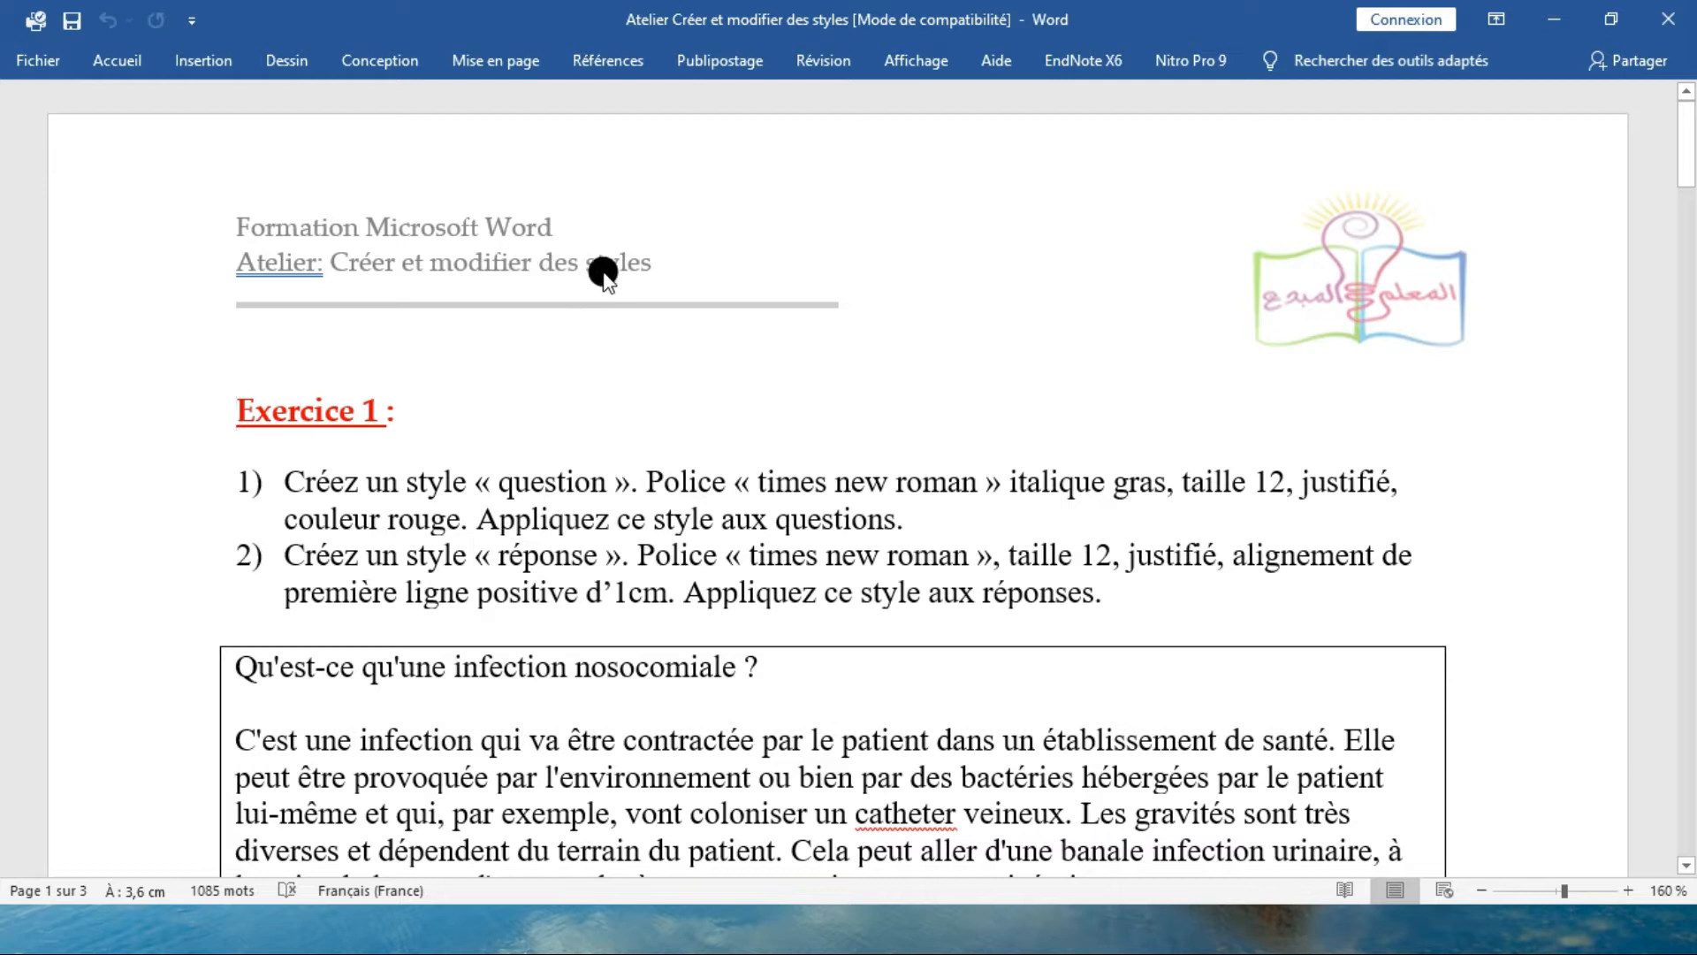
Step: Keep the Accueil ribbon permanently displayed and review the first Exercice 1 instruction and the gallery of existing styles
double_click(118, 72)
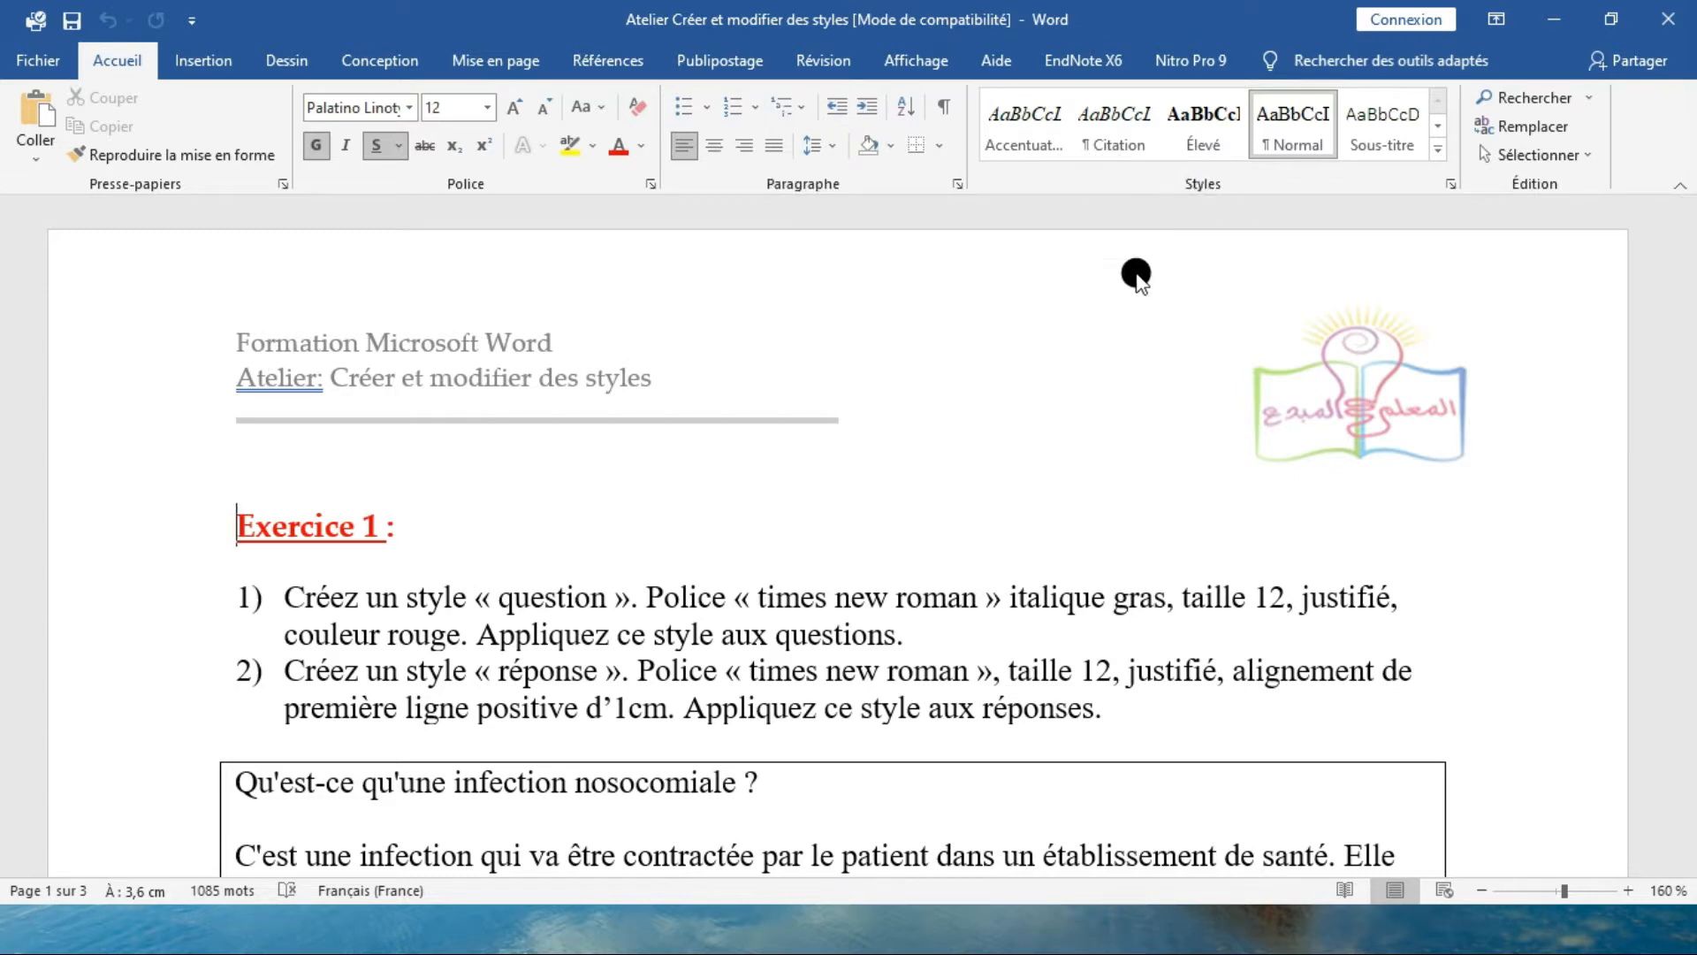
scroll(1136, 273, "down", 2)
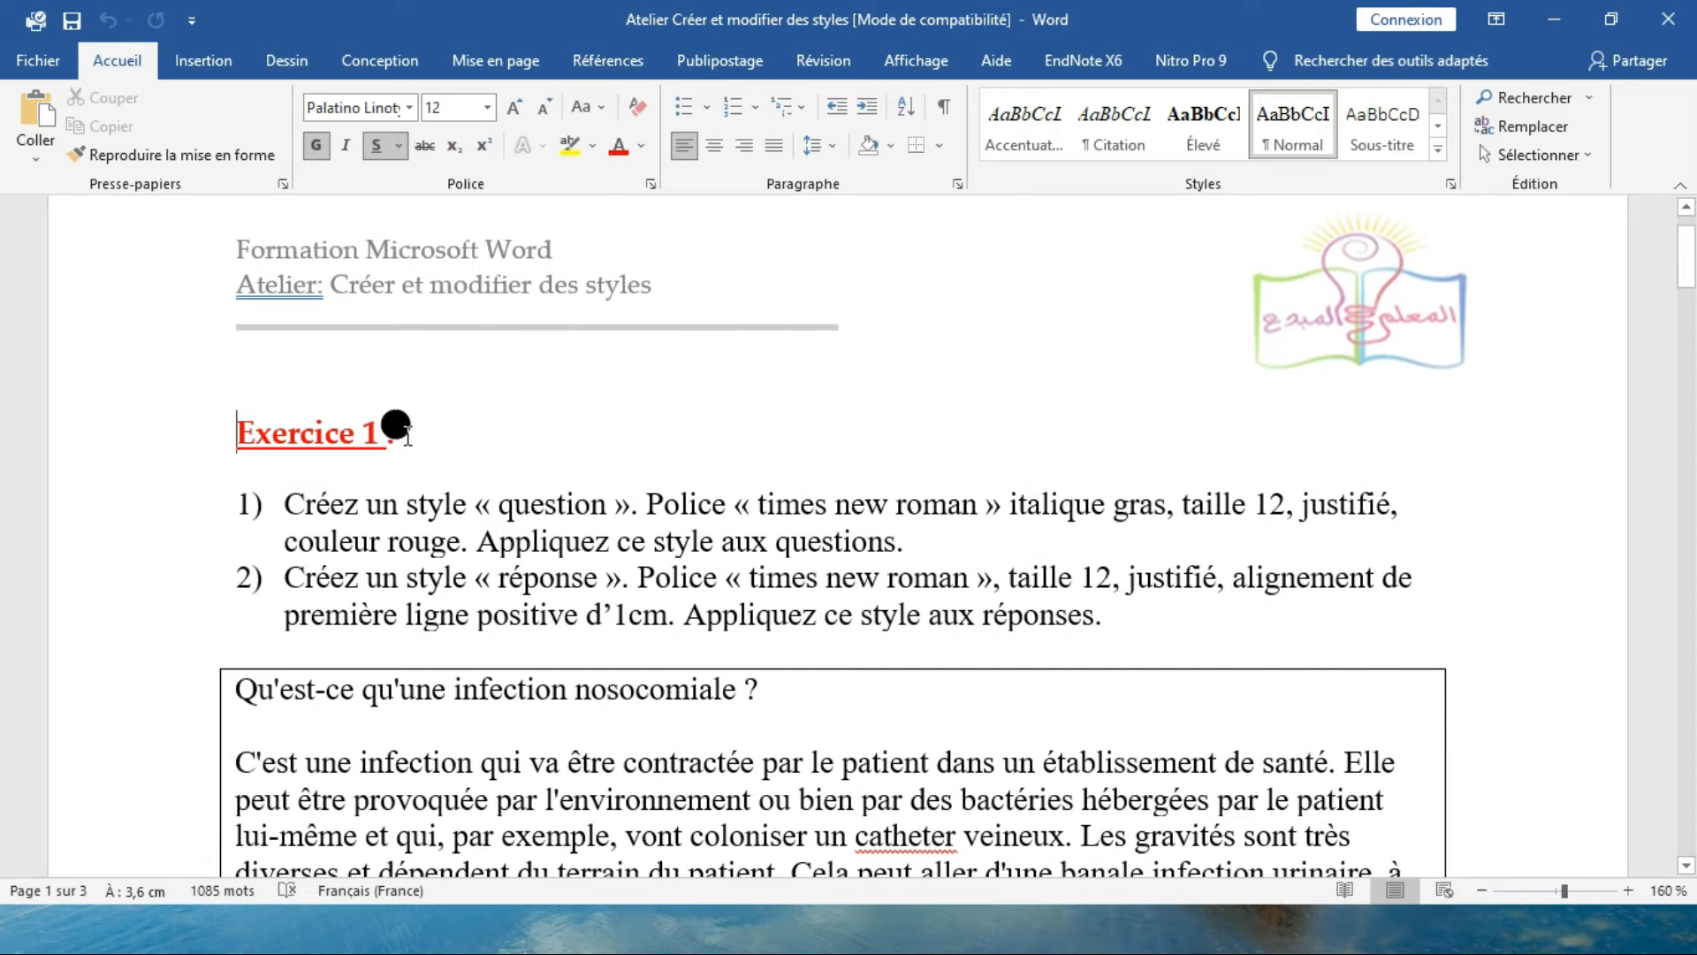
scroll(400, 427, "down", 2)
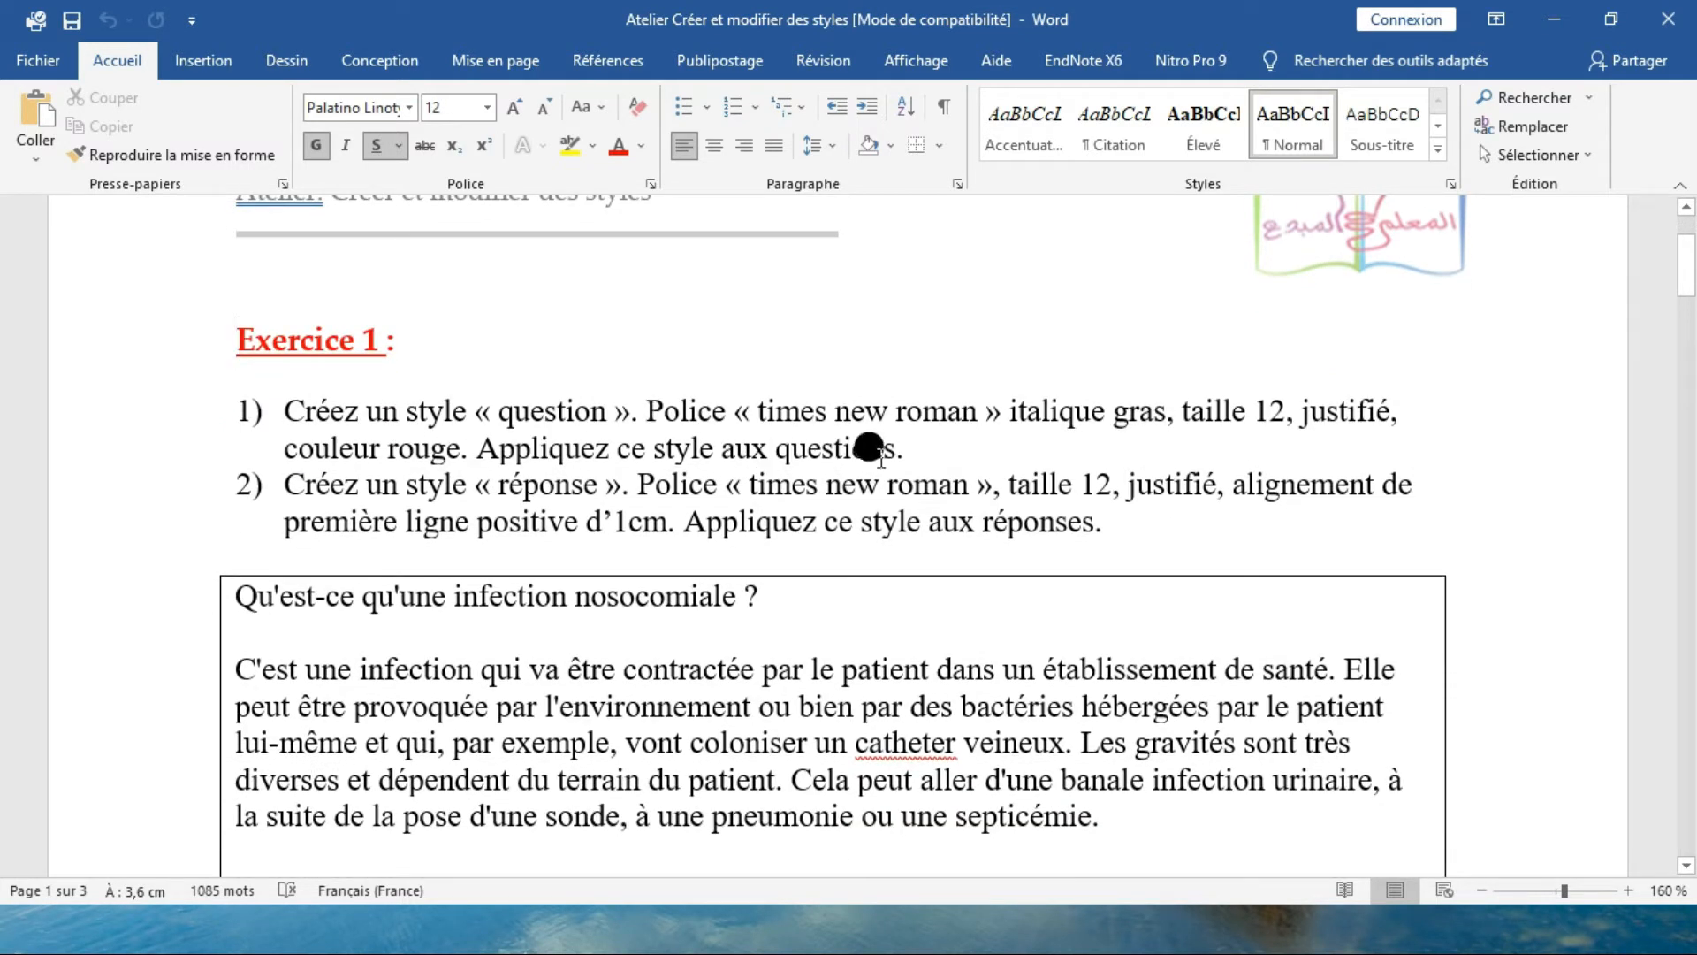
left_click_drag(898, 439, 292, 409)
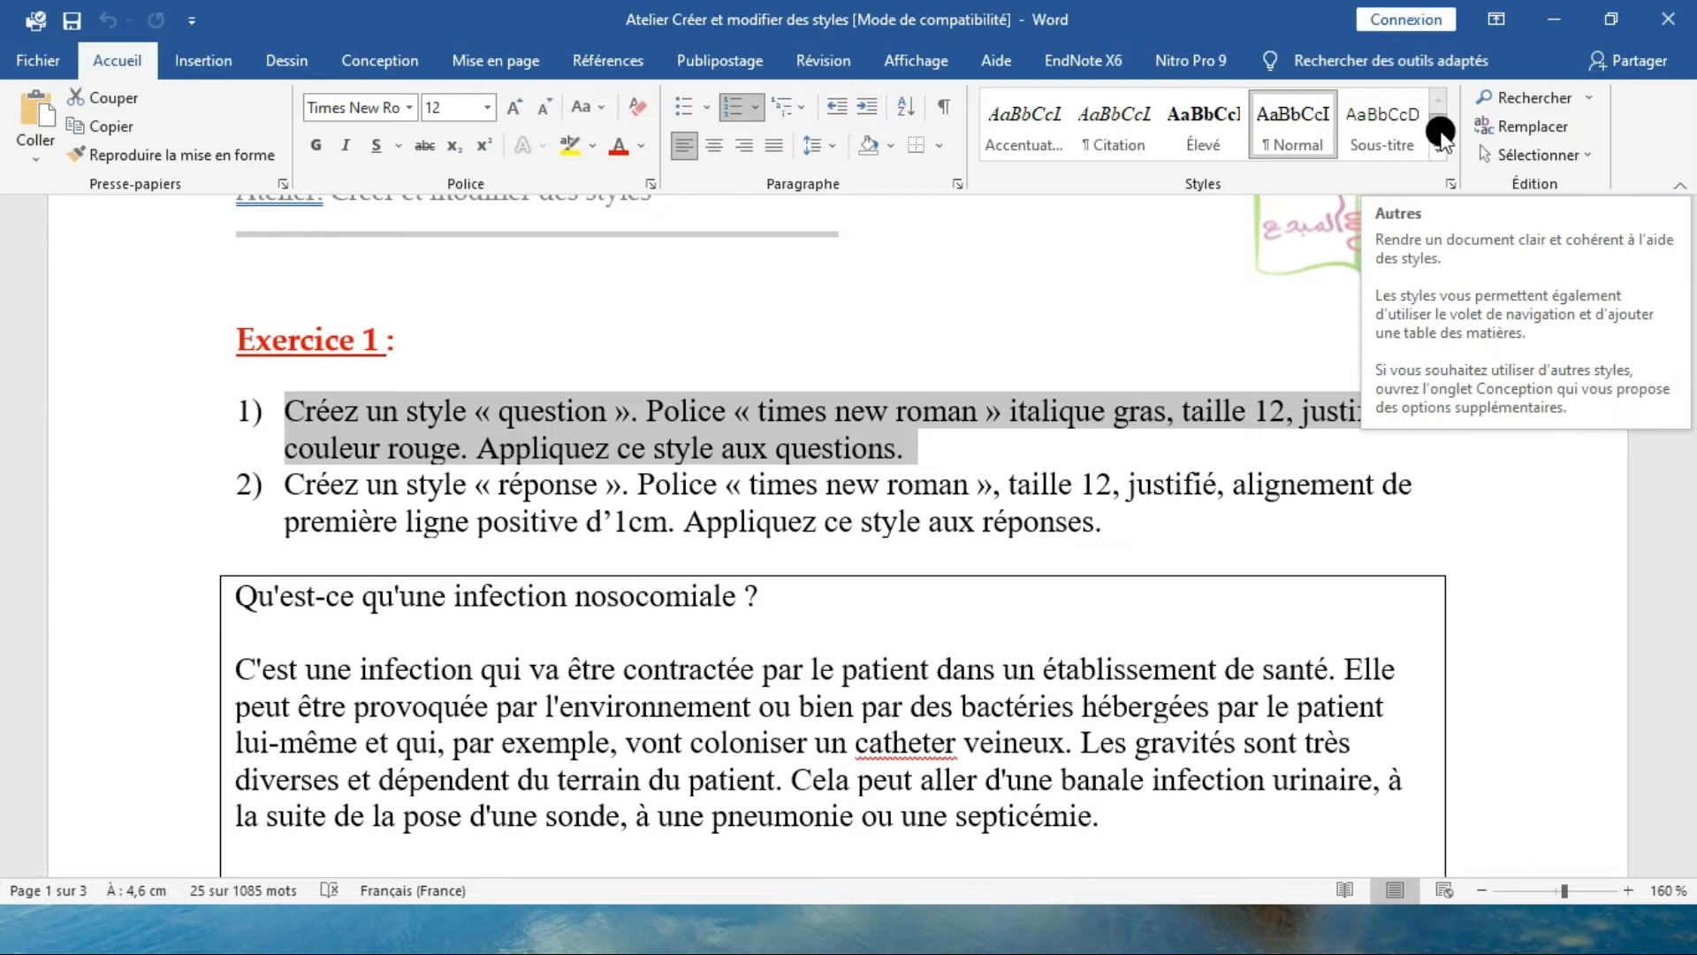
left_click(1438, 144)
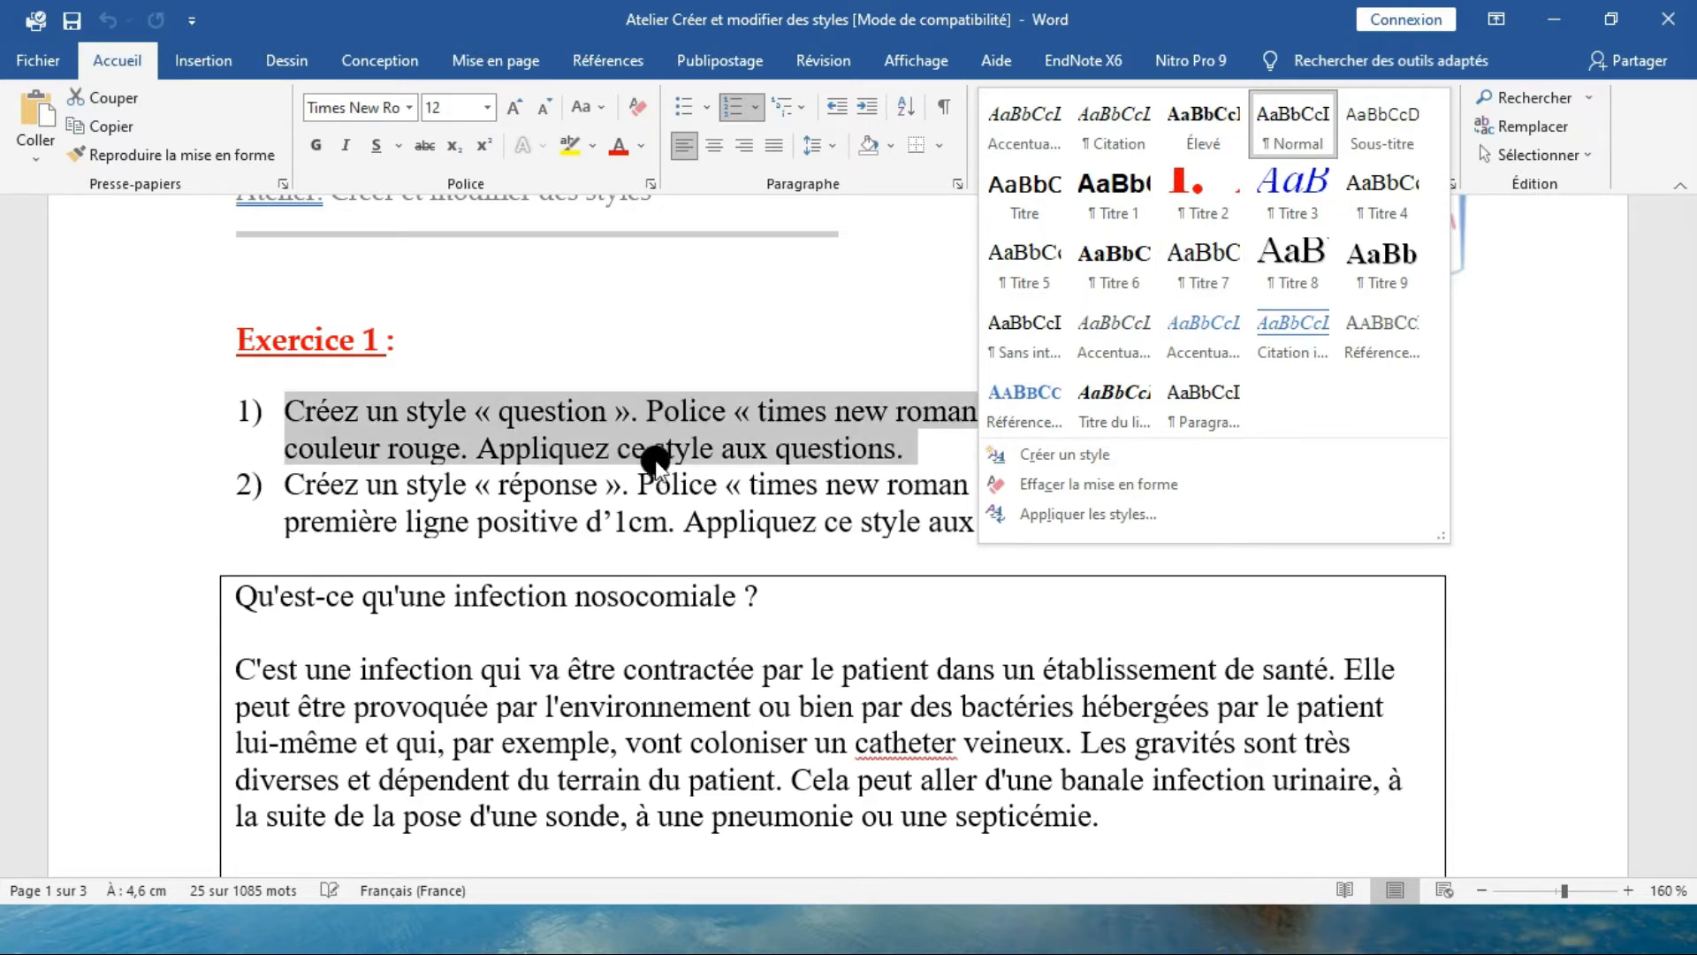
left_click(662, 336)
left_click(655, 323)
scroll(658, 327, "up", 2)
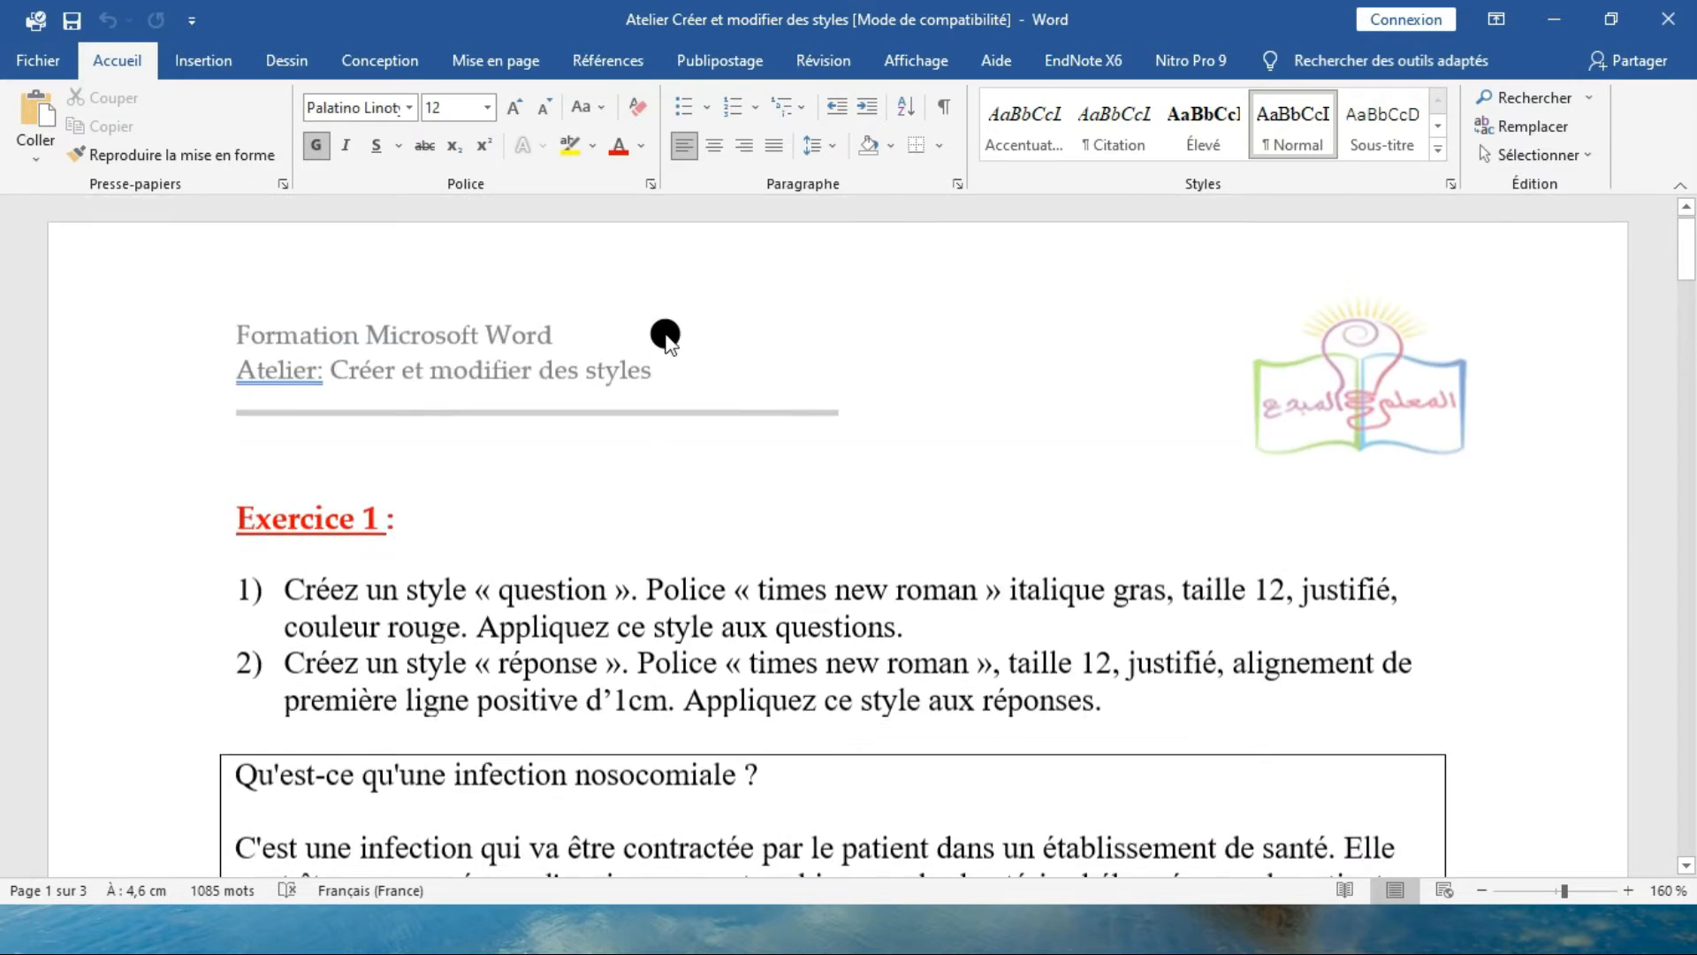
scroll(378, 536, "down", 2)
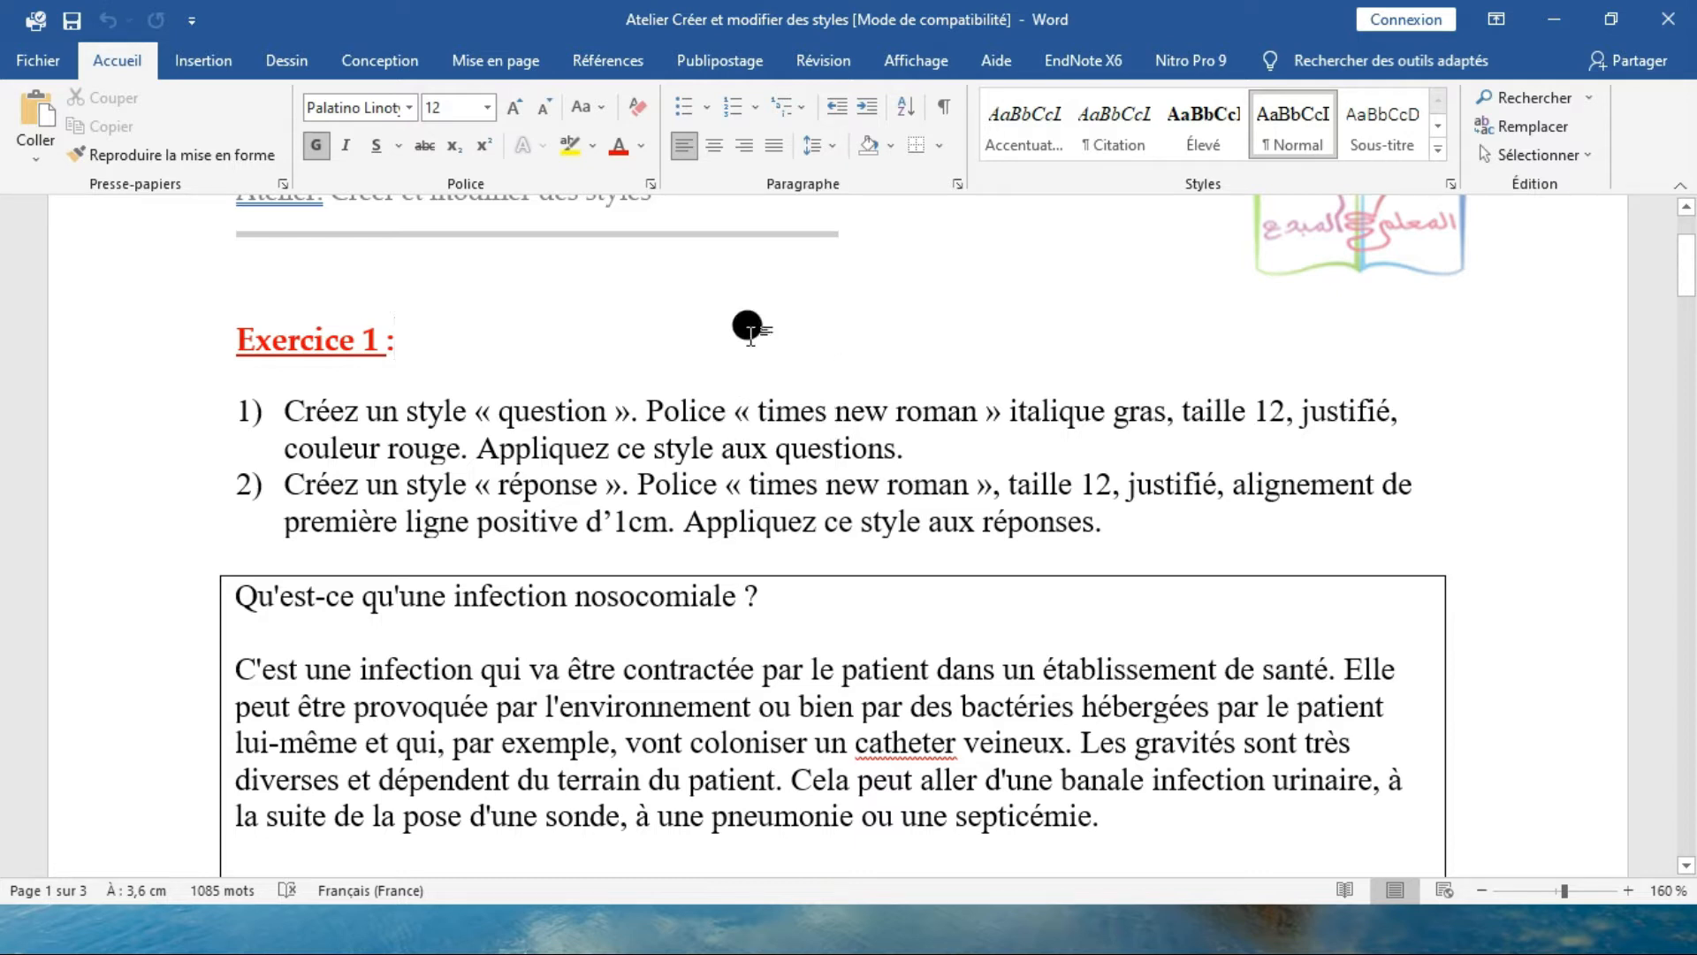
Step: Start a new style from the Exercice 1 heading, name it "question" and open its full formatting options
left_click(1437, 157)
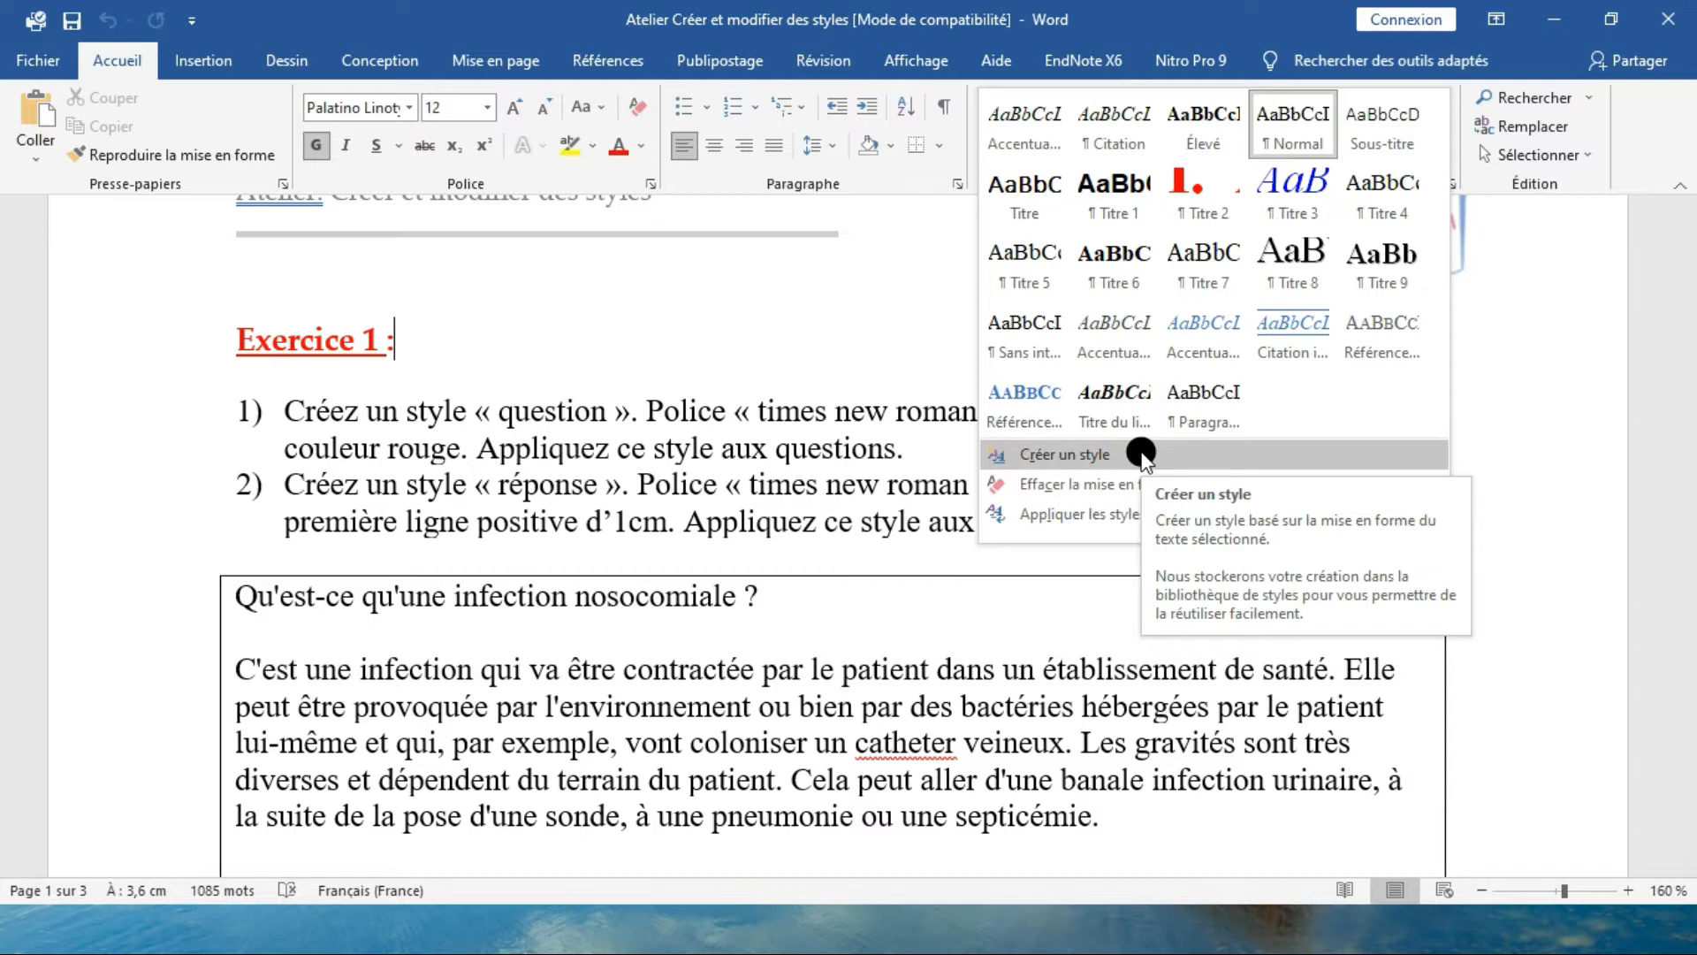
left_click(1141, 452)
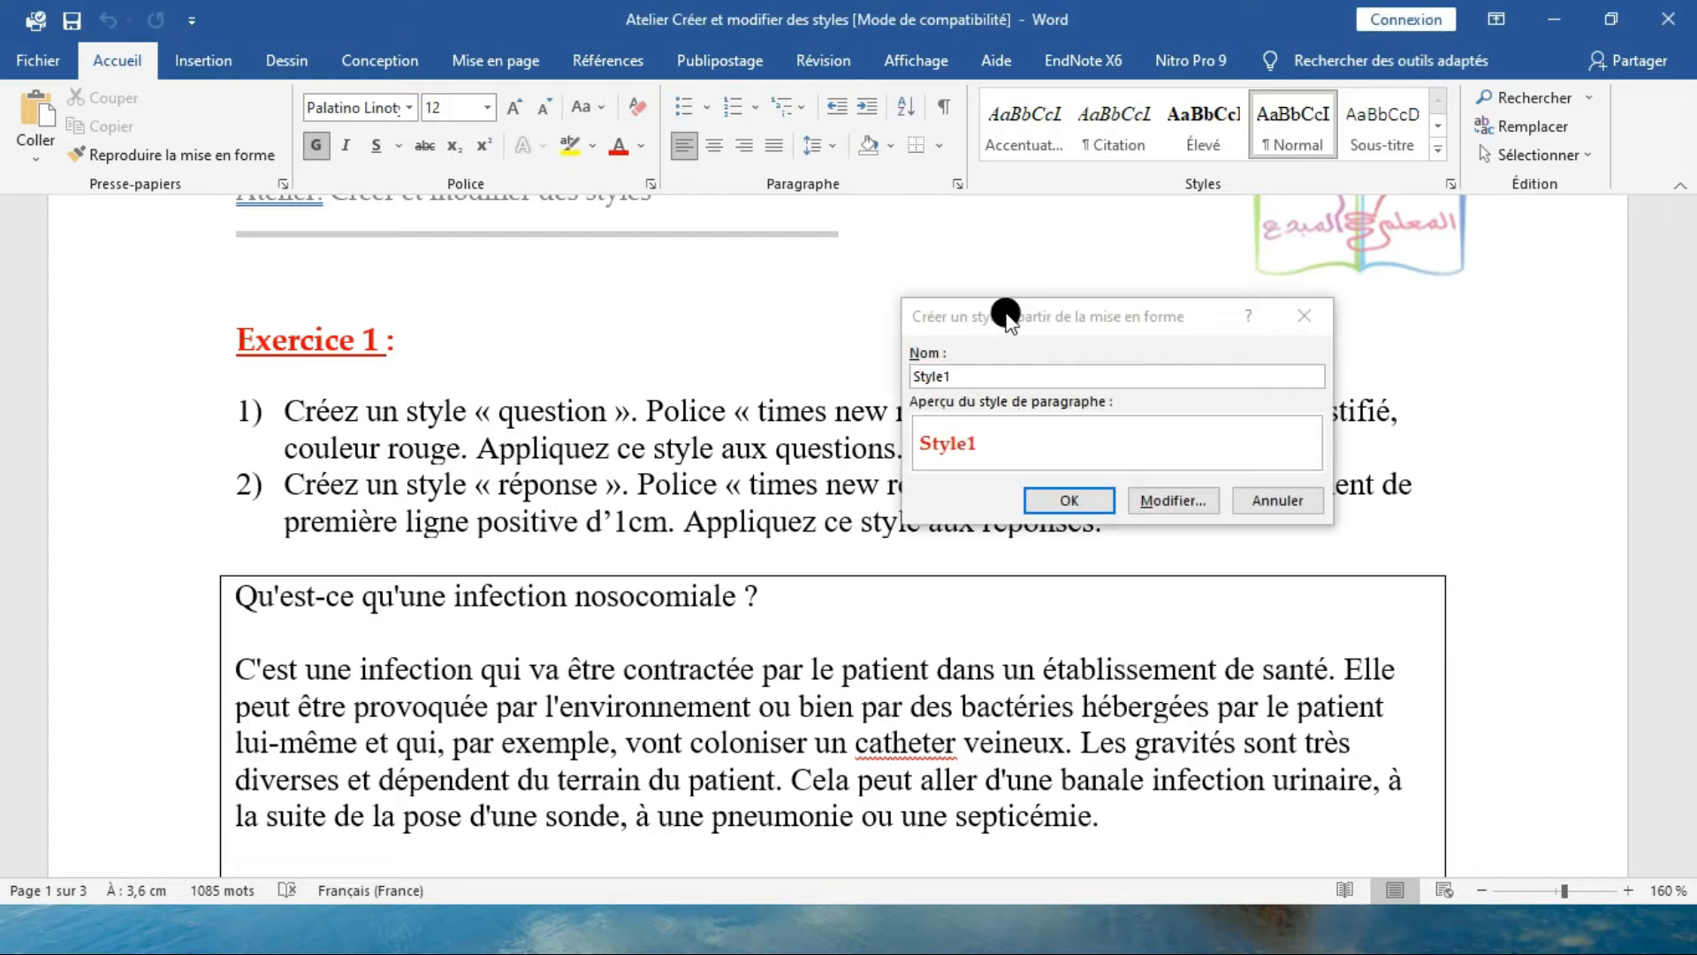
left_click_drag(997, 307, 1094, 311)
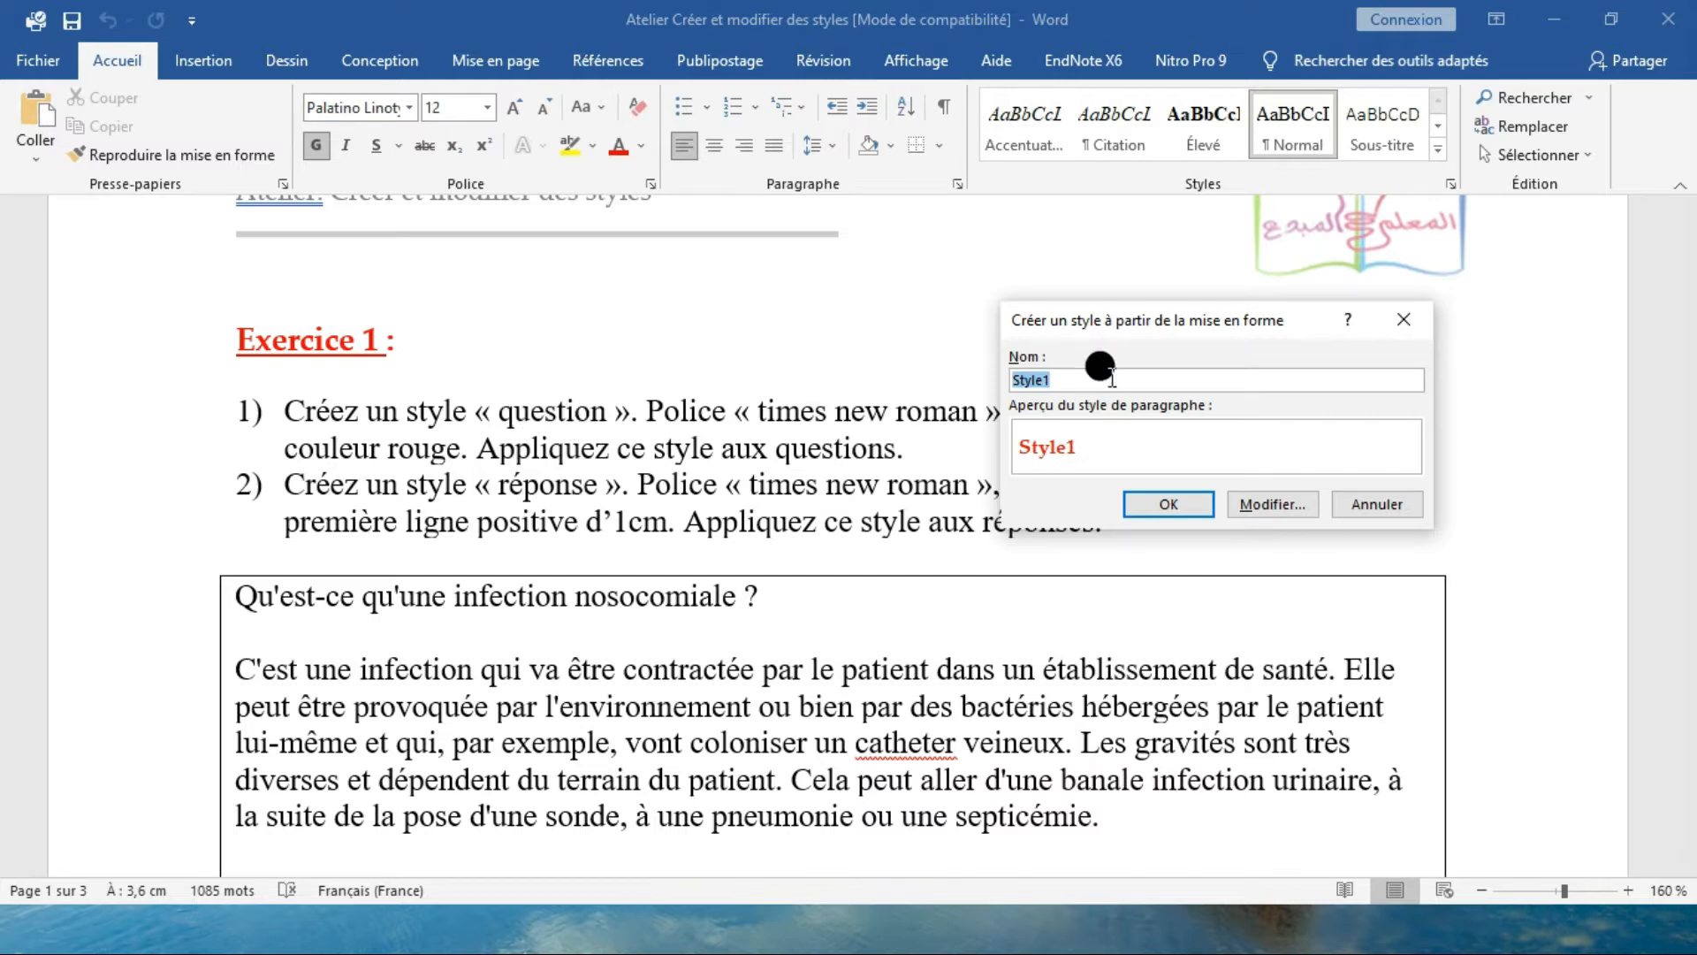
type("question")
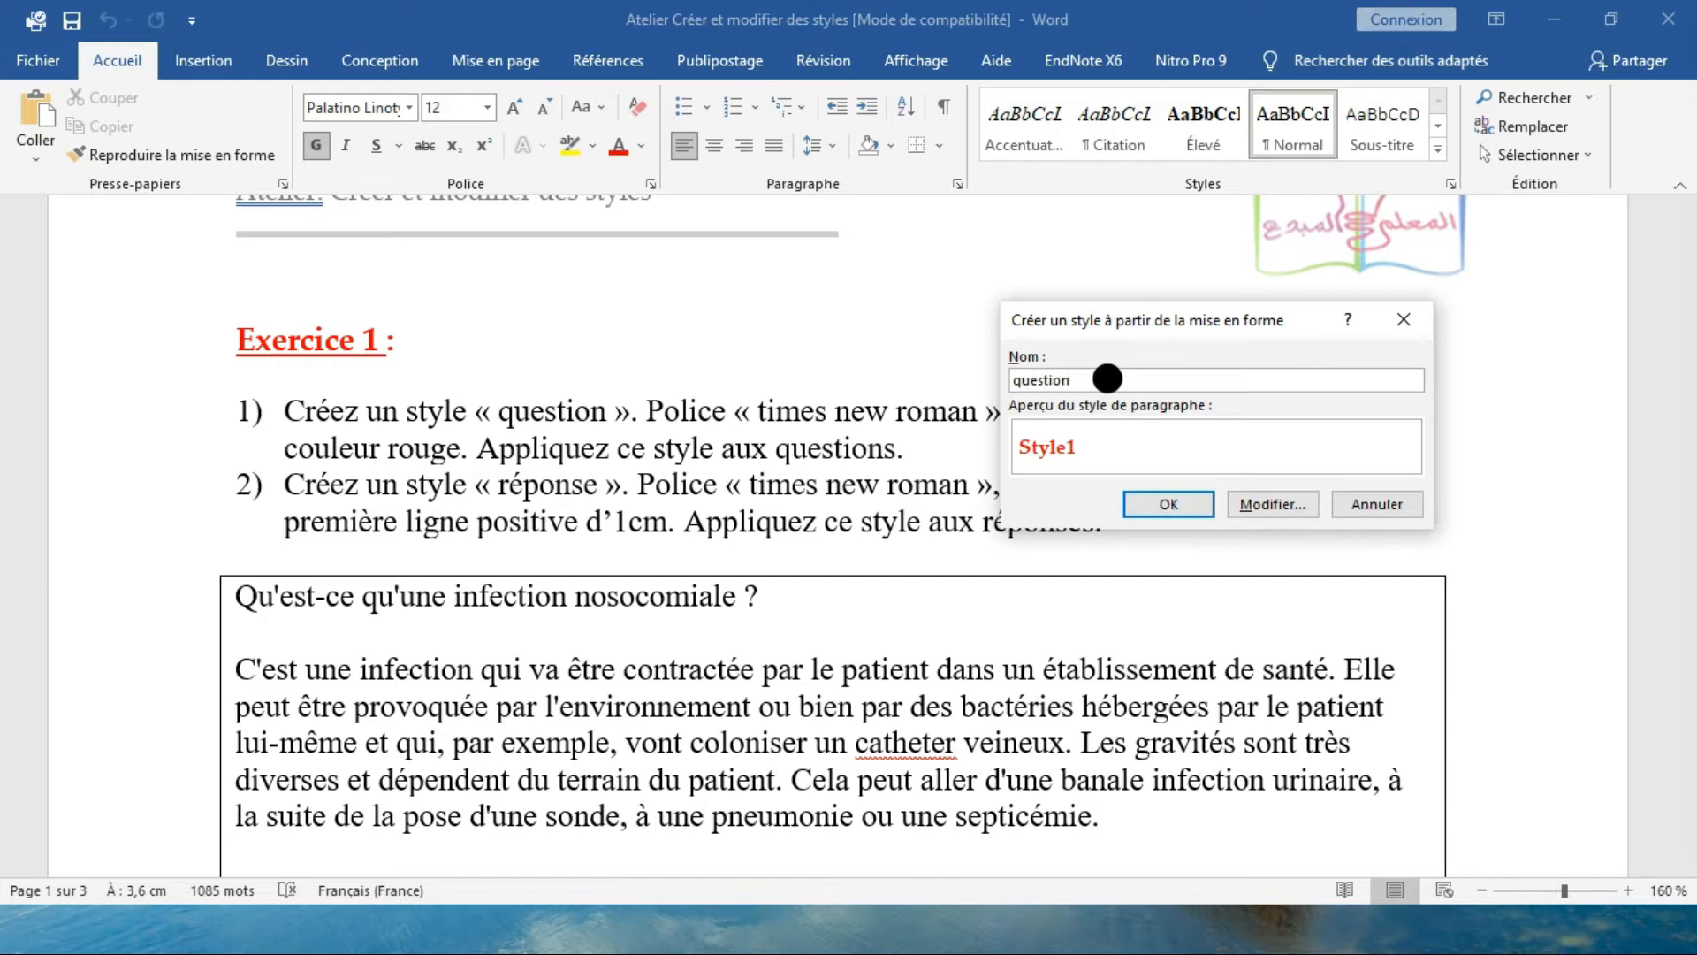
left_click(1267, 506)
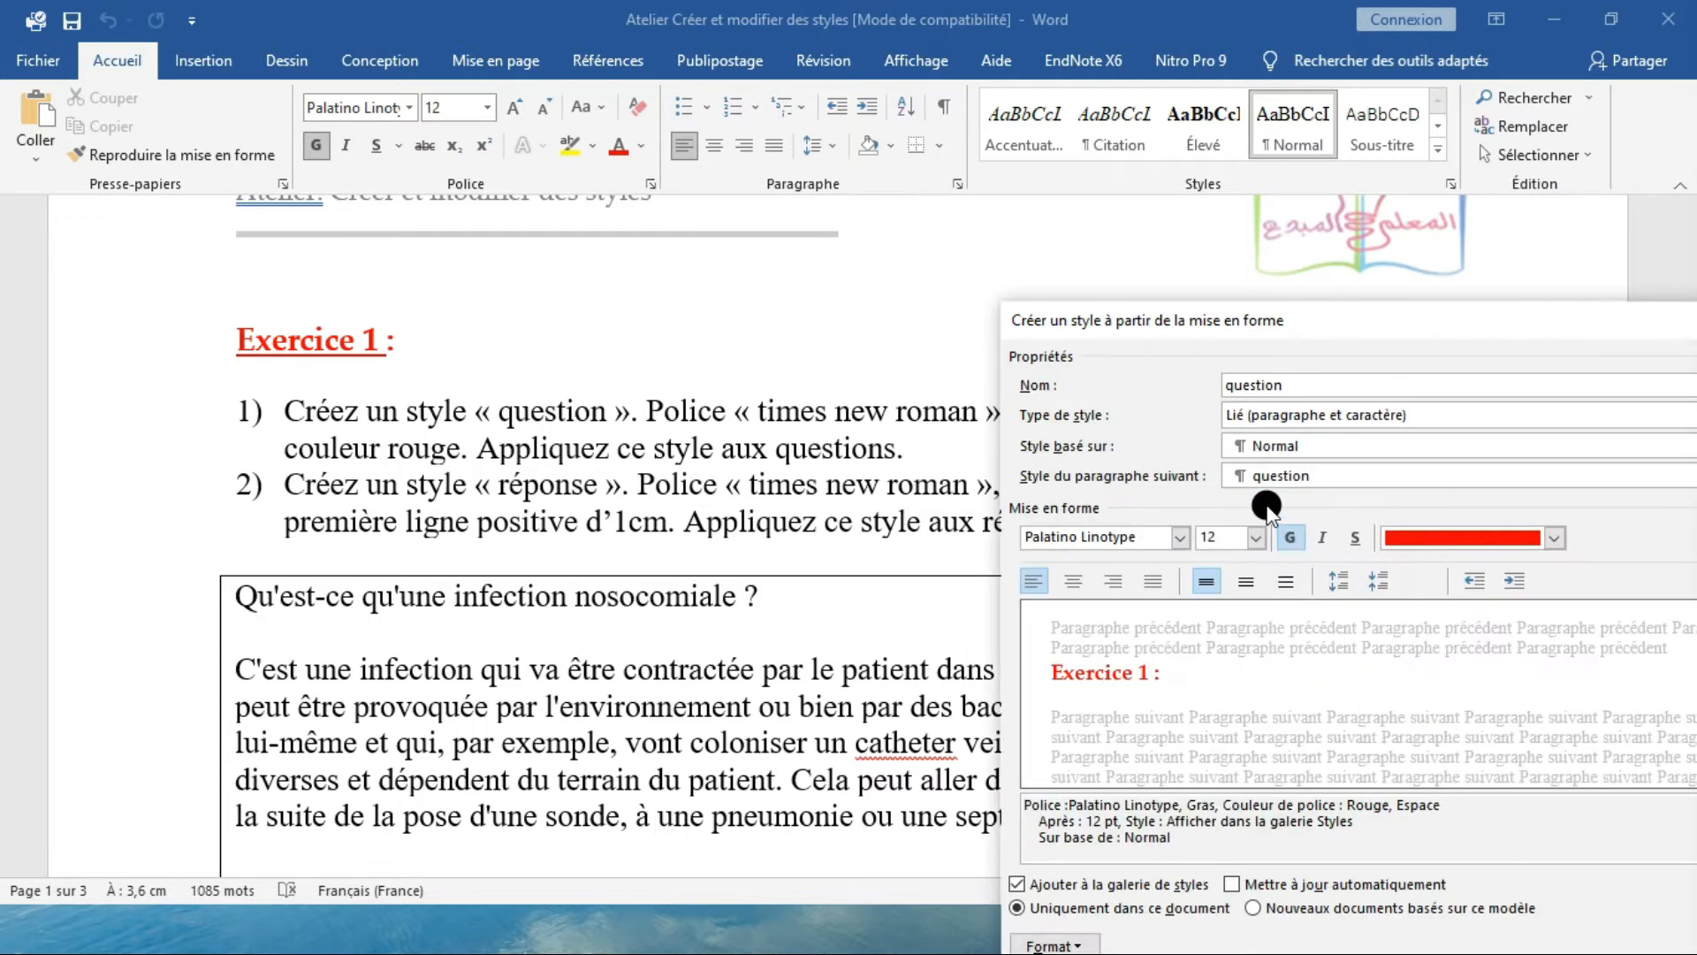
left_click_drag(1342, 336, 859, 608)
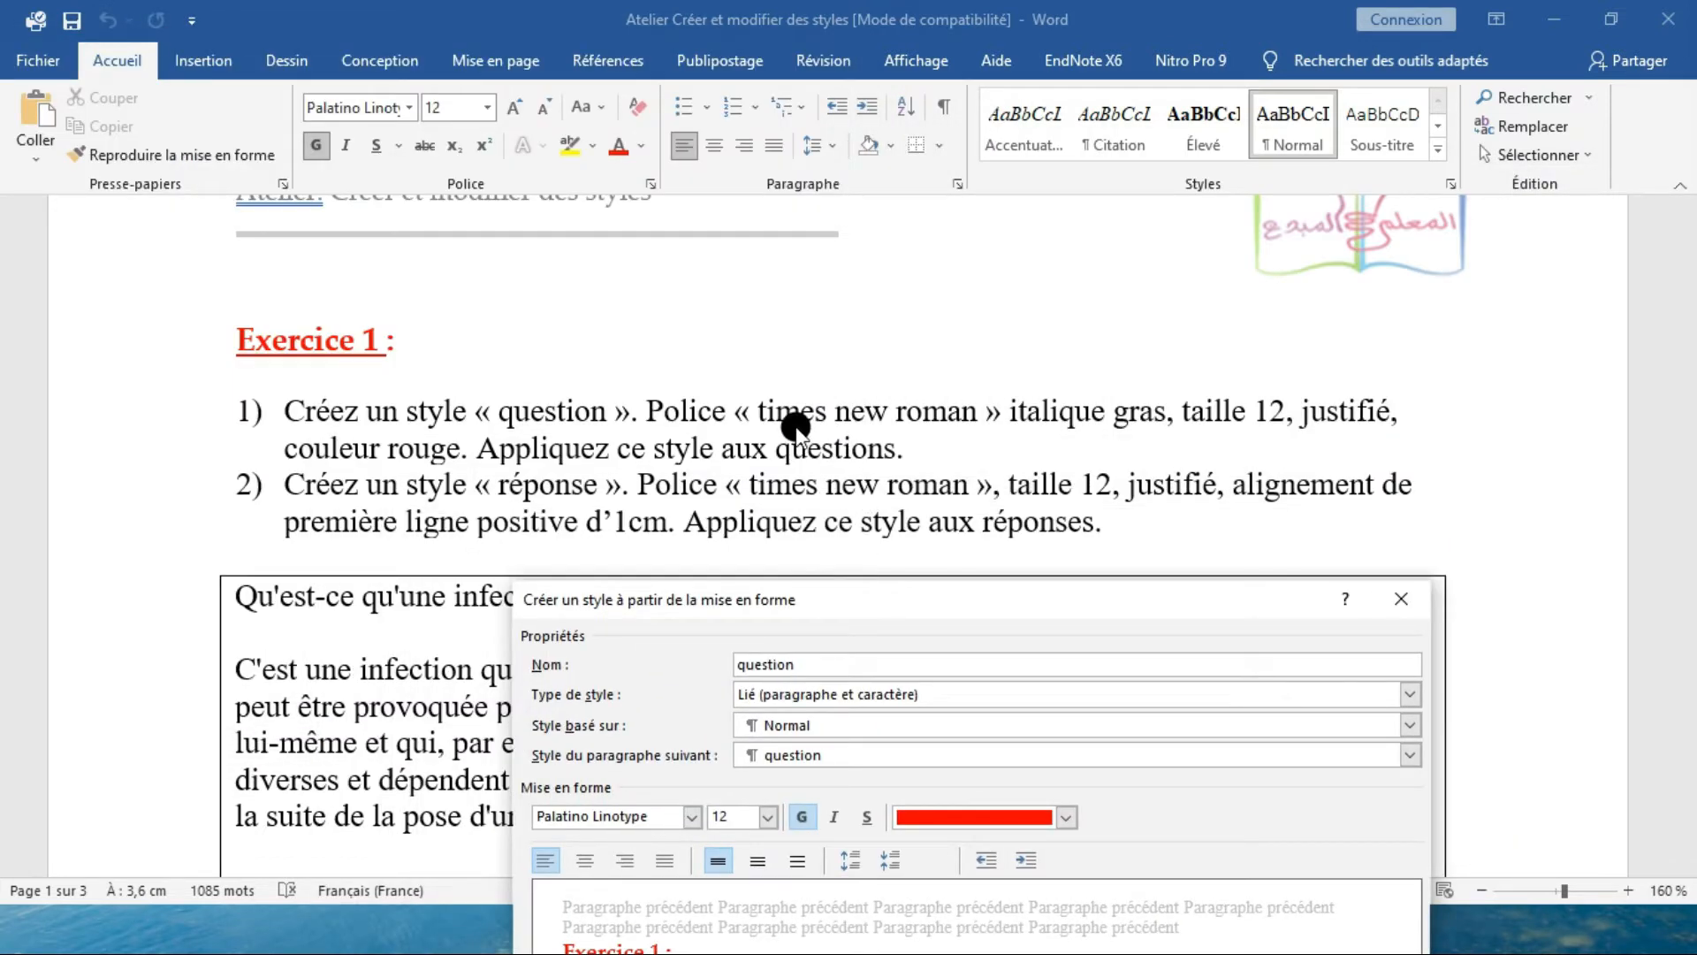
left_click_drag(925, 586, 950, 371)
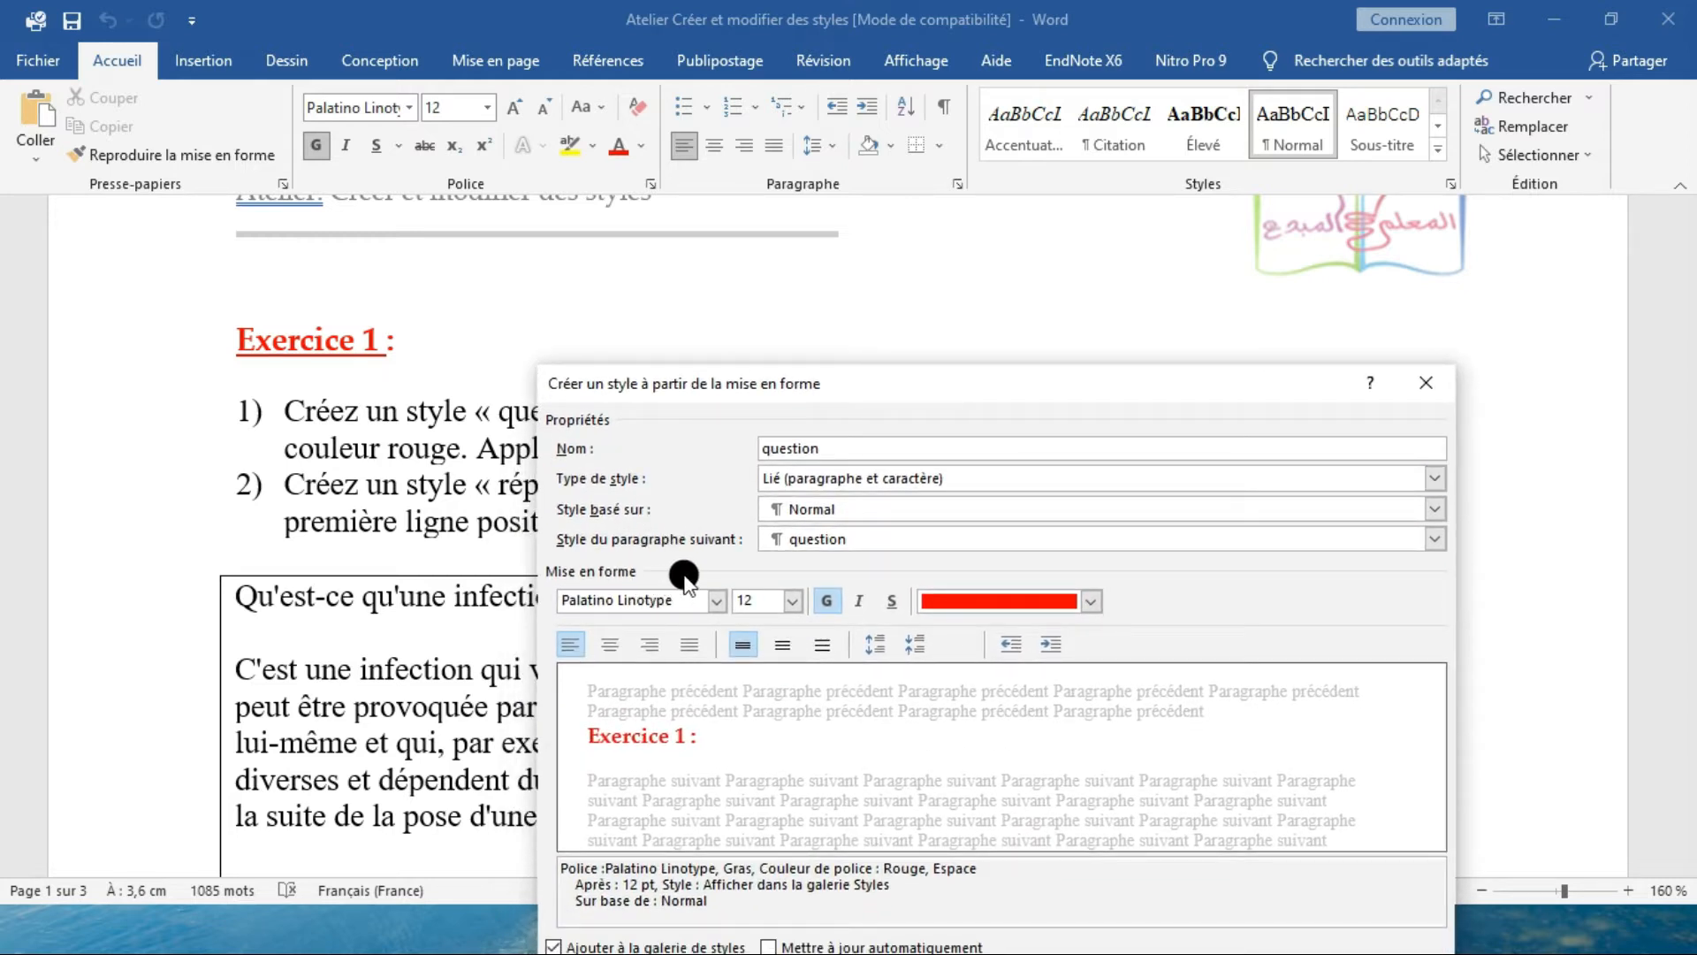
Step: Set the question style's font to Times New Roman with bold and italic
left_click(715, 602)
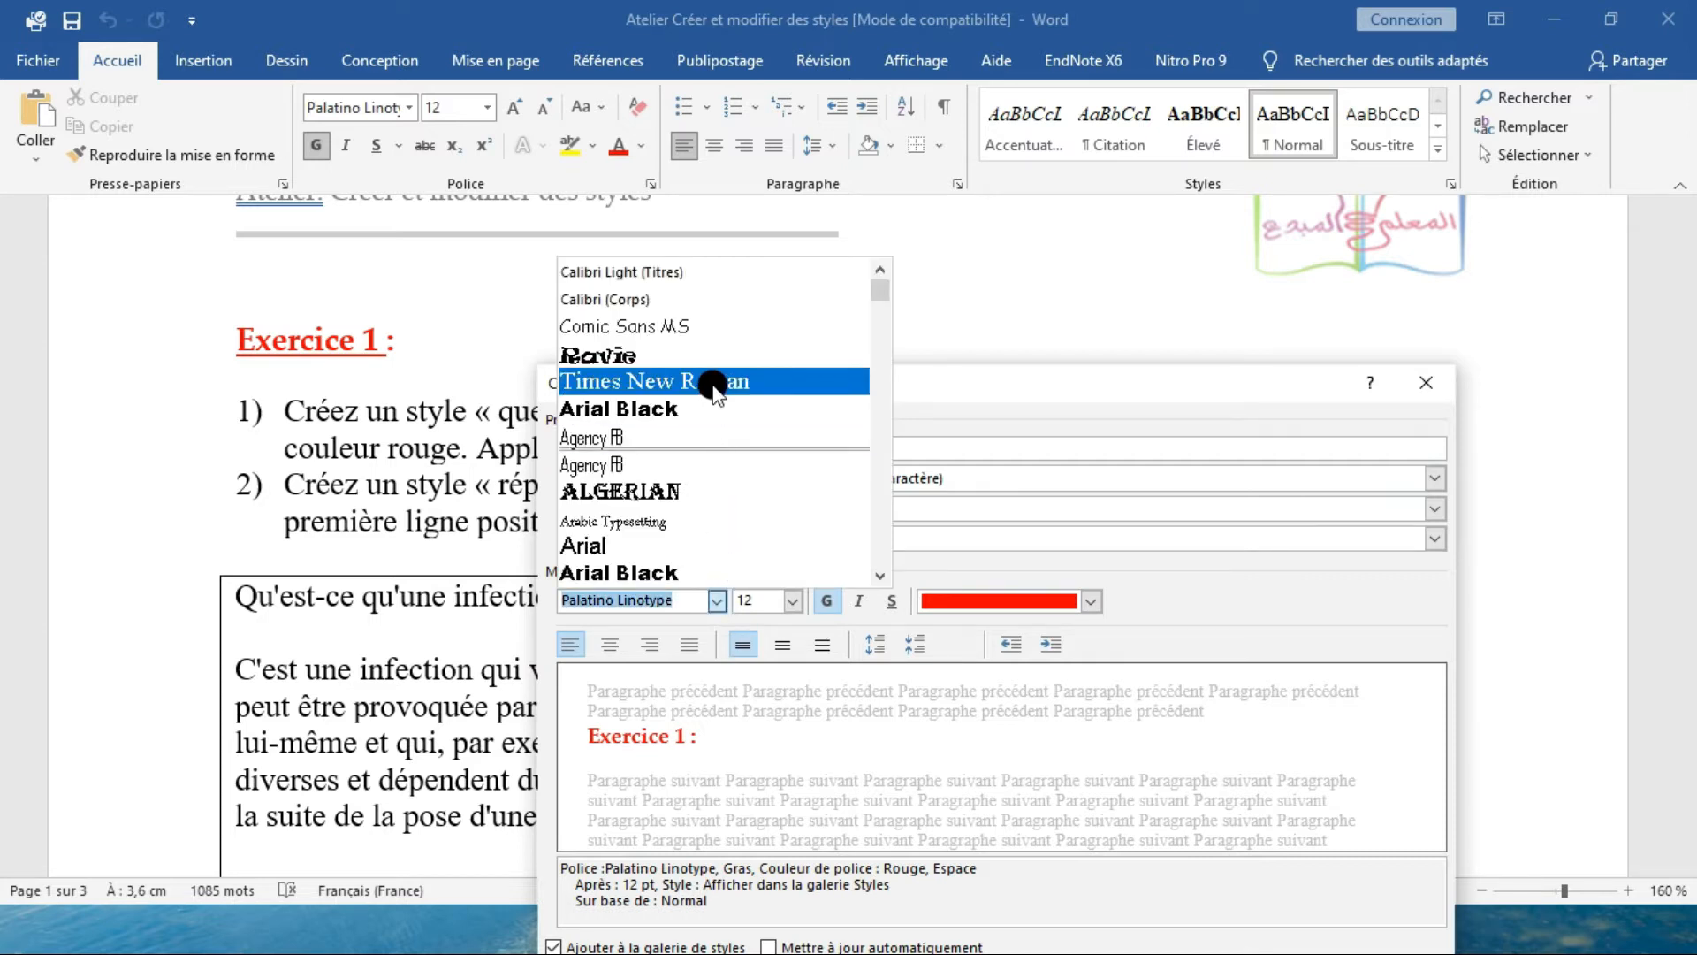
left_click(712, 385)
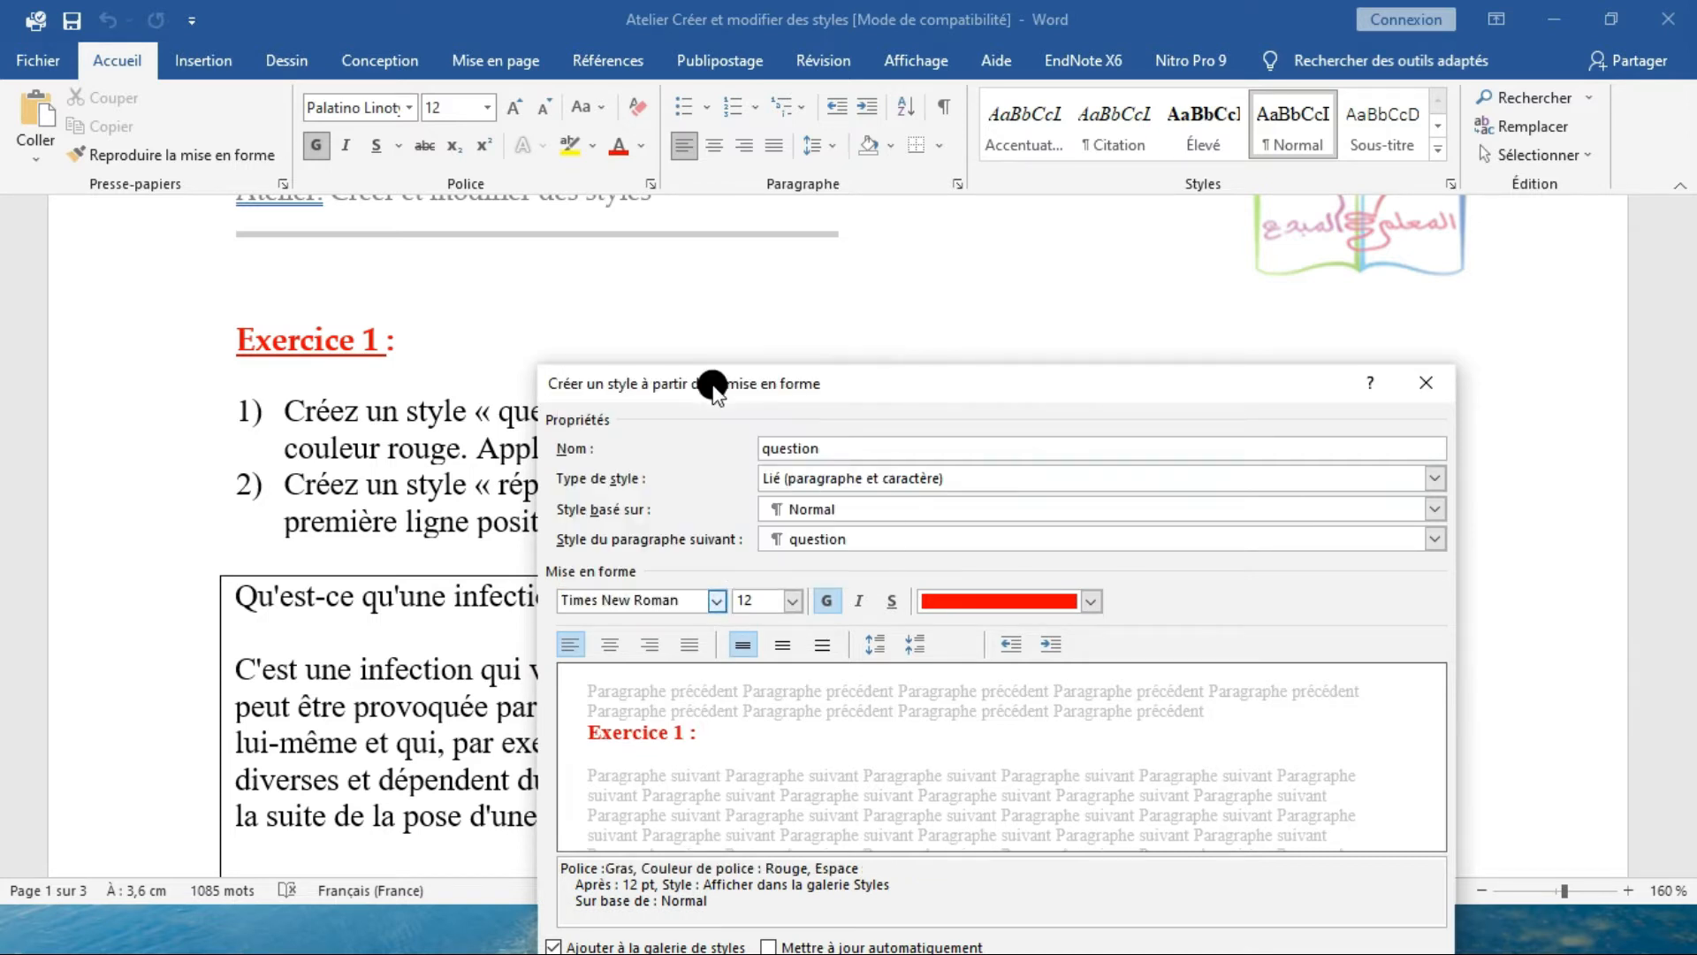
left_click_drag(909, 380, 930, 517)
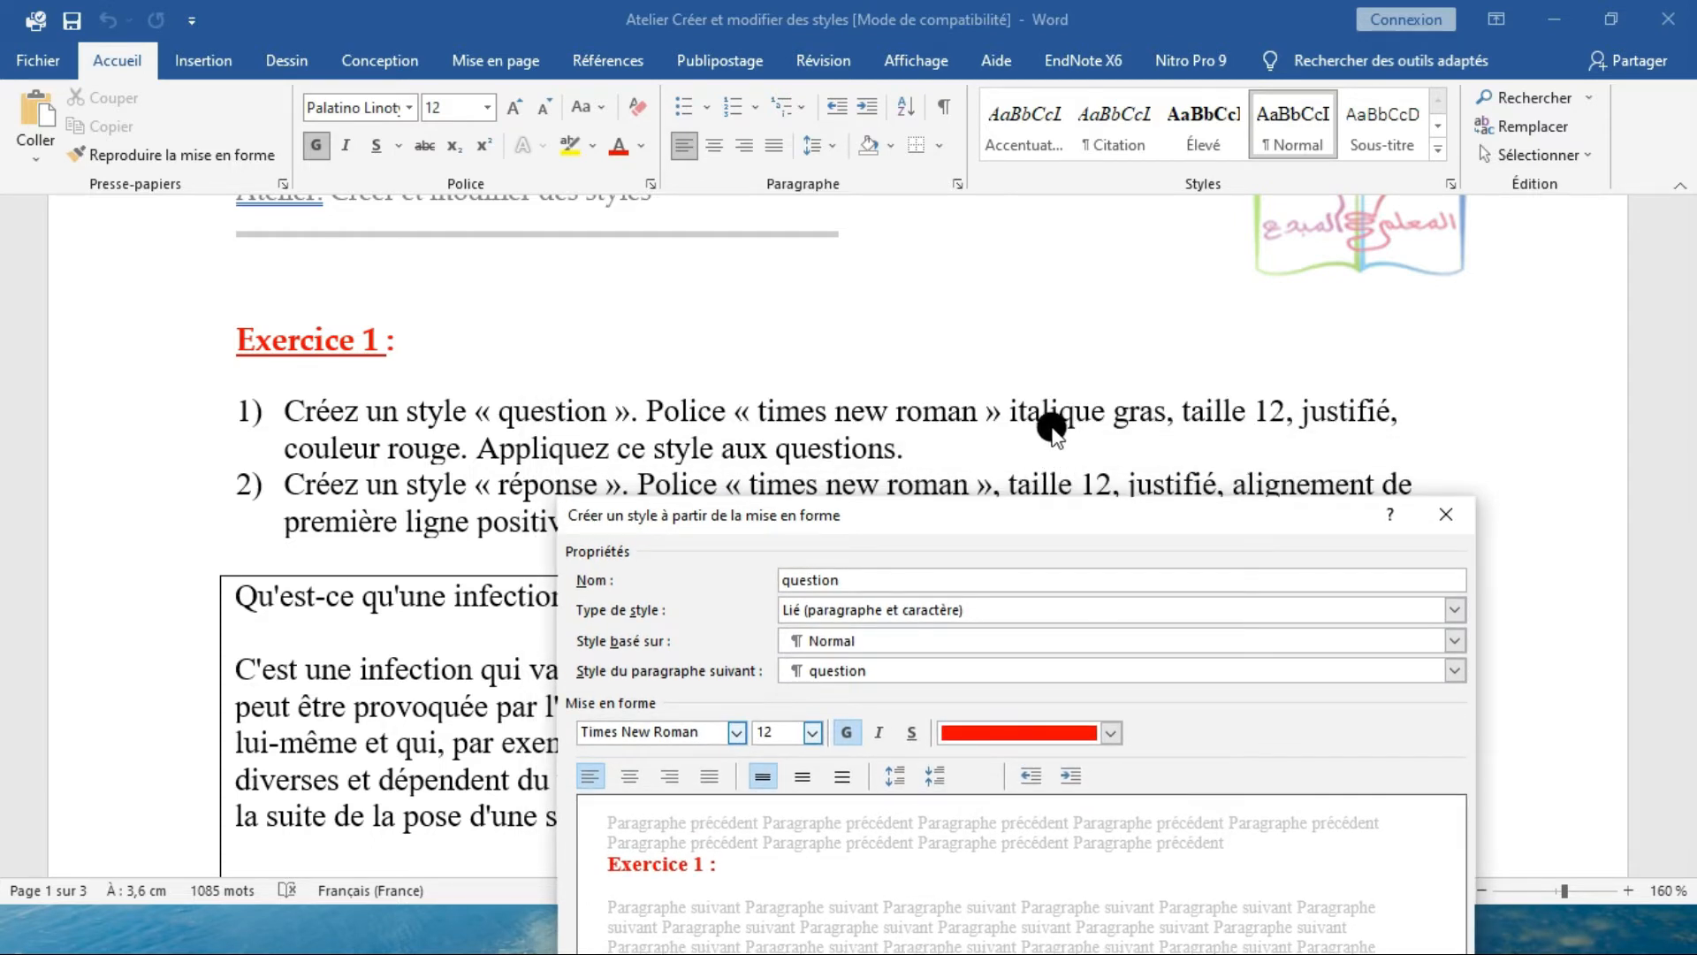
left_click_drag(996, 514, 993, 389)
left_click(844, 606)
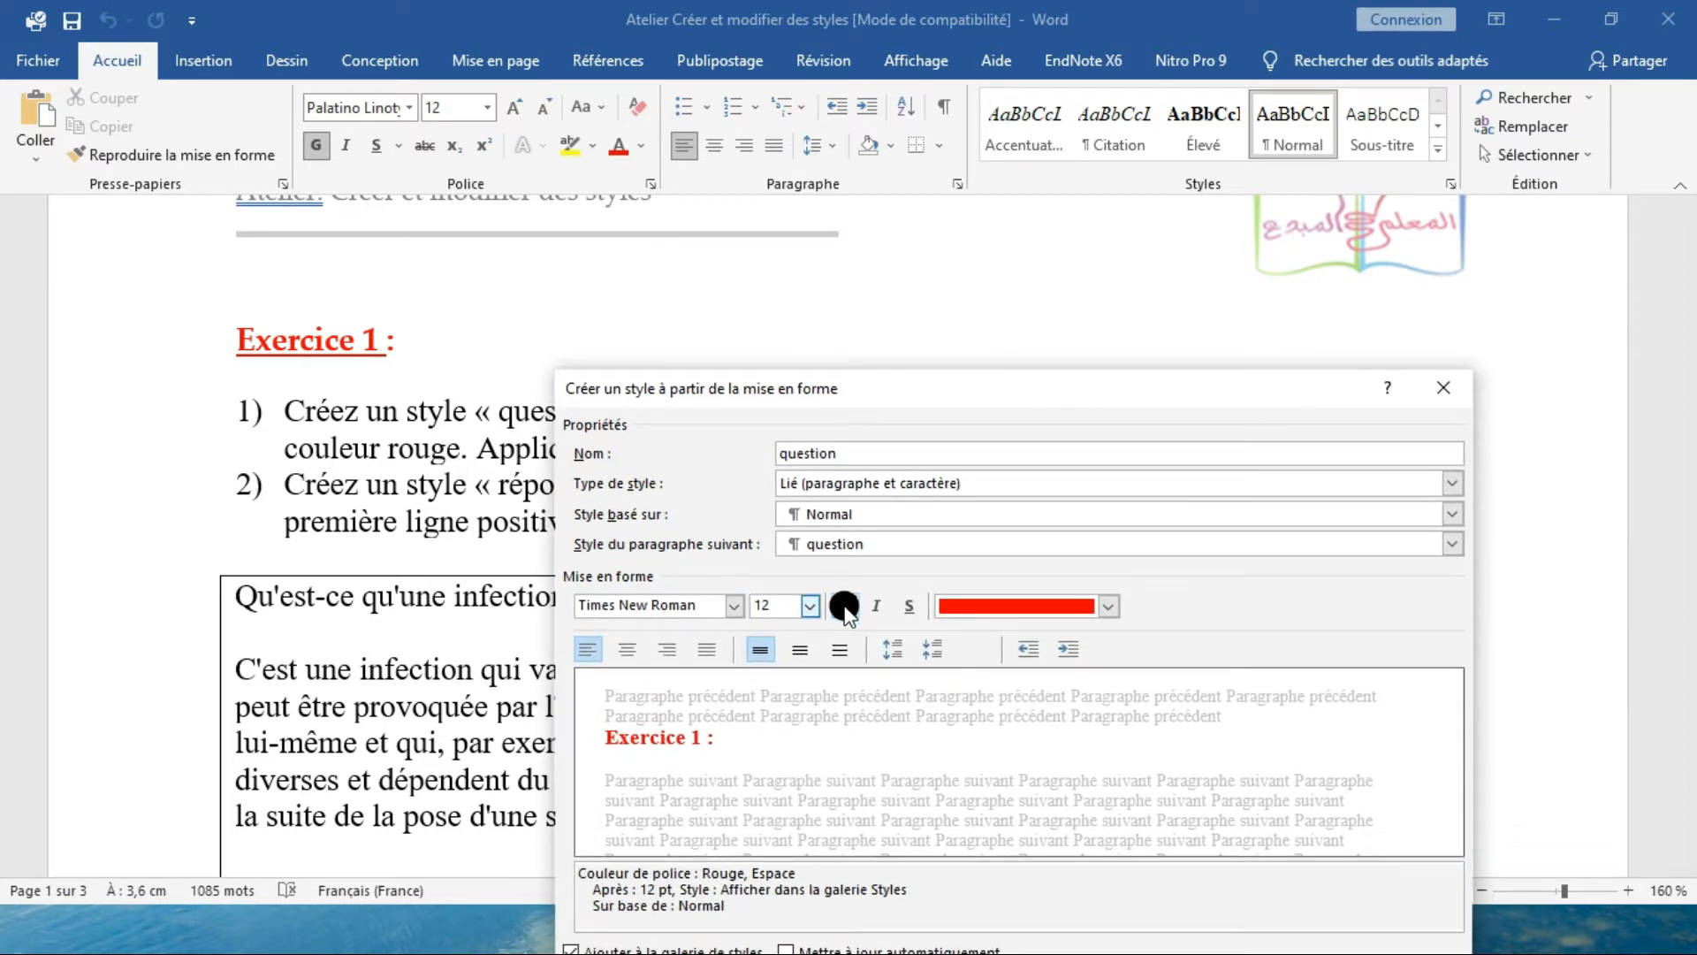
left_click(851, 607)
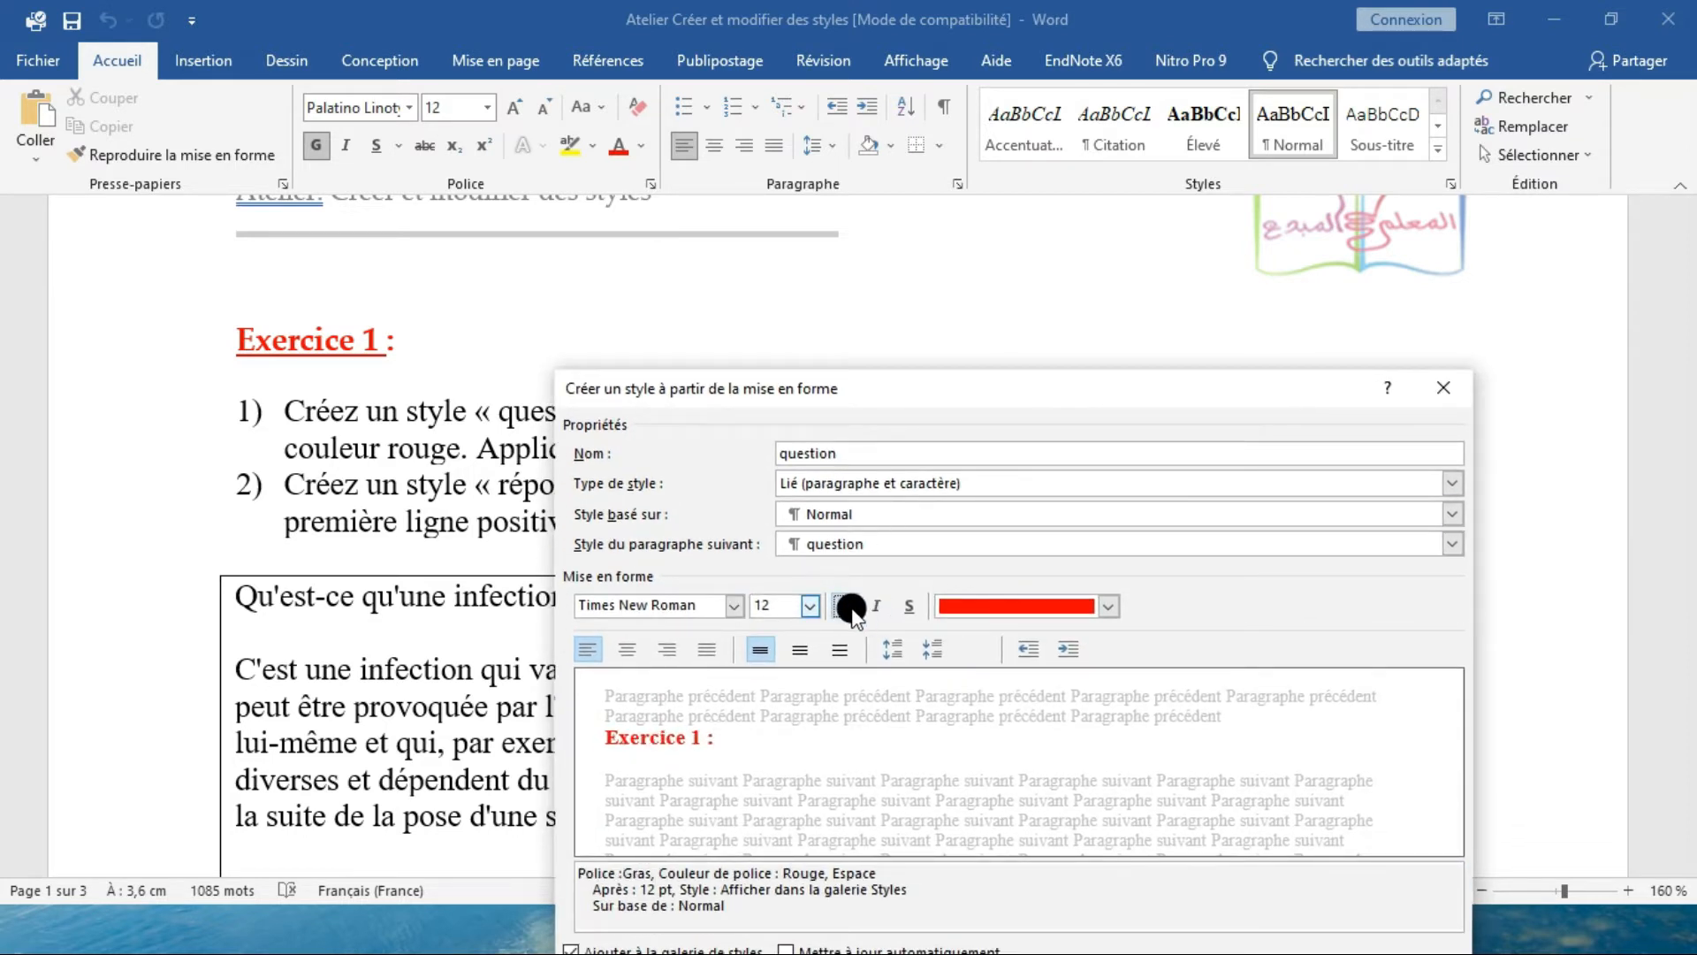
left_click(845, 606)
left_click(844, 606)
left_click(875, 606)
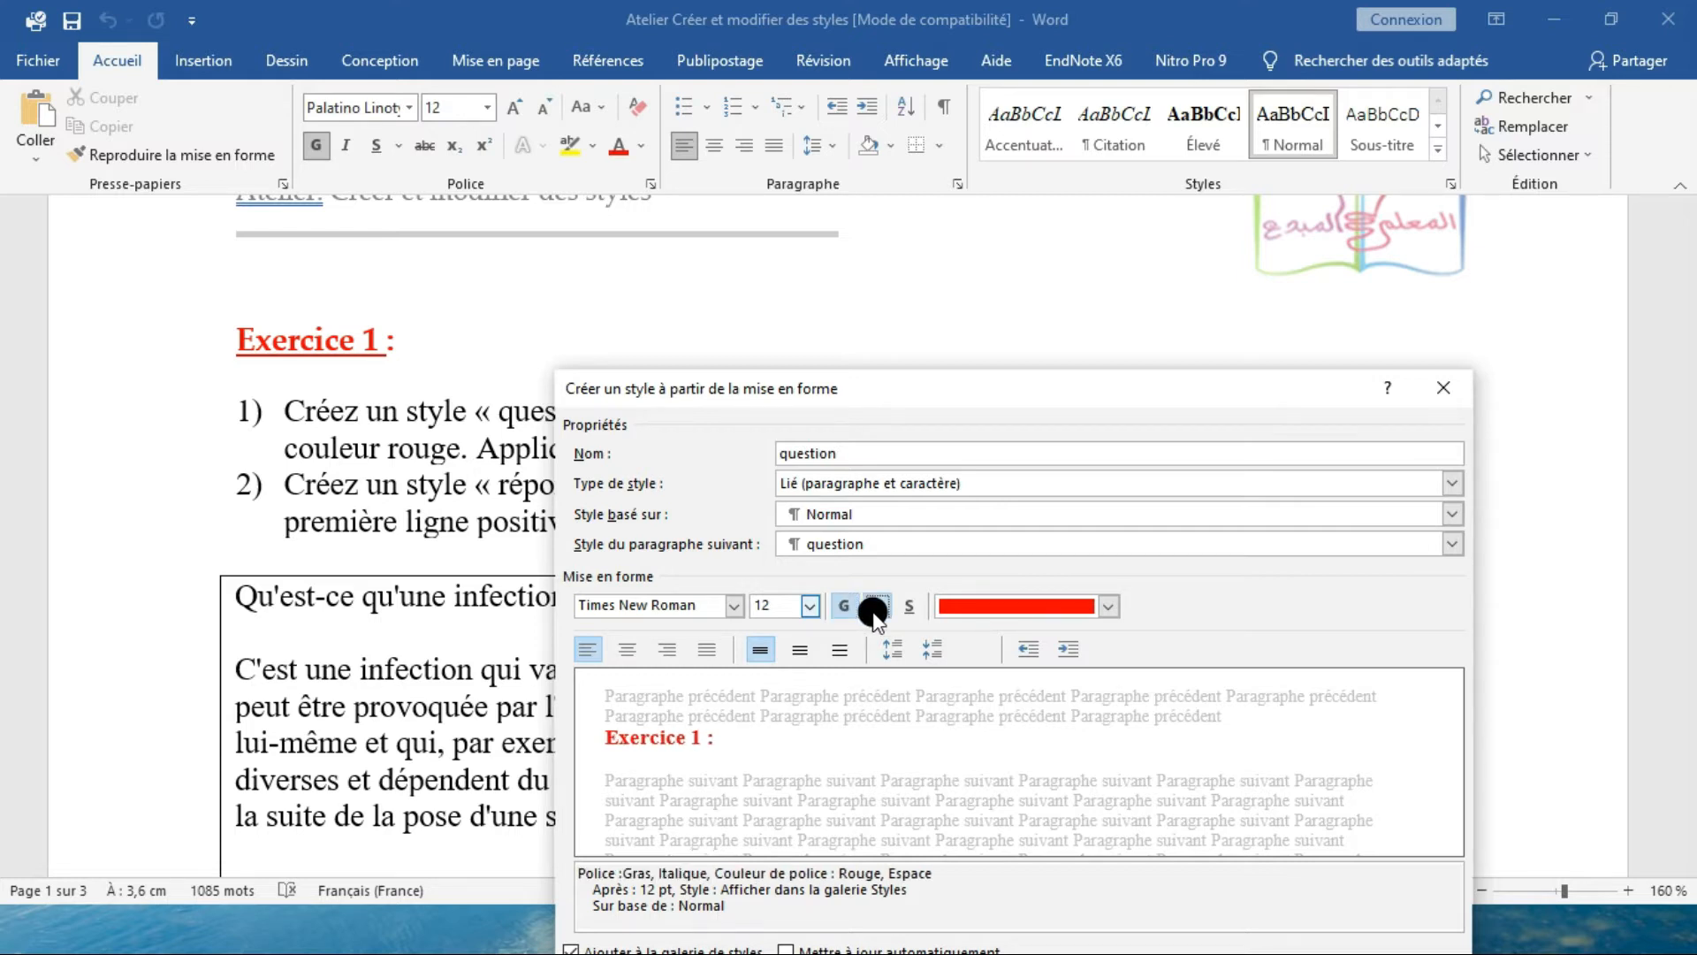
Step: Set the question style to size 12 with justified alignment, keep its red font colour, and save the style
left_click_drag(917, 396, 919, 509)
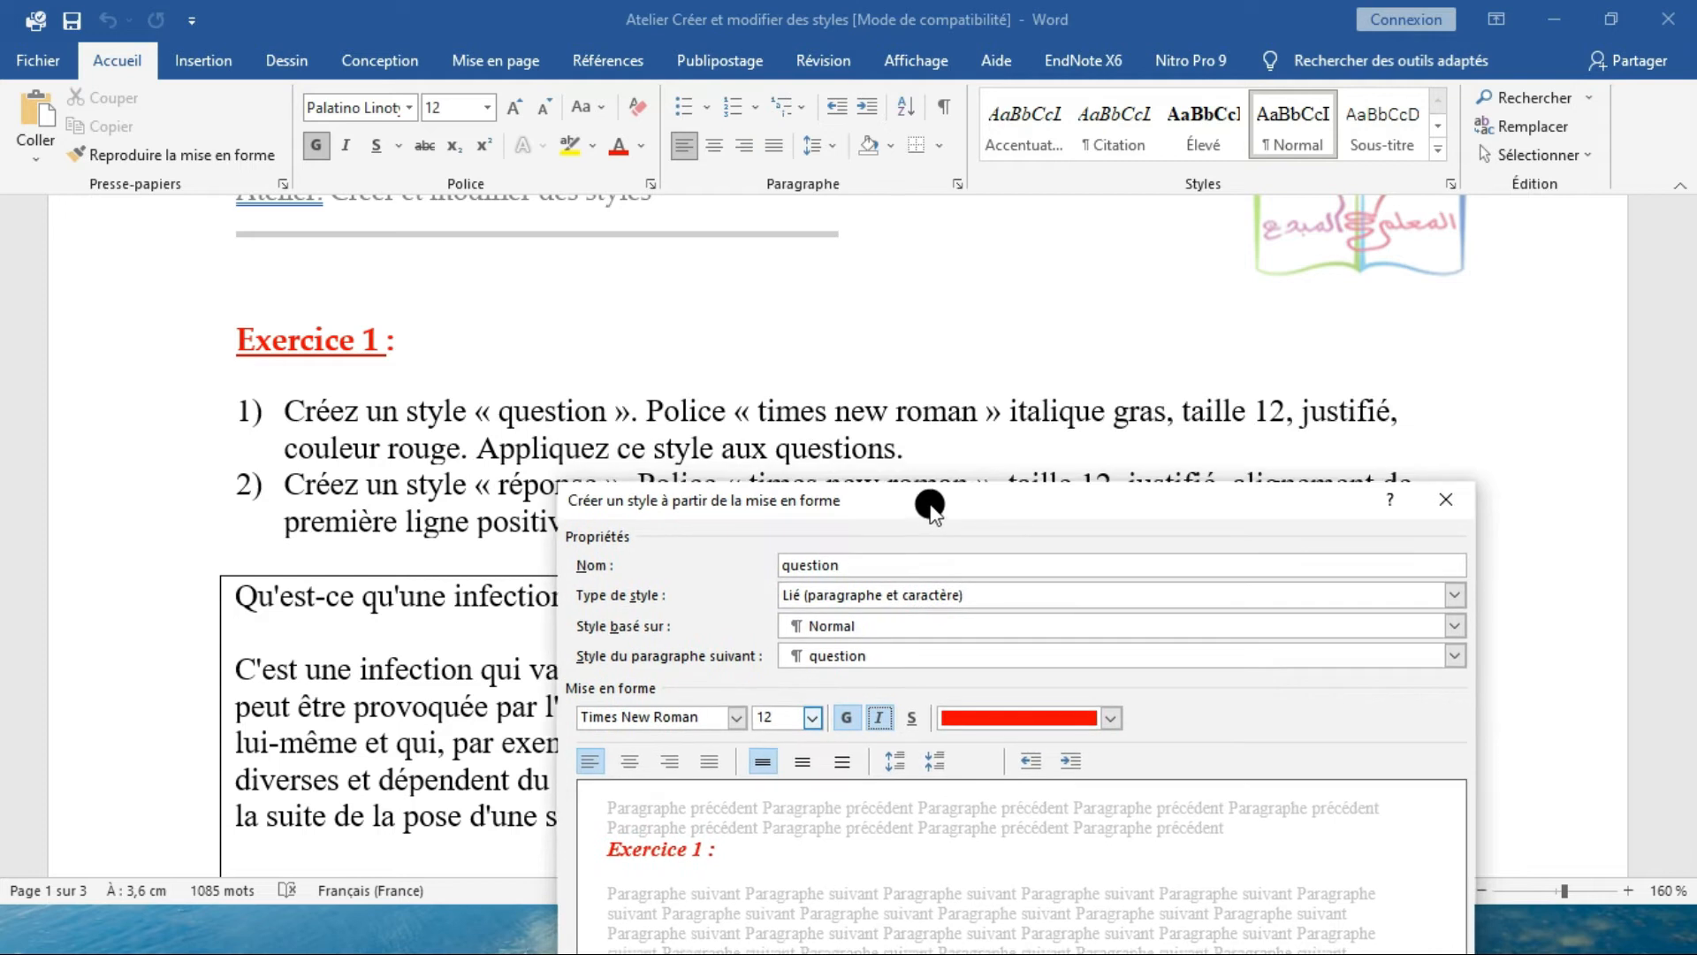
left_click(812, 719)
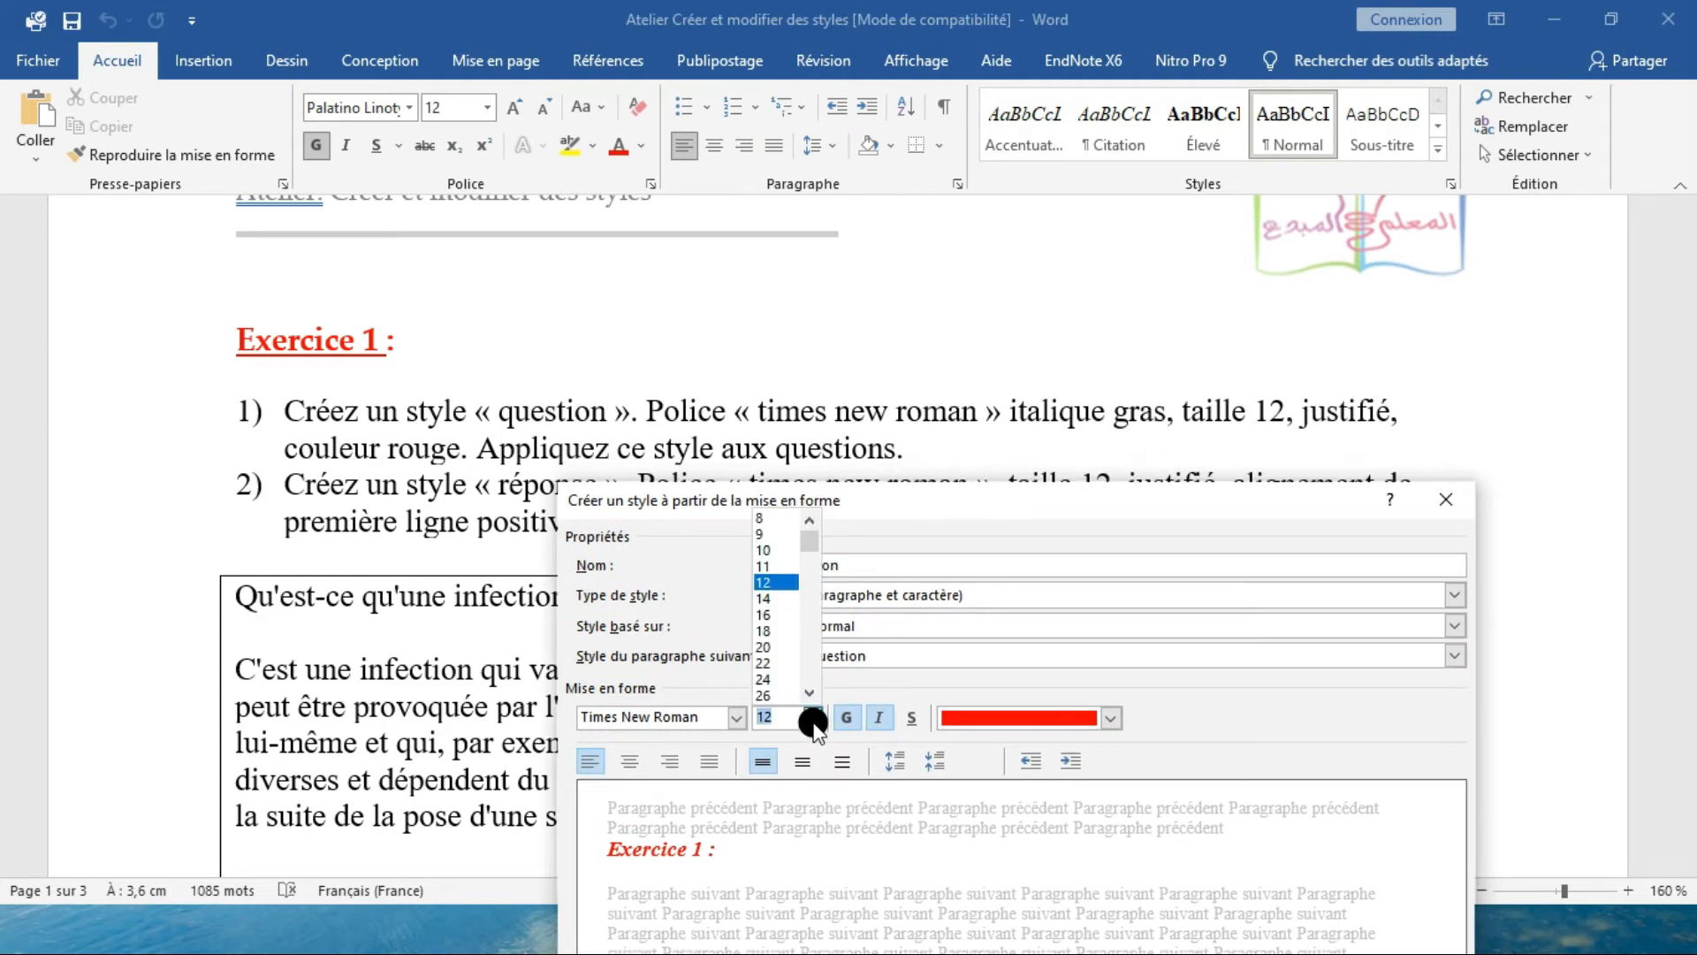
left_click(784, 583)
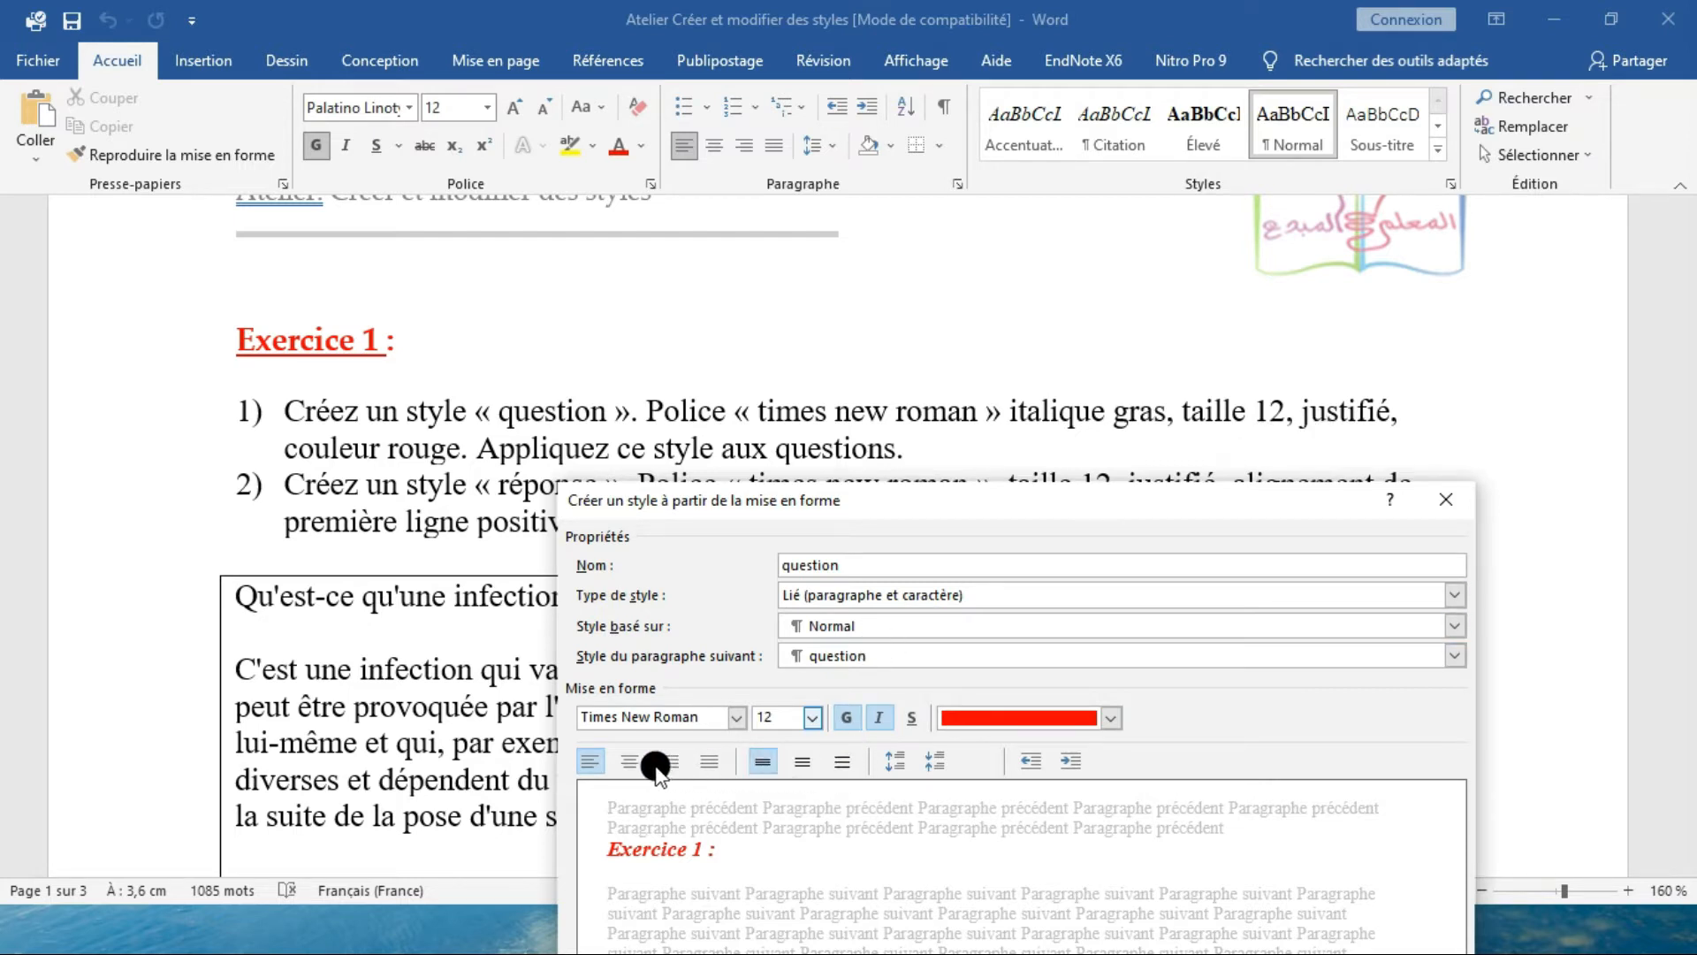
left_click(710, 762)
left_click(1109, 719)
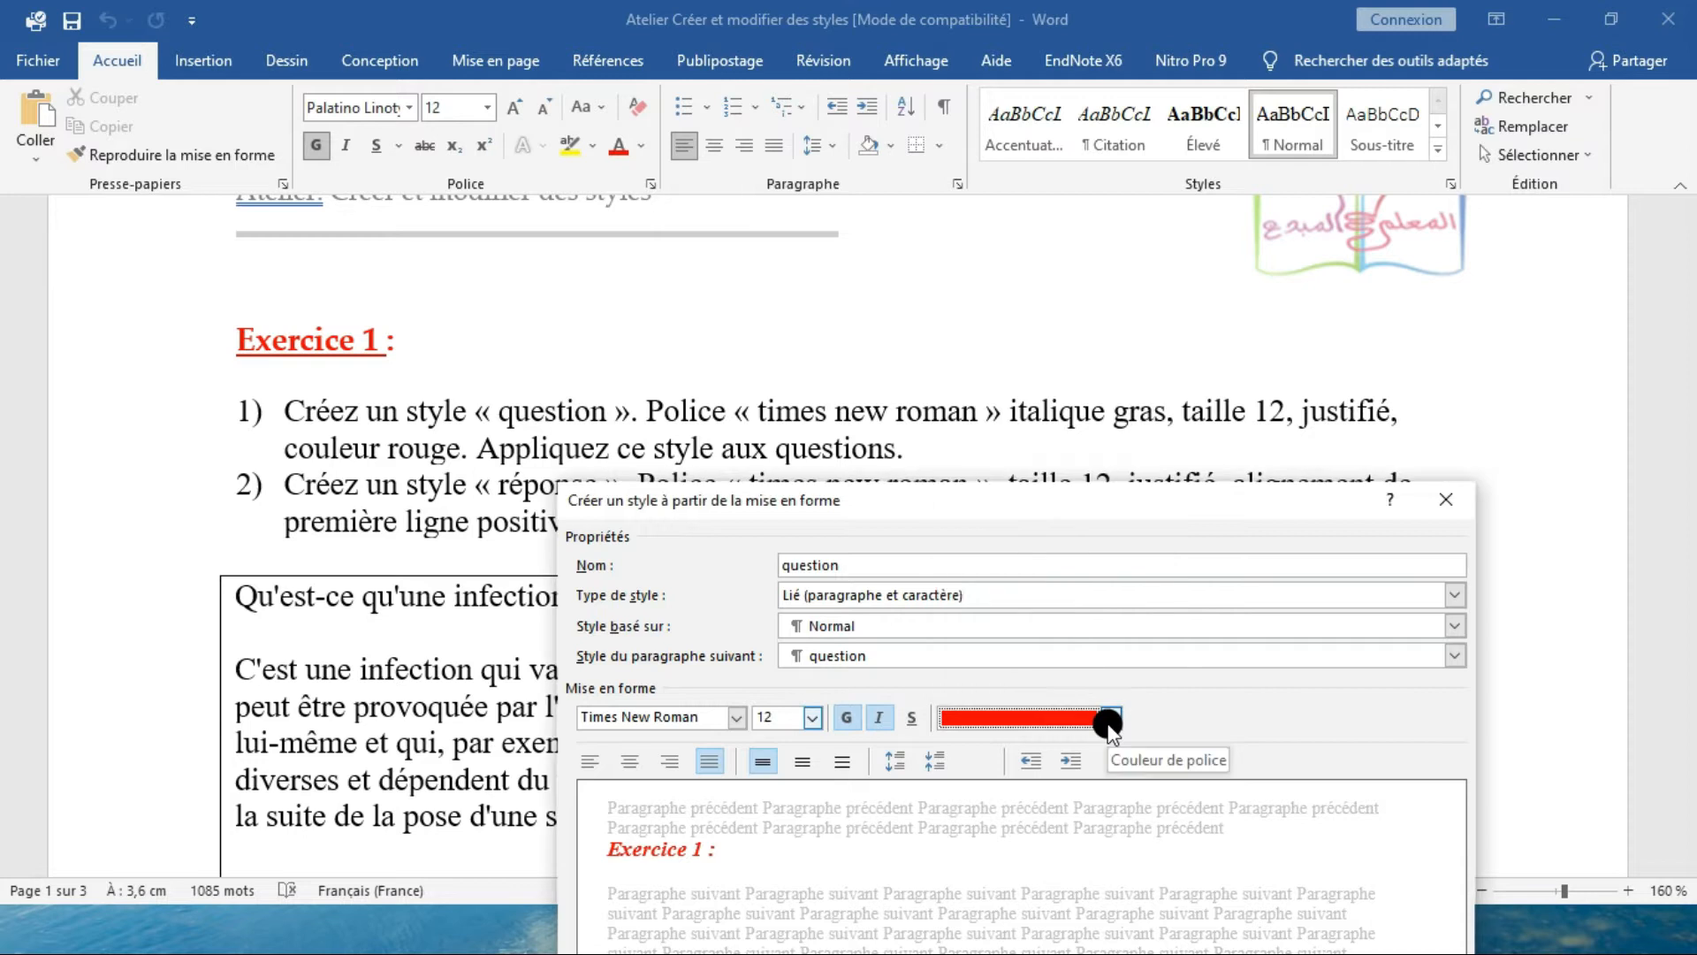
left_click_drag(1019, 506, 975, 177)
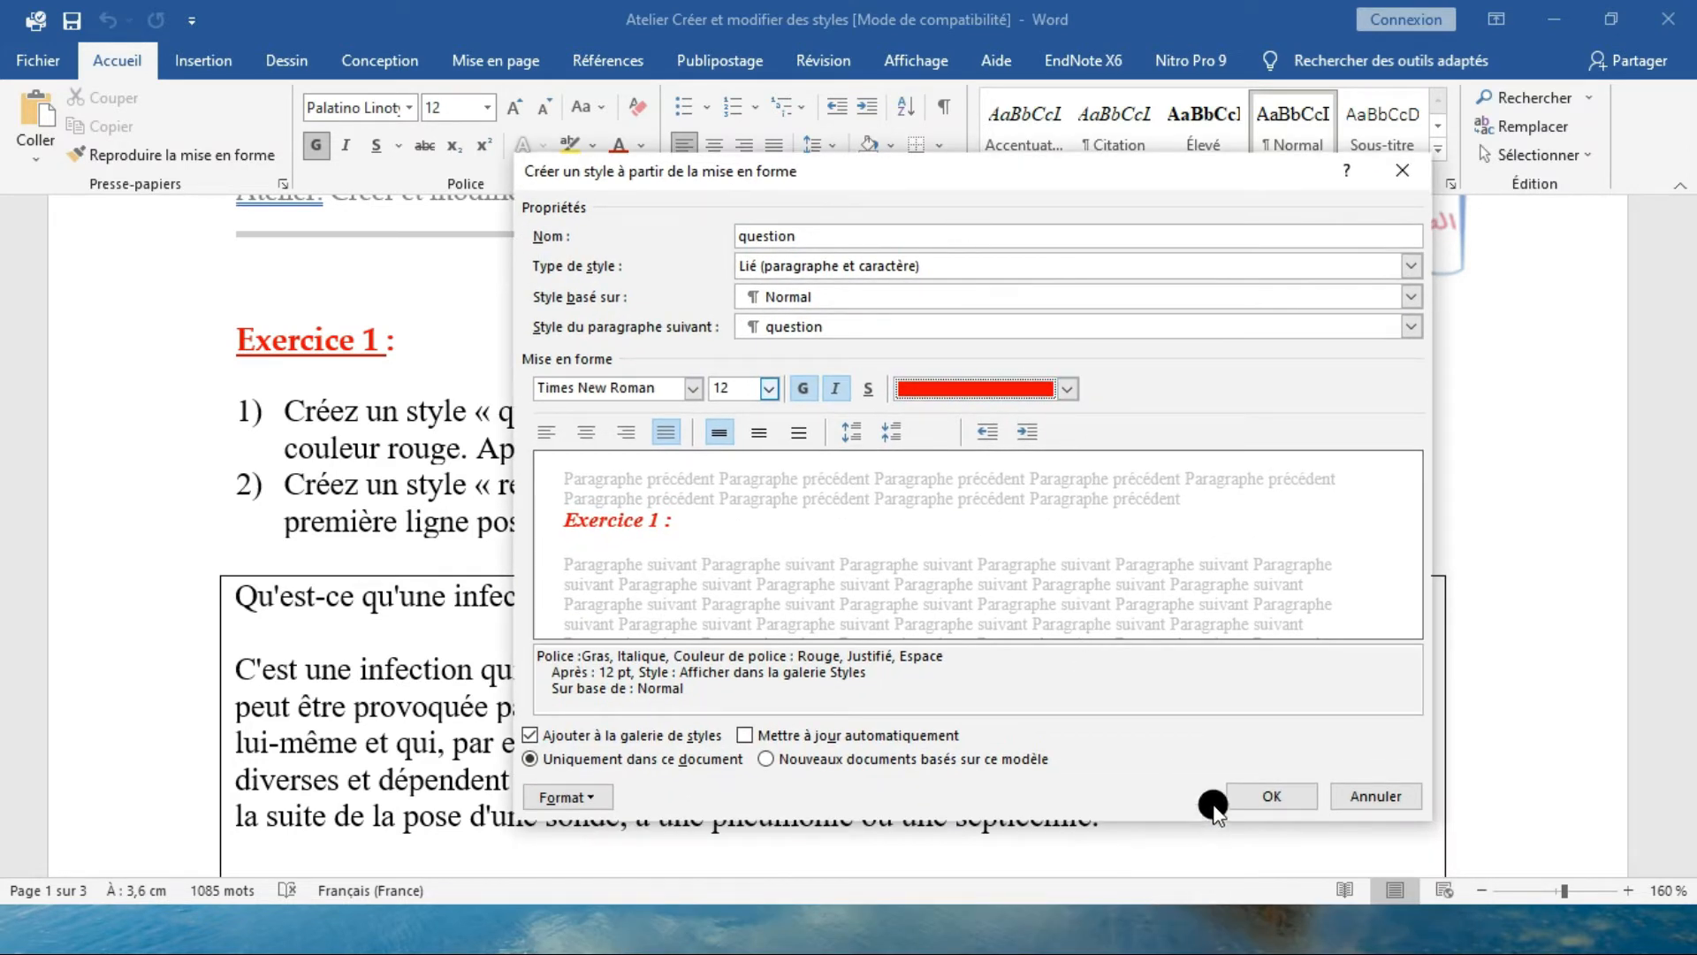
left_click(1246, 792)
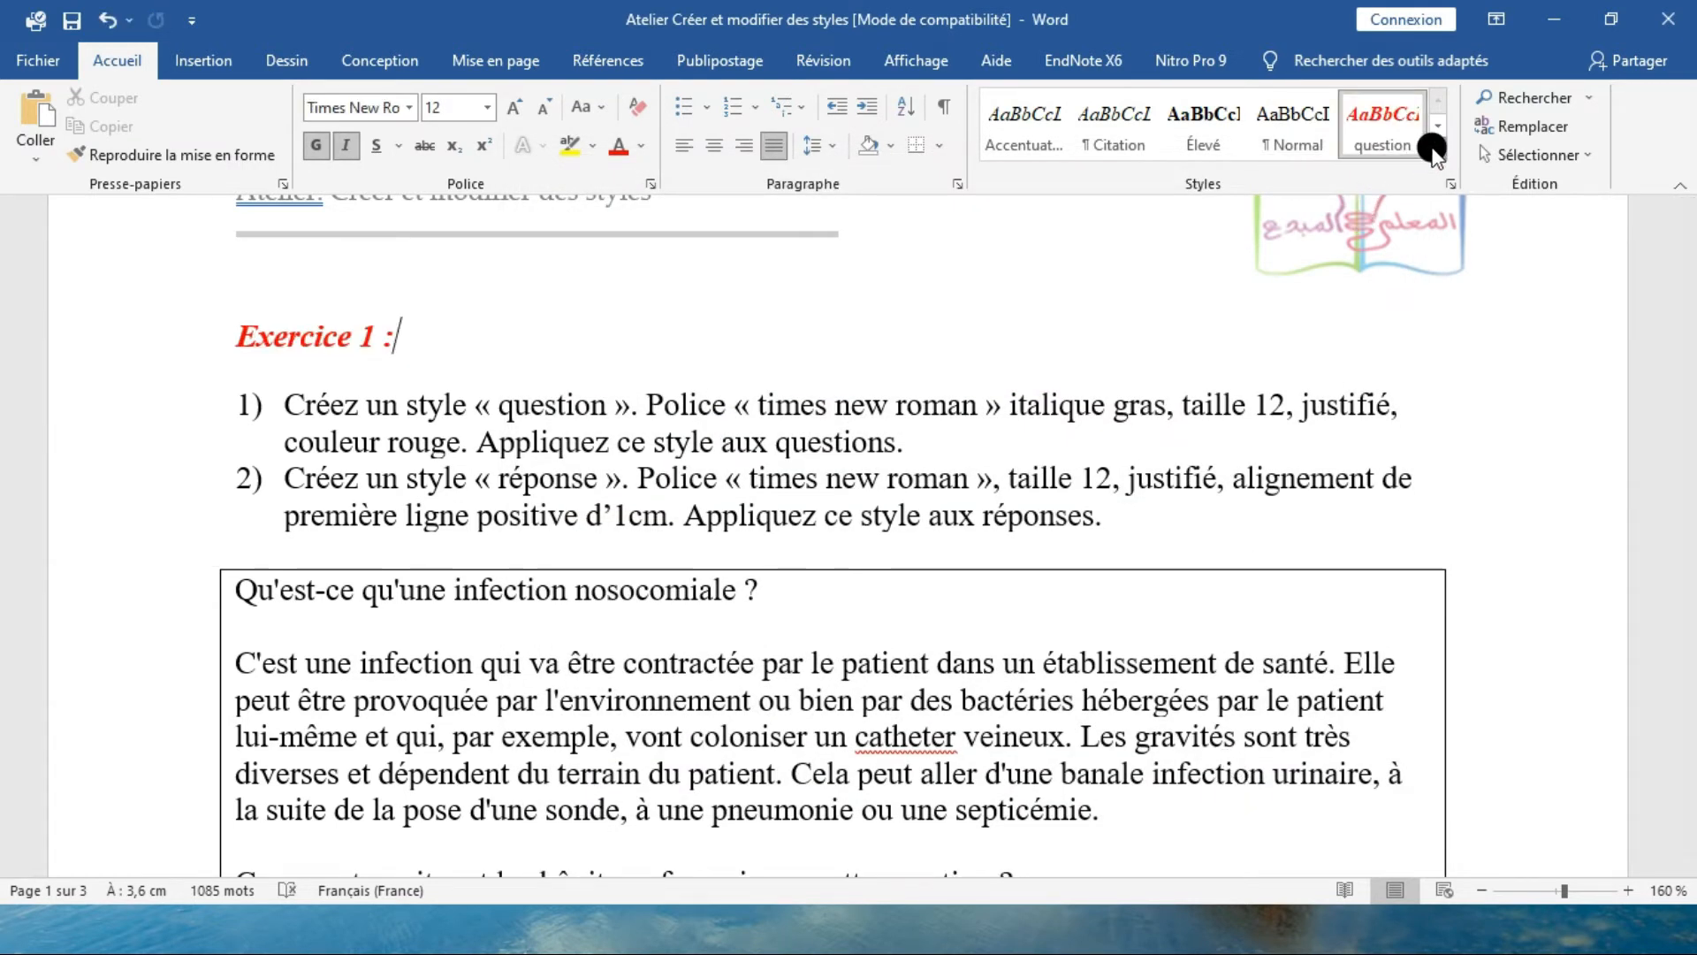
Step: Apply the question style to the line "Qu'est-ce qu'une infection nosocomiale ?"
left_click(1438, 148)
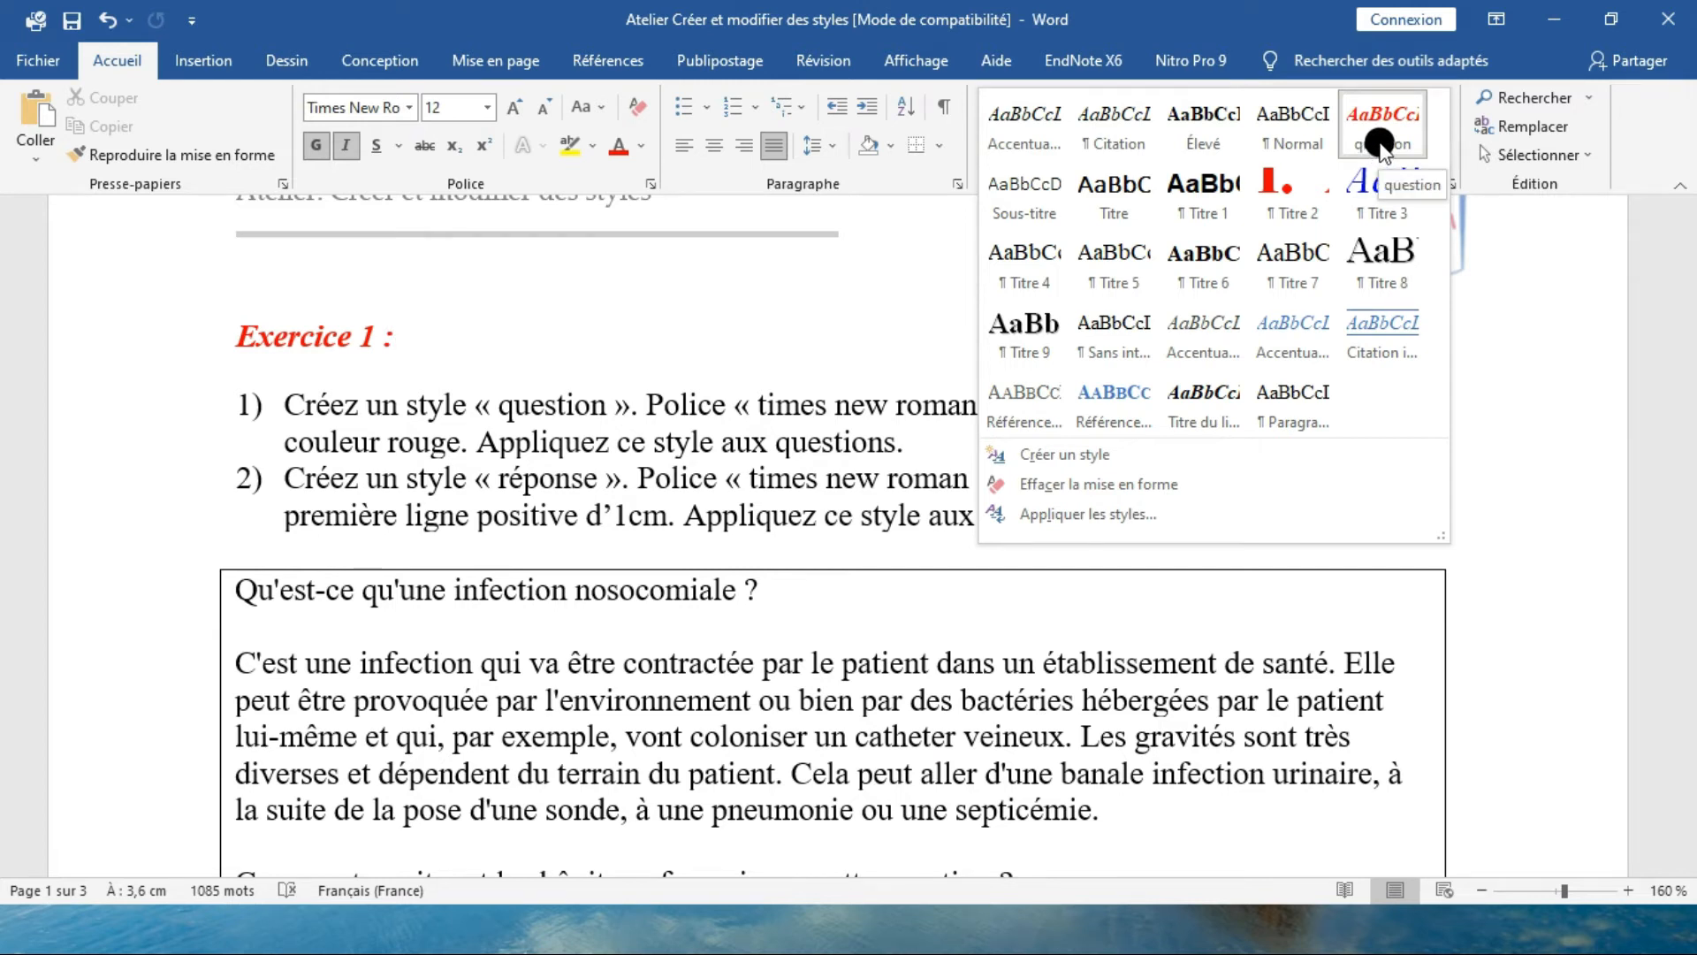
left_click(741, 431)
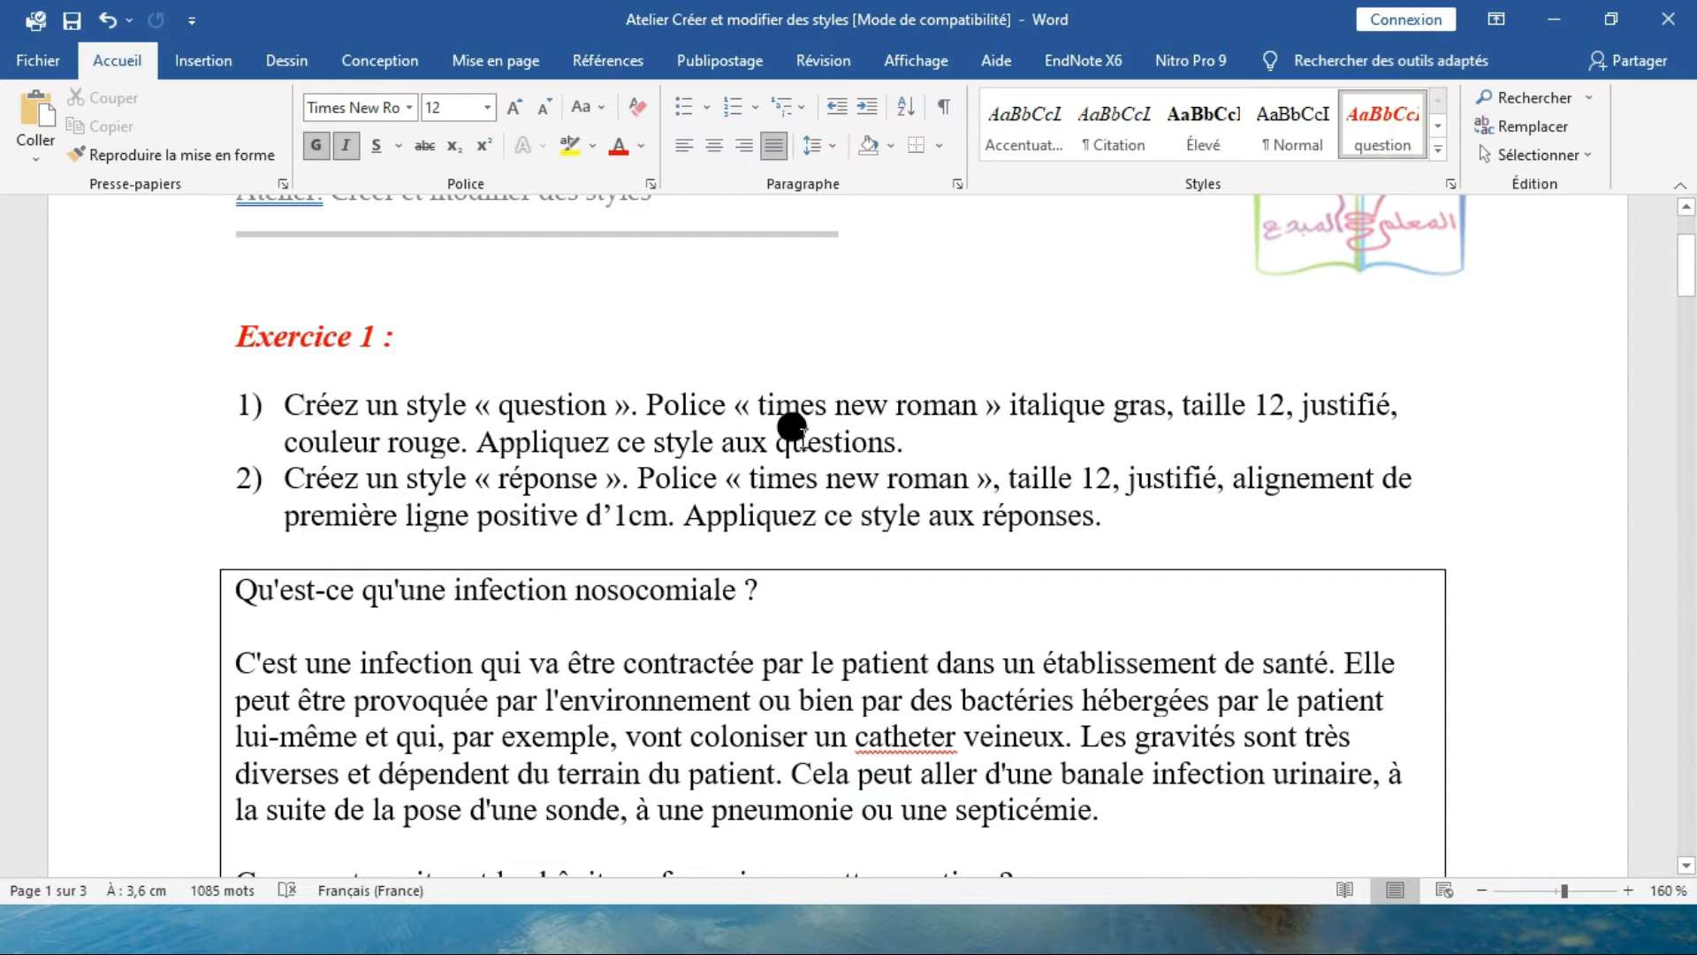
left_click_drag(764, 581, 232, 587)
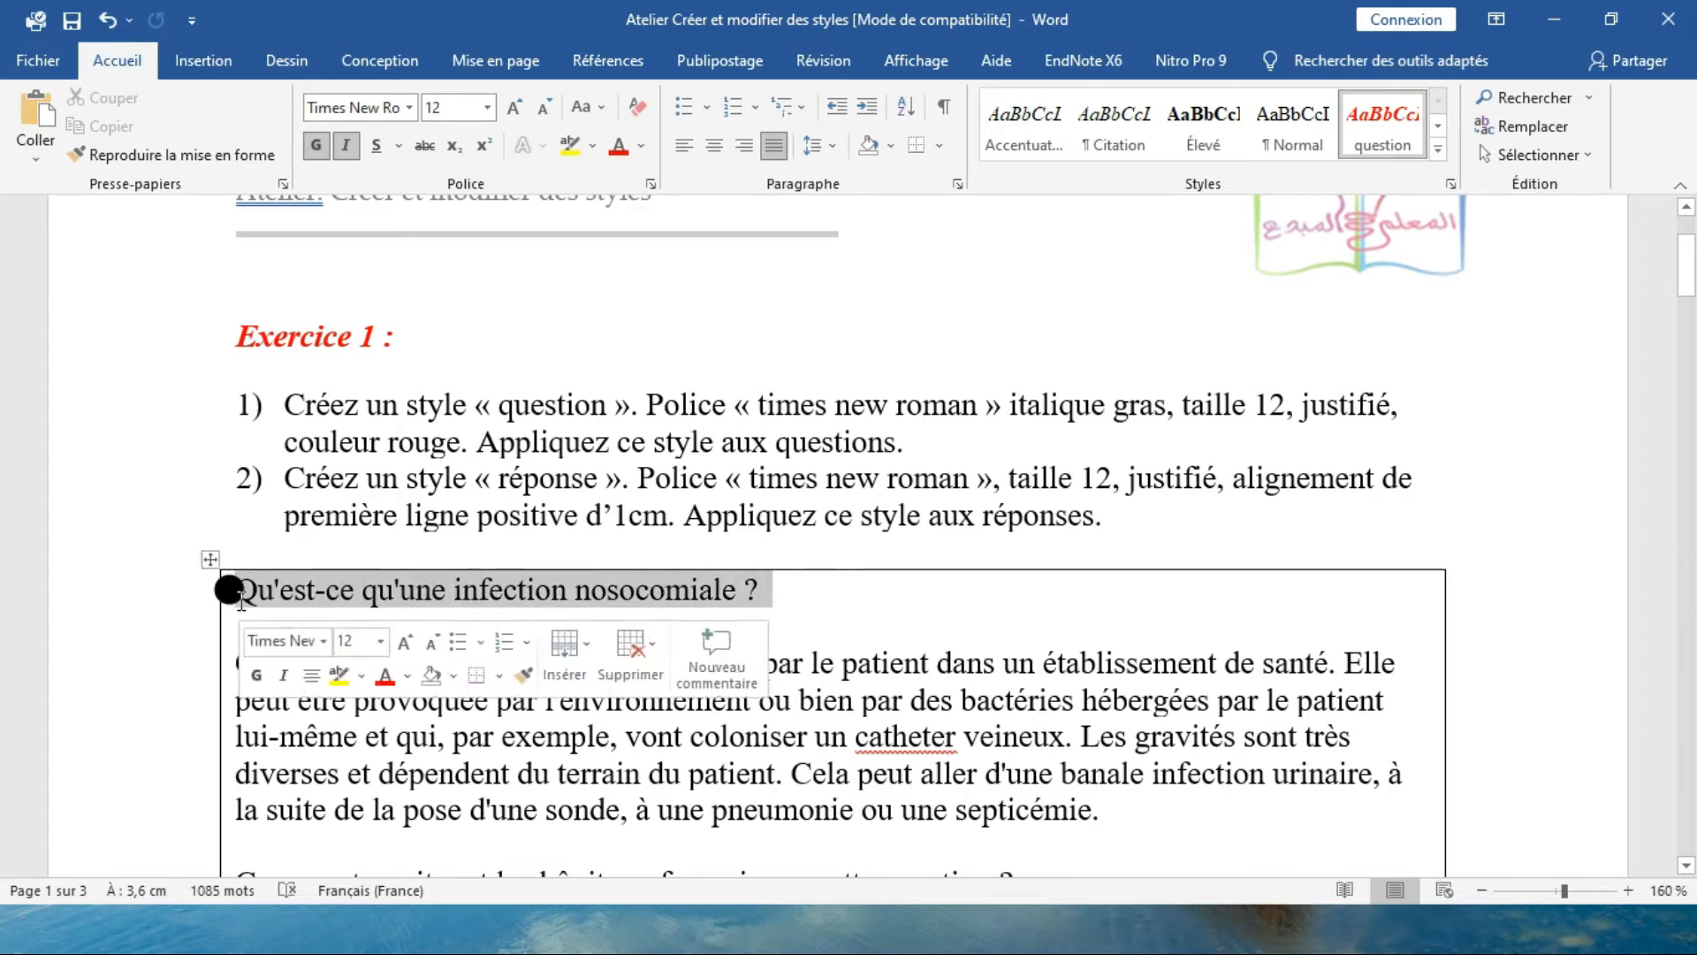
left_click(1401, 137)
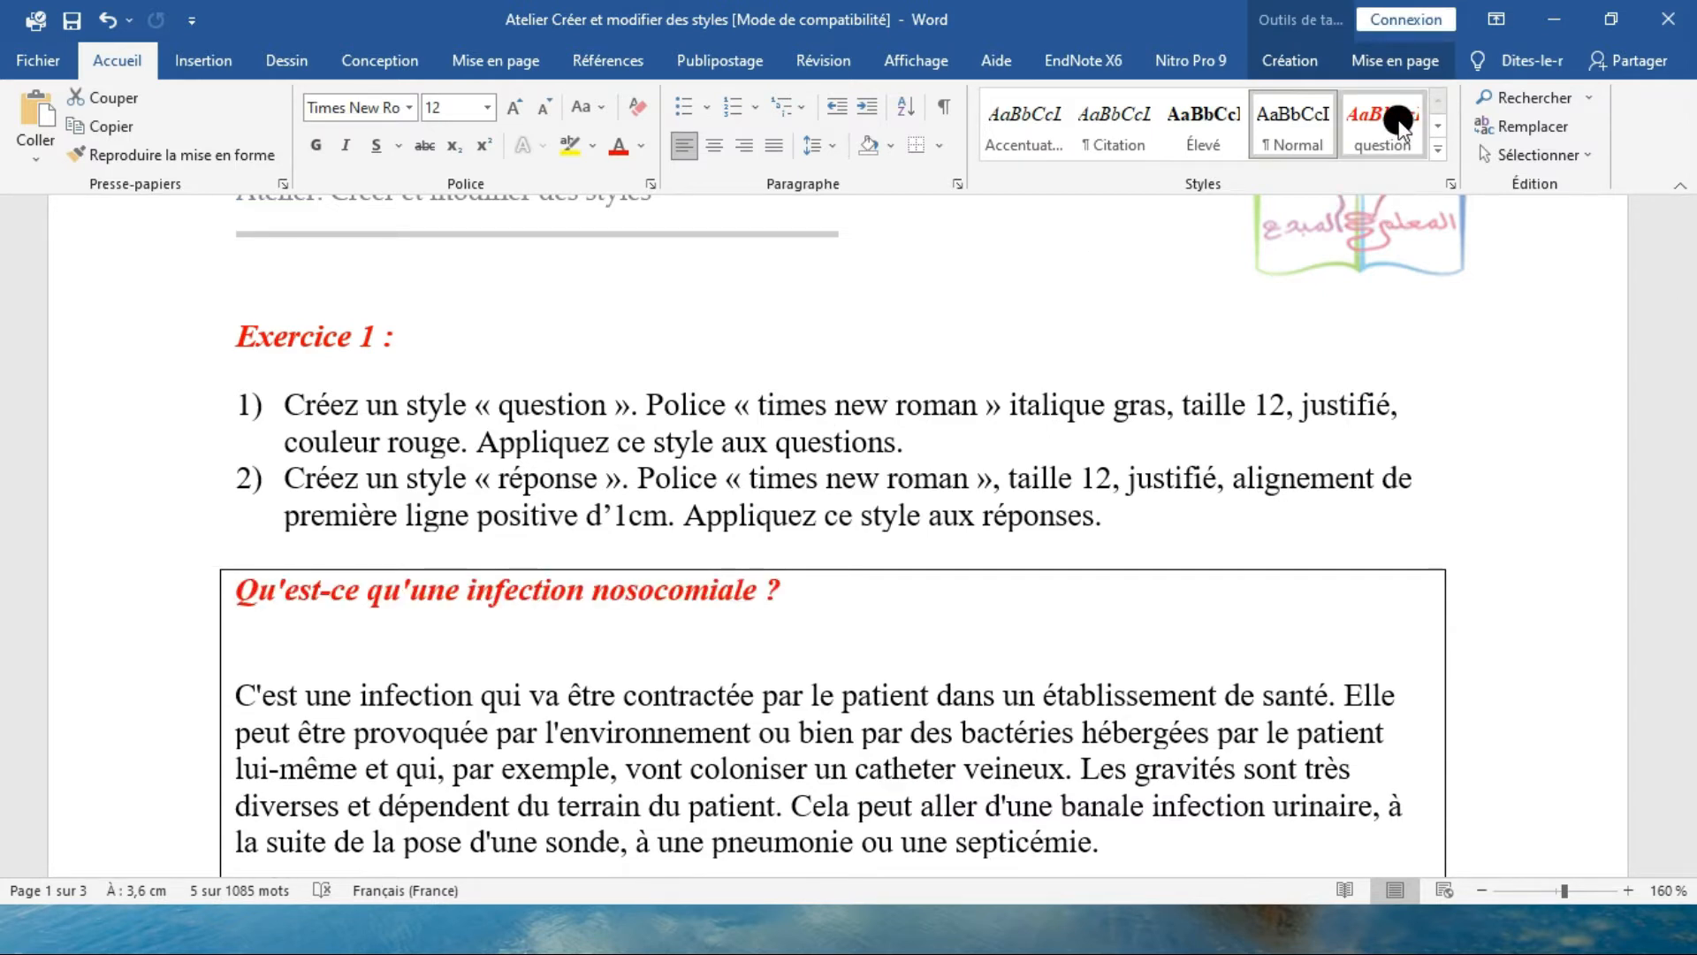
left_click(1399, 122)
Step: Apply the question style to the line "Comment se situent les hôpitaux français sur cette question ?"
scroll(771, 586, "down", 1)
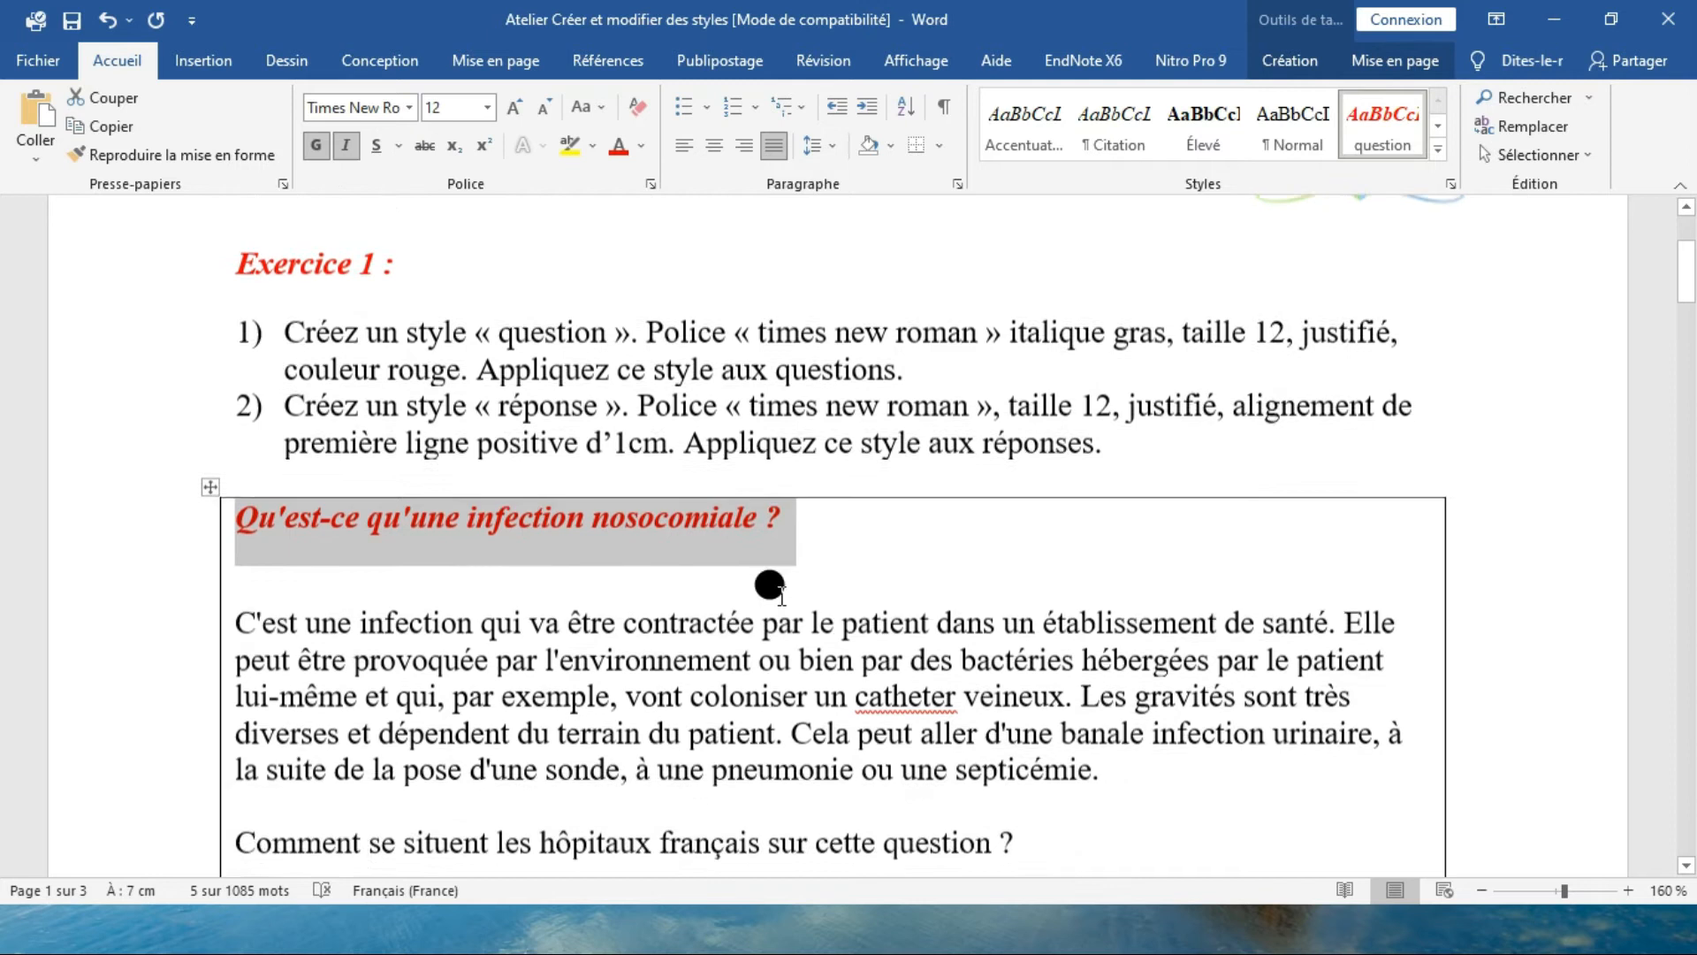
scroll(769, 585, "down", 4)
left_click_drag(1017, 442, 314, 447)
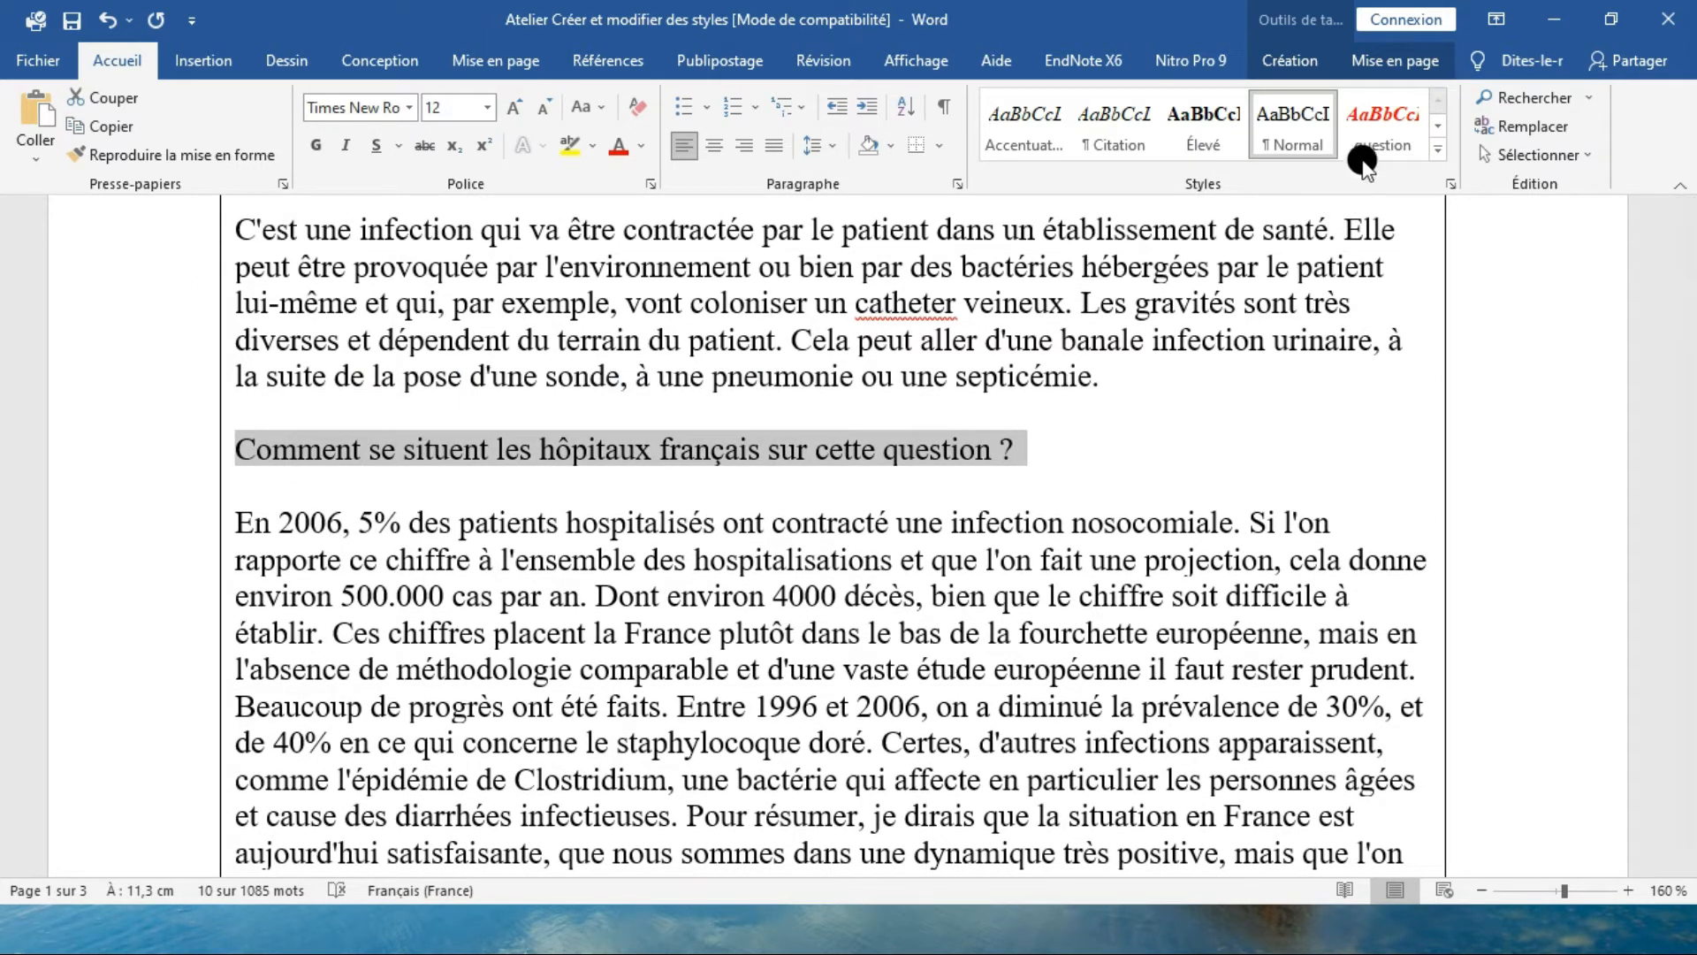
left_click(1381, 132)
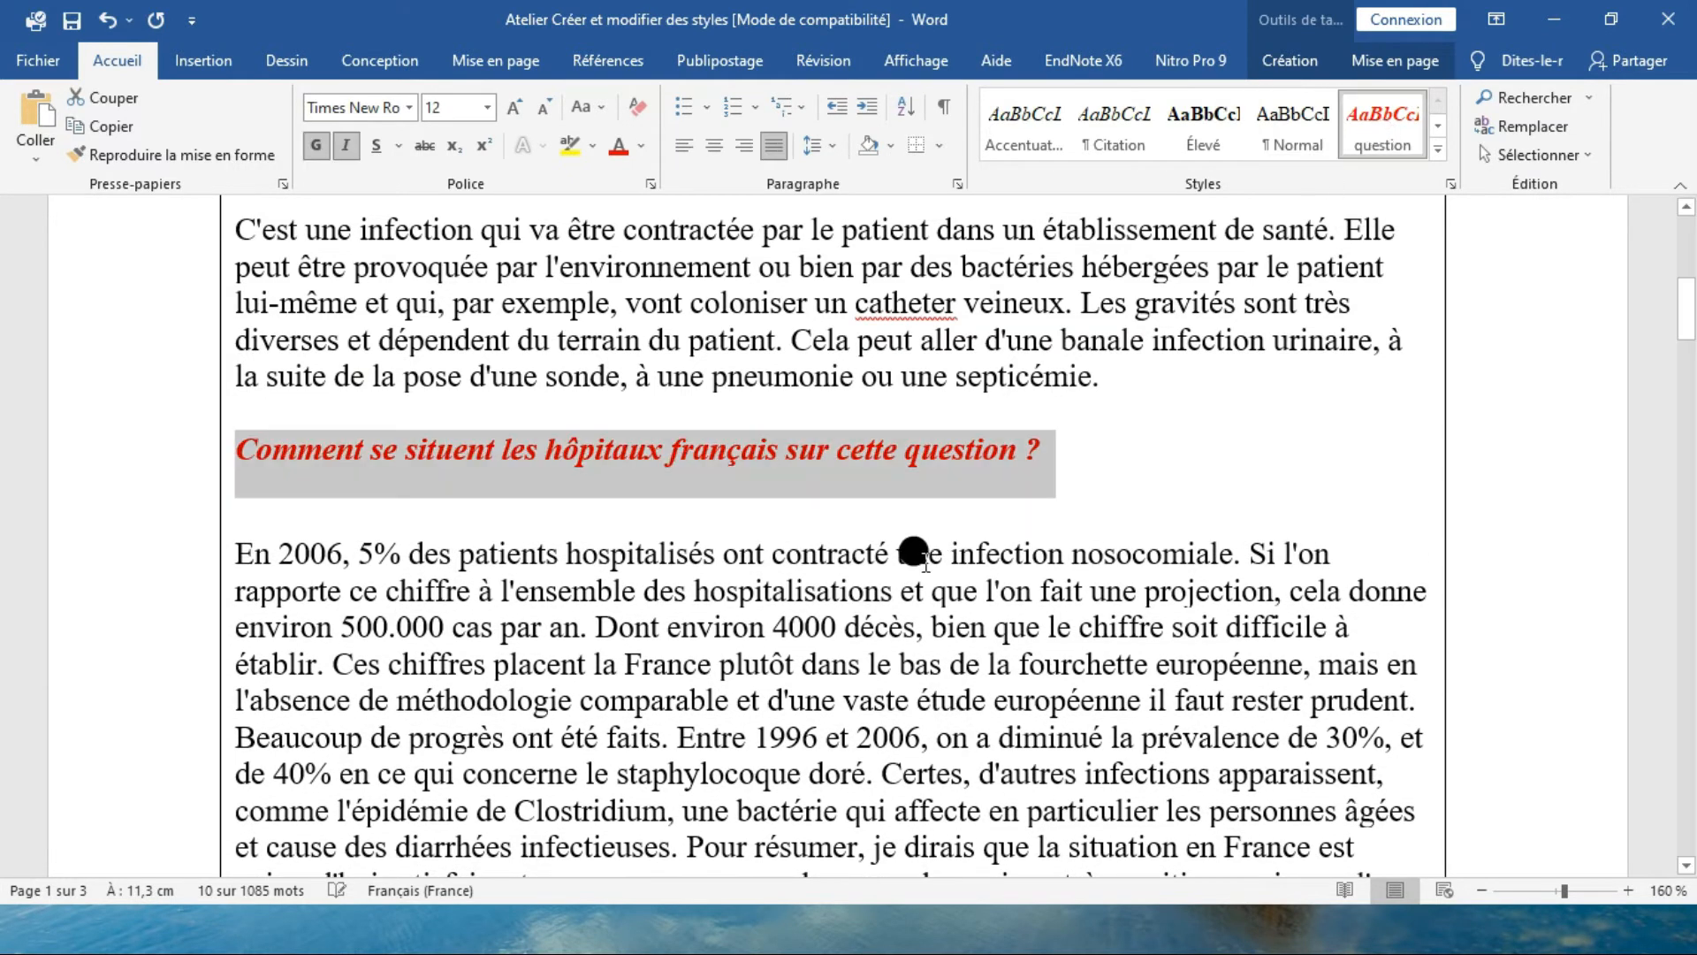
Step: Apply the question style to the line "Comment lutter contre ces infections ?"
scroll(887, 583, "down", 7)
left_click_drag(730, 344, 234, 333)
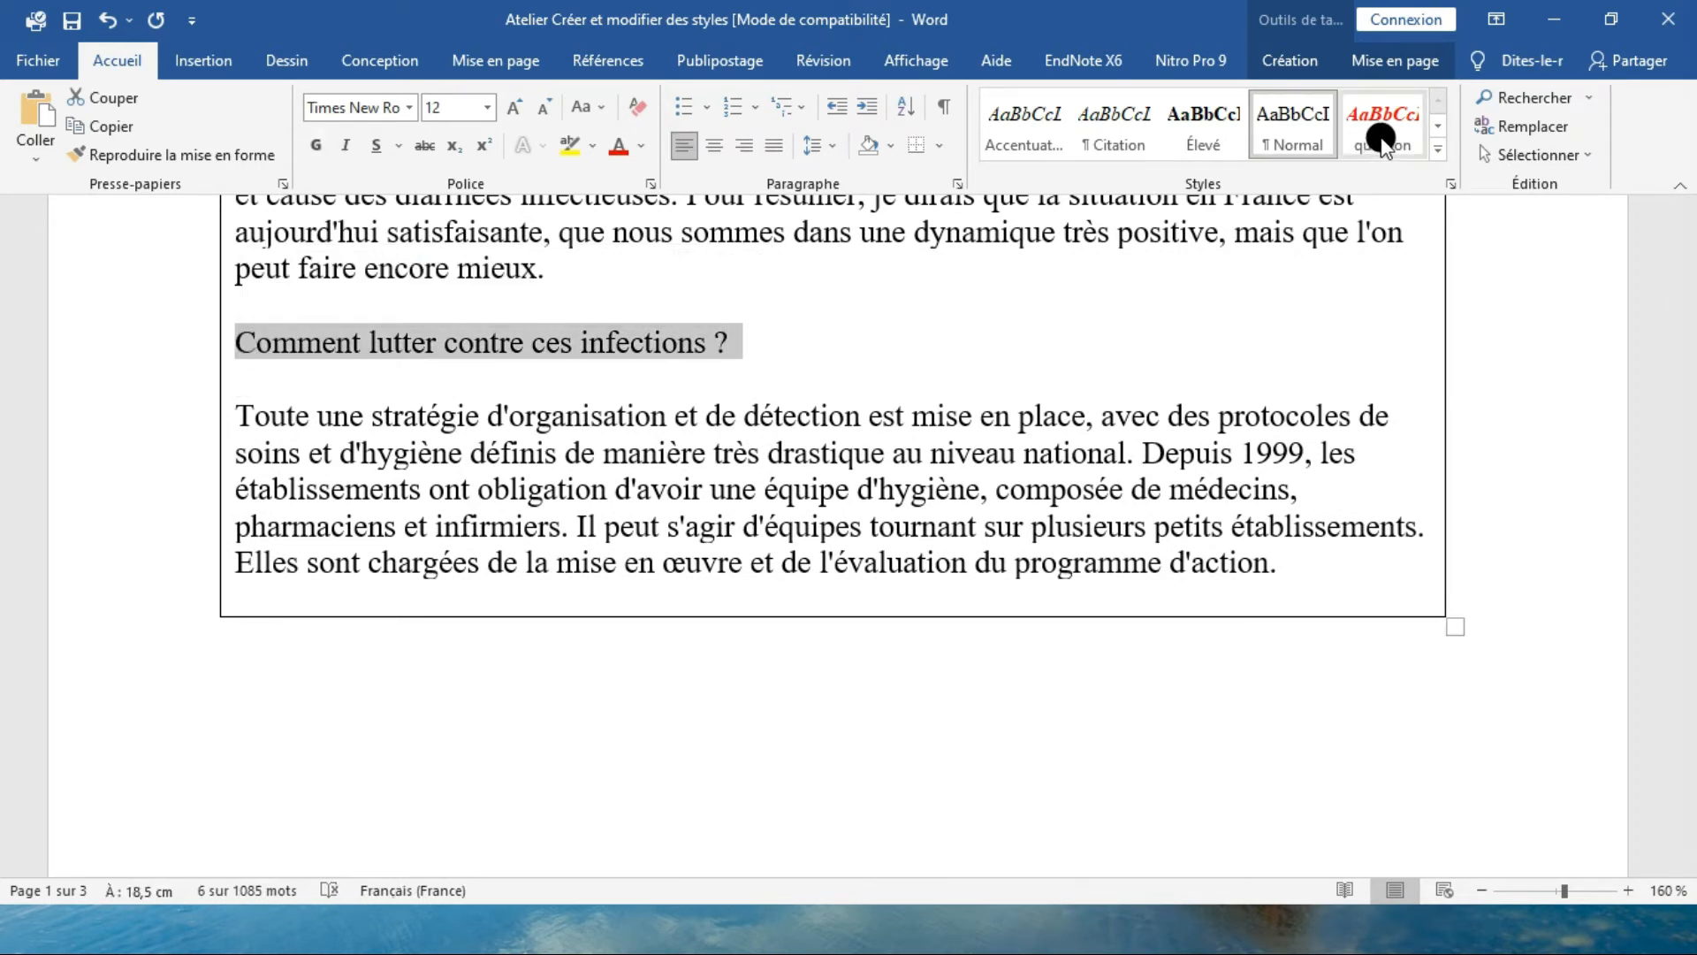
left_click(1380, 140)
scroll(916, 375, "down", 5)
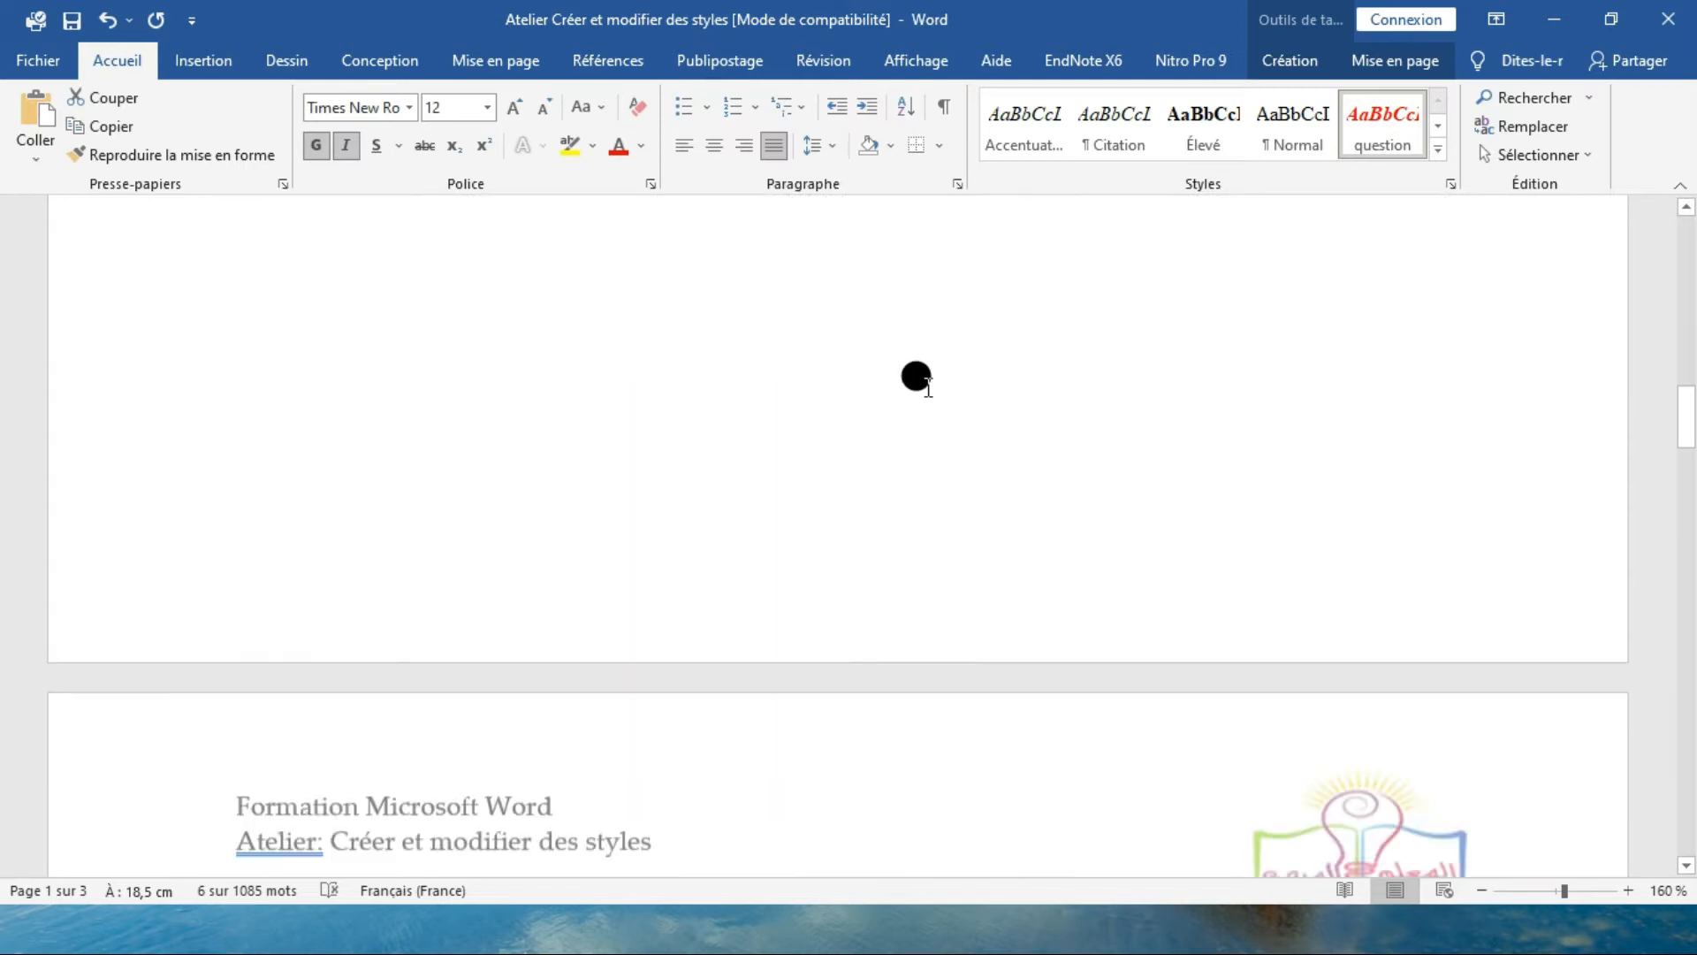
Step: Create a new style named "réponse" and open its full formatting settings
scroll(916, 376, "down", 3)
scroll(917, 384, "up", 10)
scroll(919, 389, "up", 10)
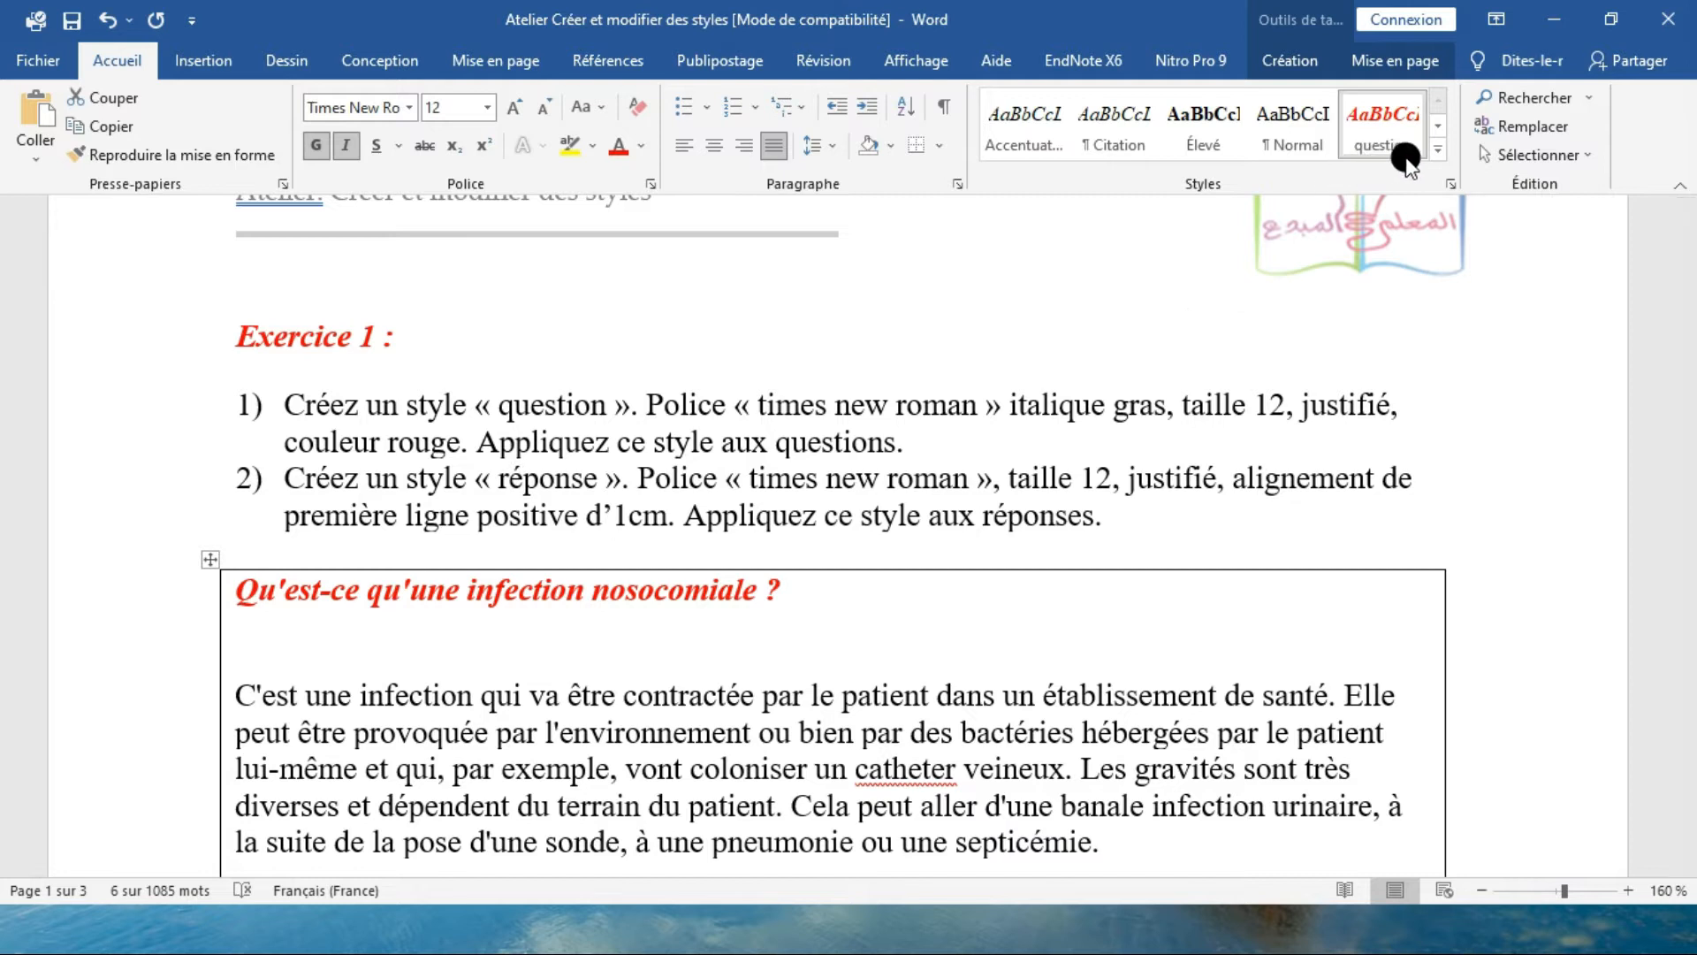
left_click(1437, 153)
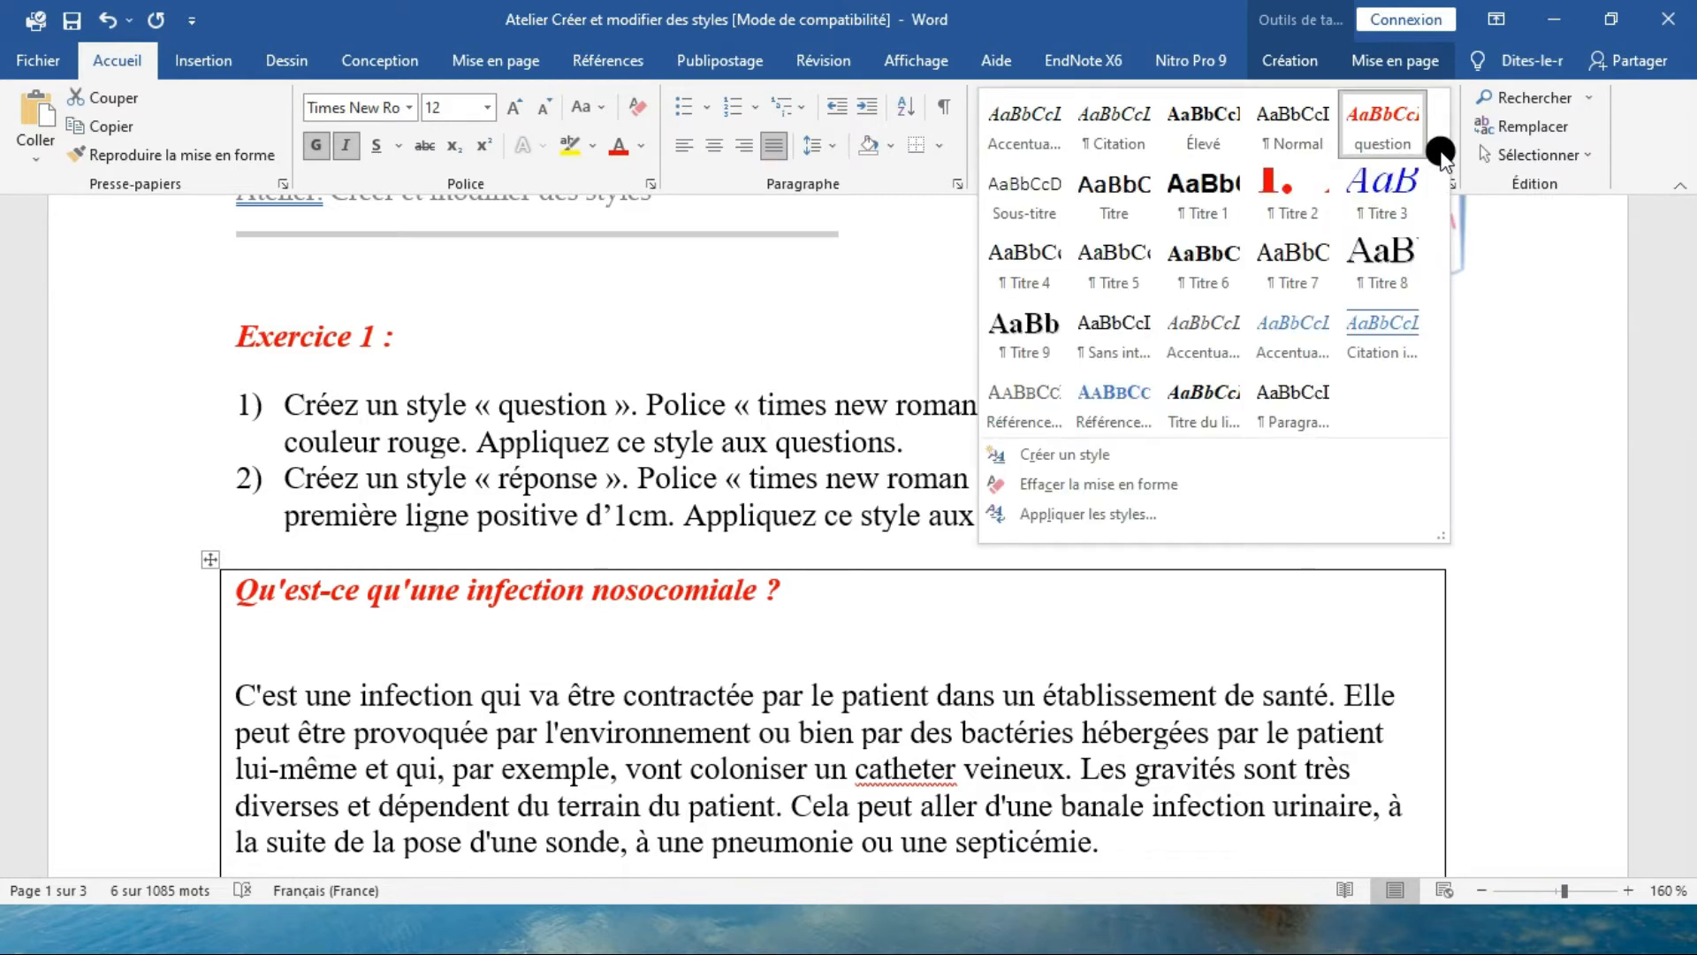
left_click(1100, 454)
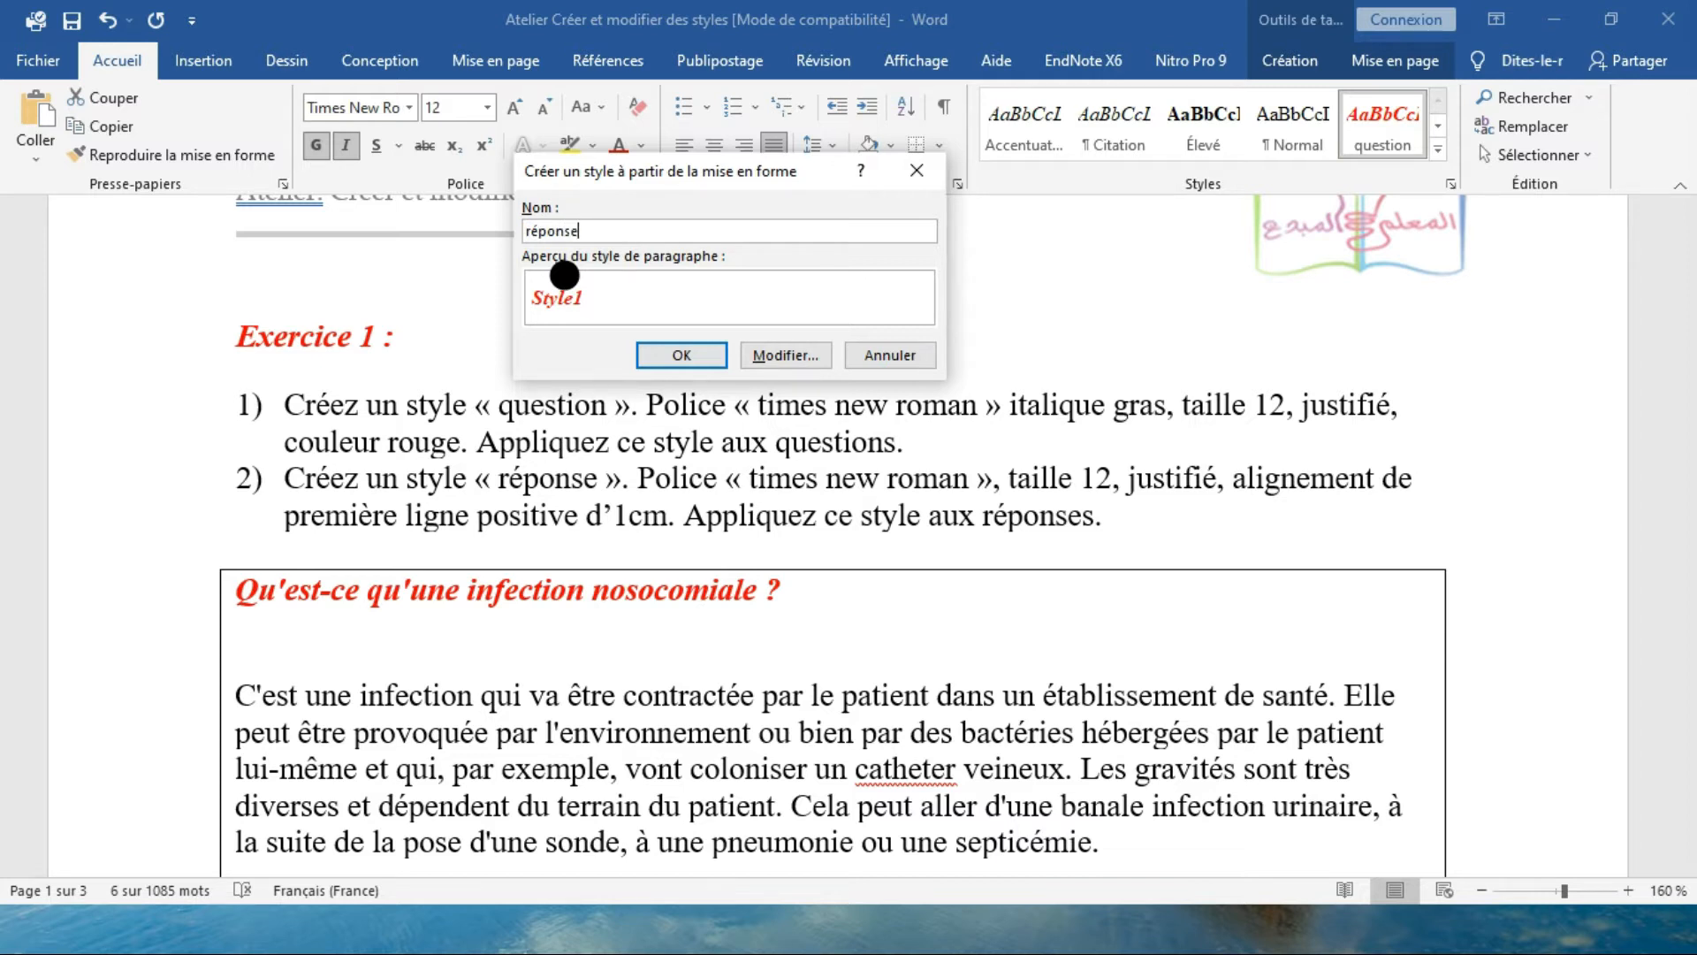
left_click(777, 354)
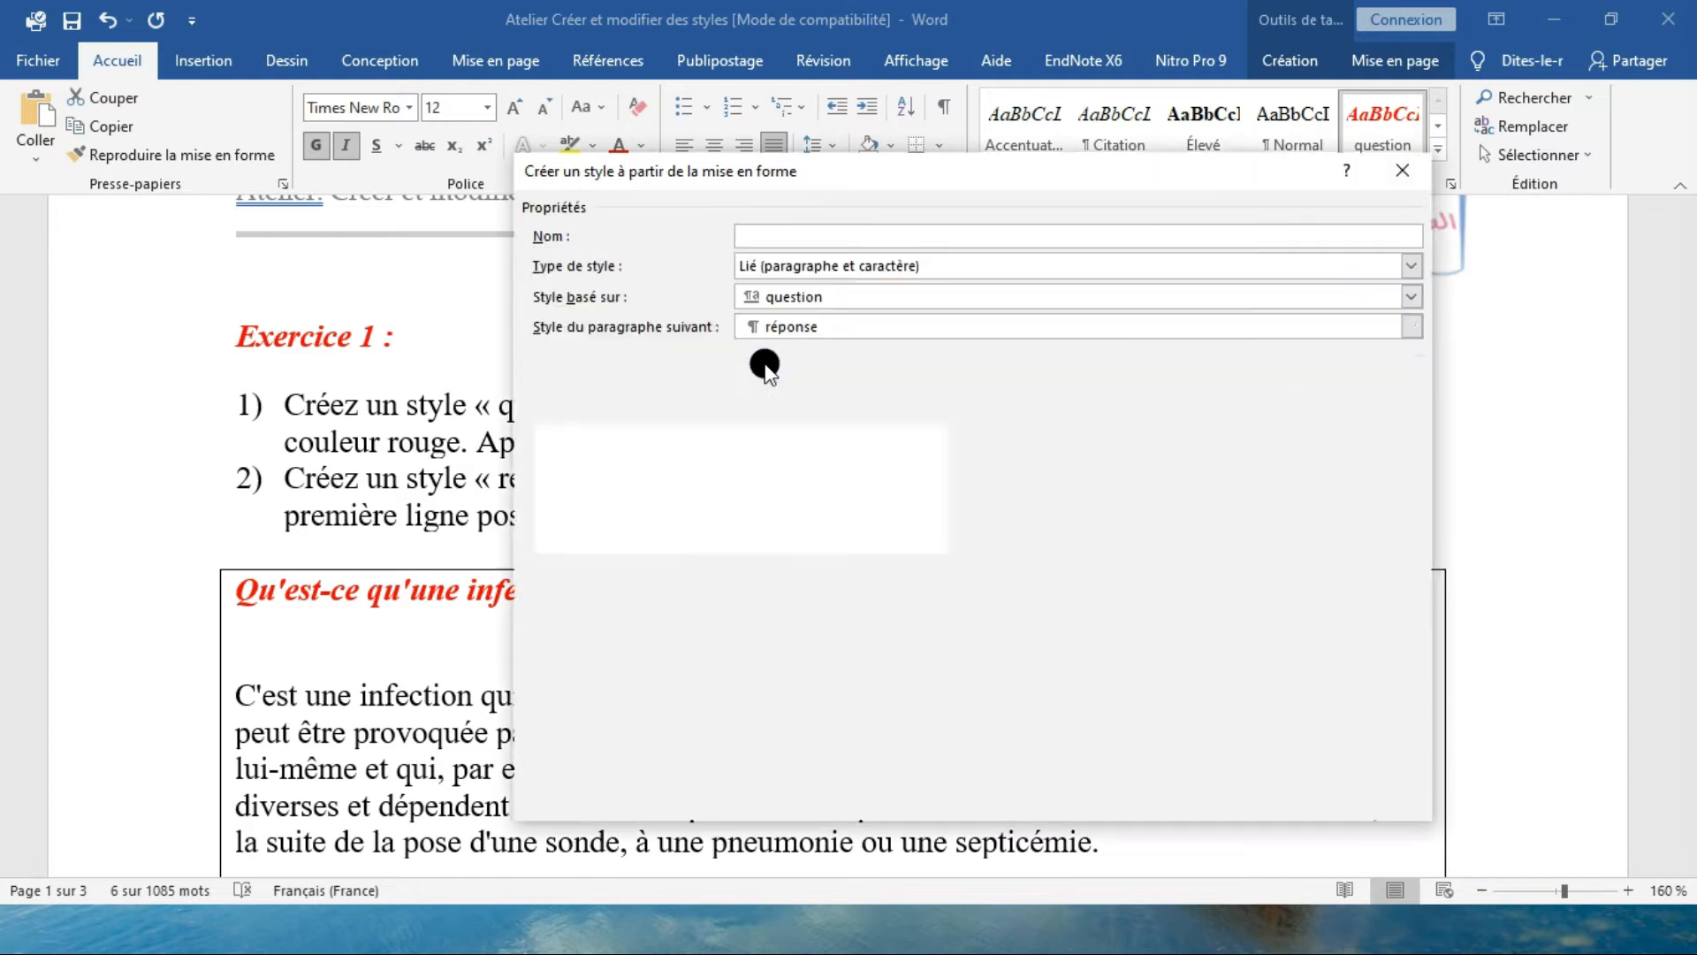
Step: Give the réponse style justified alignment and a first-line indent of 1 cm
left_click_drag(826, 172, 921, 567)
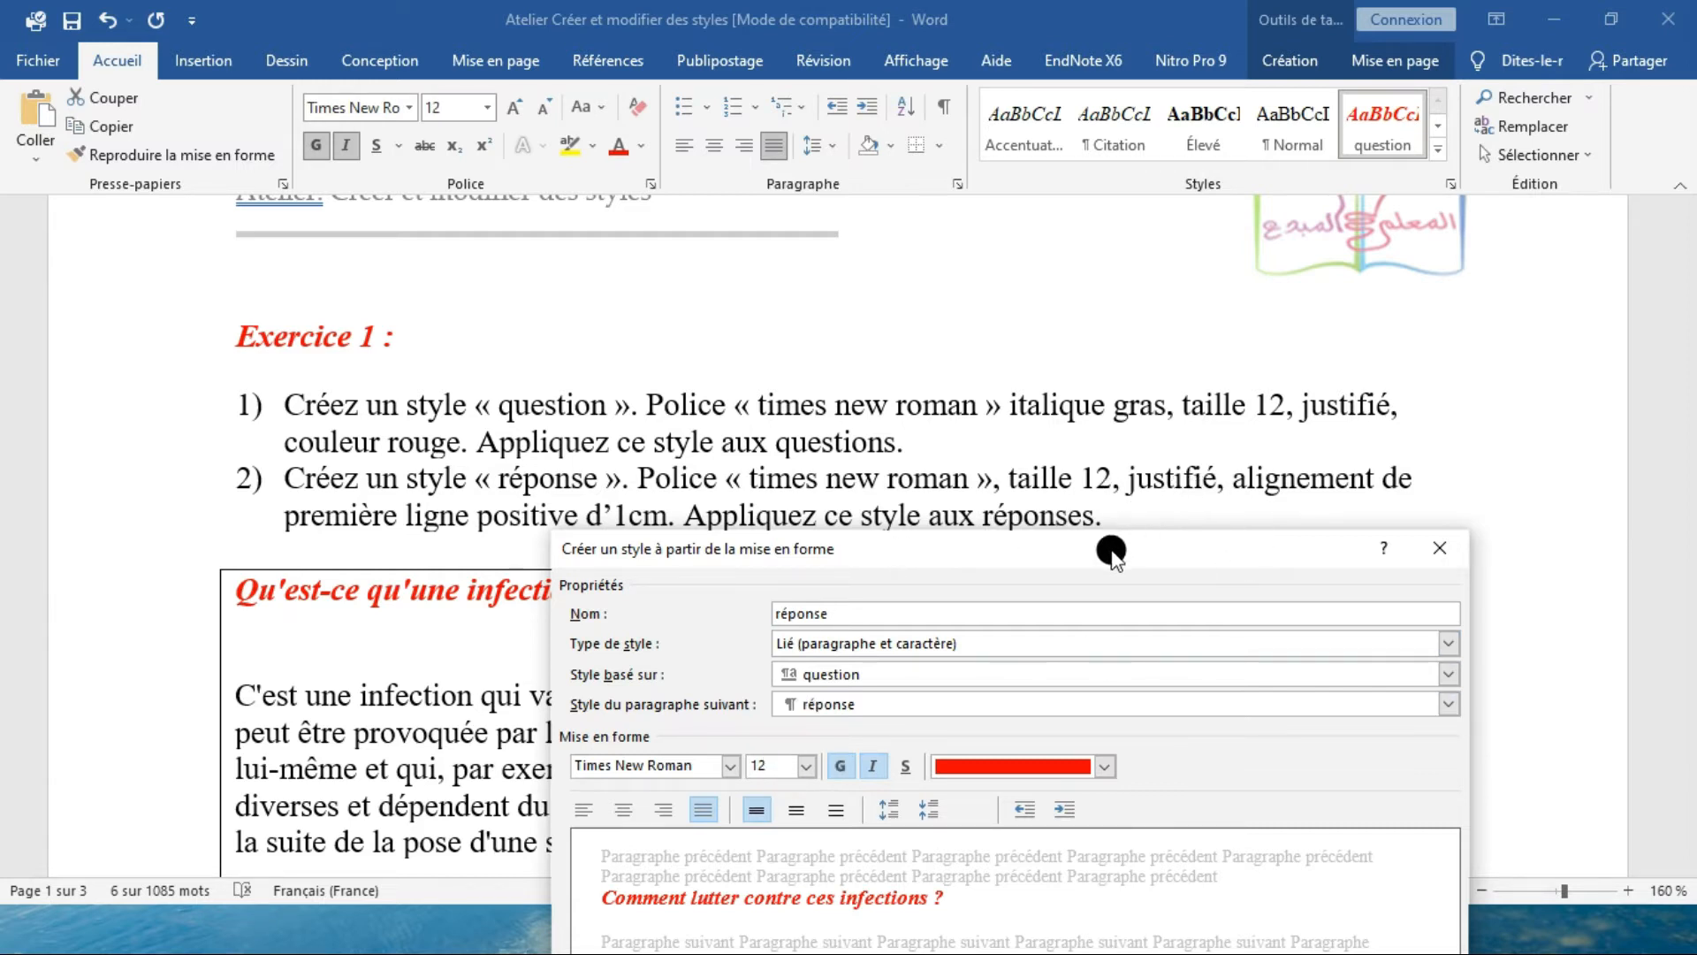
left_click_drag(1111, 552, 1103, 401)
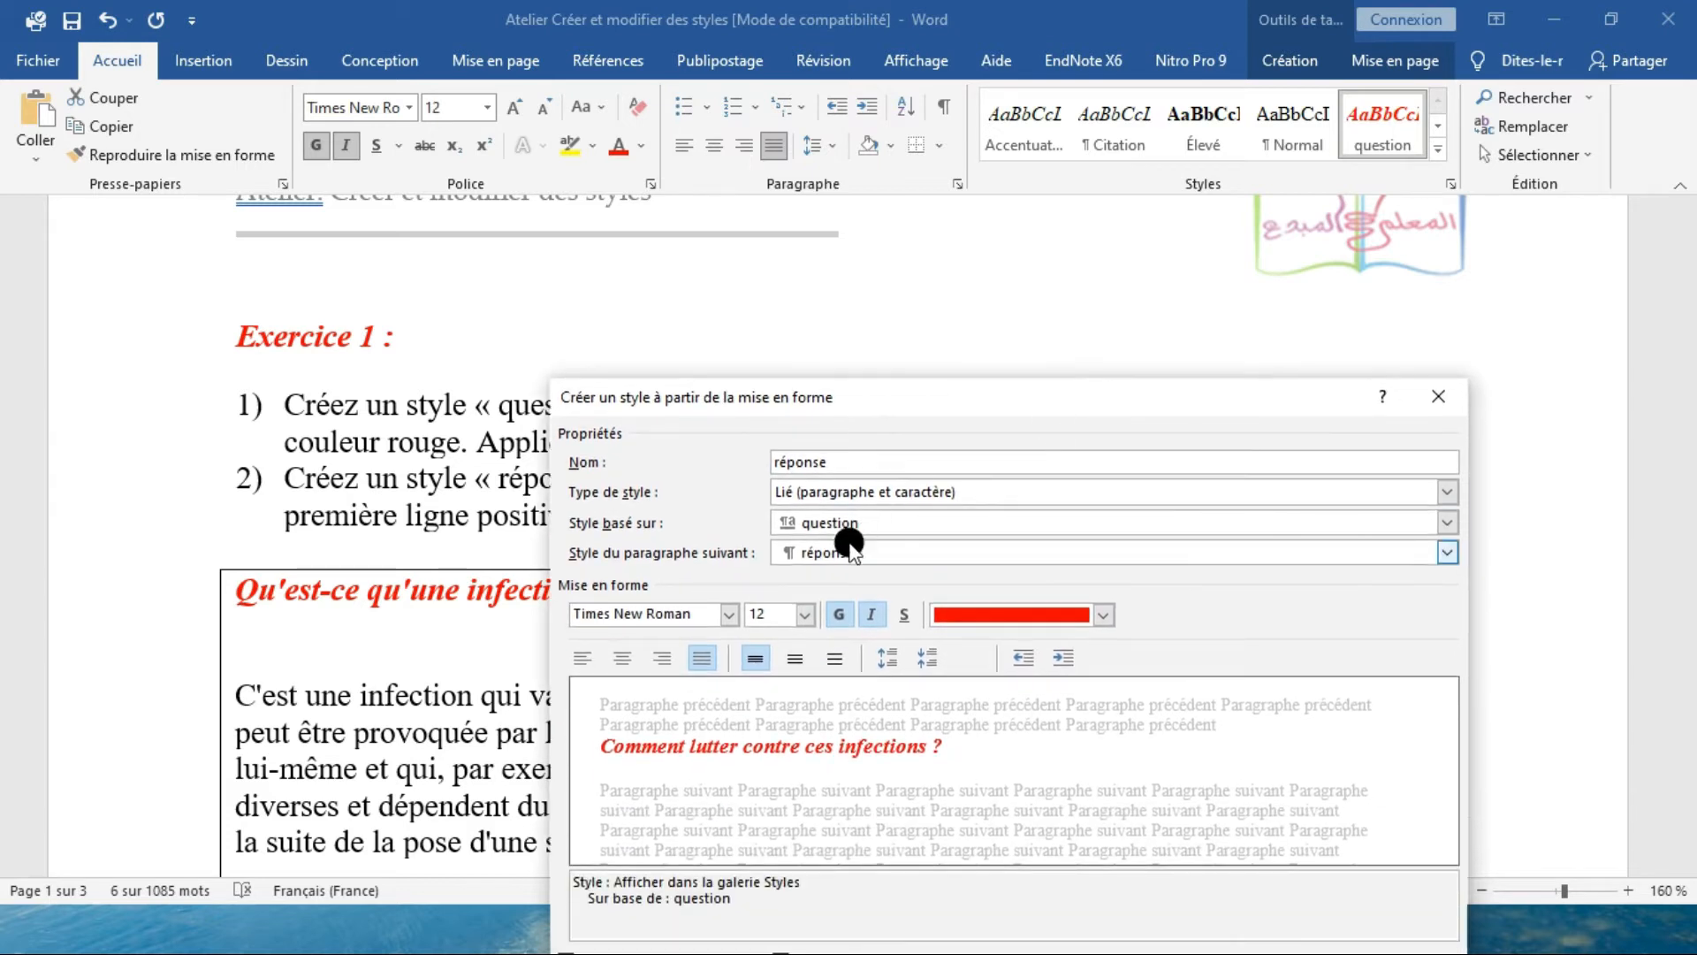
left_click(703, 660)
left_click_drag(1008, 411, 979, 626)
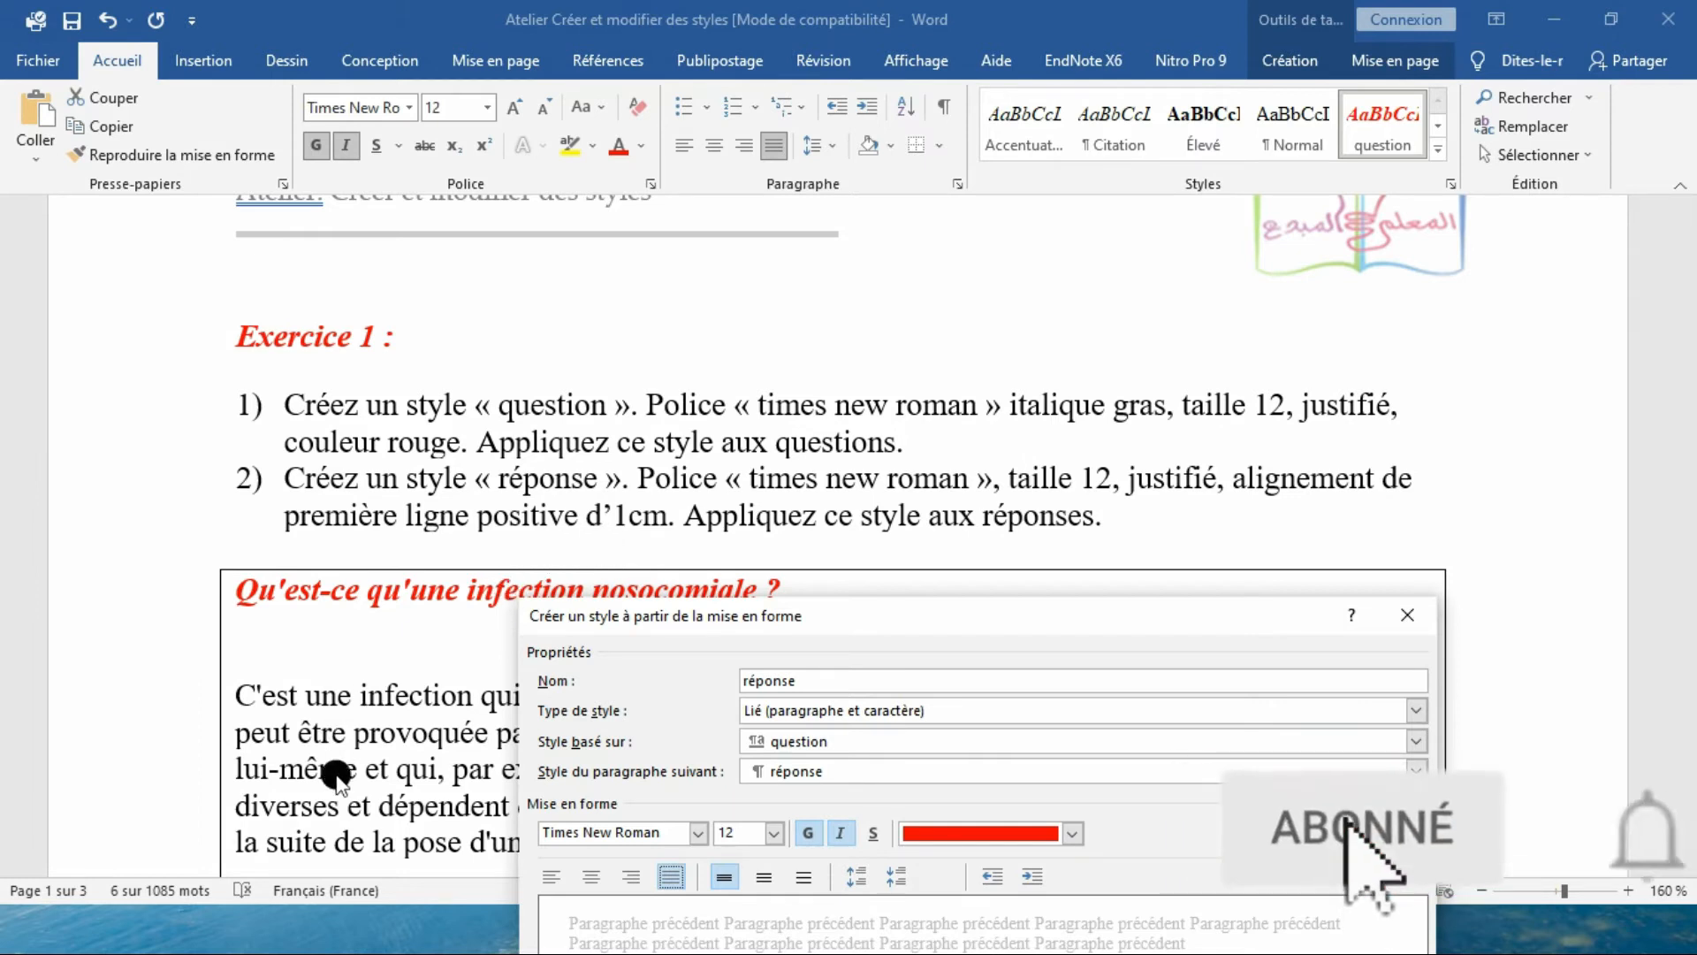
left_click_drag(854, 624, 768, 149)
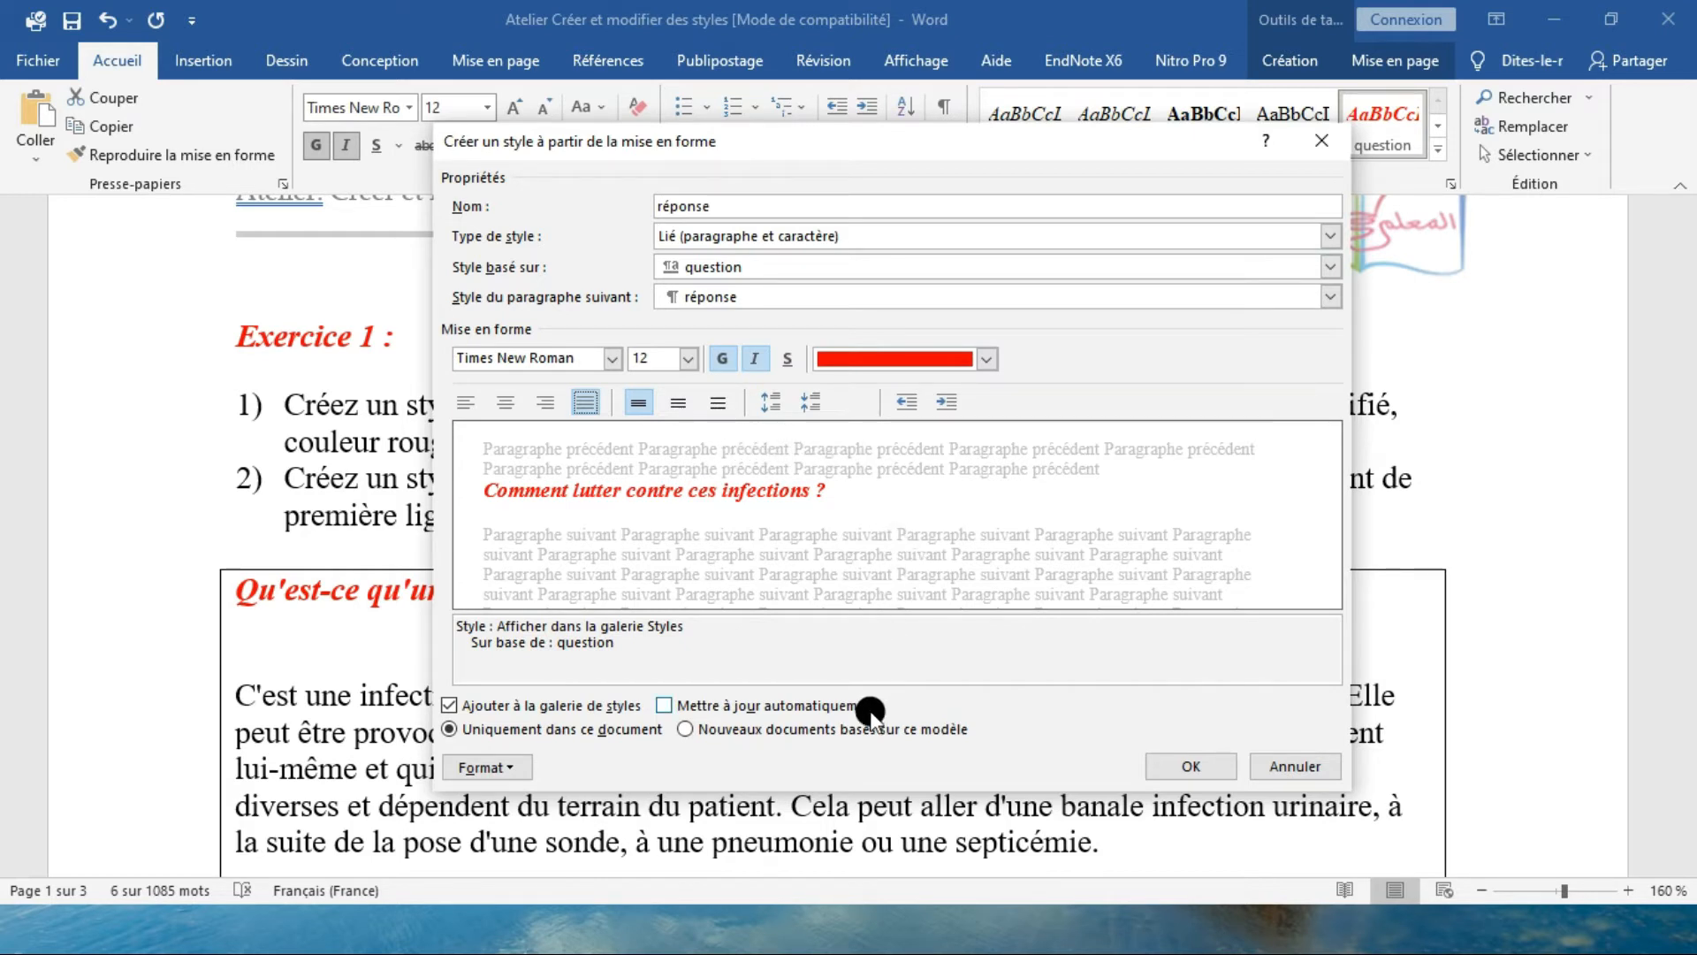
left_click(517, 766)
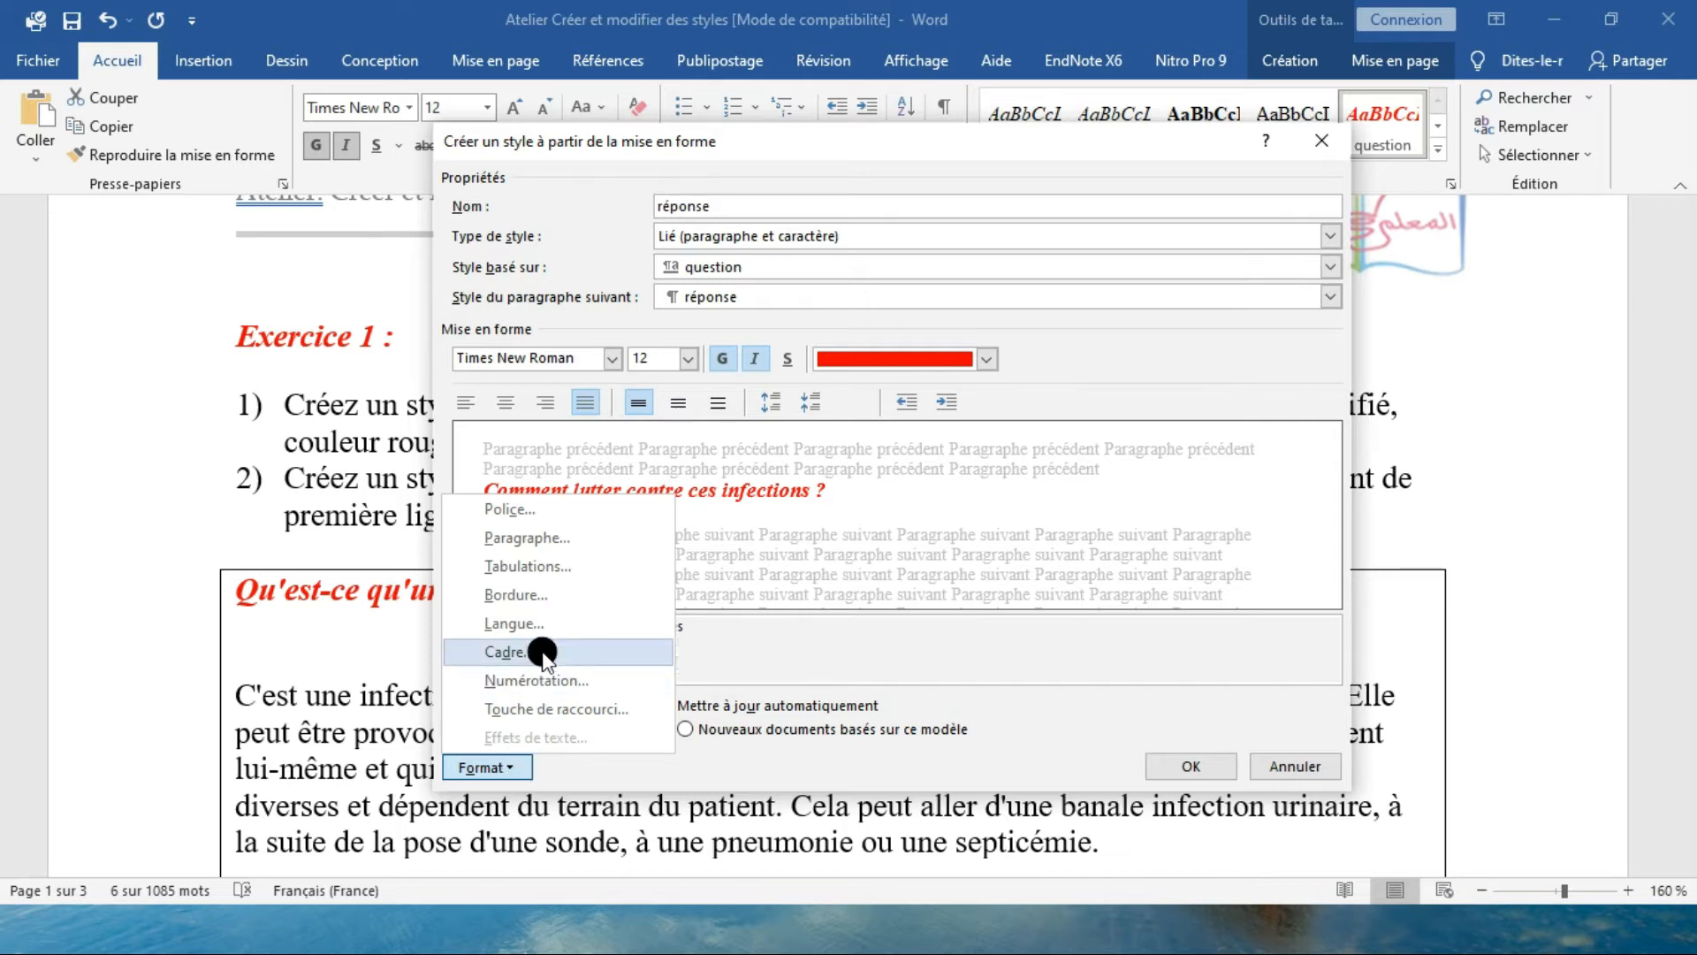
left_click(564, 534)
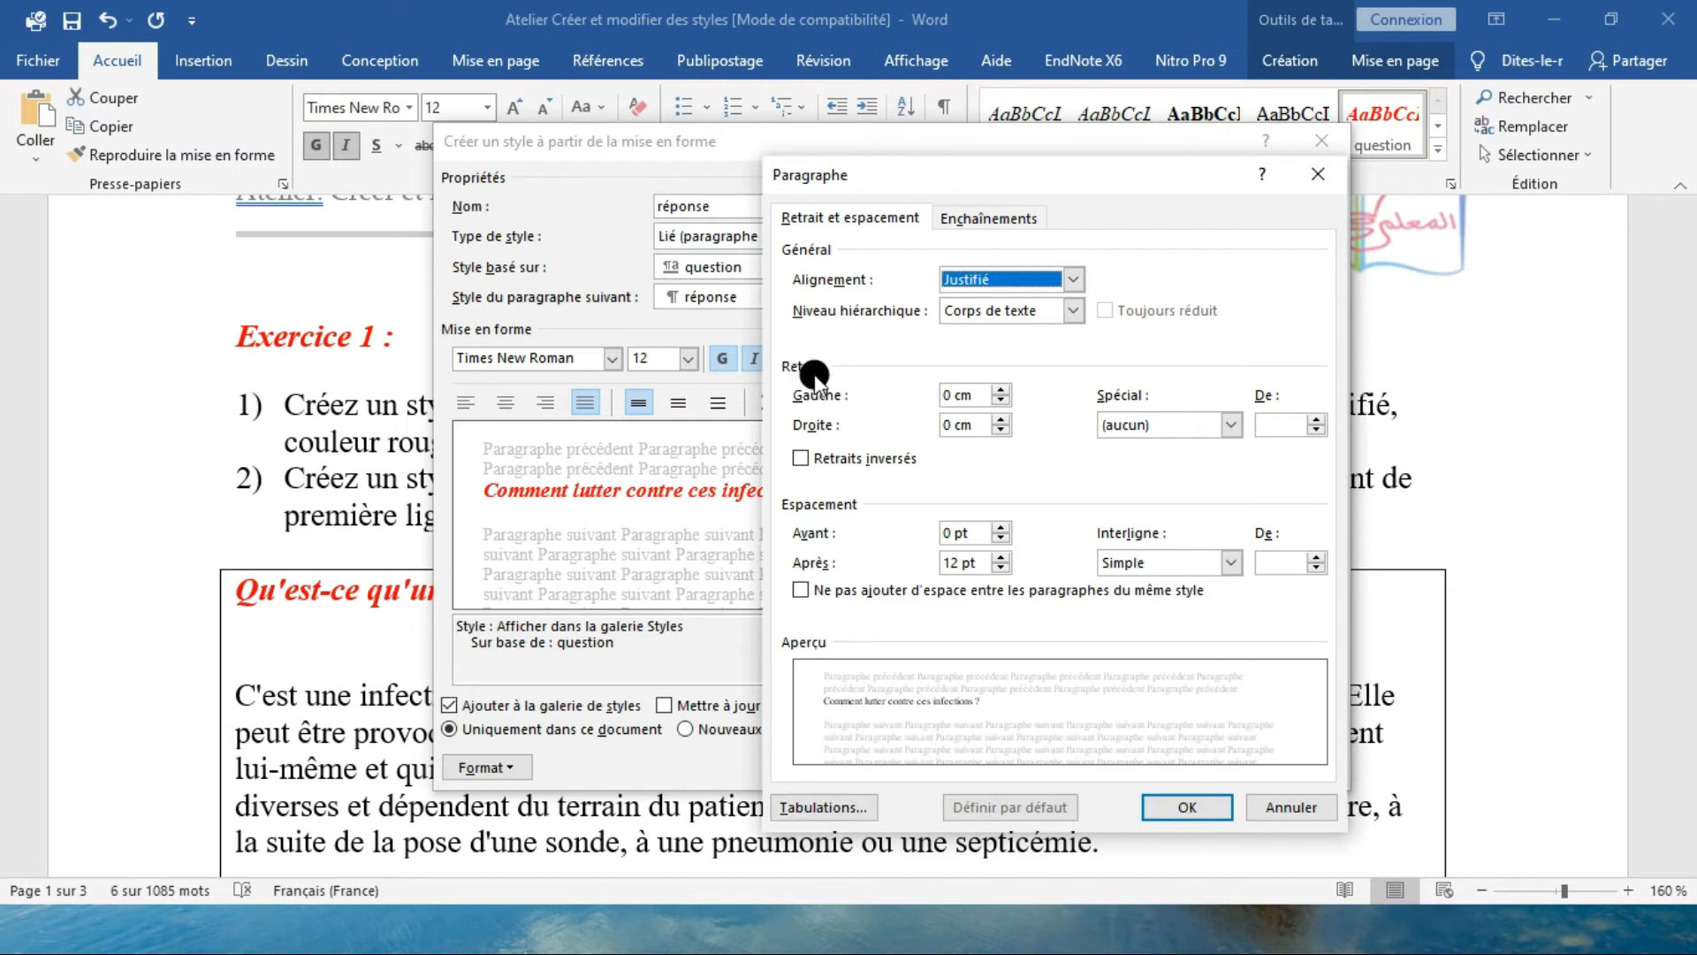
left_click(1224, 427)
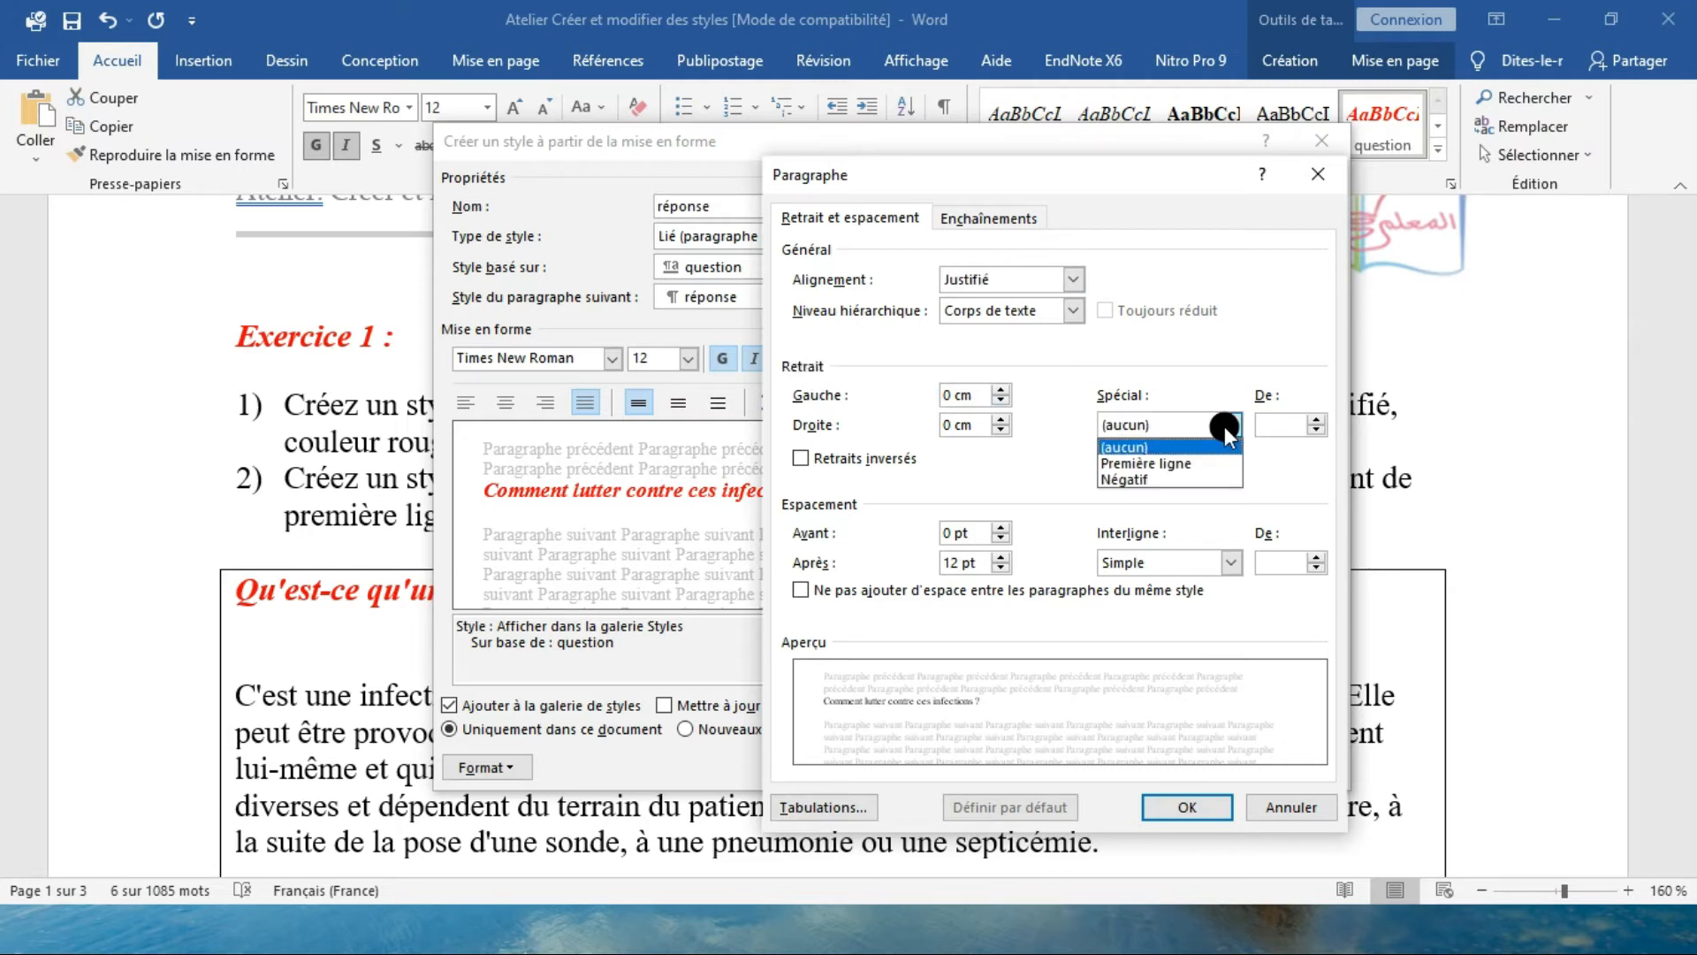
left_click(1204, 461)
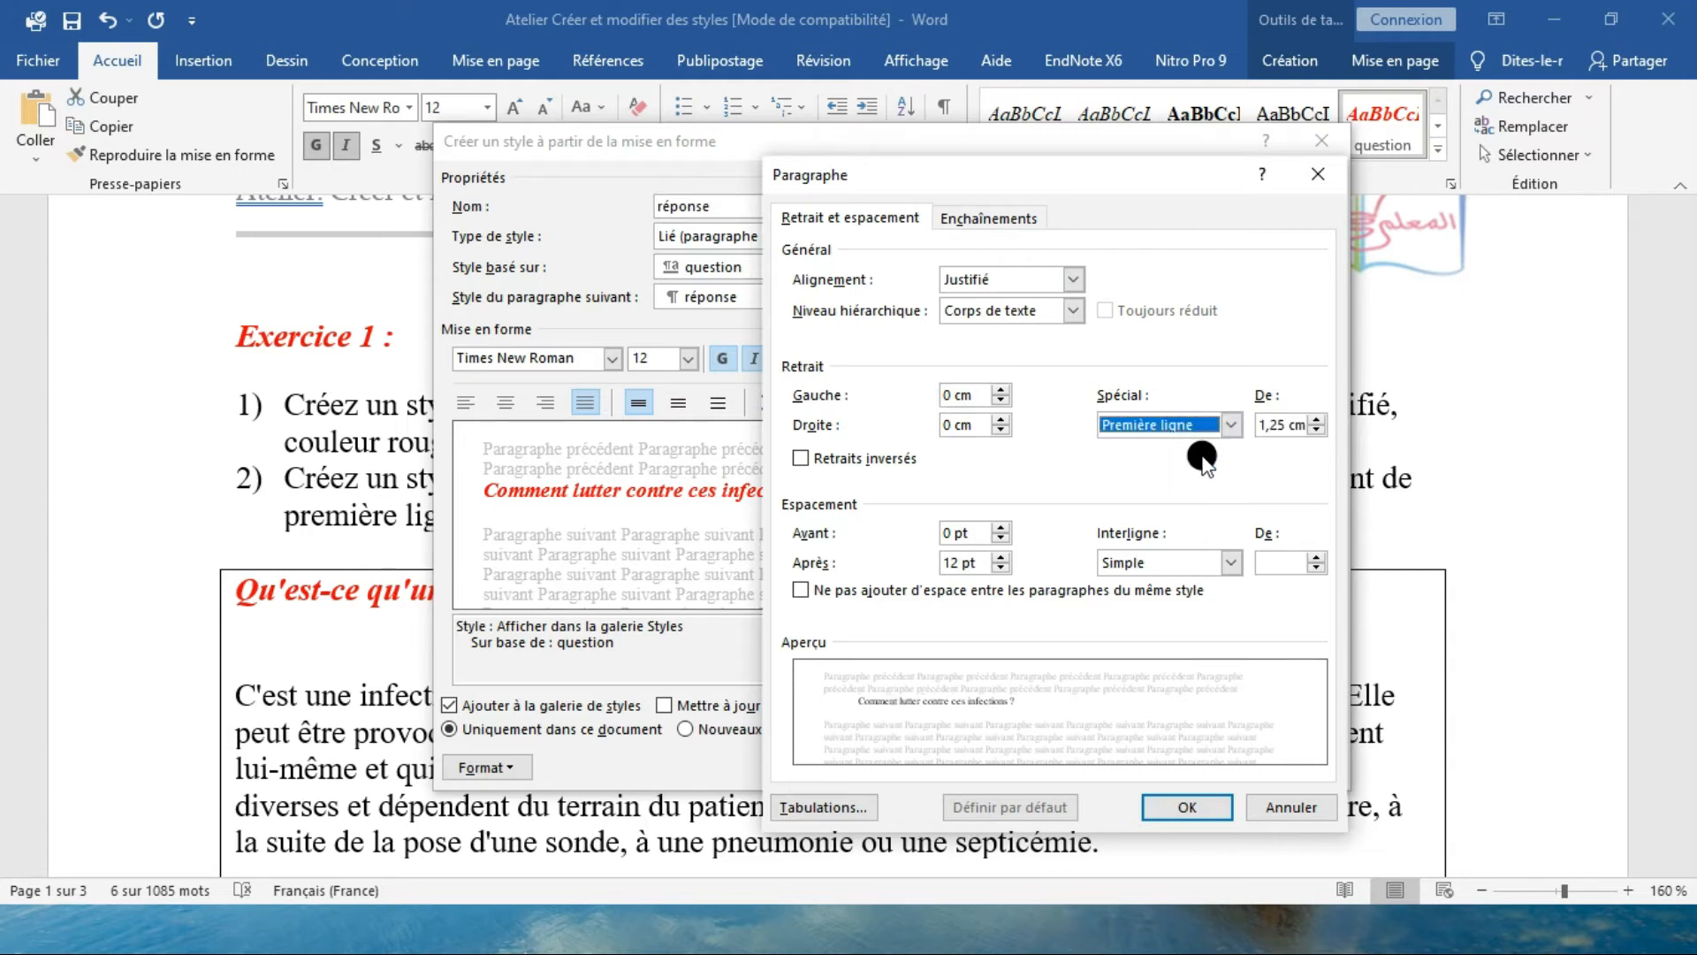
double_click(1311, 426)
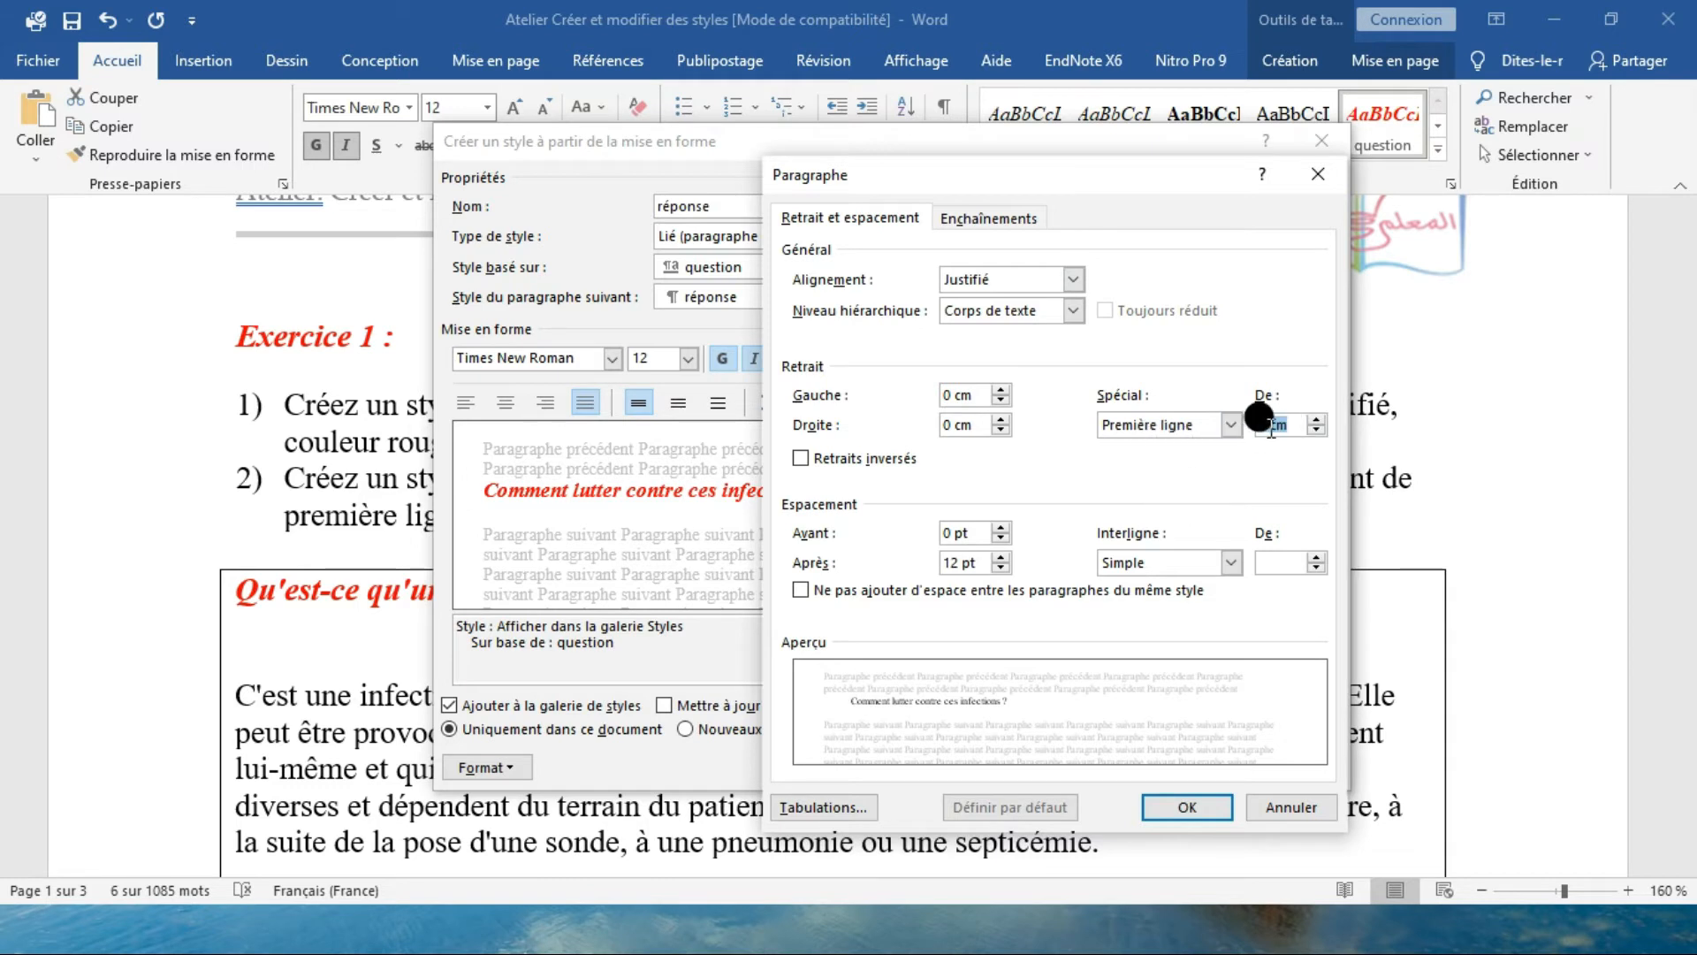
left_click(1186, 805)
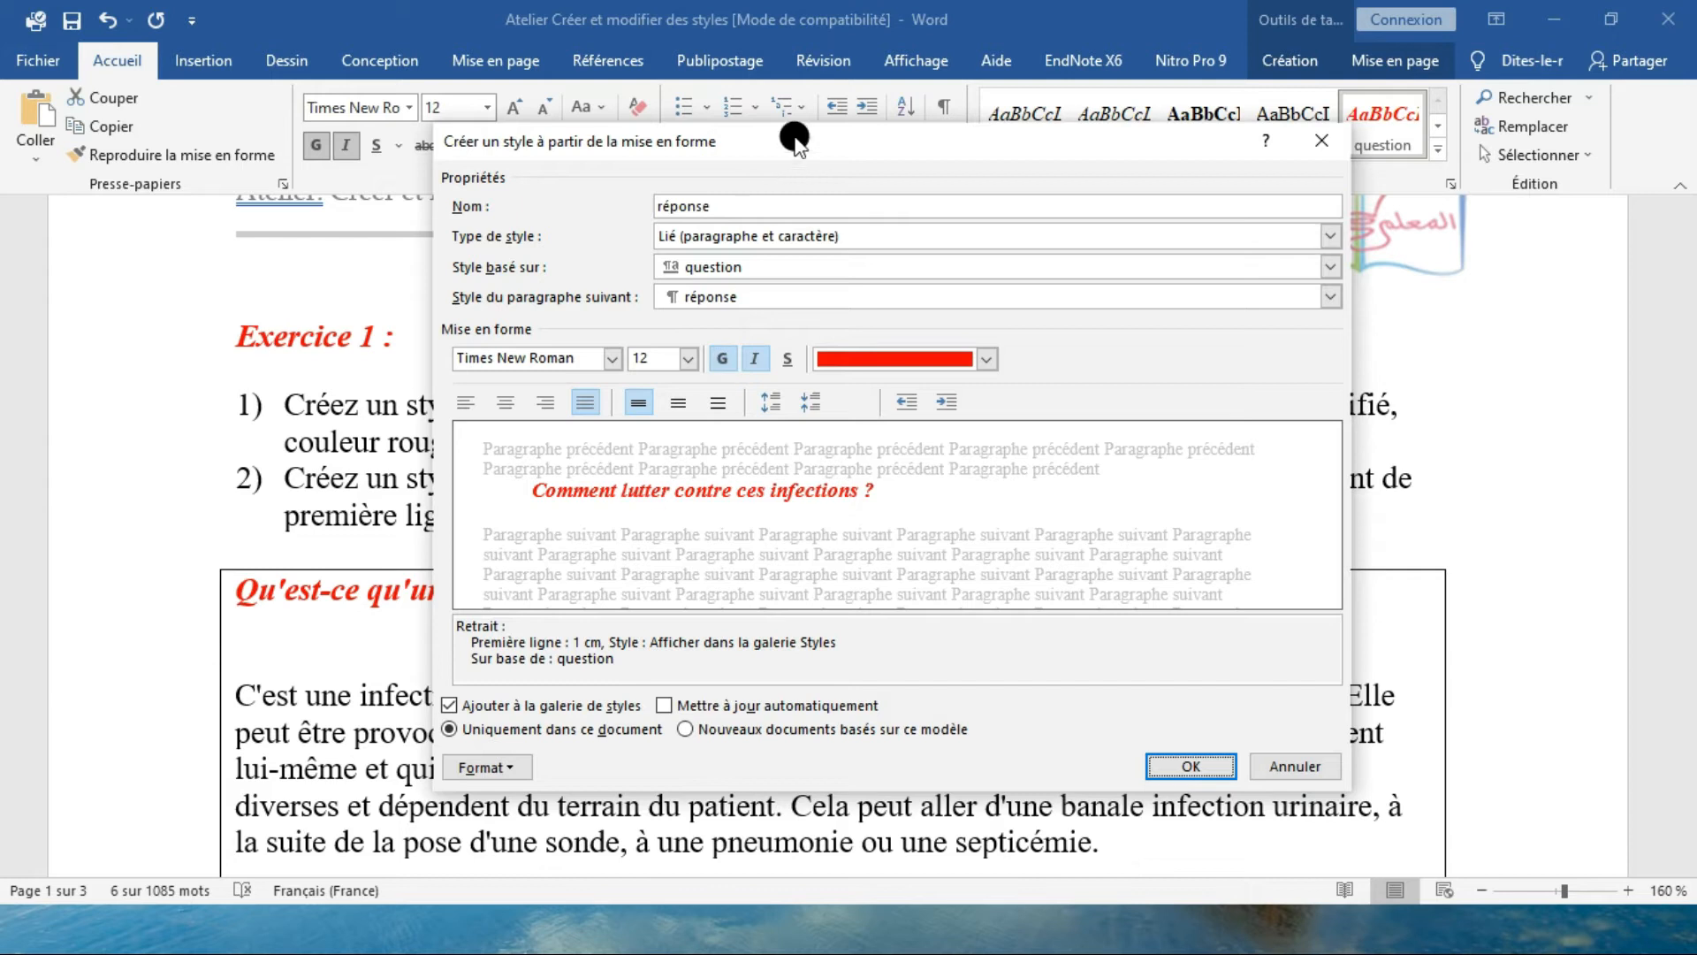
Step: Set the réponse style's font colour to the blue Accent 1 theme colour and save the style
left_click_drag(813, 155, 846, 345)
left_click(1019, 554)
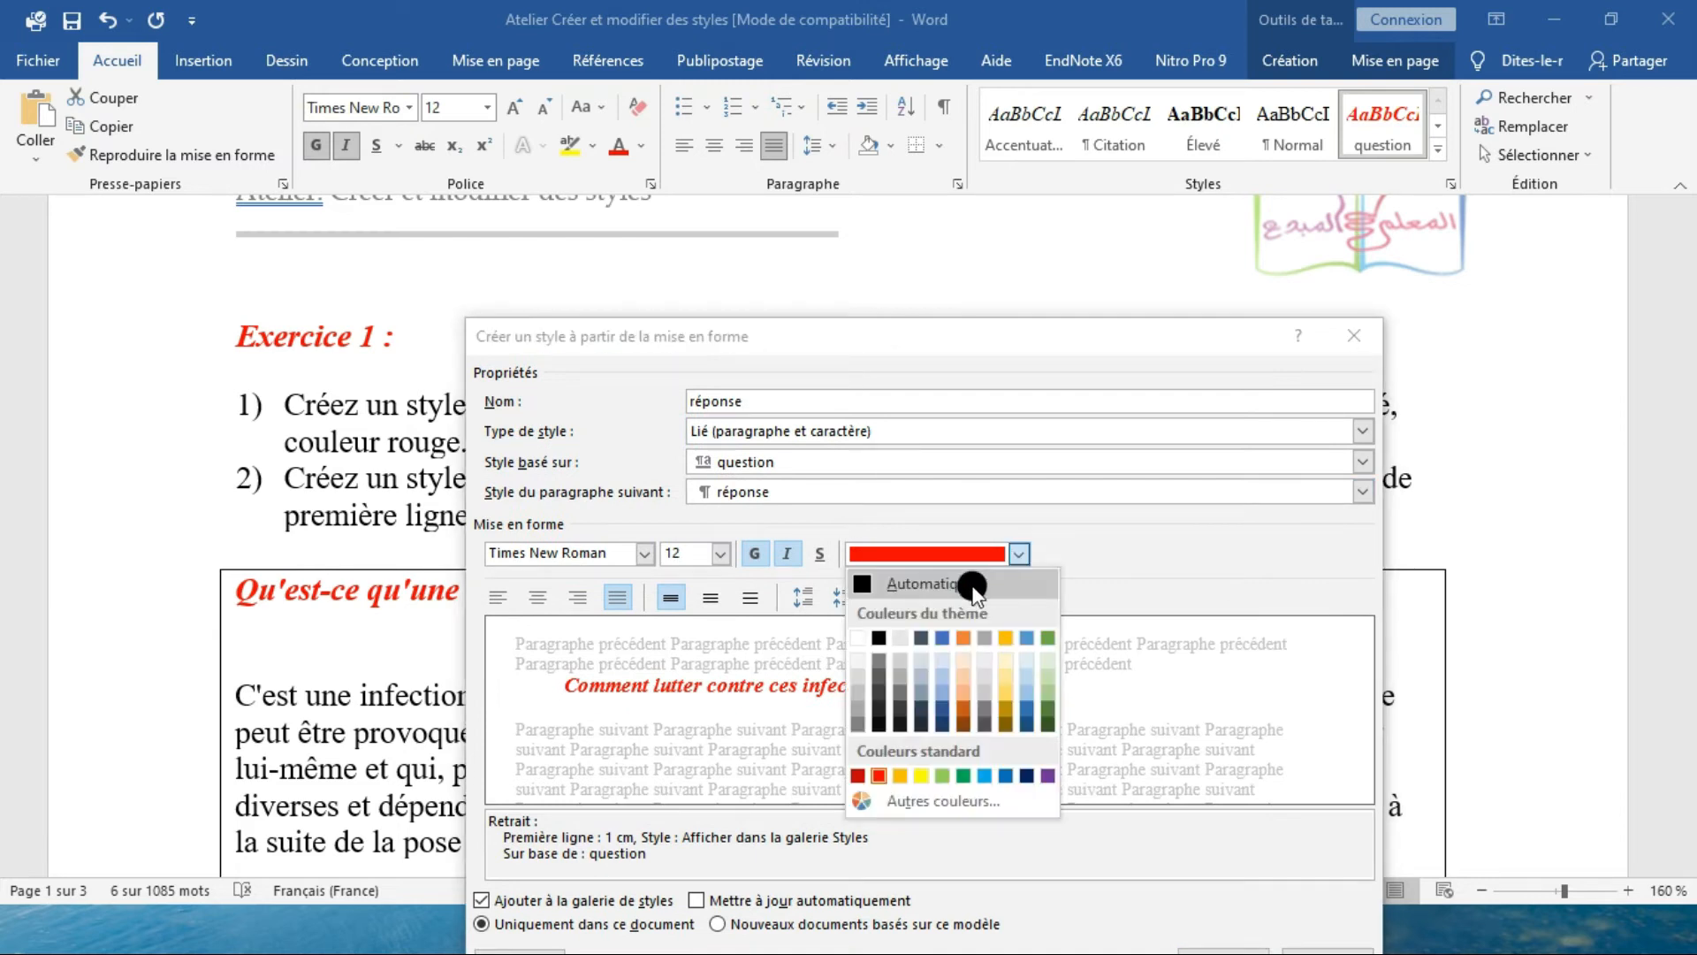
left_click(939, 640)
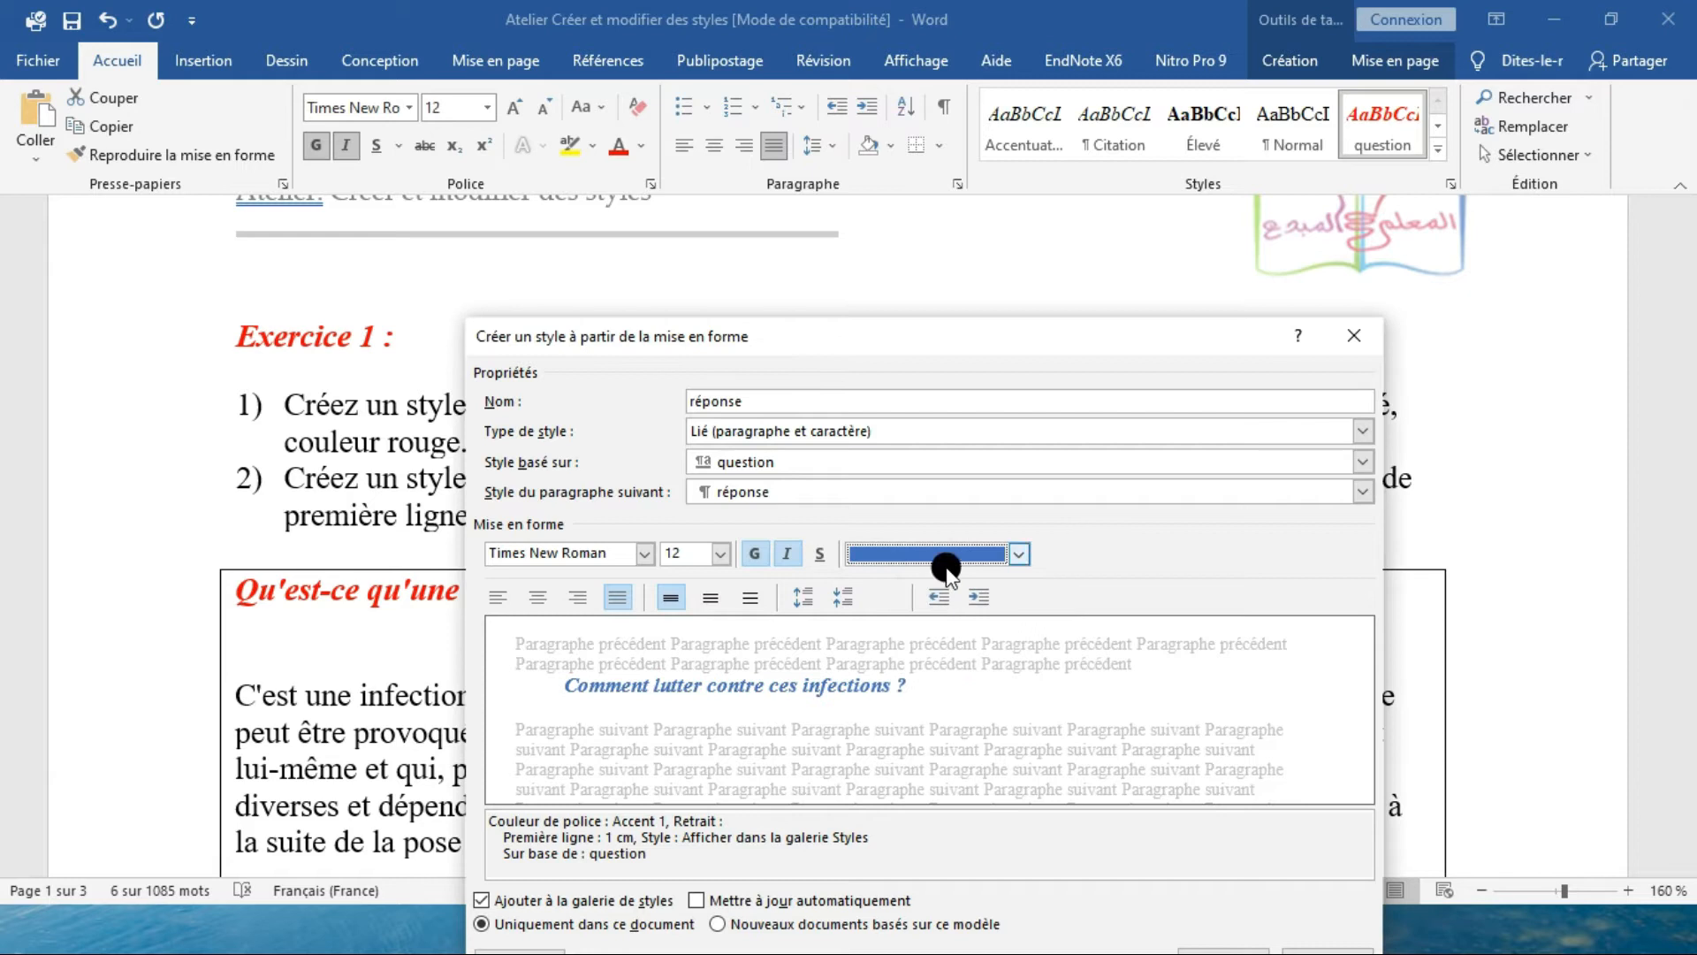
left_click_drag(939, 334, 915, 142)
left_click(1165, 759)
Step: Apply the réponse style to the answer paragraph beginning "C'est une infection qui va être contractée"
scroll(1091, 716, "down", 2)
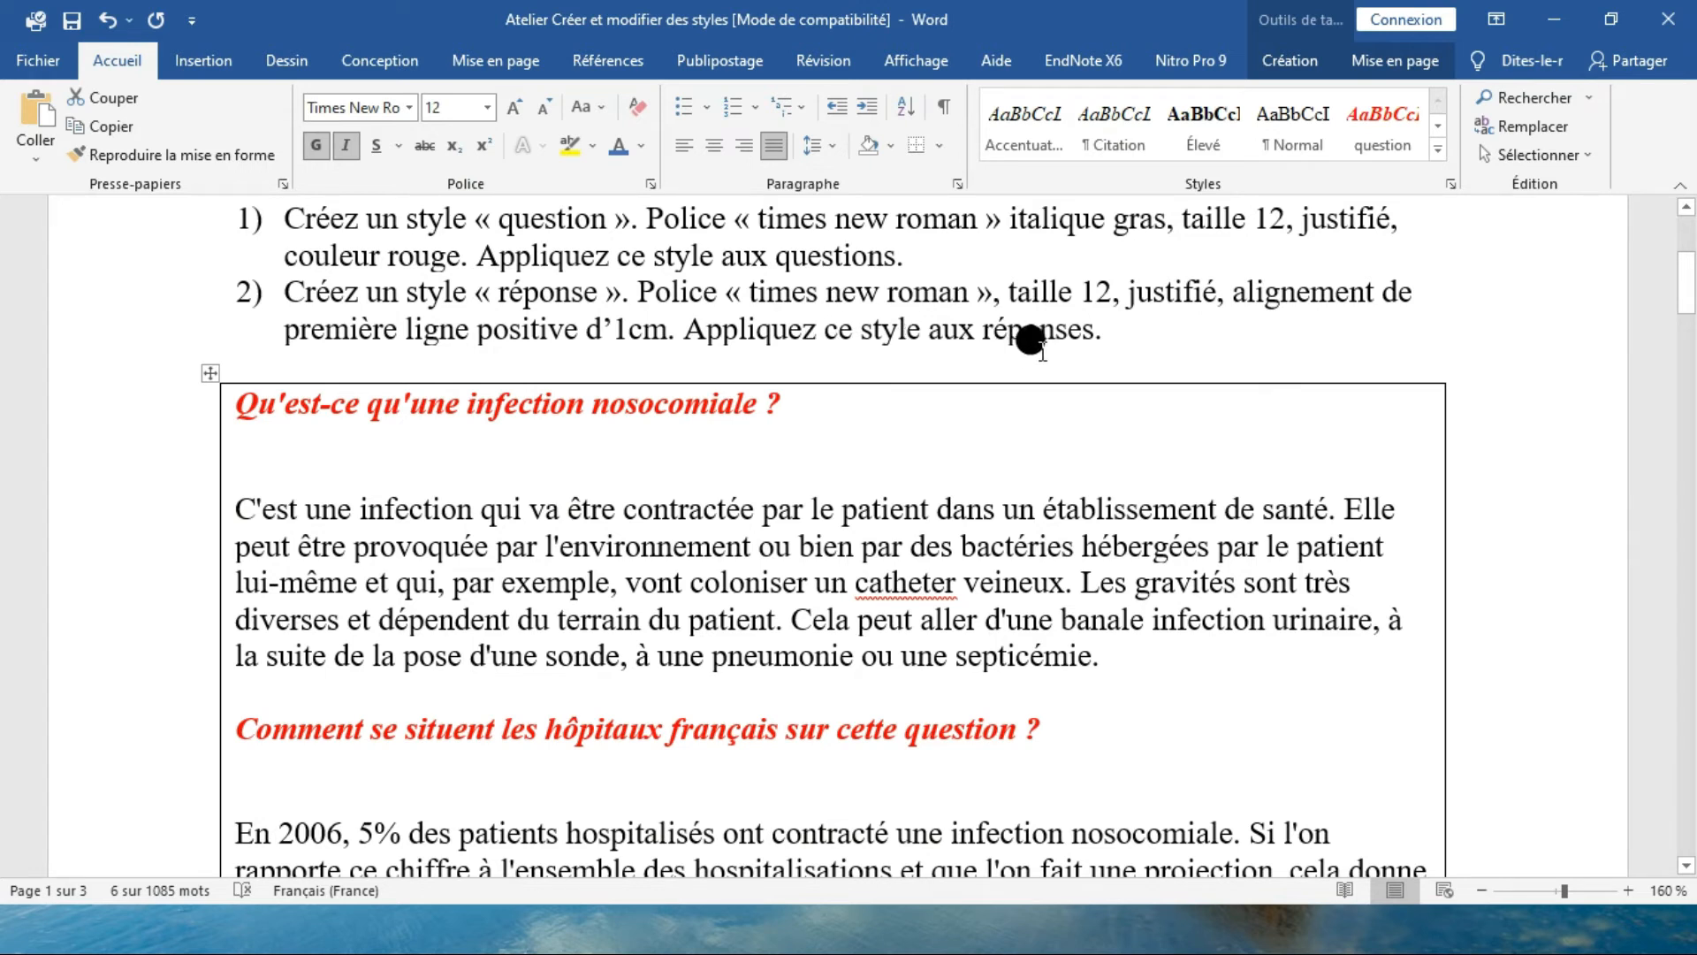
left_click(1440, 150)
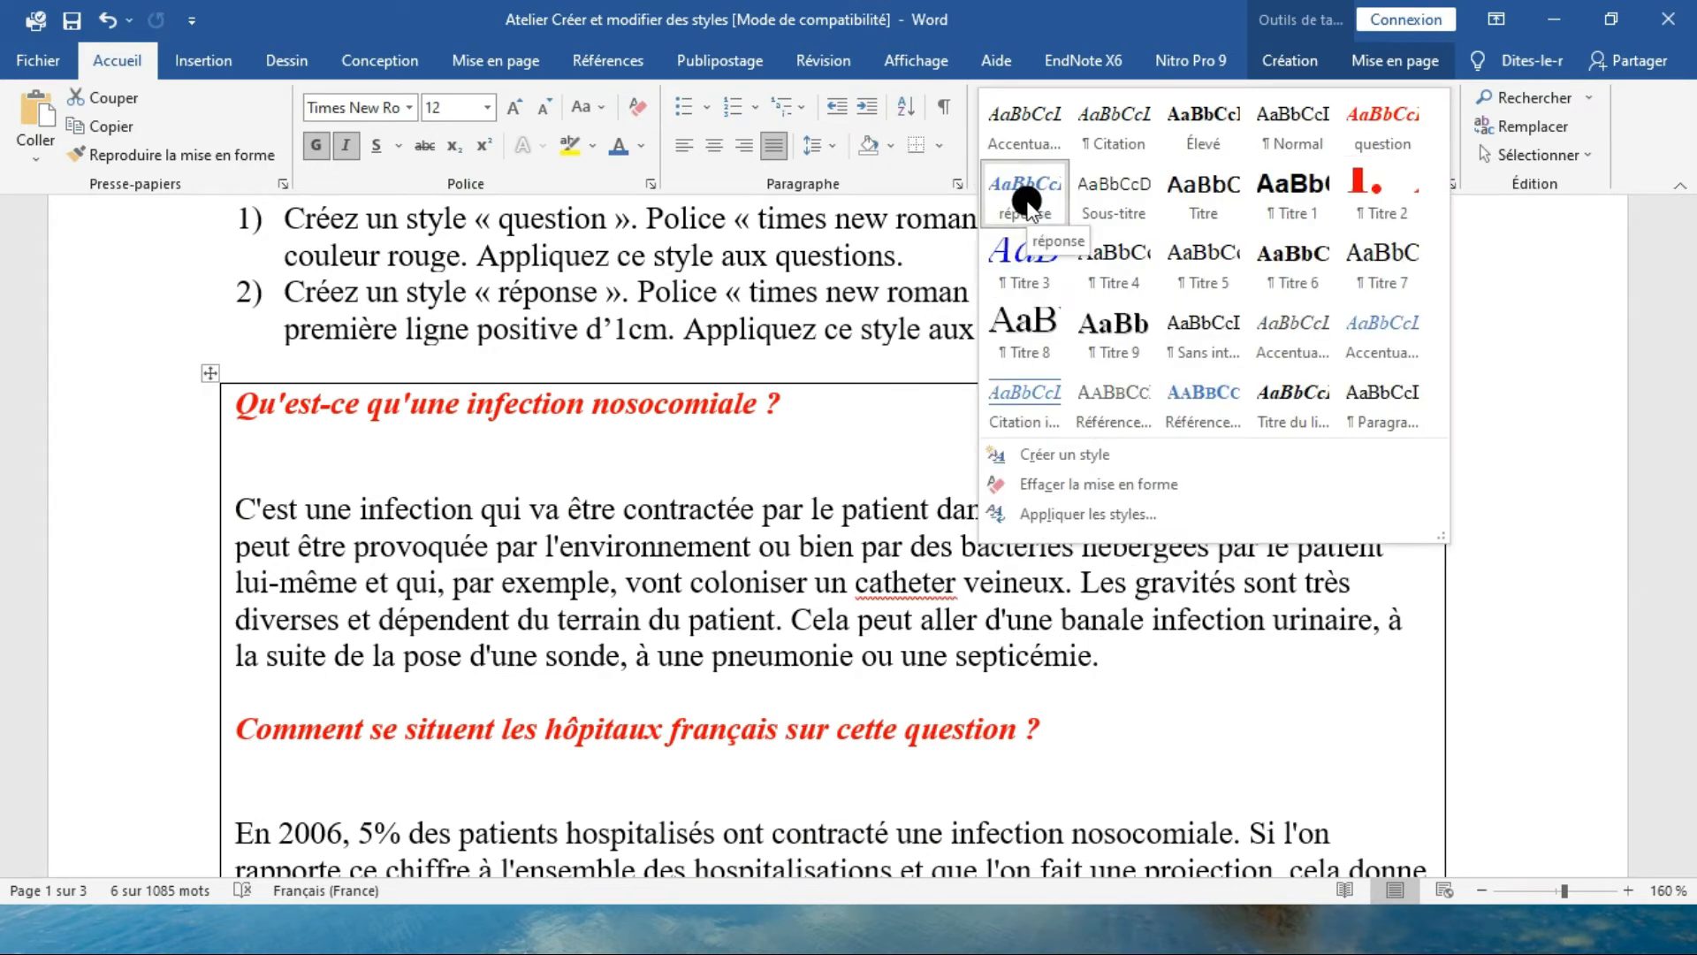
left_click(1099, 739)
left_click_drag(1102, 643, 158, 497)
left_click(1440, 152)
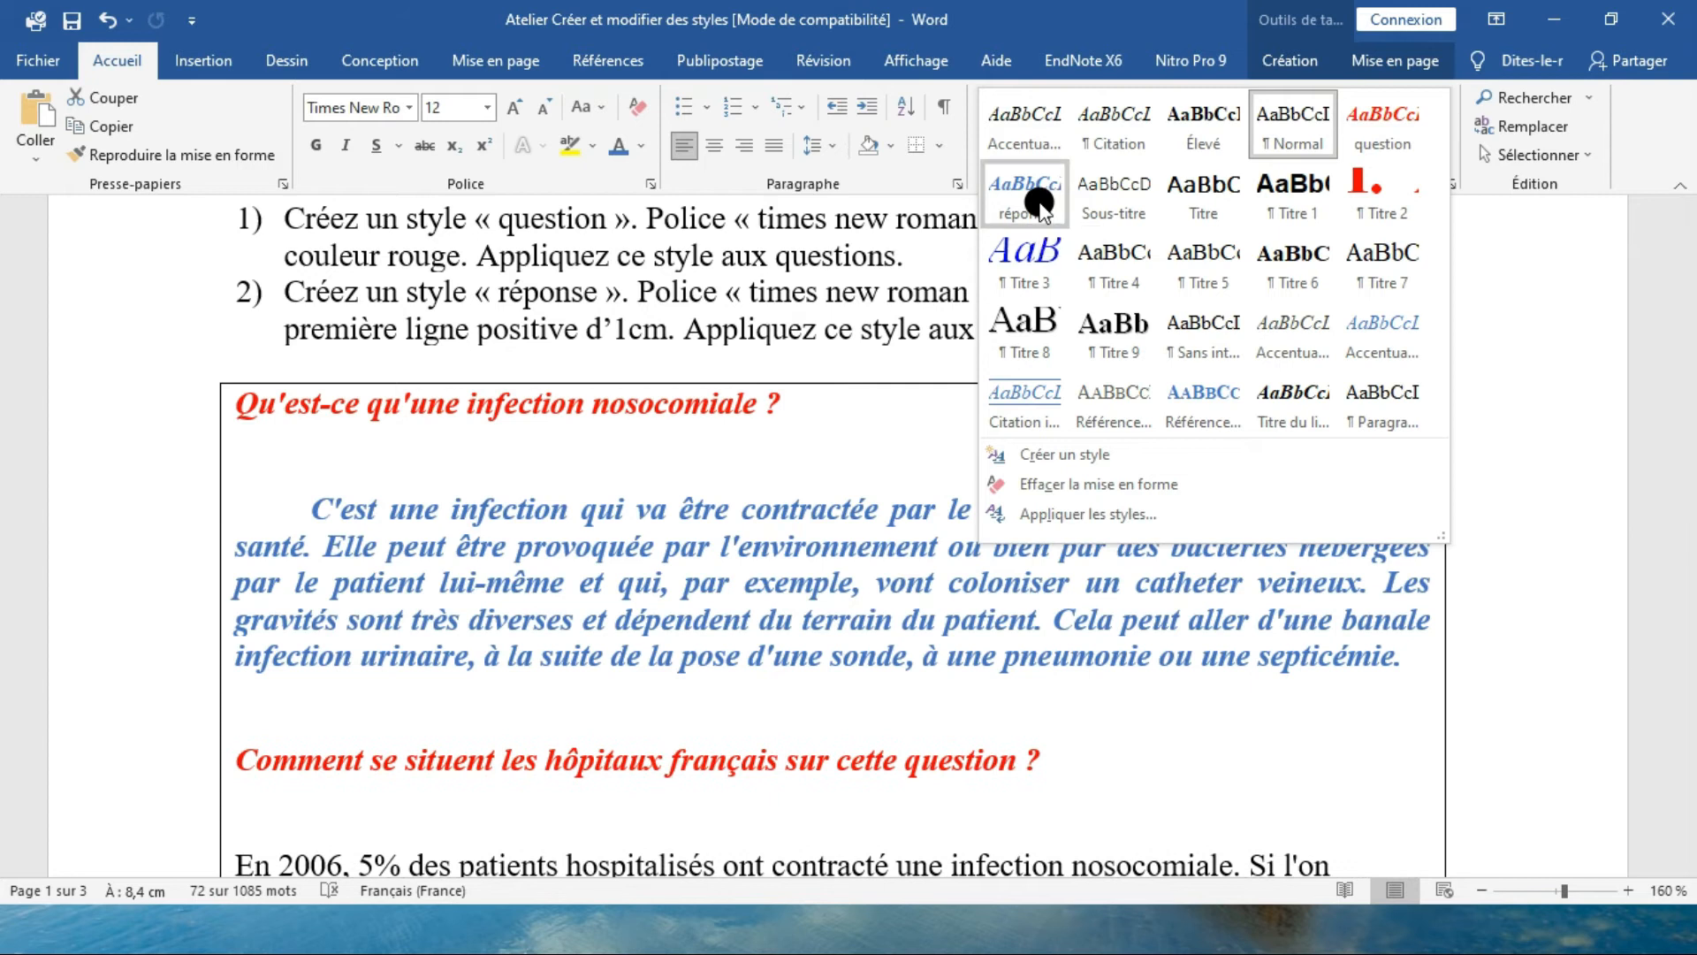
left_click(1040, 205)
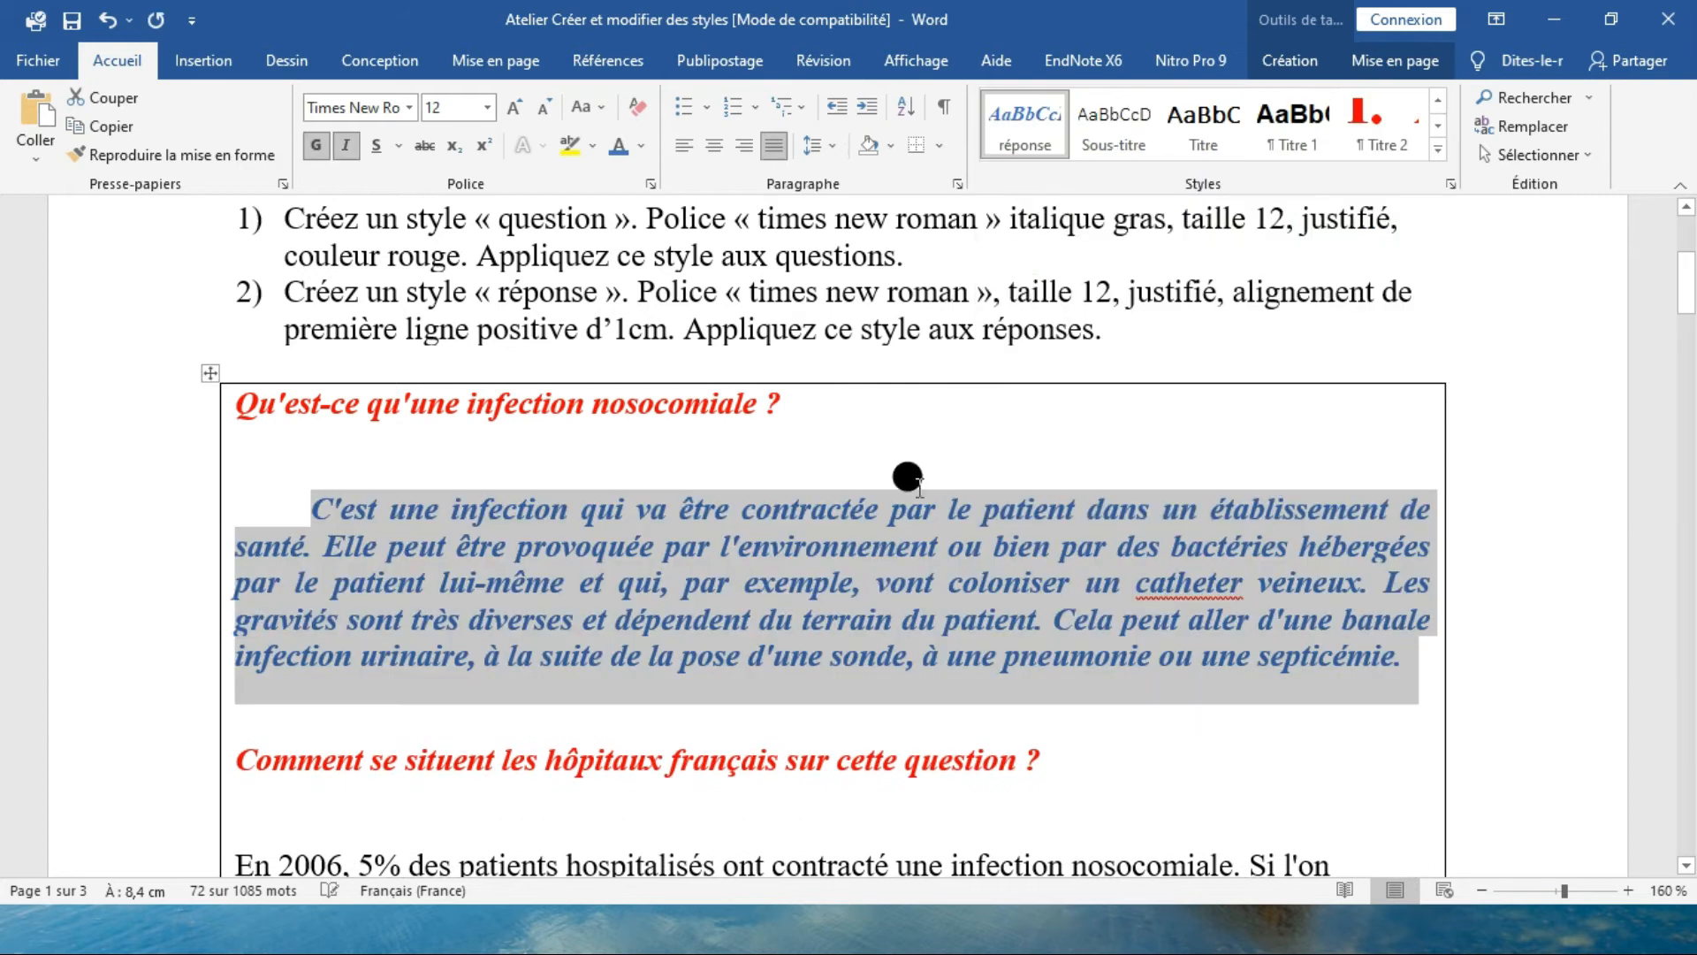
left_click(325, 509)
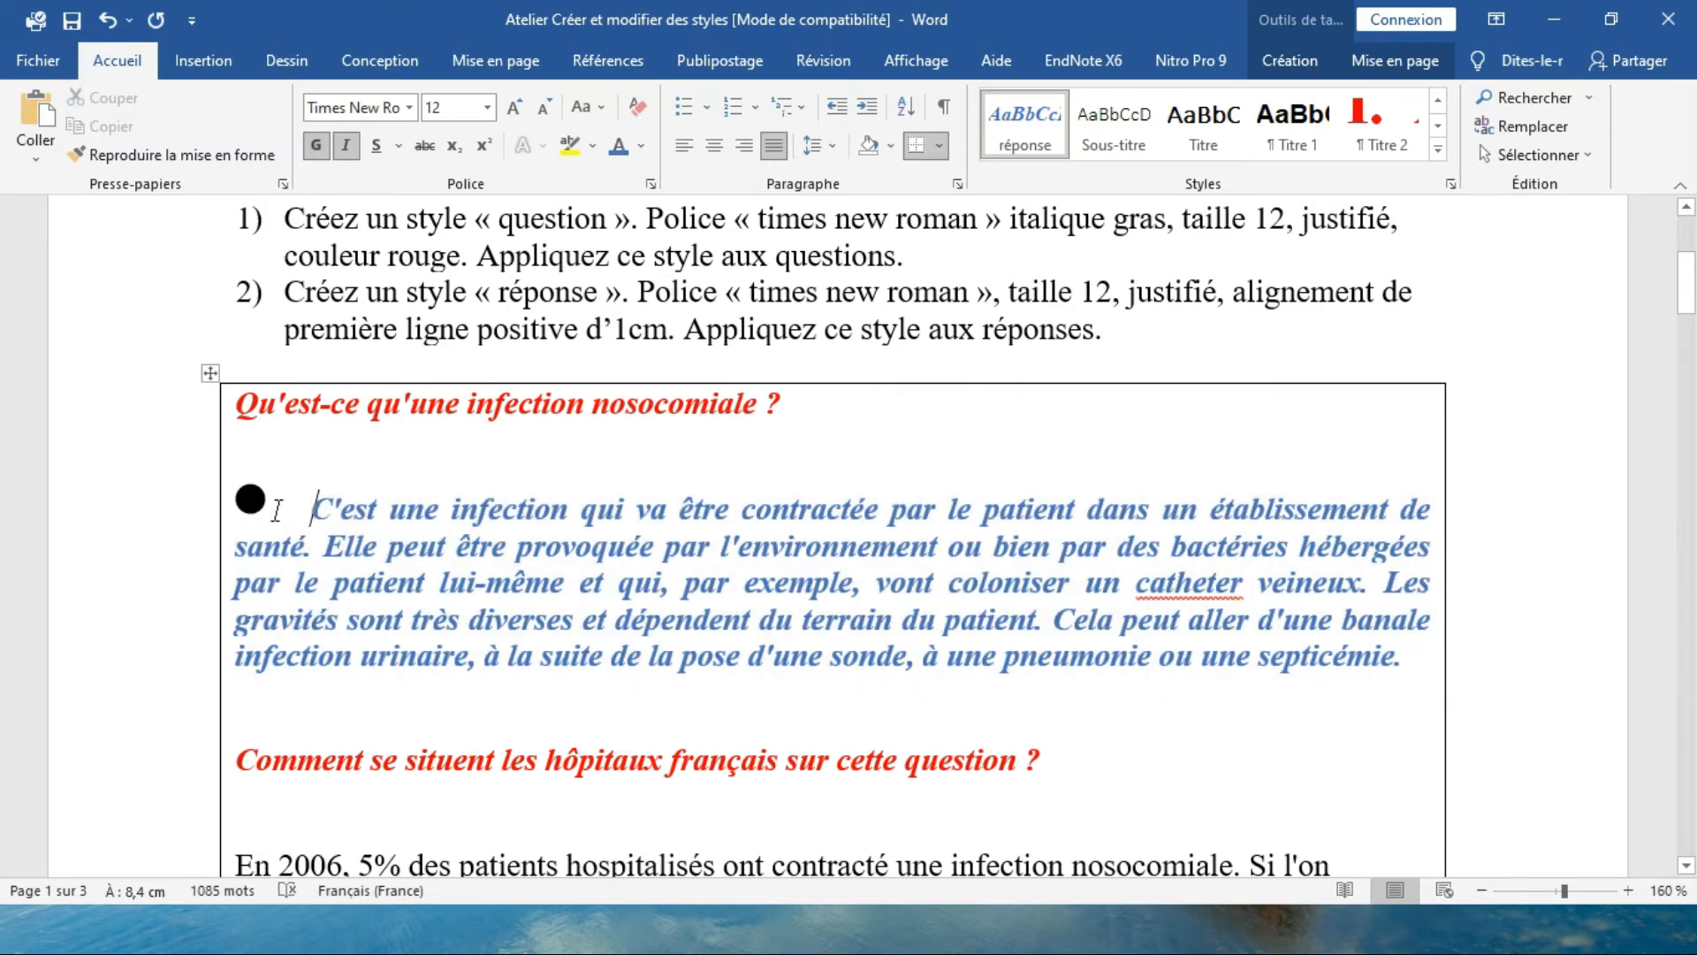
Step: Apply the réponse style to the answer paragraph beginning "En 2006, 5% des patients hospitalisés"
scroll(731, 569, "down", 3)
scroll(1006, 584, "down", 4)
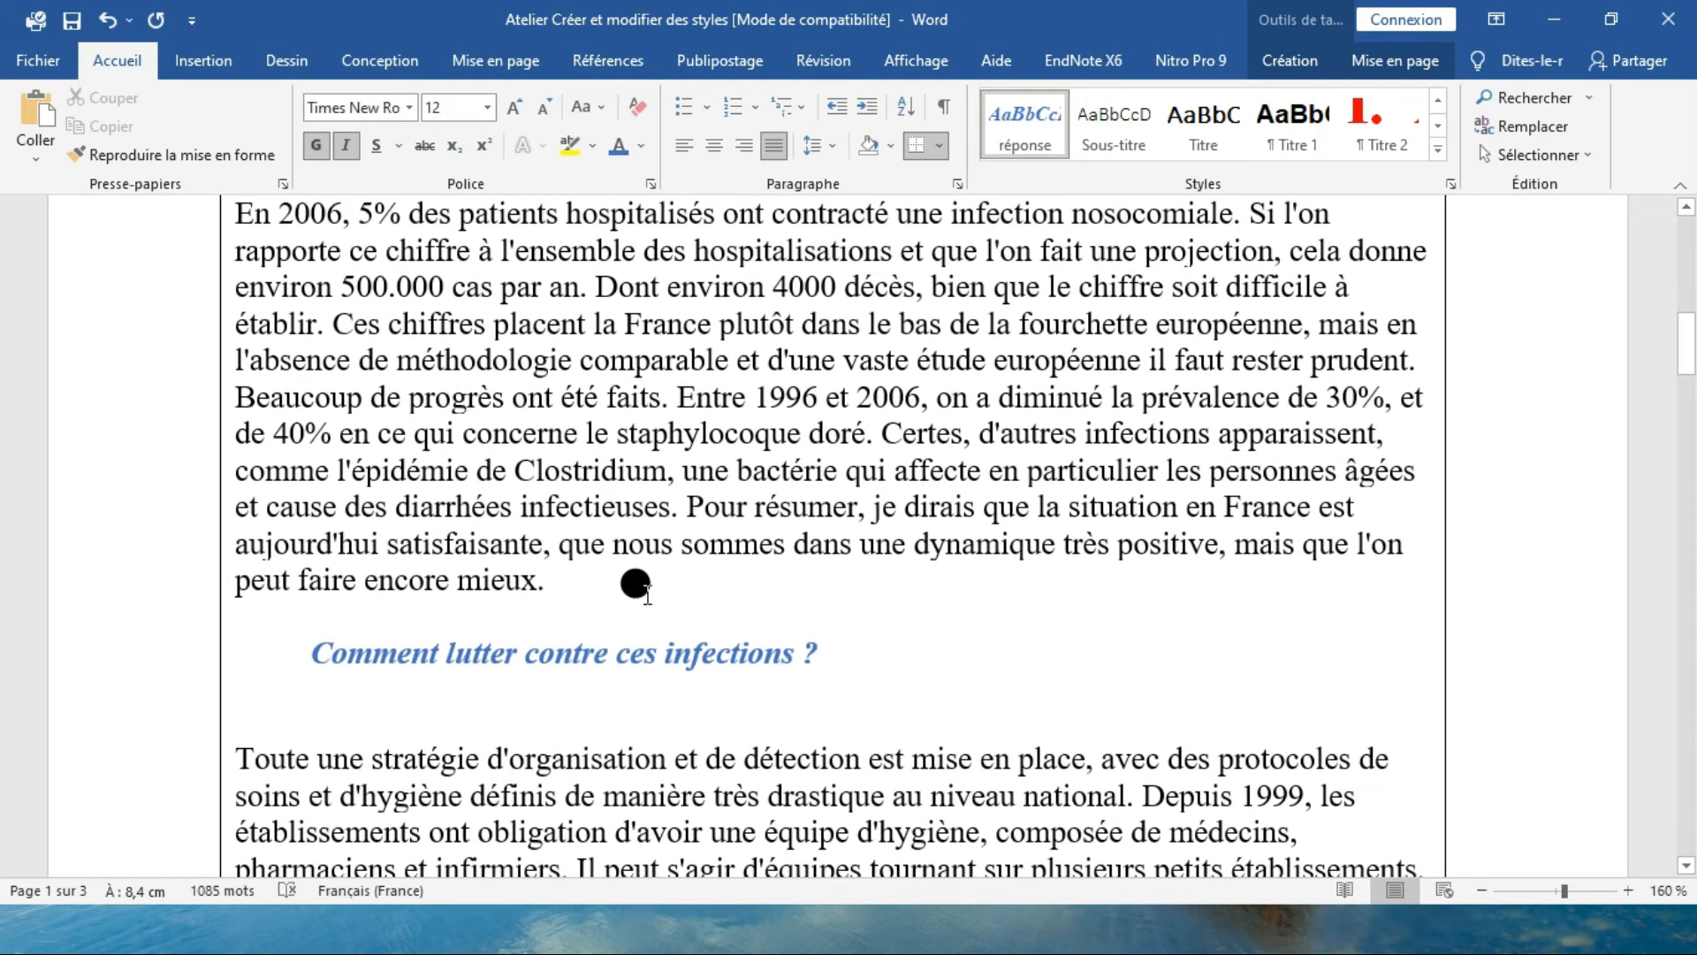
scroll(588, 568, "up", 2)
left_click_drag(550, 748, 246, 398)
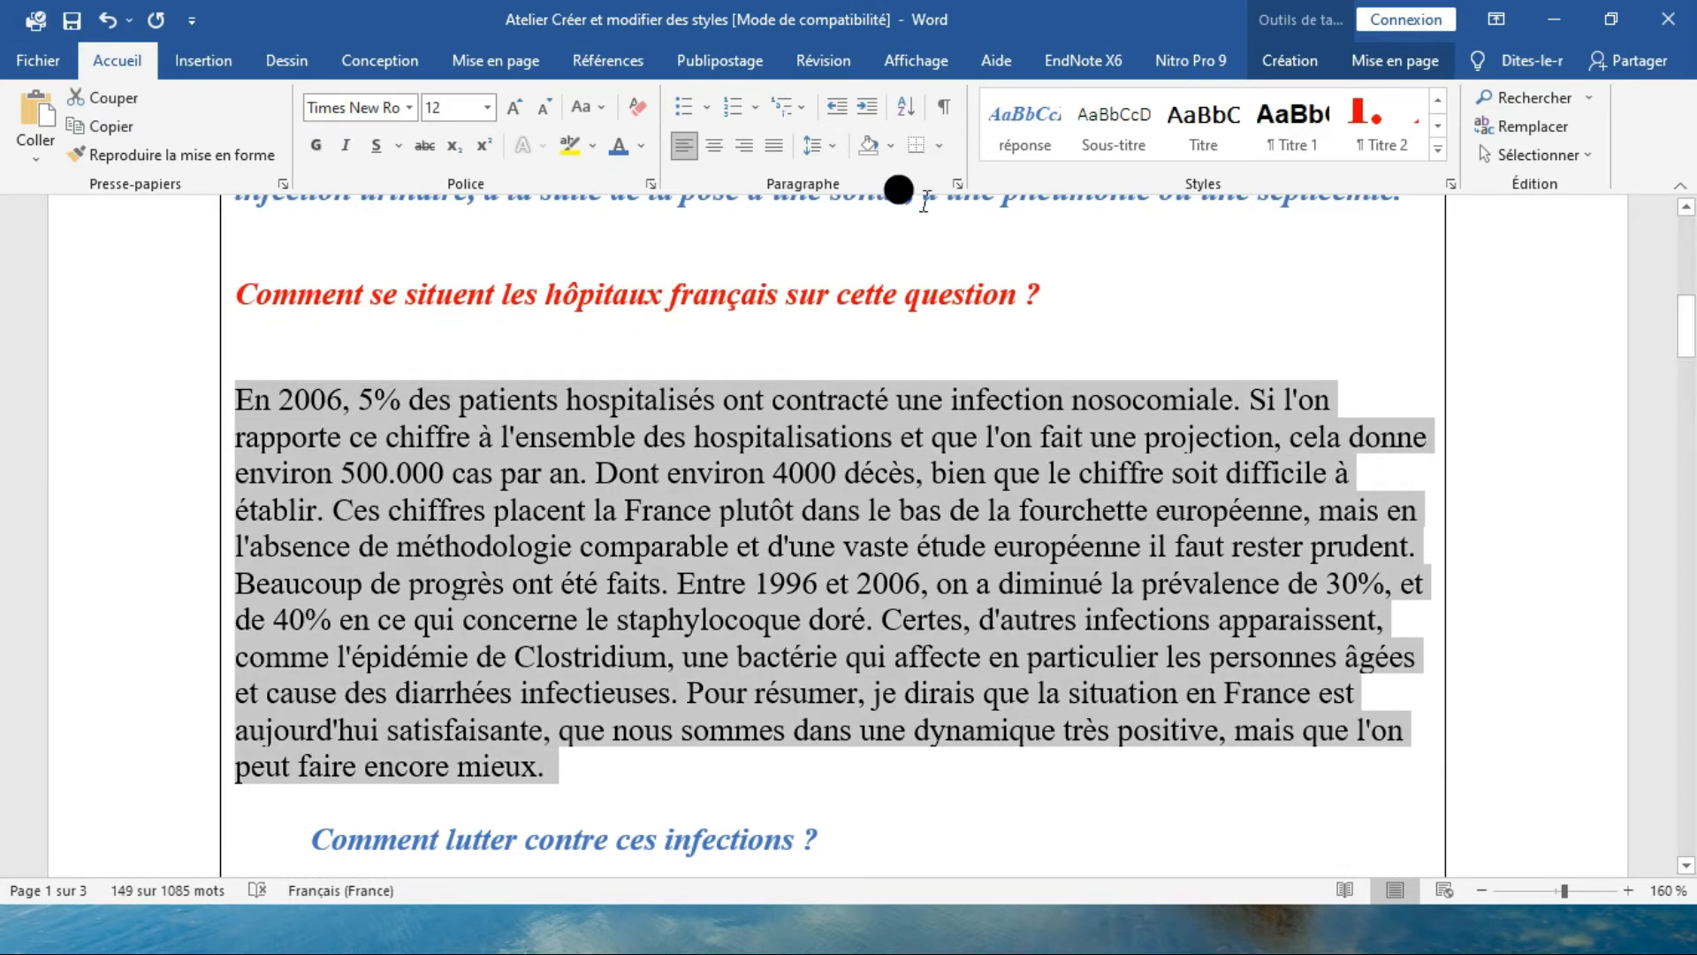
left_click(1025, 123)
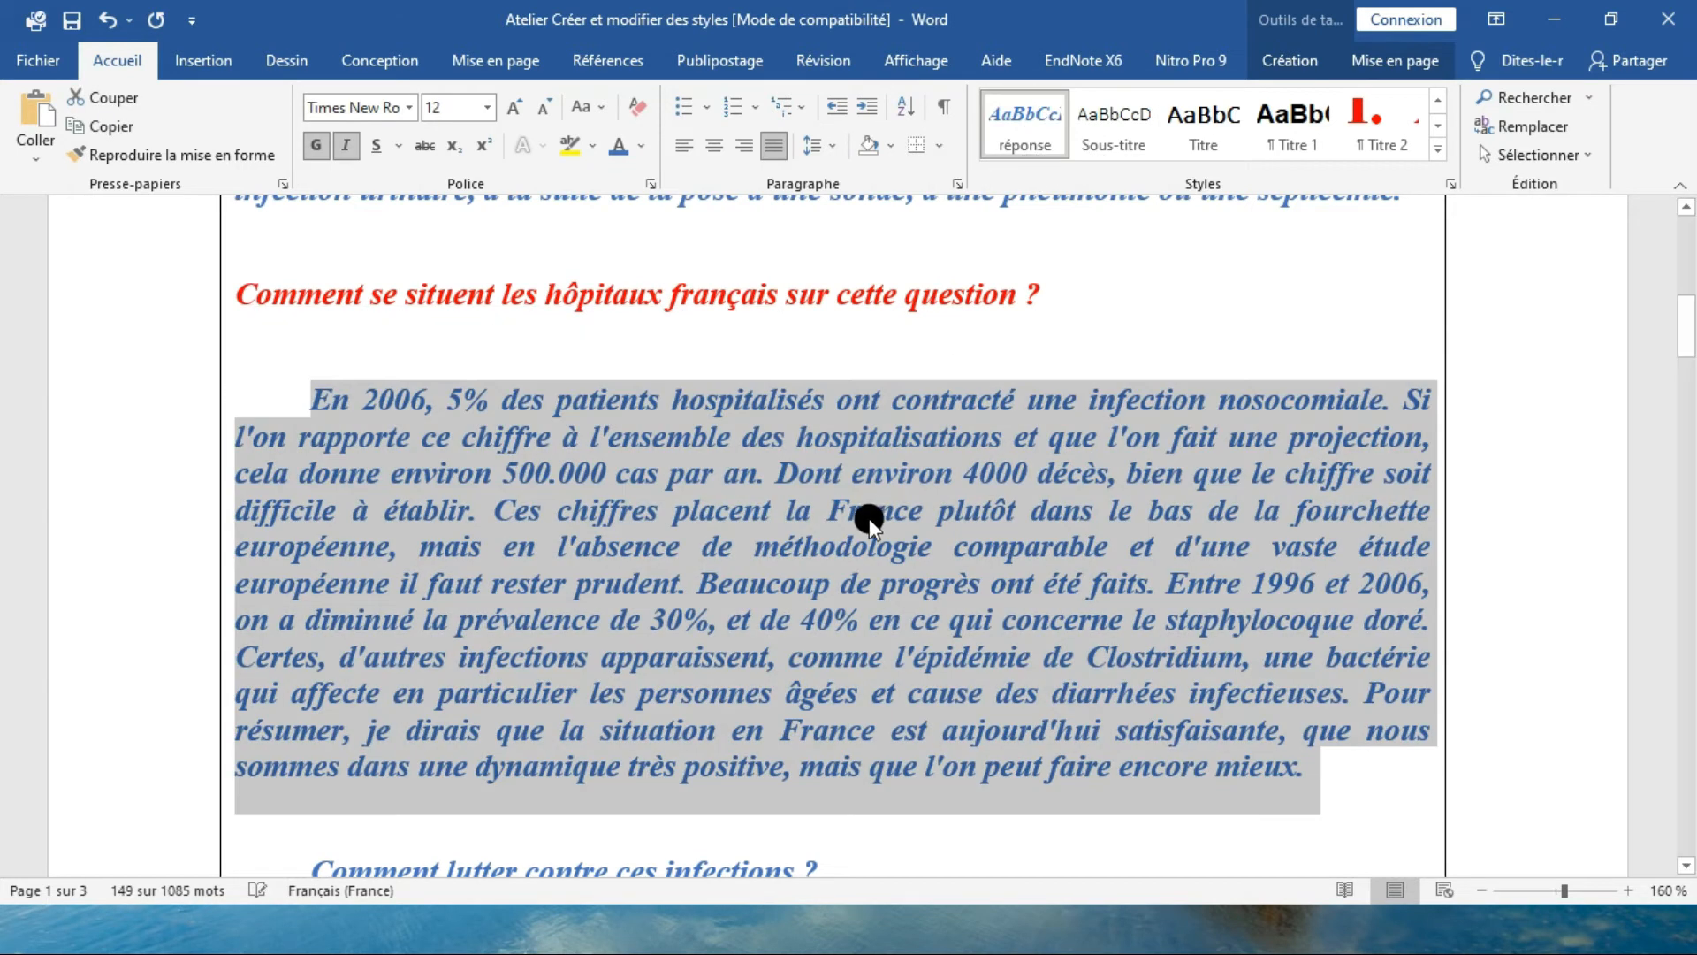
Step: Restore the question style on the line "Comment lutter contre ces infections ?"
scroll(868, 518, "down", 4)
left_click_drag(834, 492, 337, 484)
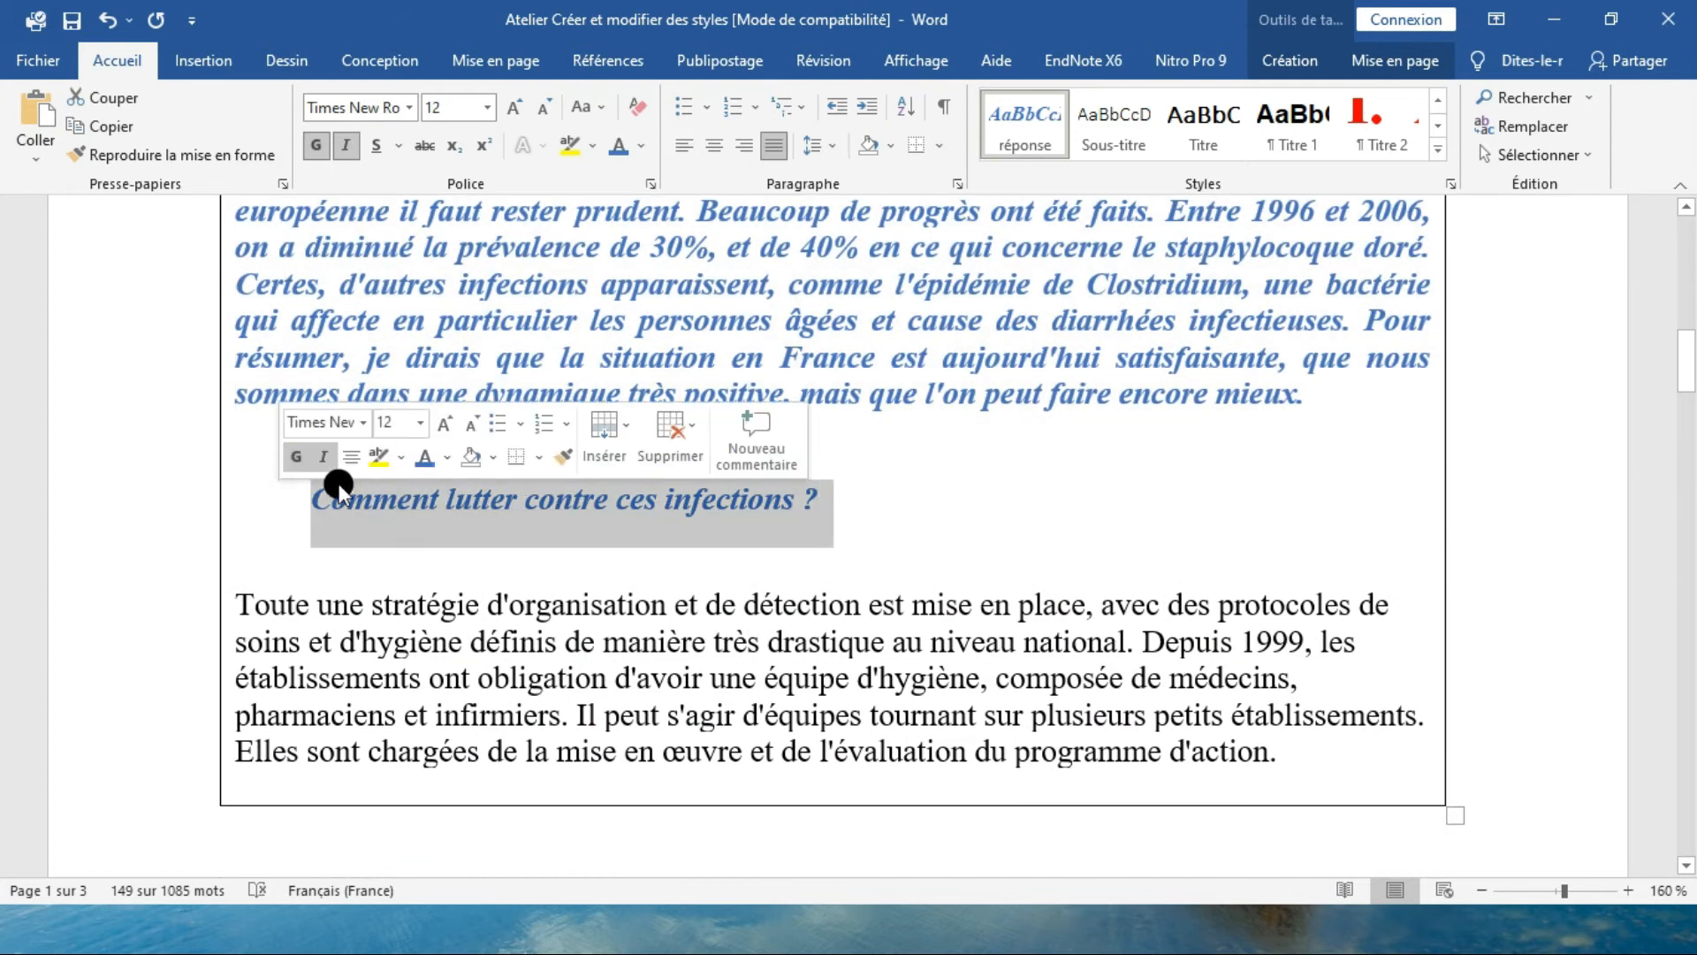
left_click(1439, 149)
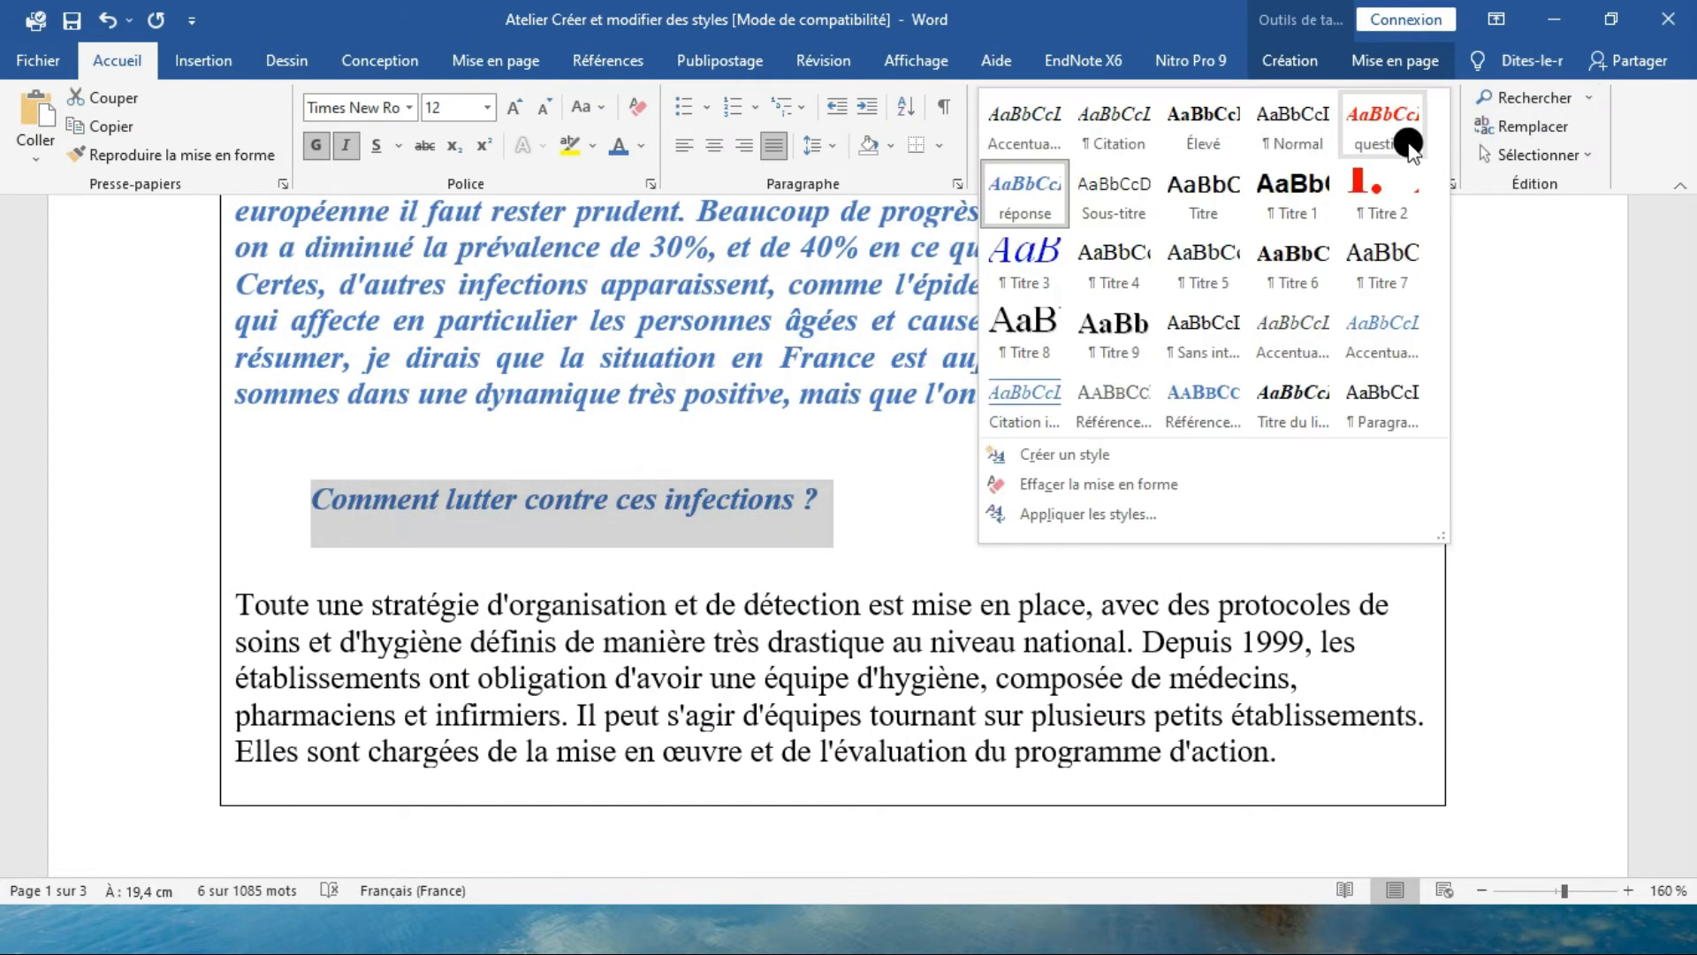
left_click(1382, 124)
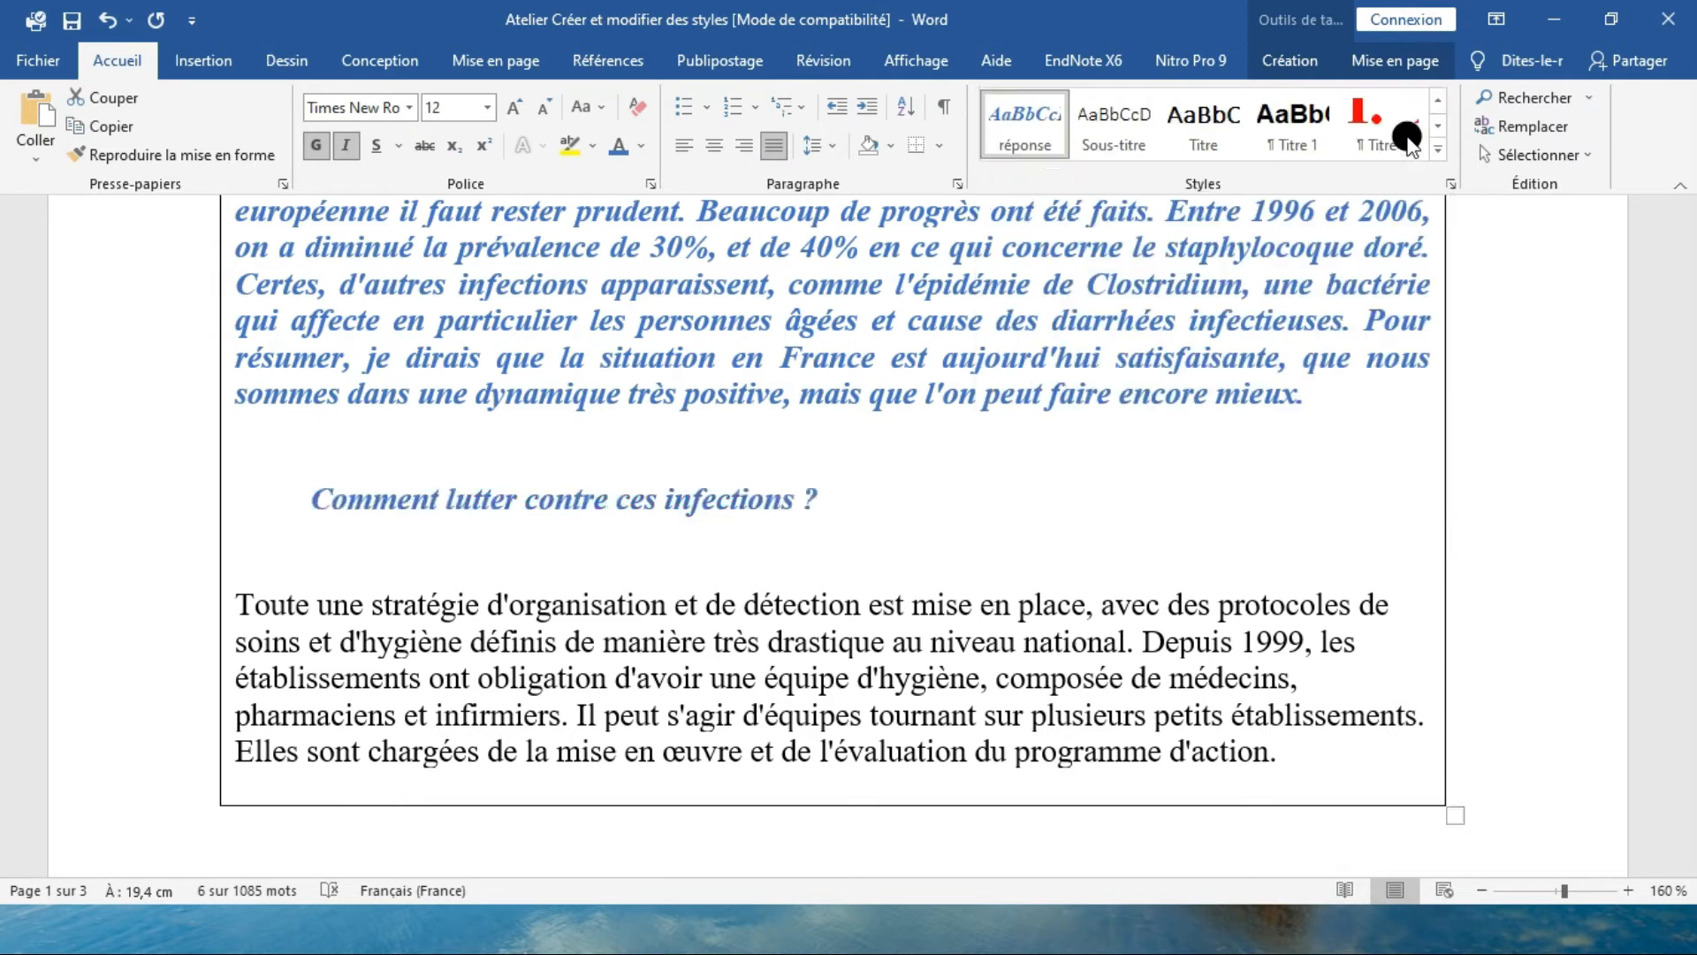
Step: Apply the réponse style to the answer paragraph beginning "Toute une stratégie d'organisation et de détection"
scroll(1119, 566, "down", 2)
left_click_drag(1299, 566, 224, 394)
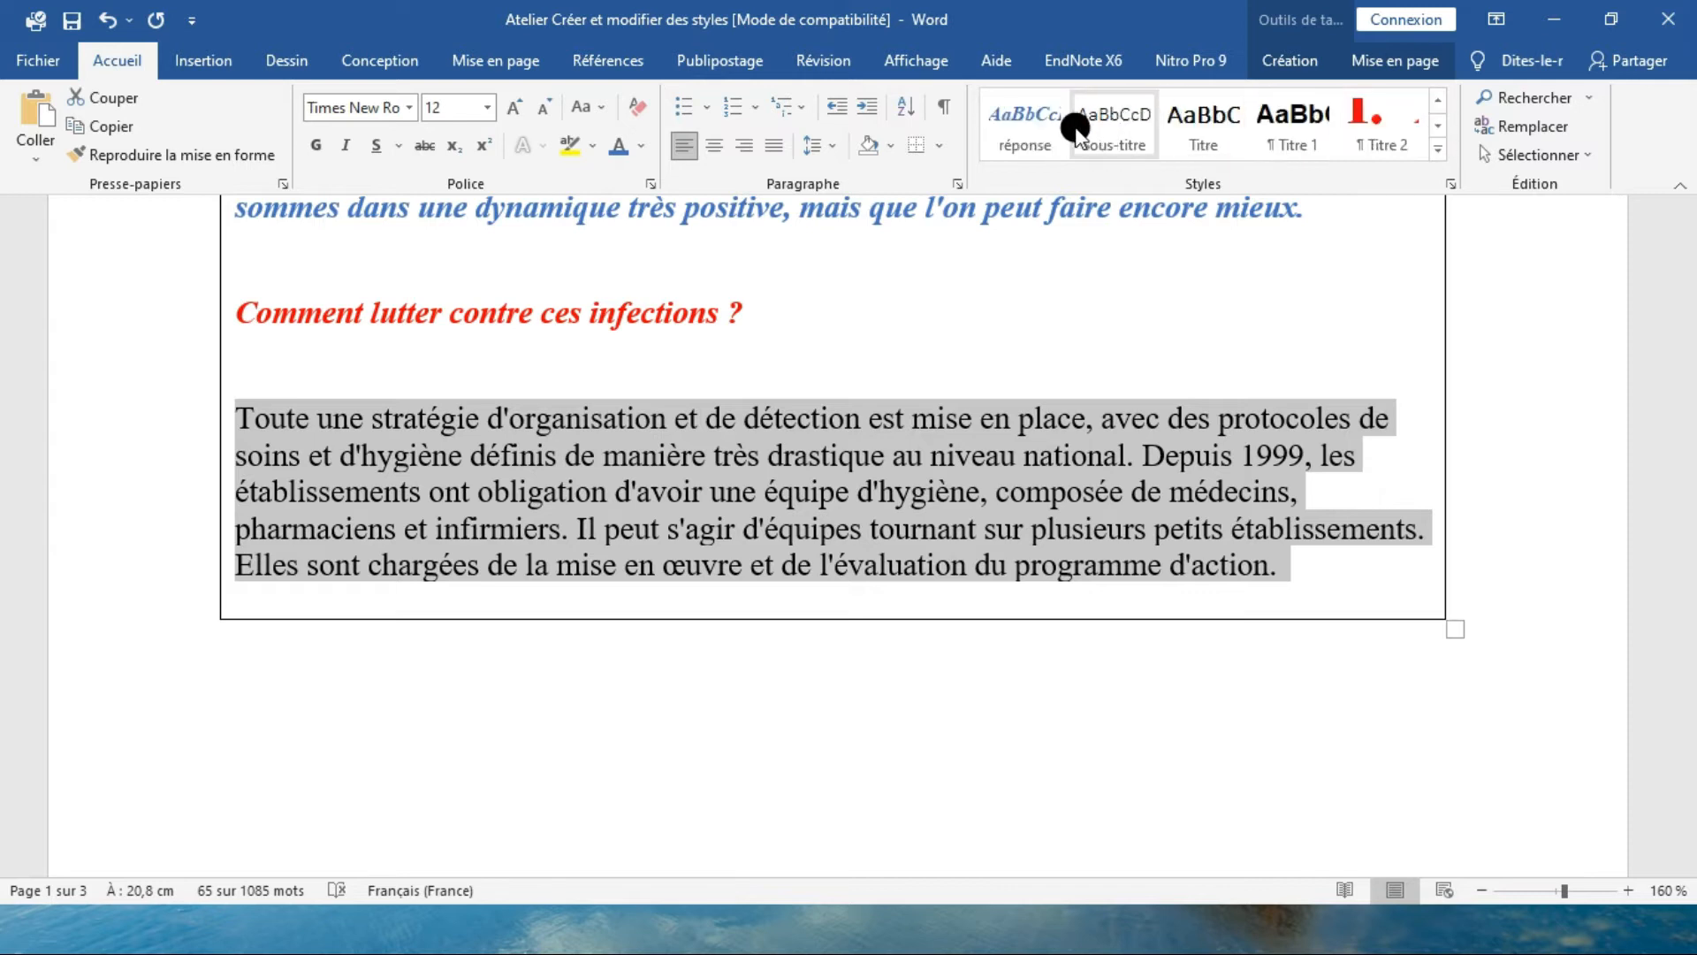
left_click(1026, 123)
left_click(1108, 461)
Step: Review the styling of all the questions and answers in the Exercice 1 text
scroll(1108, 460, "up", 12)
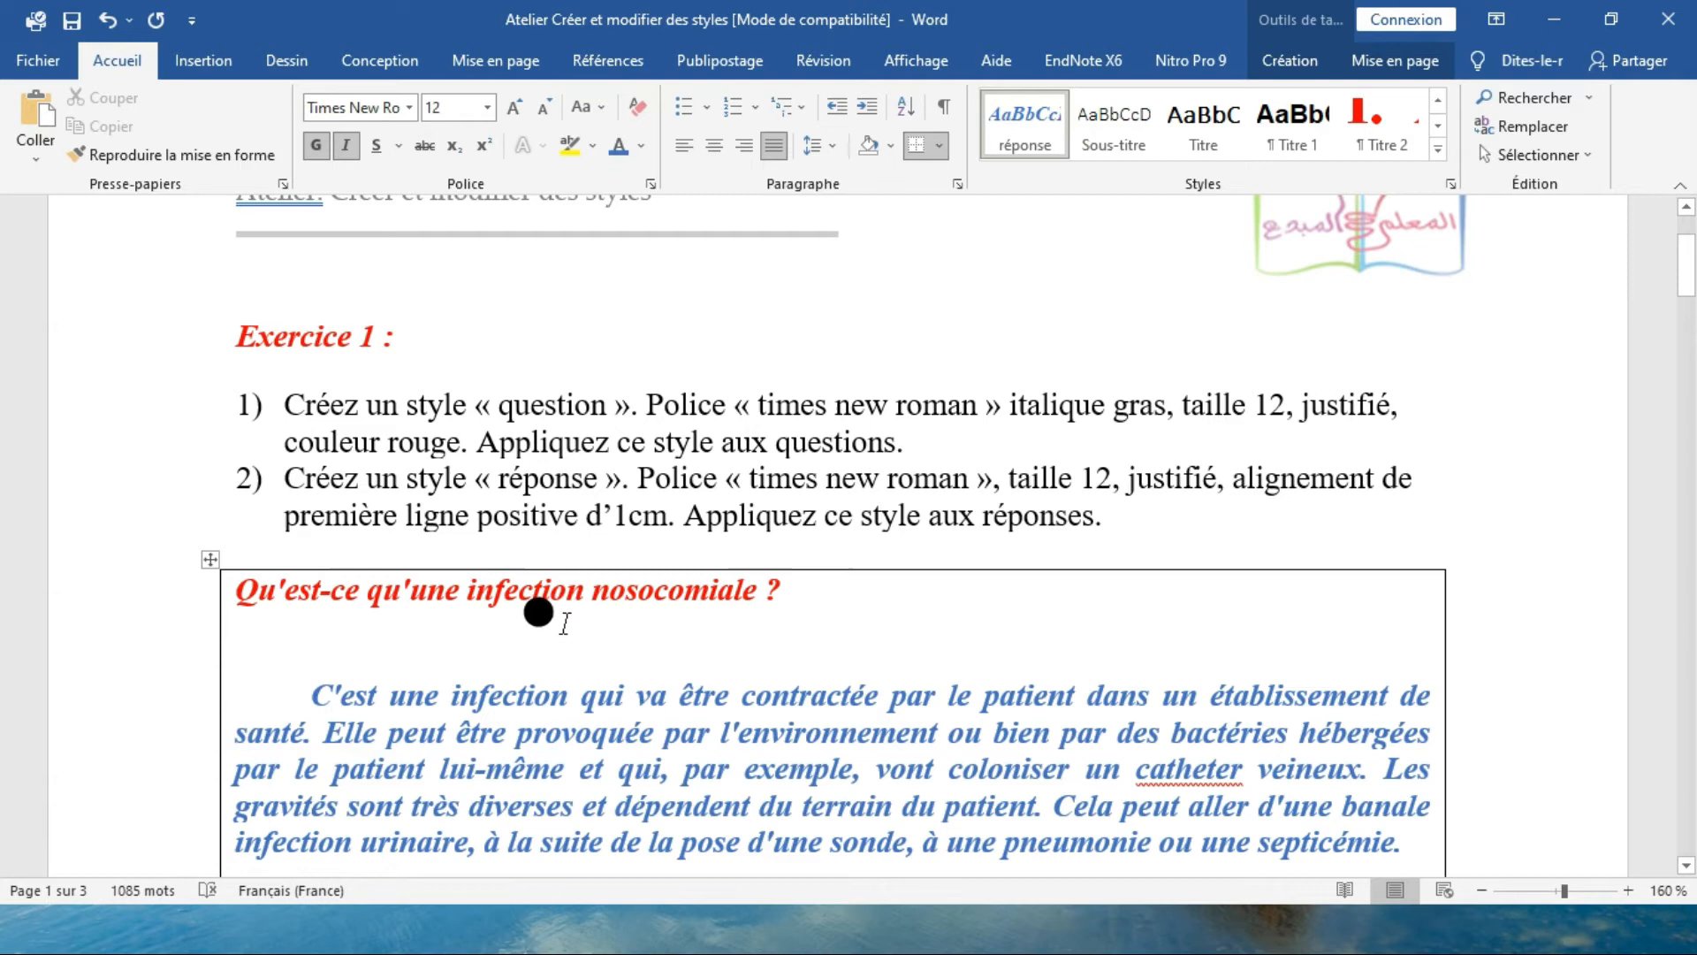
scroll(548, 621, "down", 10)
scroll(523, 606, "up", 3)
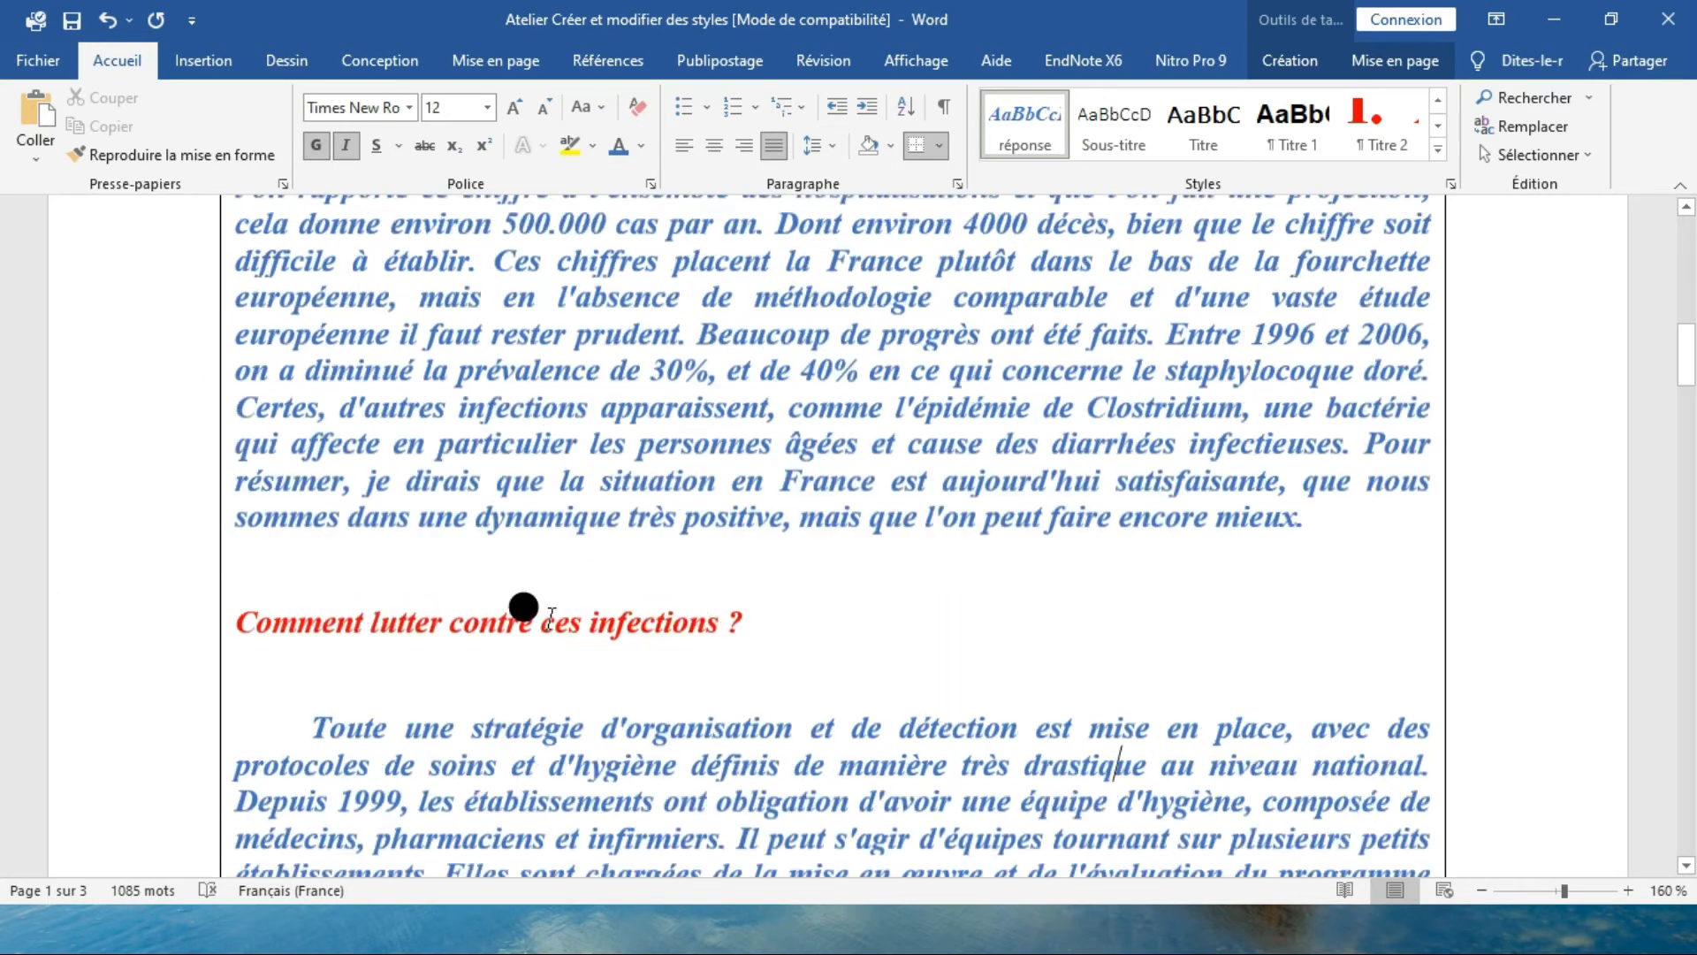
scroll(643, 754, "up", 4)
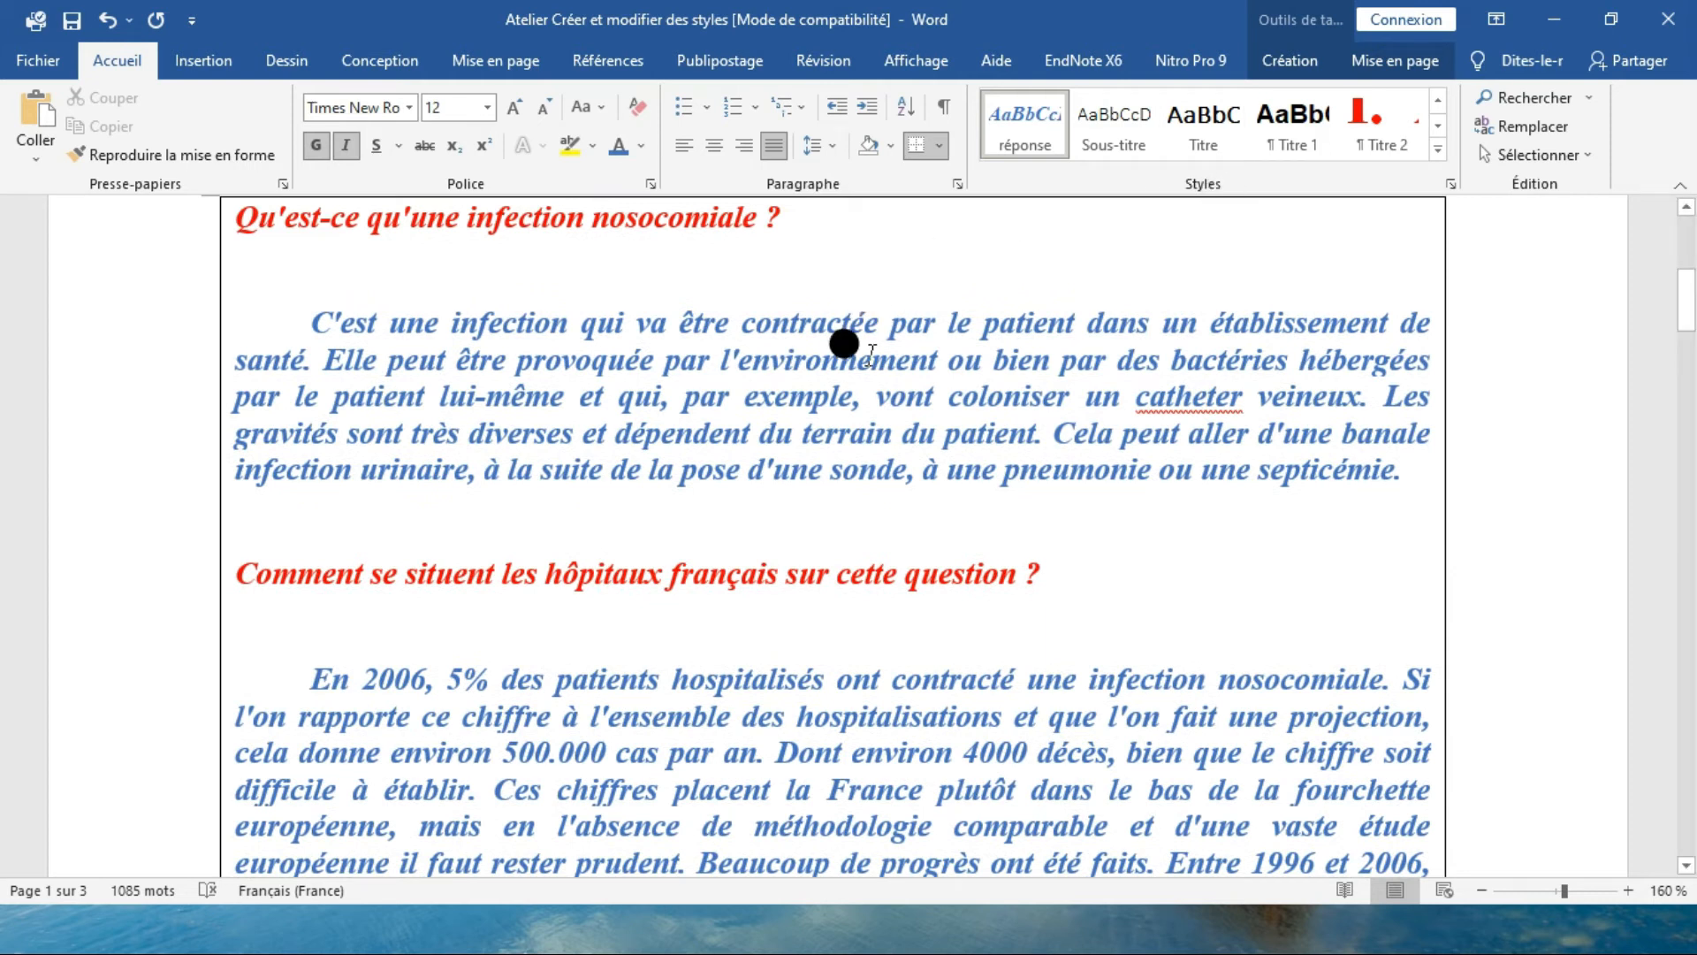
scroll(566, 407, "down", 6)
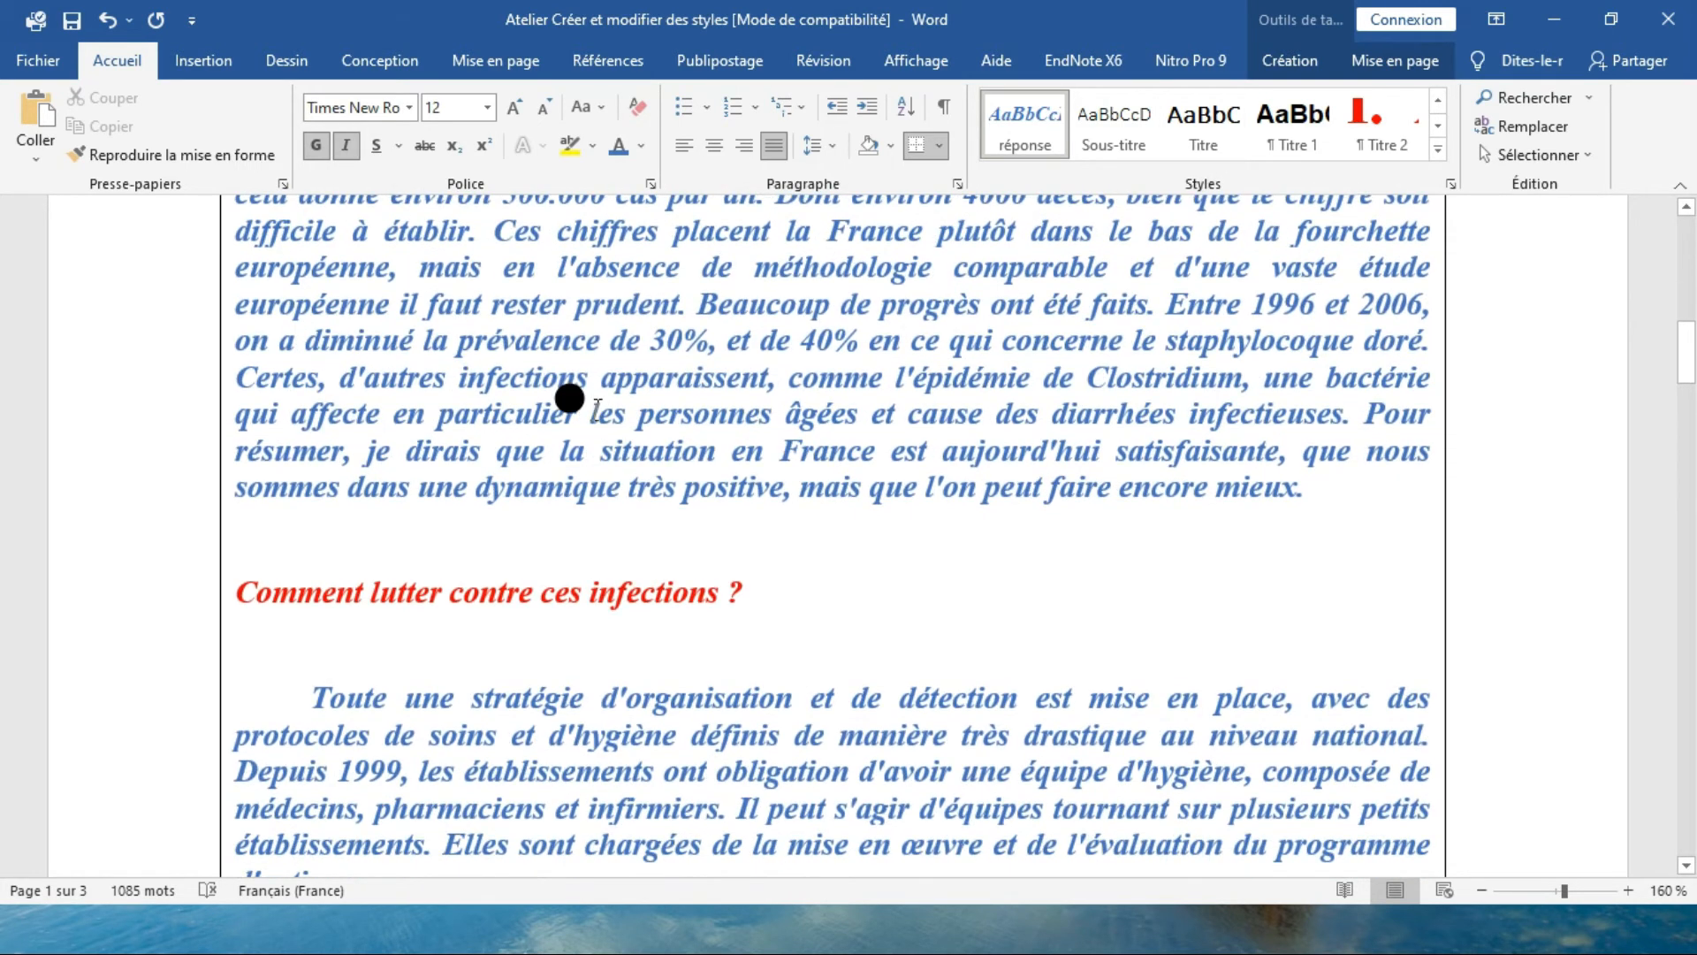
scroll(741, 408, "down", 3)
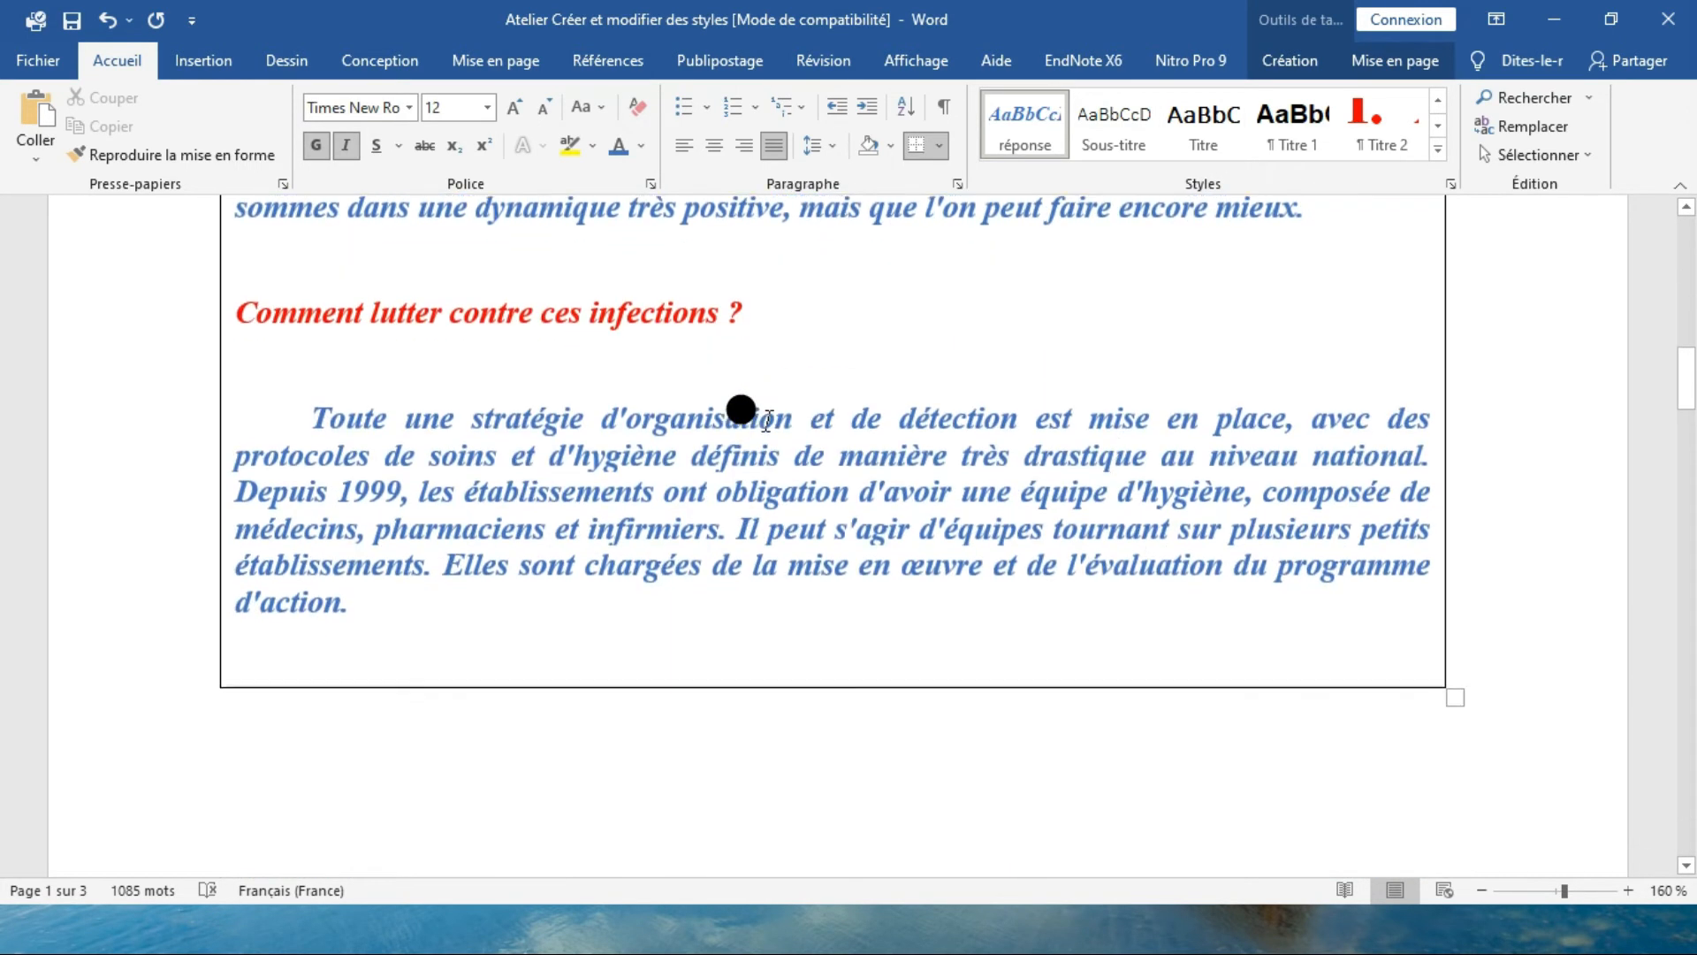
Step: Delete the surplus empty lines above the "Exercice 2" heading on page 2
scroll(751, 409, "down", 7)
scroll(760, 416, "down", 6)
scroll(766, 424, "up", 2)
left_click_drag(506, 637, 564, 353)
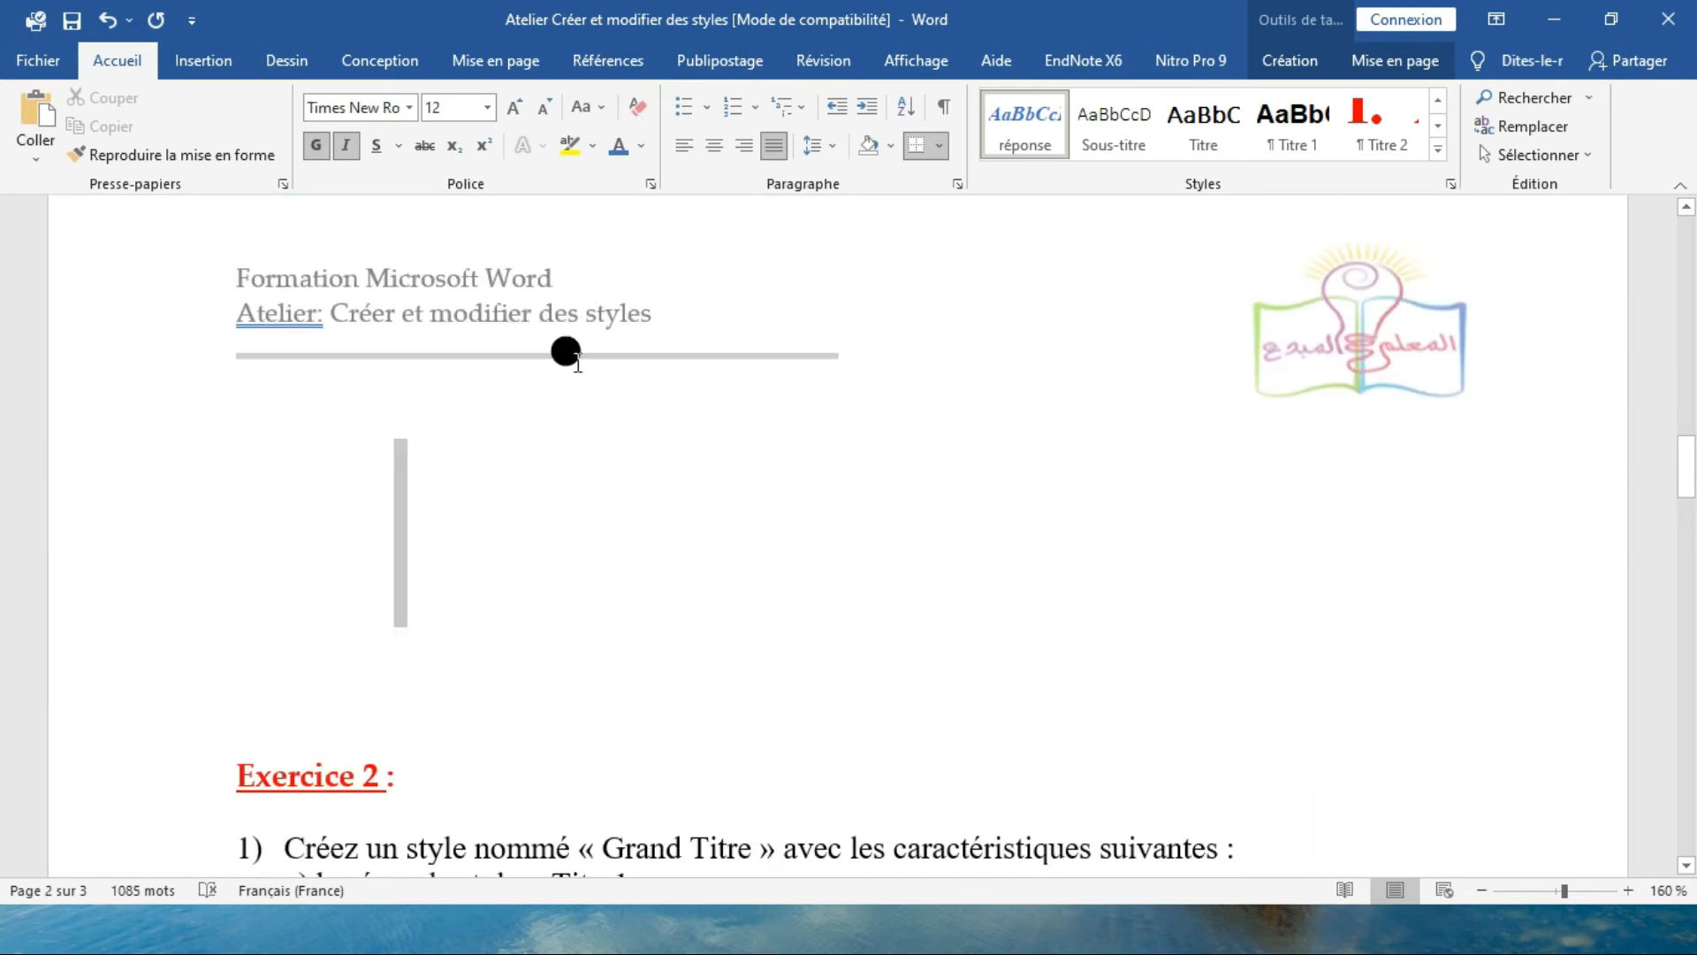
key("Delete")
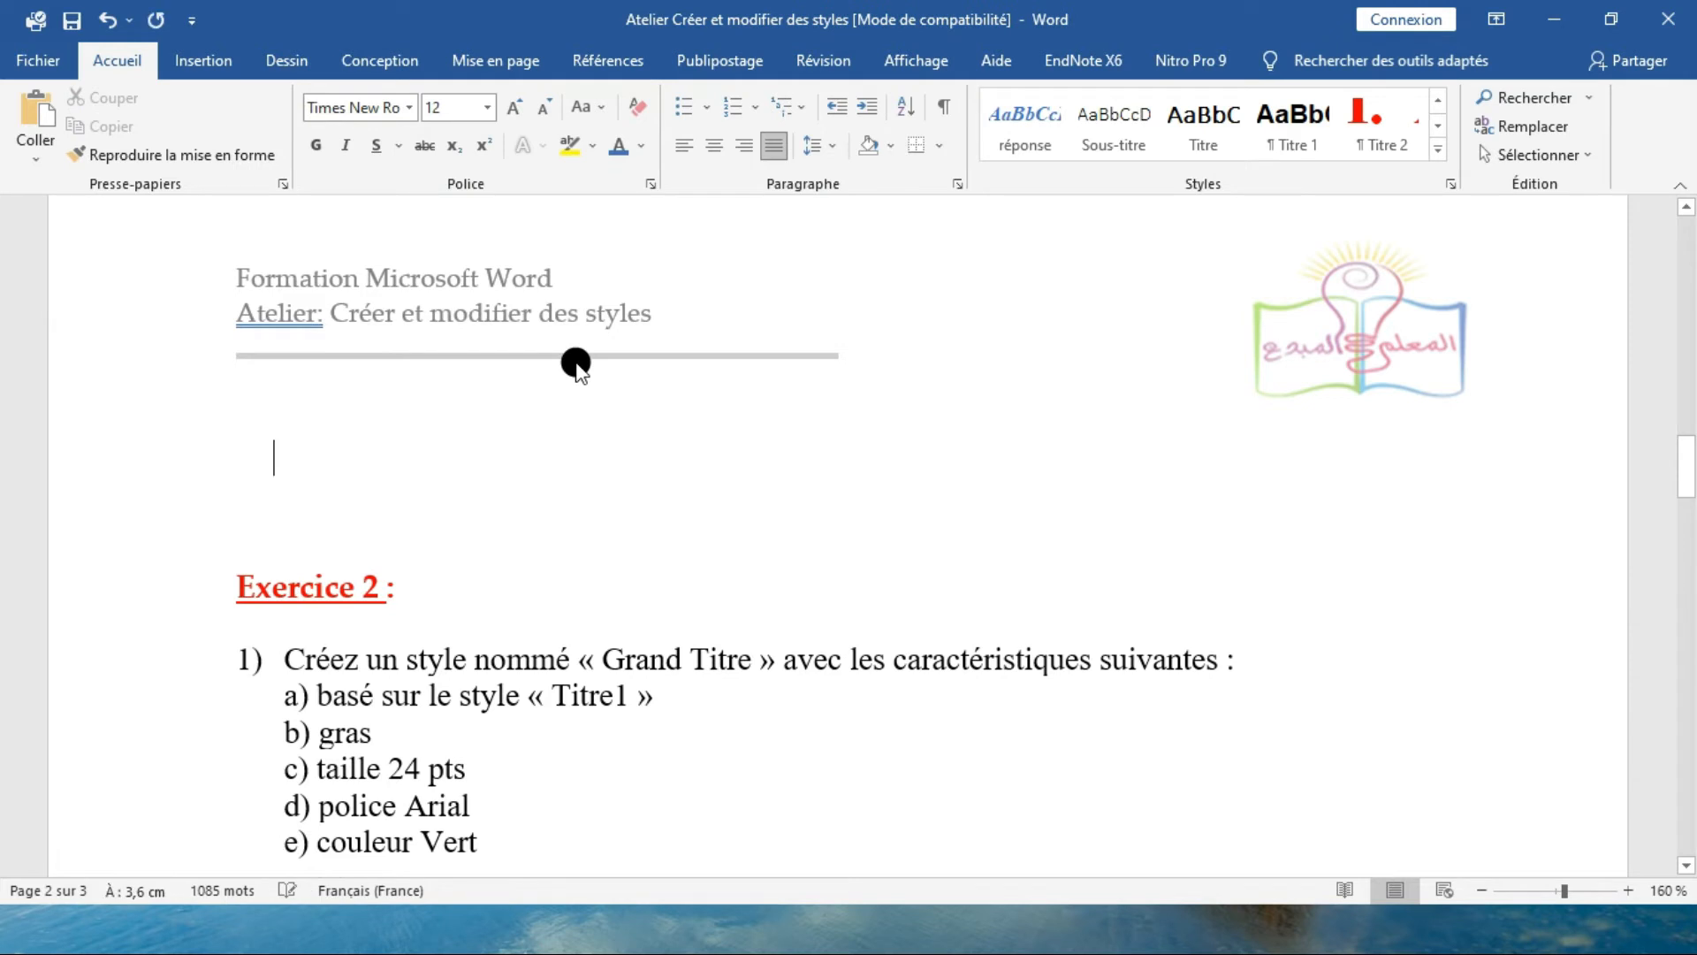
Step: Remove the remaining blank line between the page 2 header and the "Exercice 2" heading
scroll(575, 362, "up", 3)
left_click(566, 356)
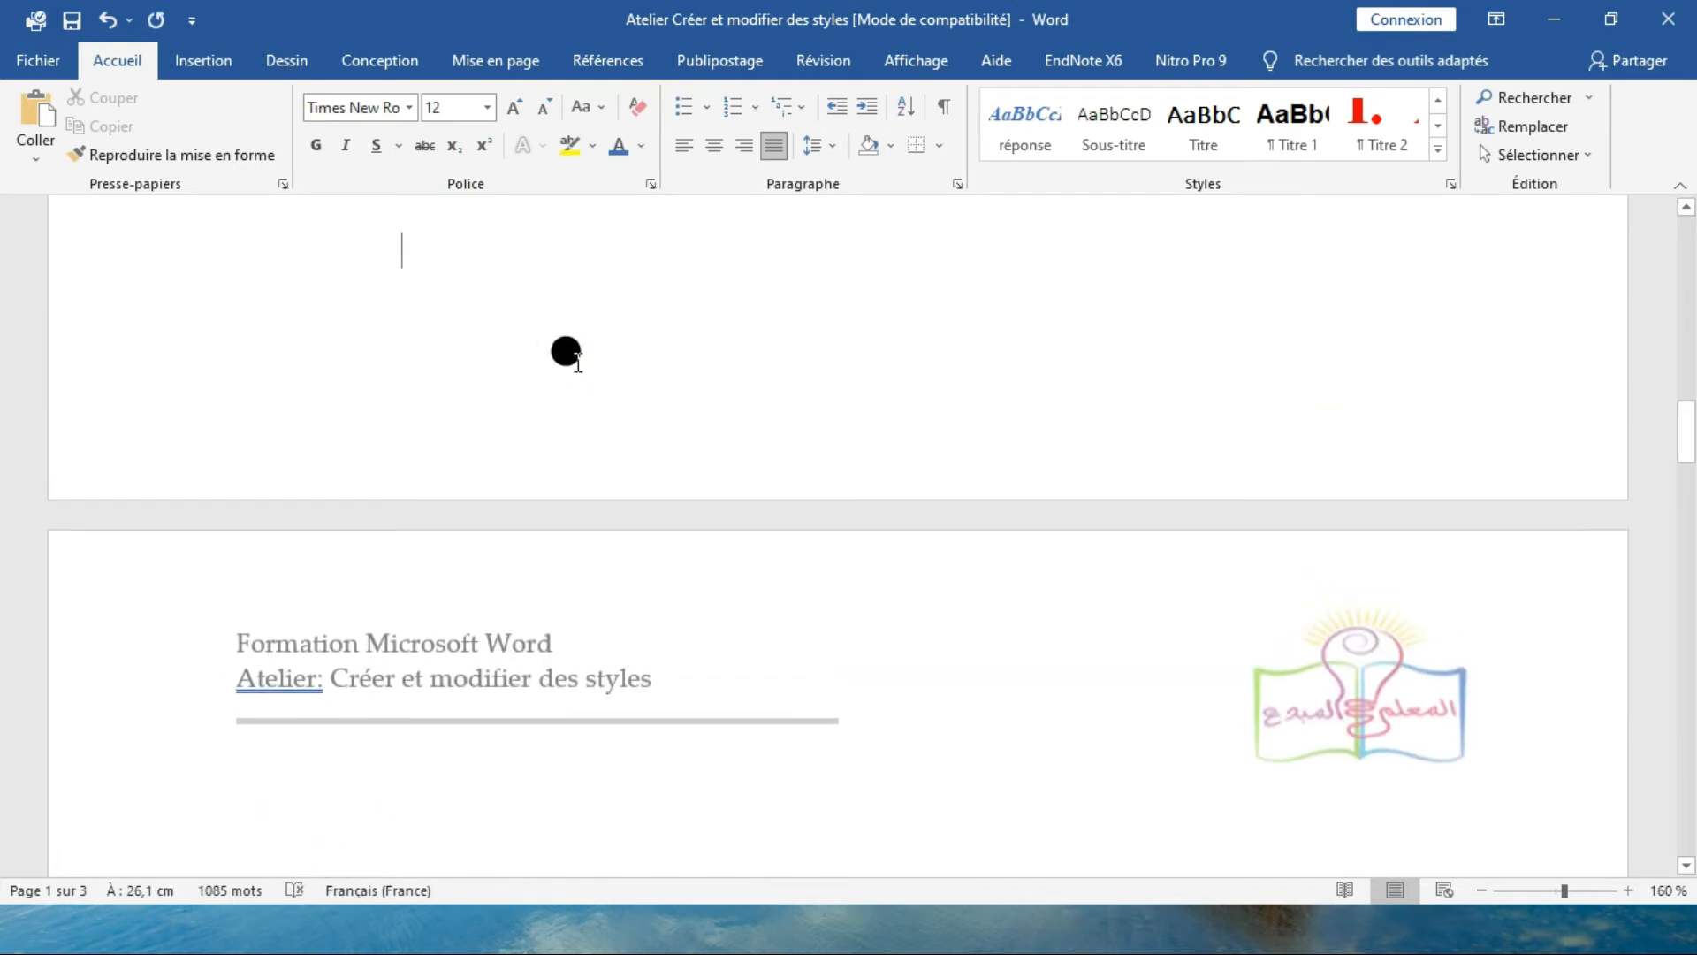
scroll(550, 413, "down", 3)
left_click(413, 565)
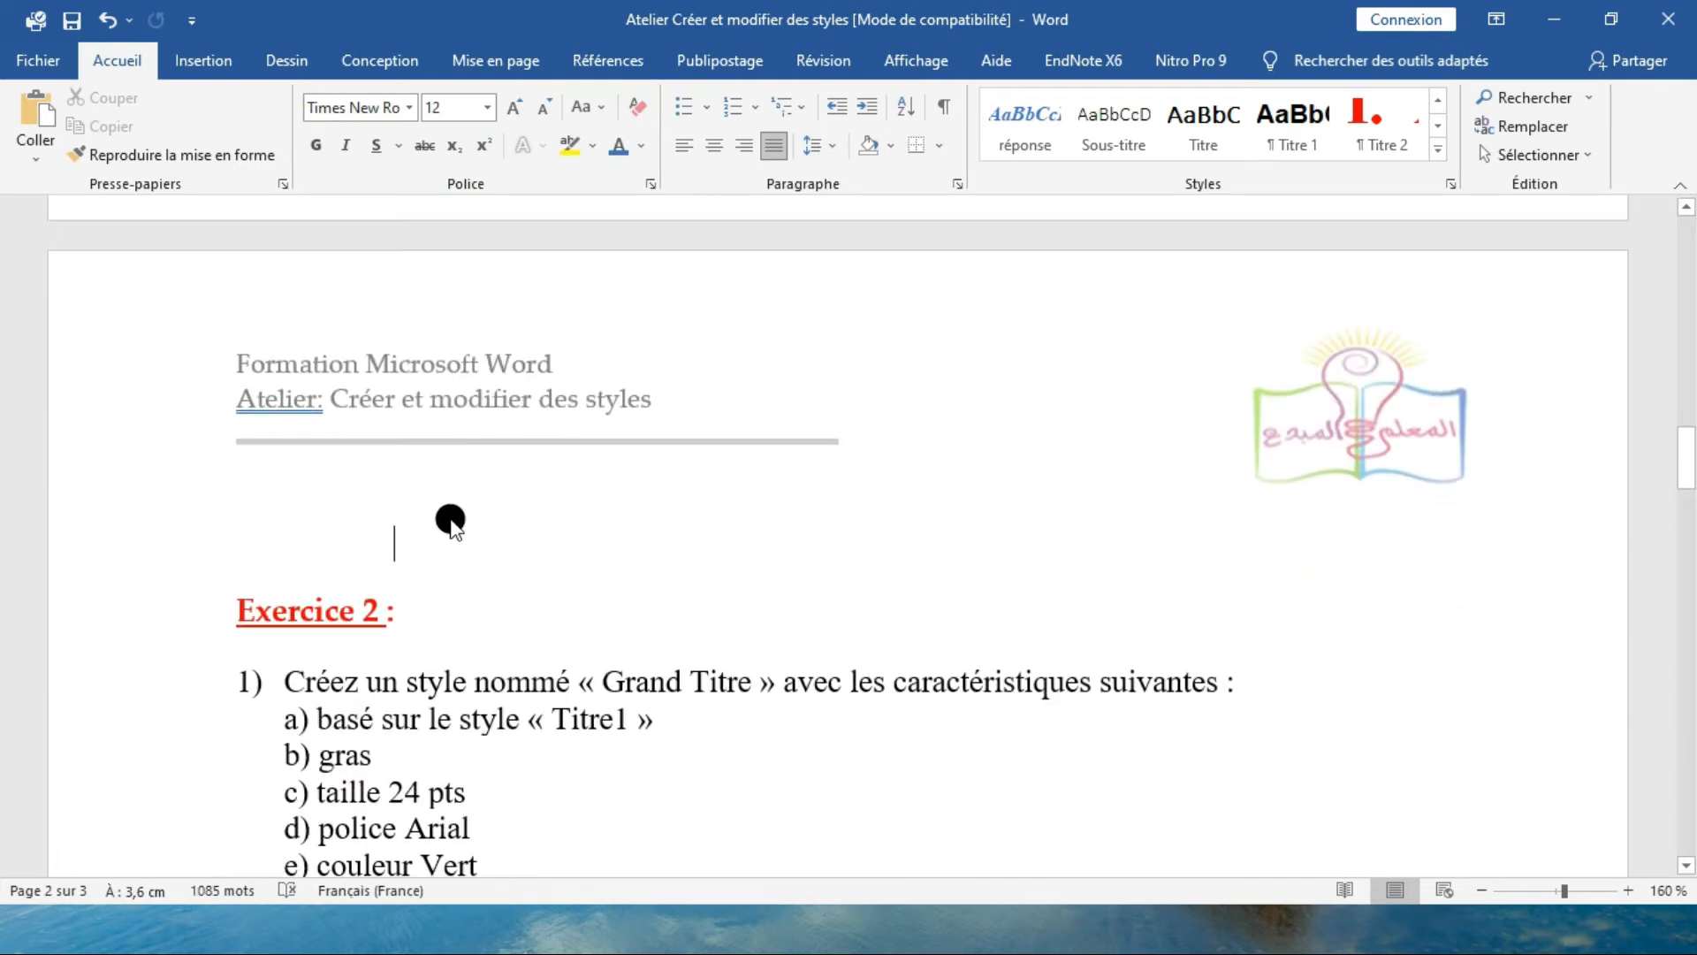
key("BackSpace")
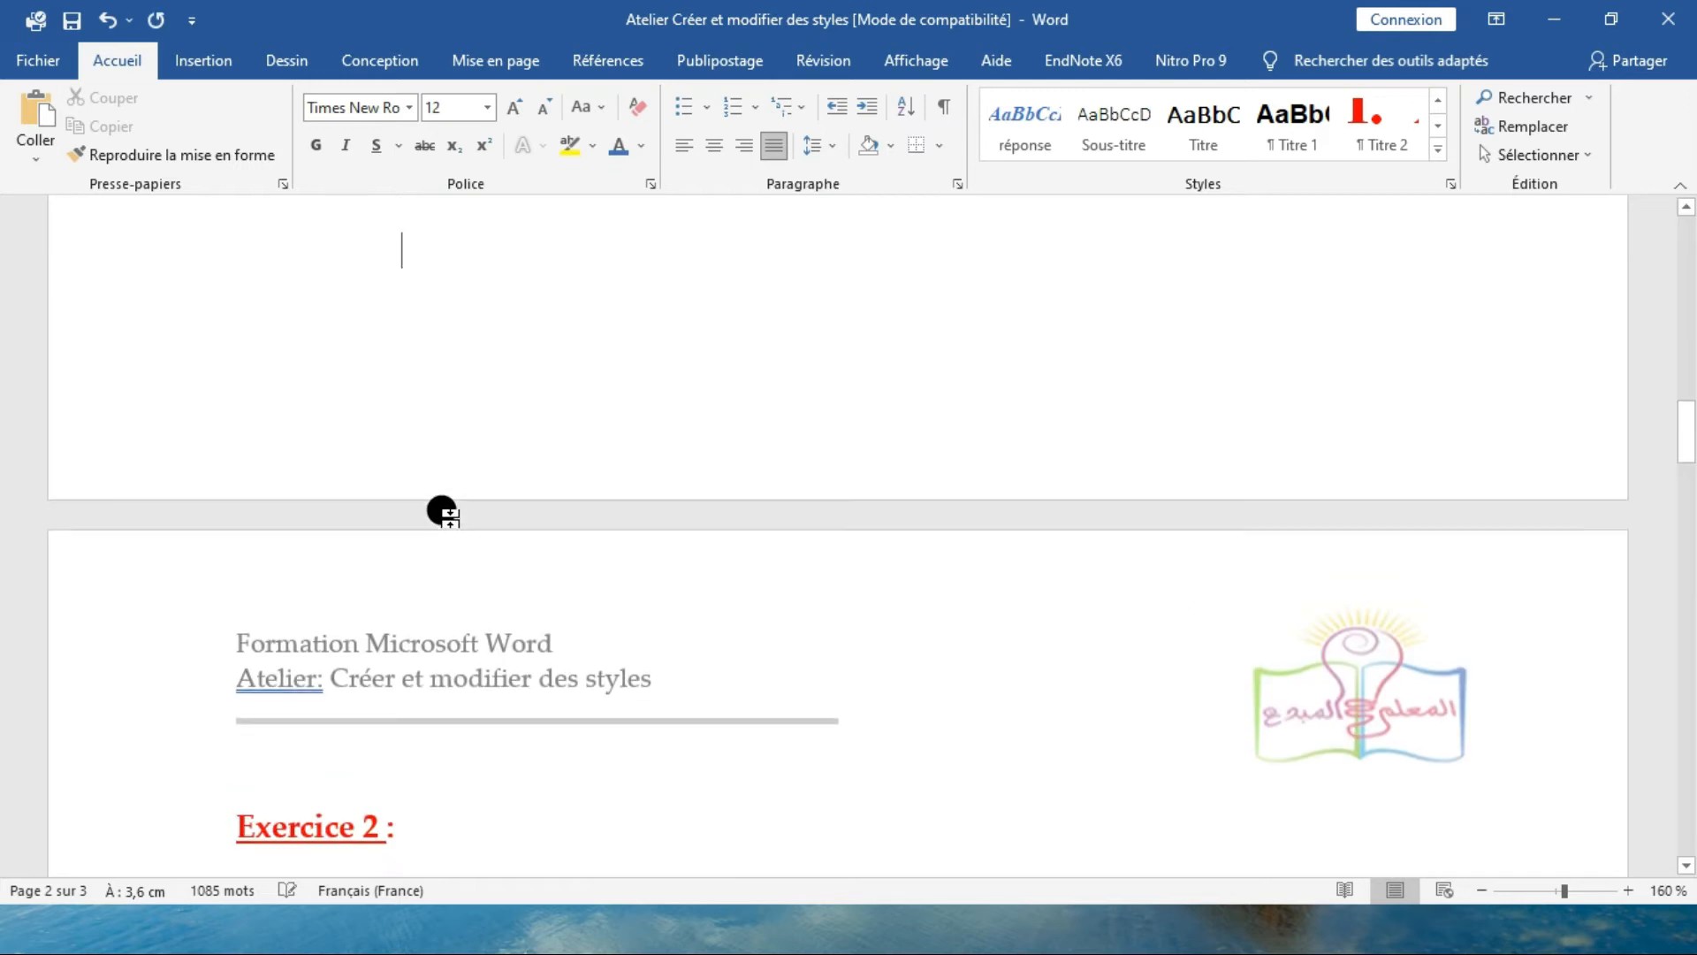
Step: Start a new style named "Grand Titre" and open its full formatting options beside the exercise instructions
scroll(486, 447, "down", 3)
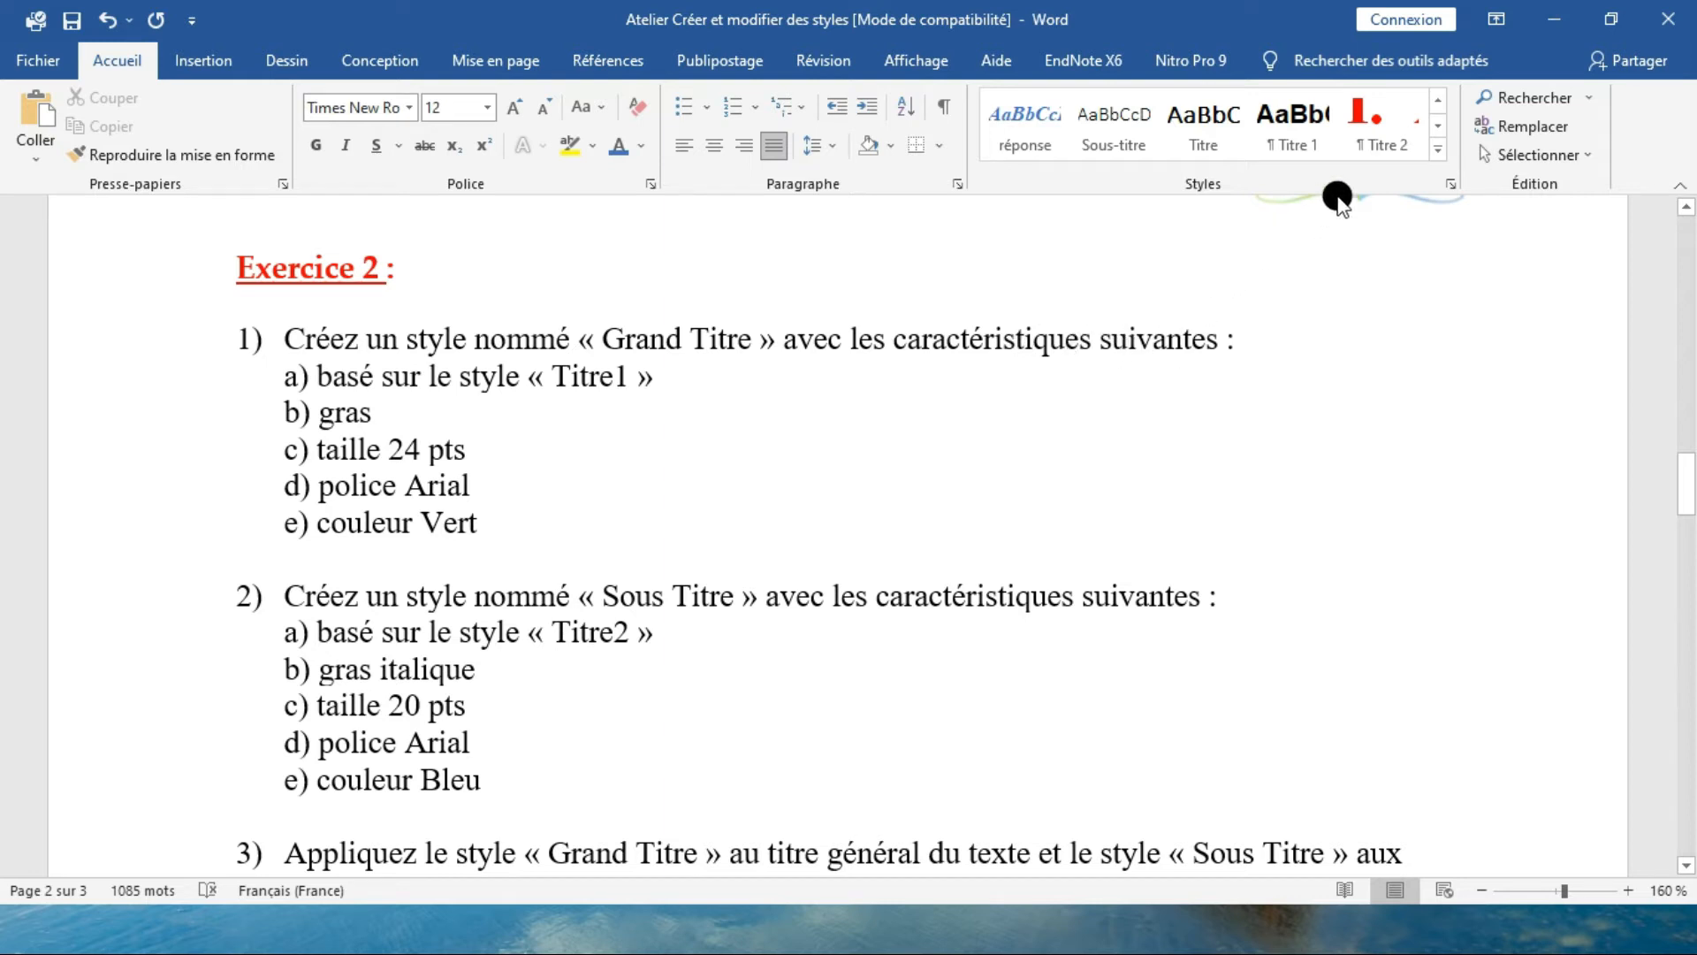
left_click(1437, 152)
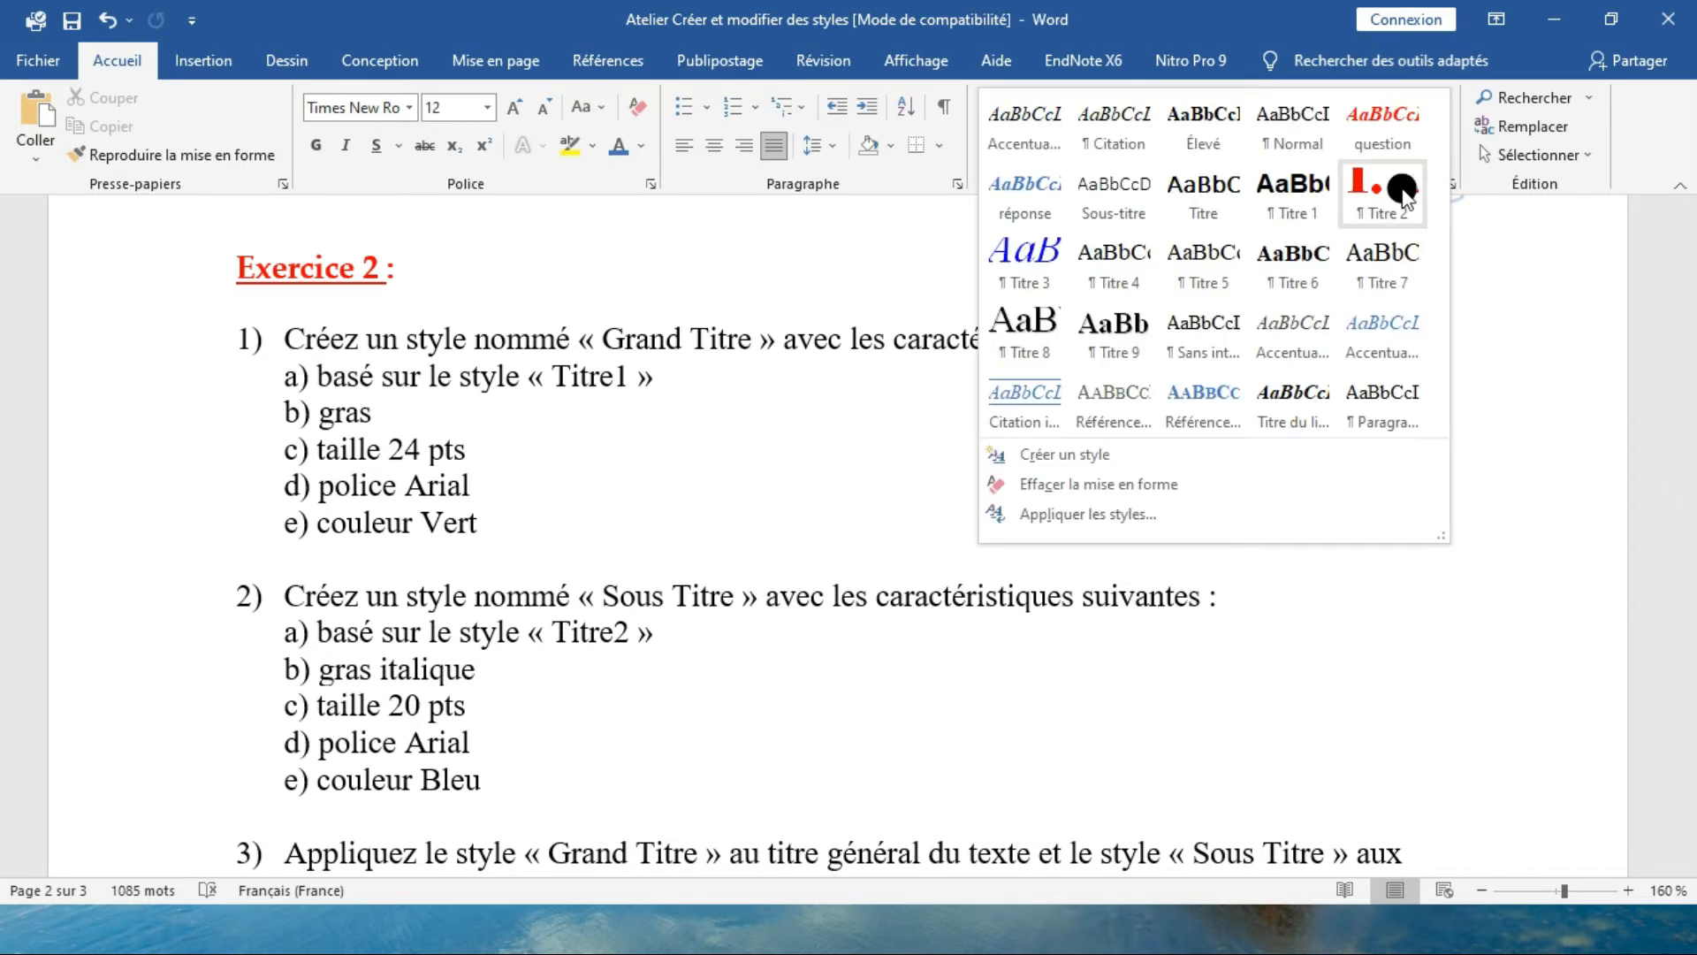
left_click(1120, 454)
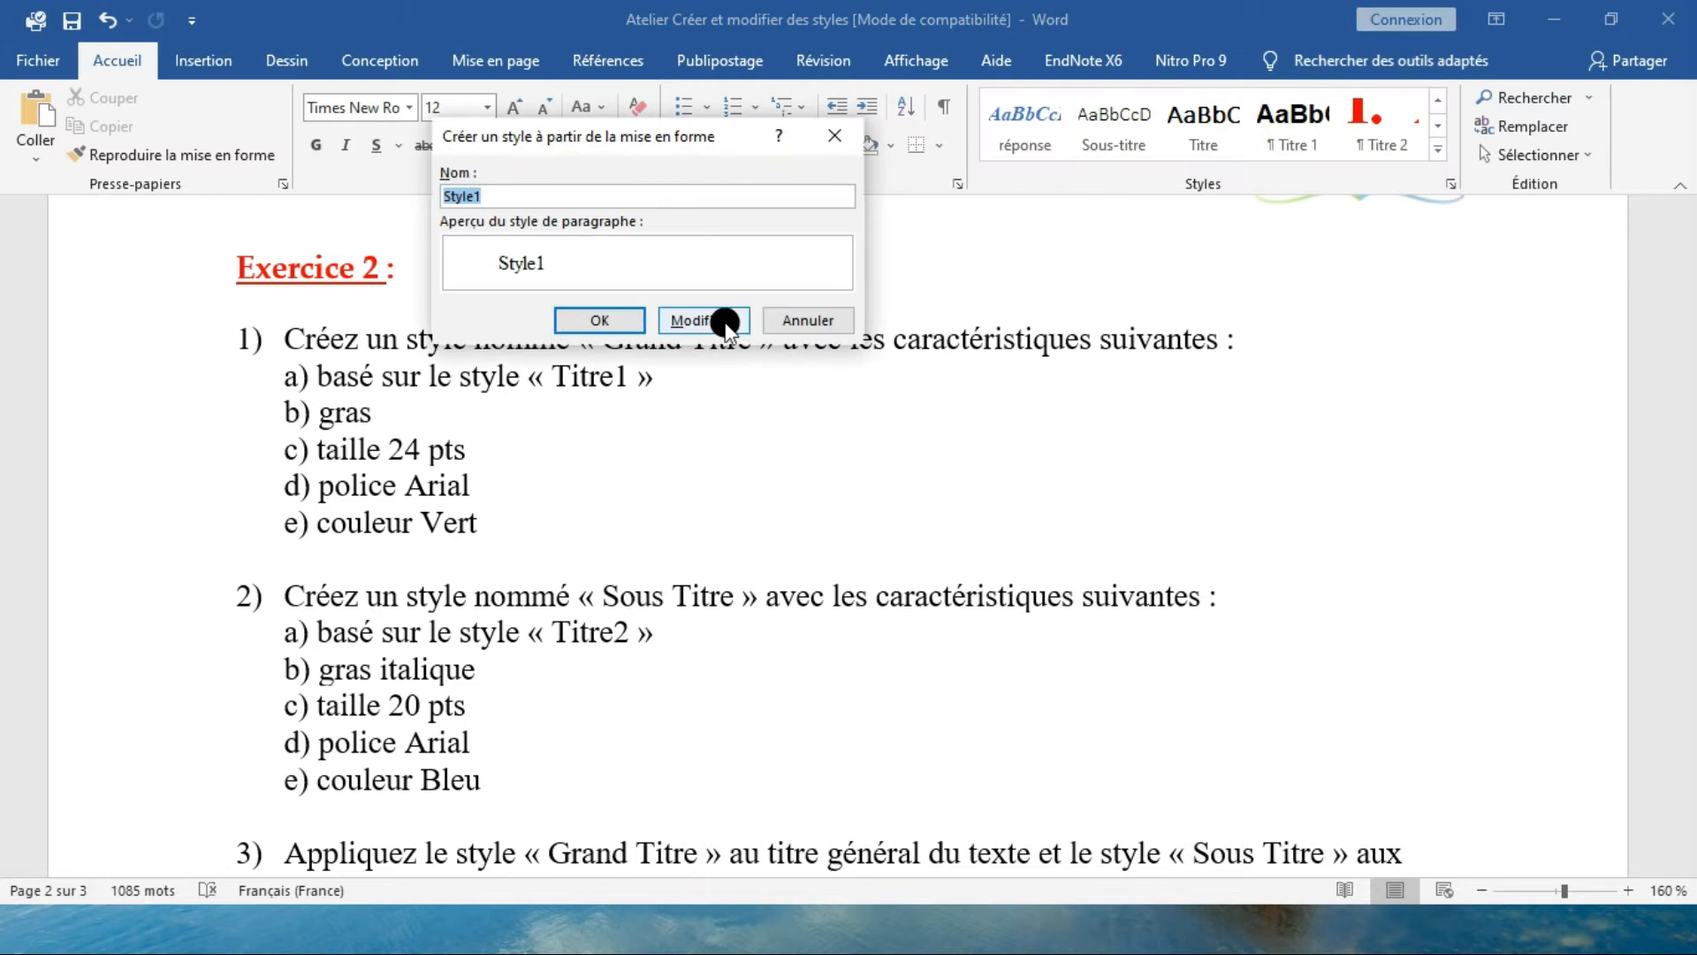
left_click_drag(697, 137, 895, 475)
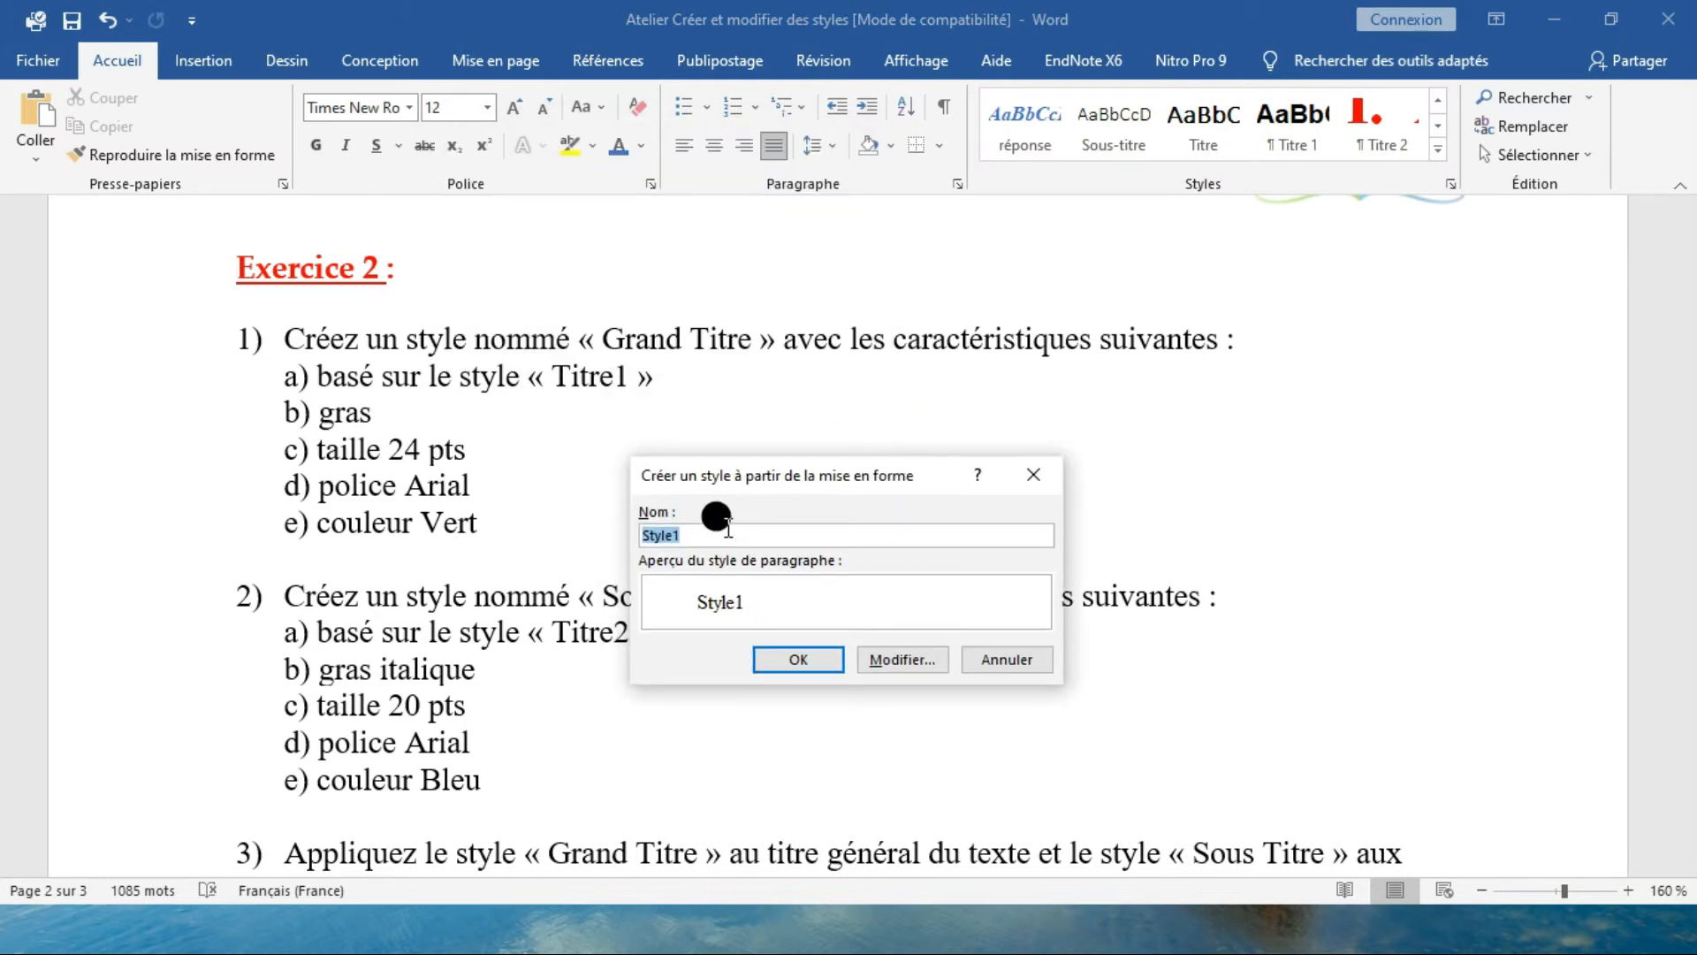
type("Grand Titre")
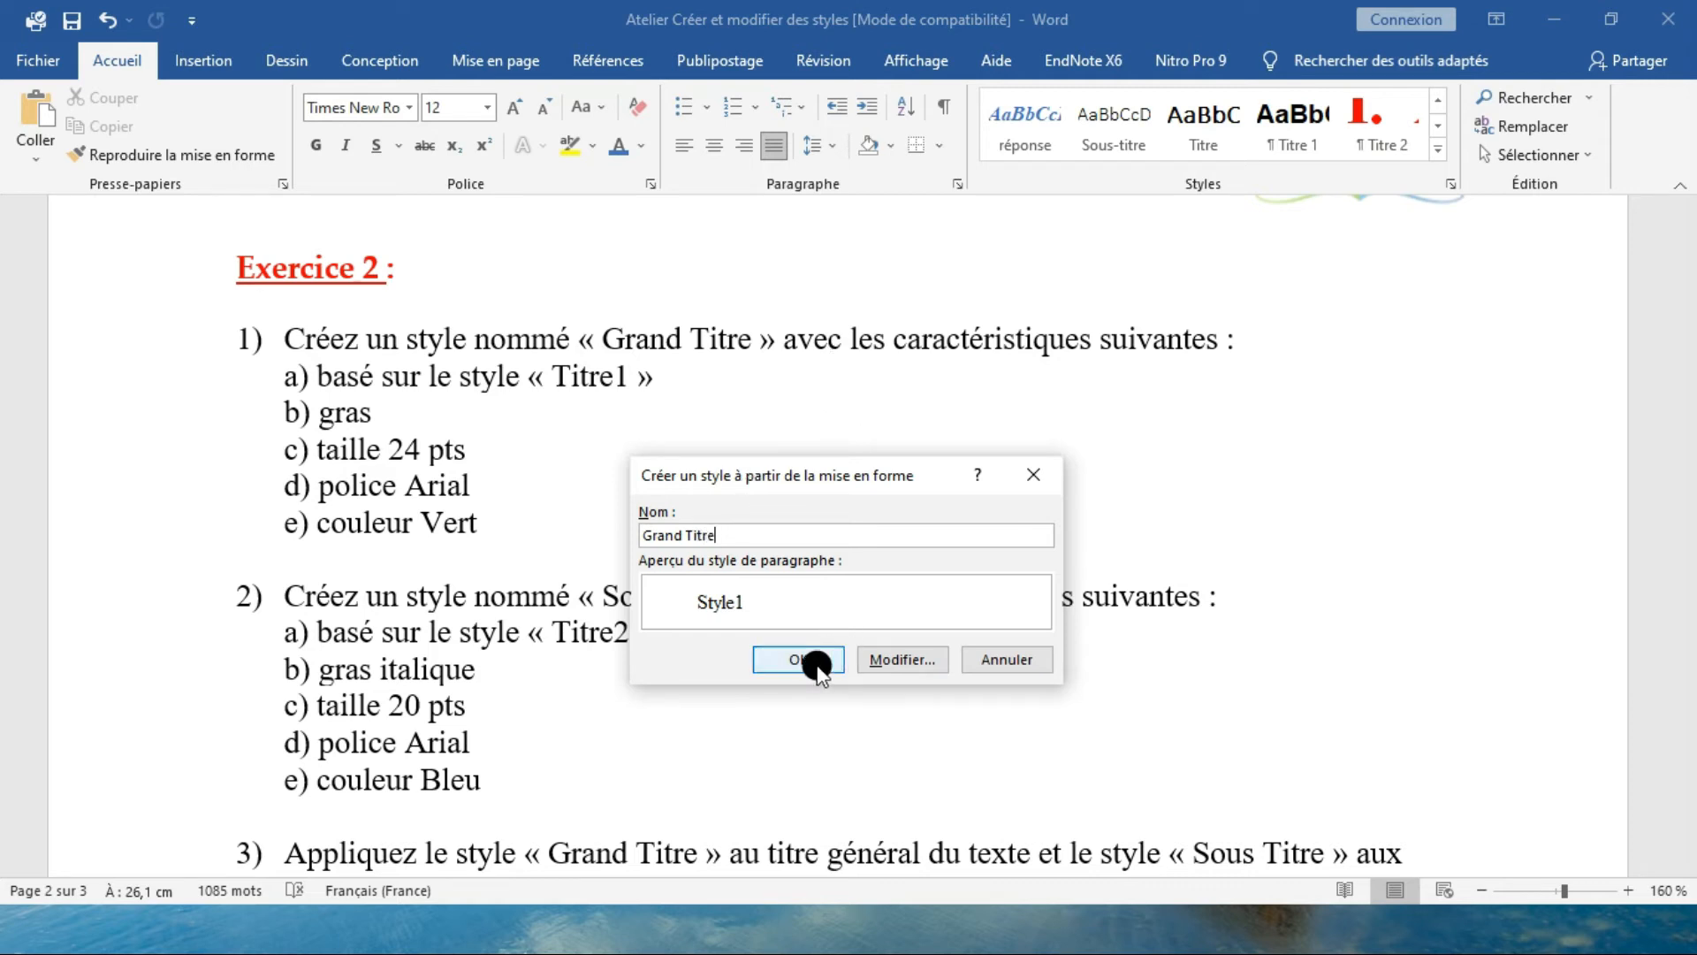
left_click(877, 659)
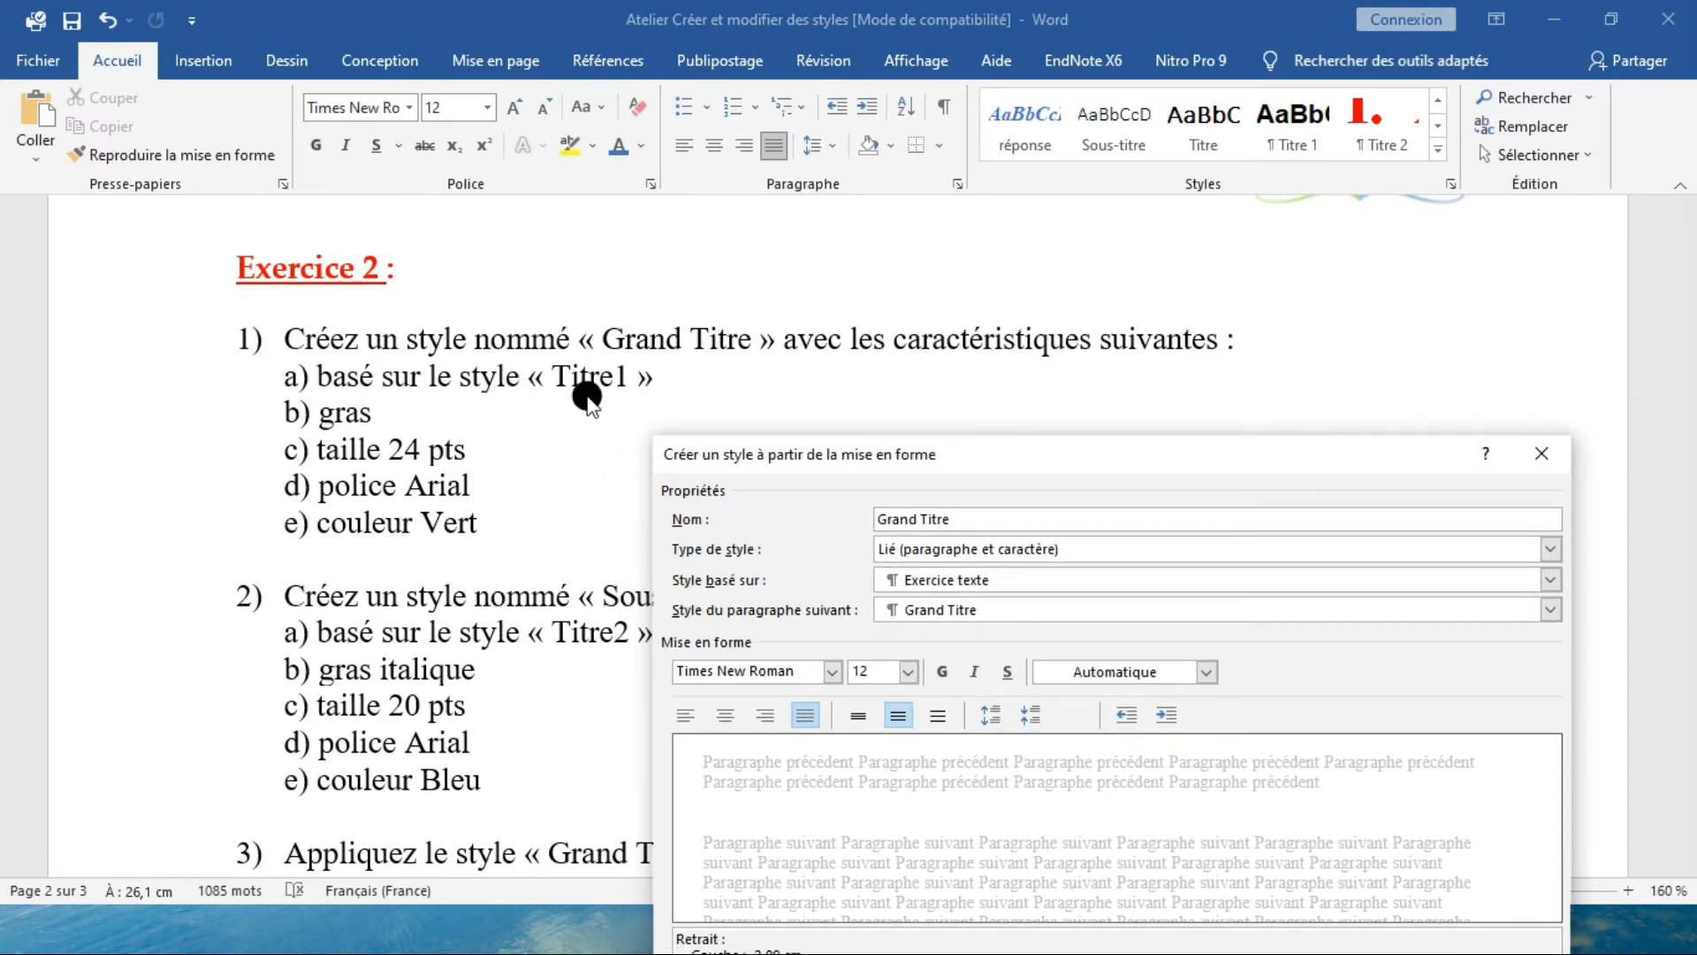
left_click_drag(800, 455, 811, 397)
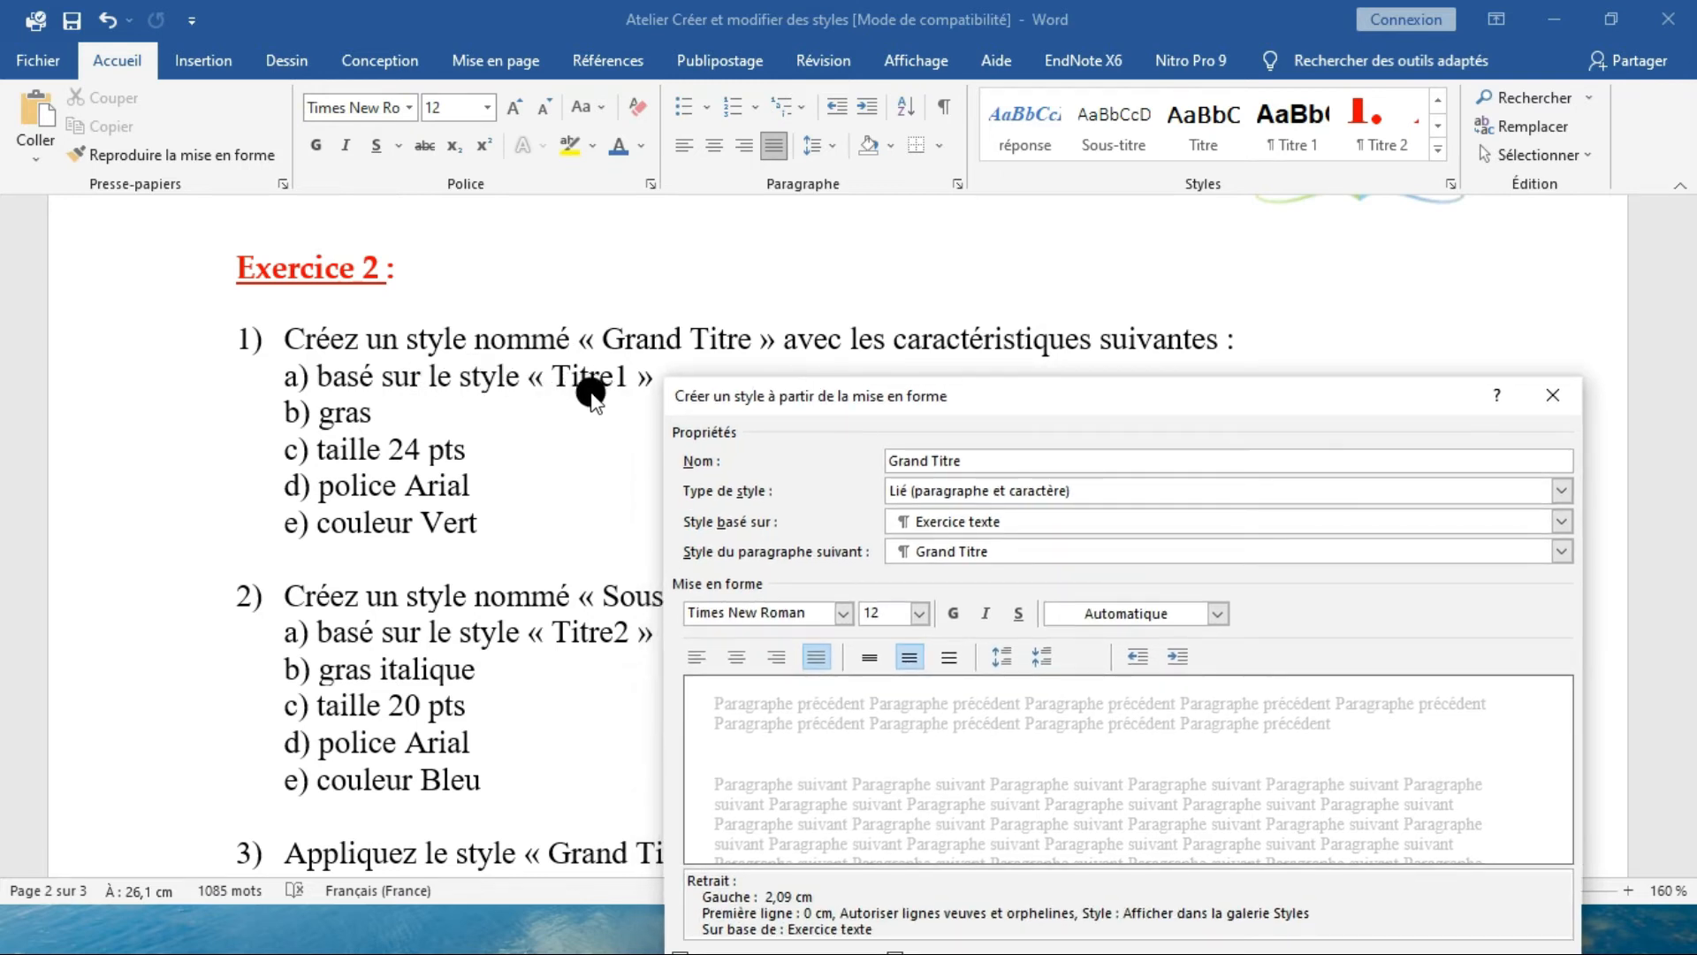
left_click_drag(769, 395, 770, 276)
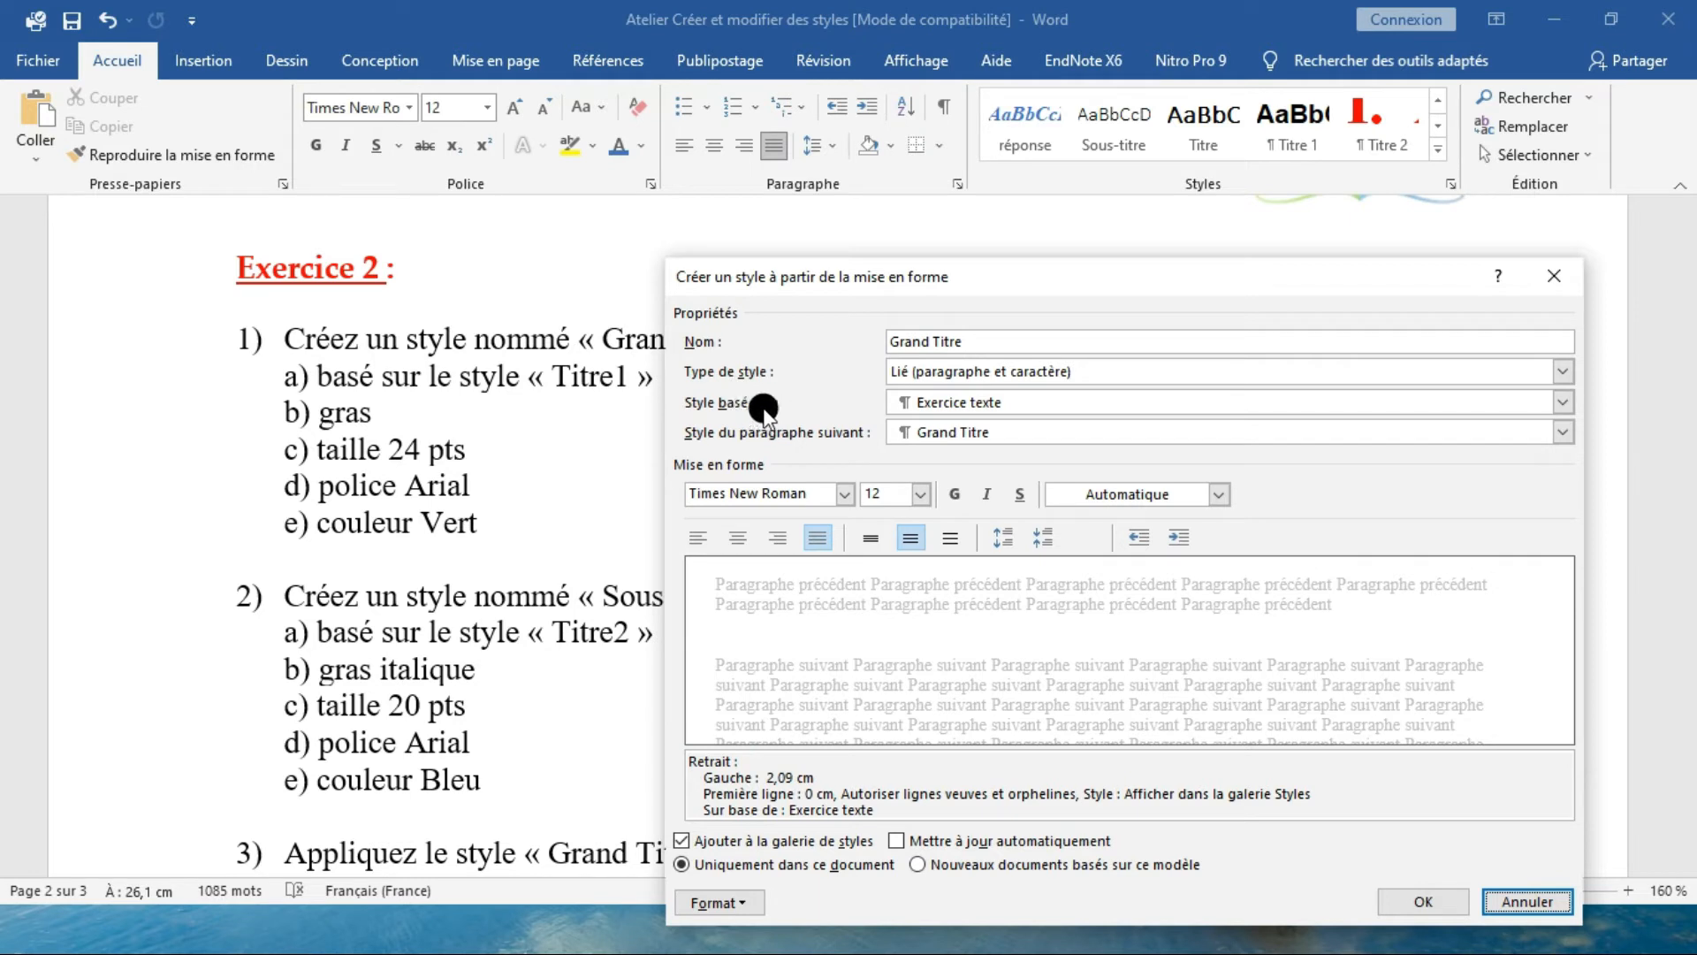
Step: Base the Grand Titre style on the "Titre 1" style
left_click(1560, 404)
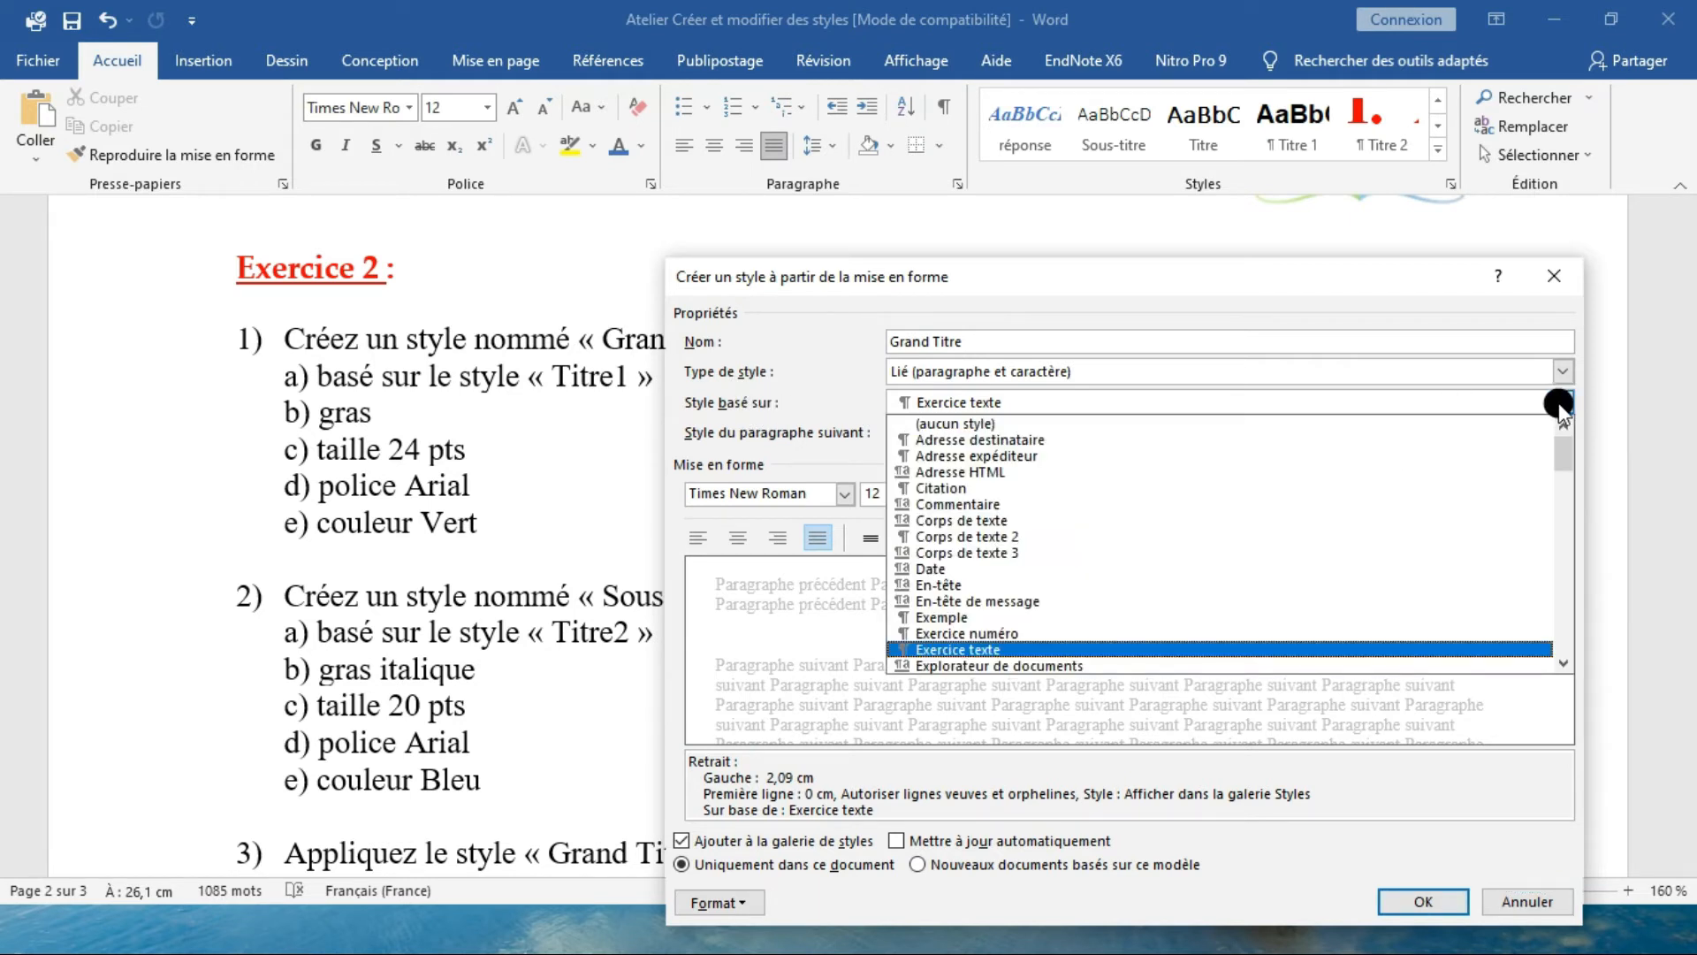
scroll(1379, 504, "down", 7)
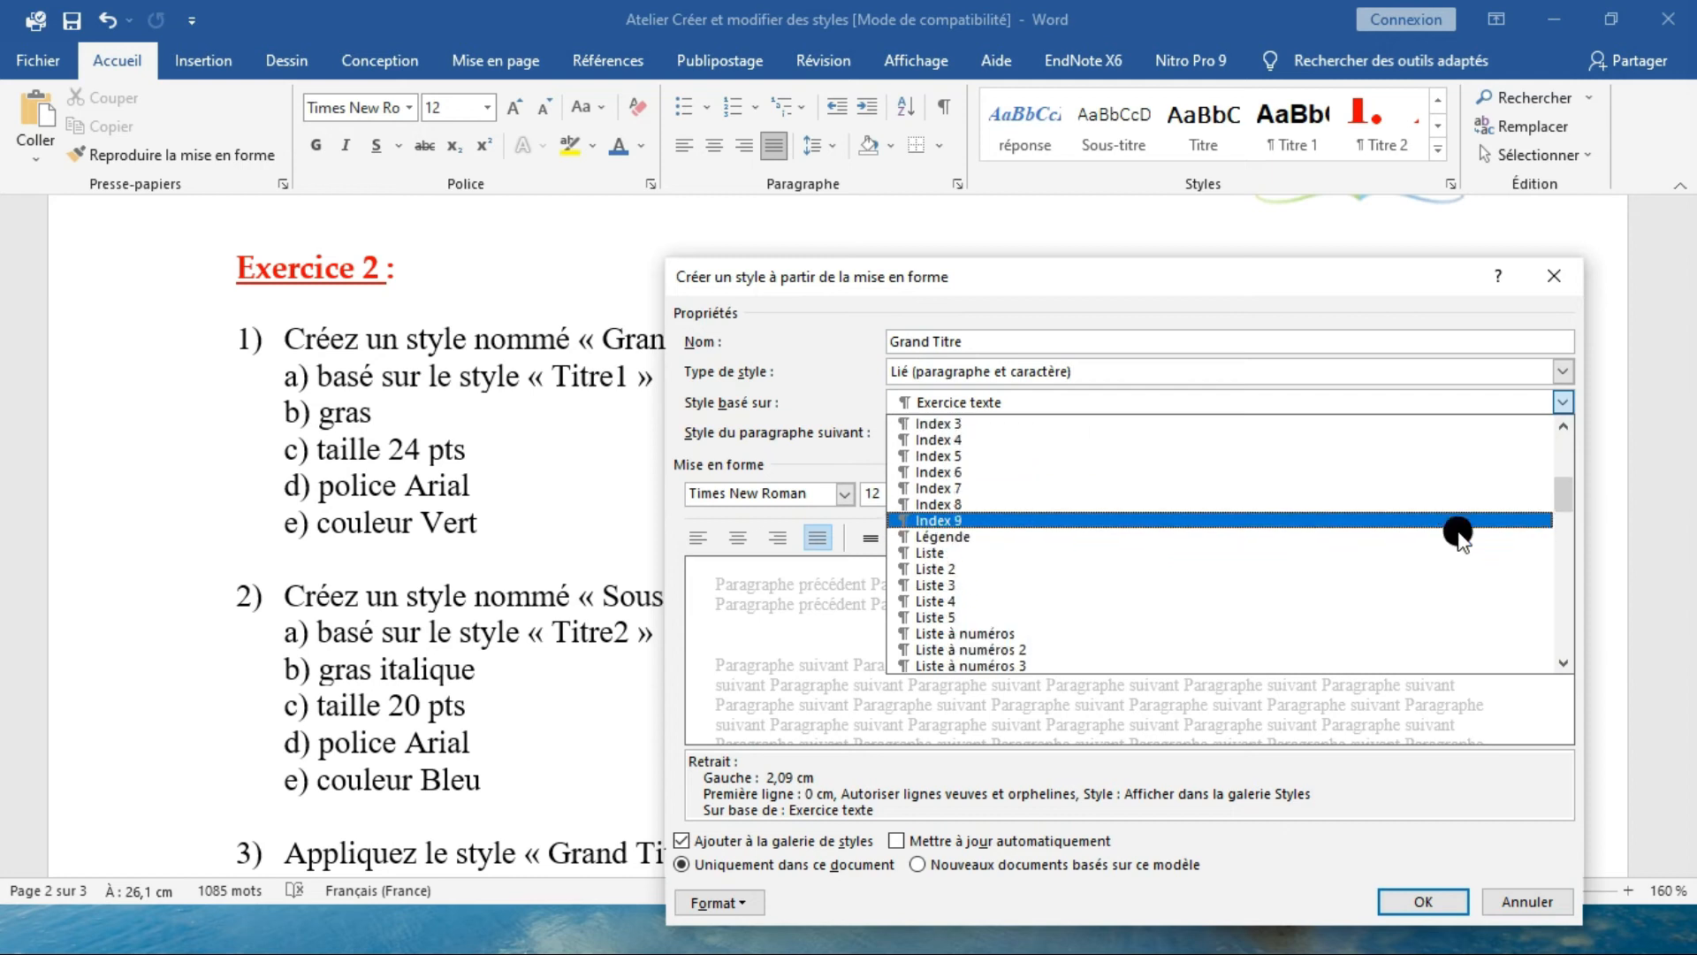
scroll(1458, 530, "down", 8)
scroll(1282, 527, "down", 8)
scroll(1282, 528, "down", 1)
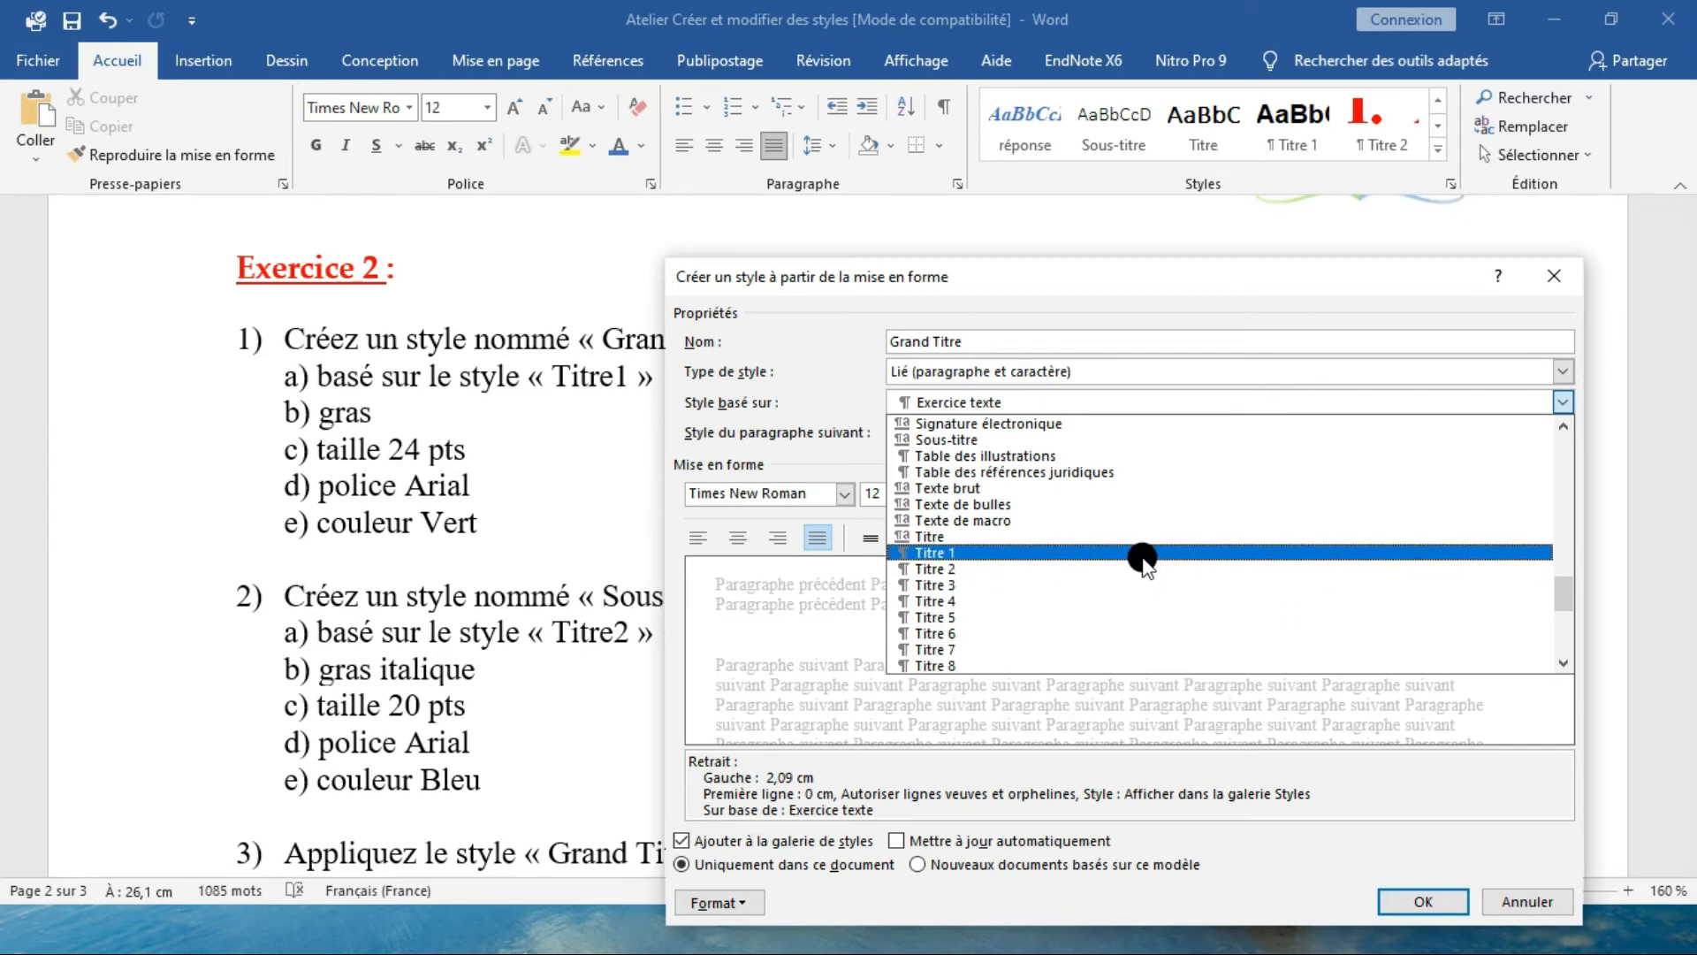
left_click(1141, 554)
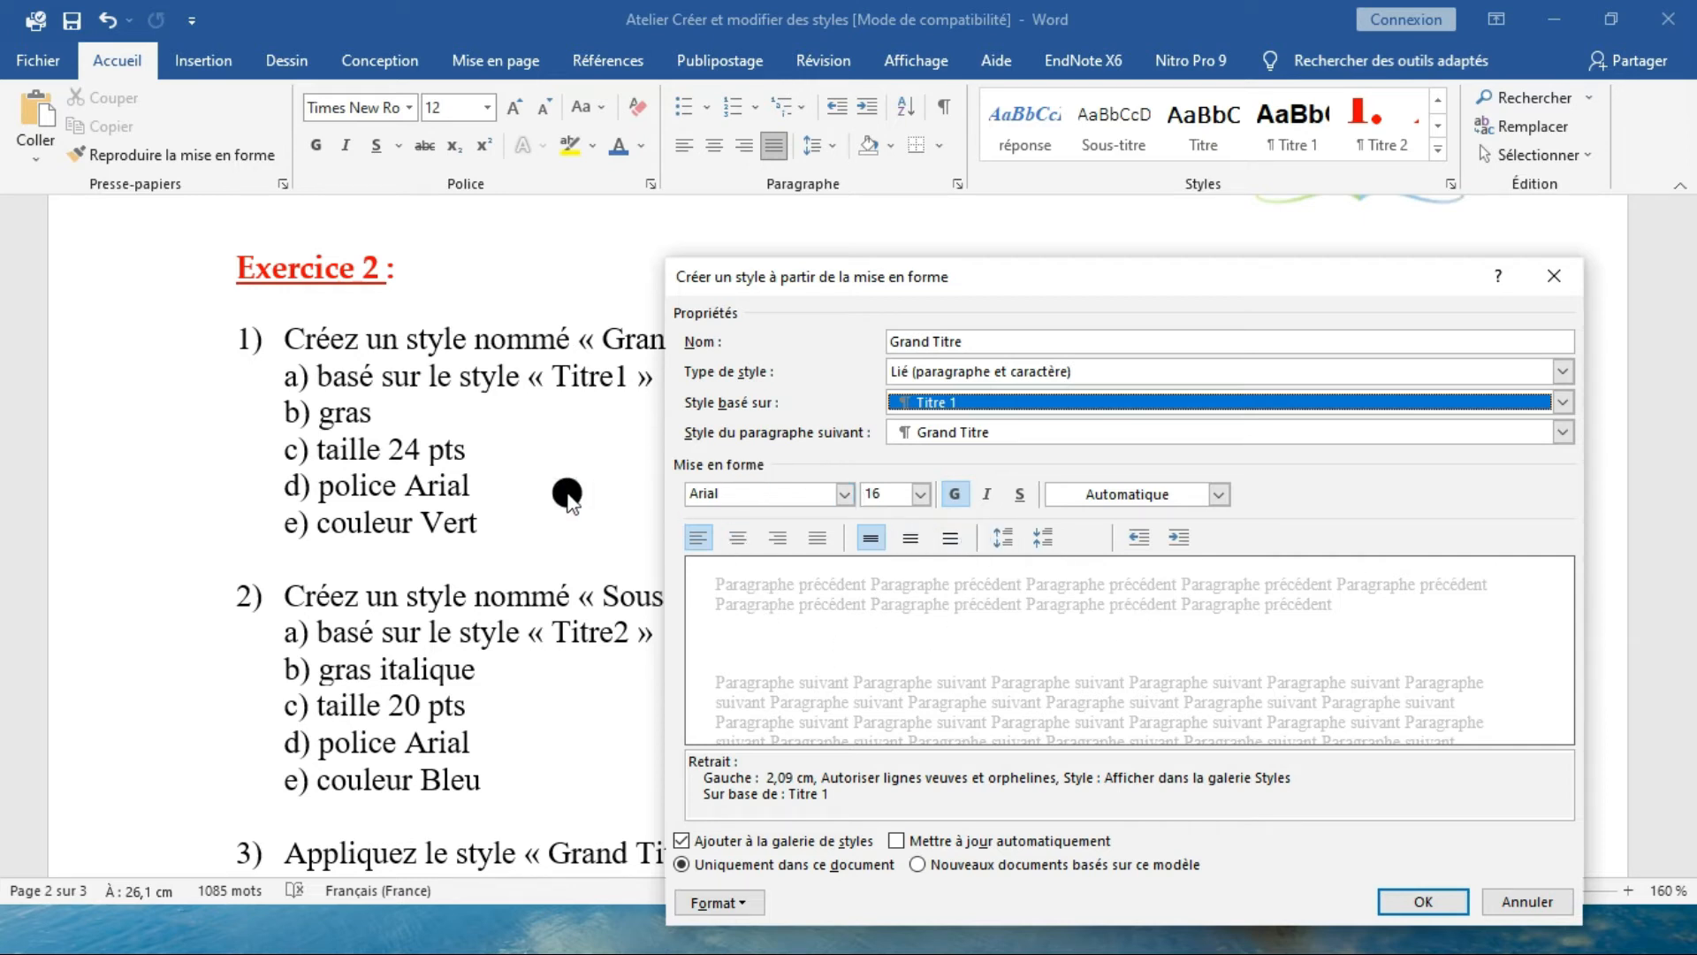
mouse_move(769, 288)
left_mouse_down()
mouse_move(811, 281)
mouse_move(776, 277)
left_mouse_up()
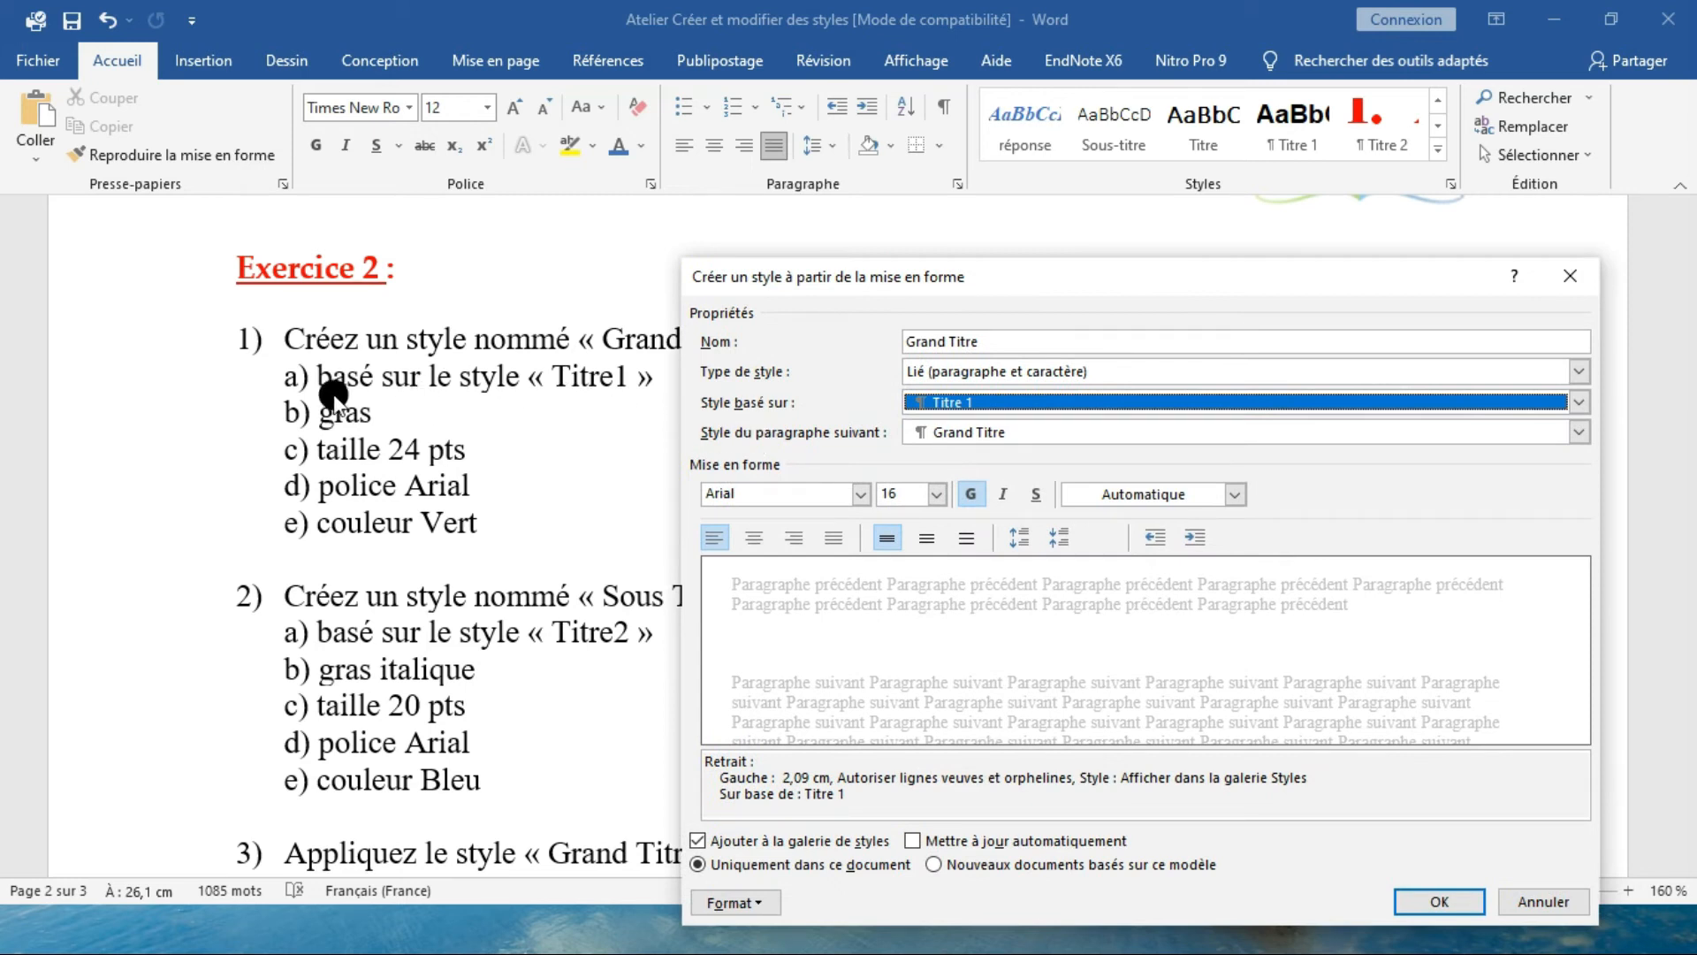
Step: Format the Grand Titre style as bold, 24 pt, in the green Accent 6 colour, save it and check it in the style gallery
left_click(970, 493)
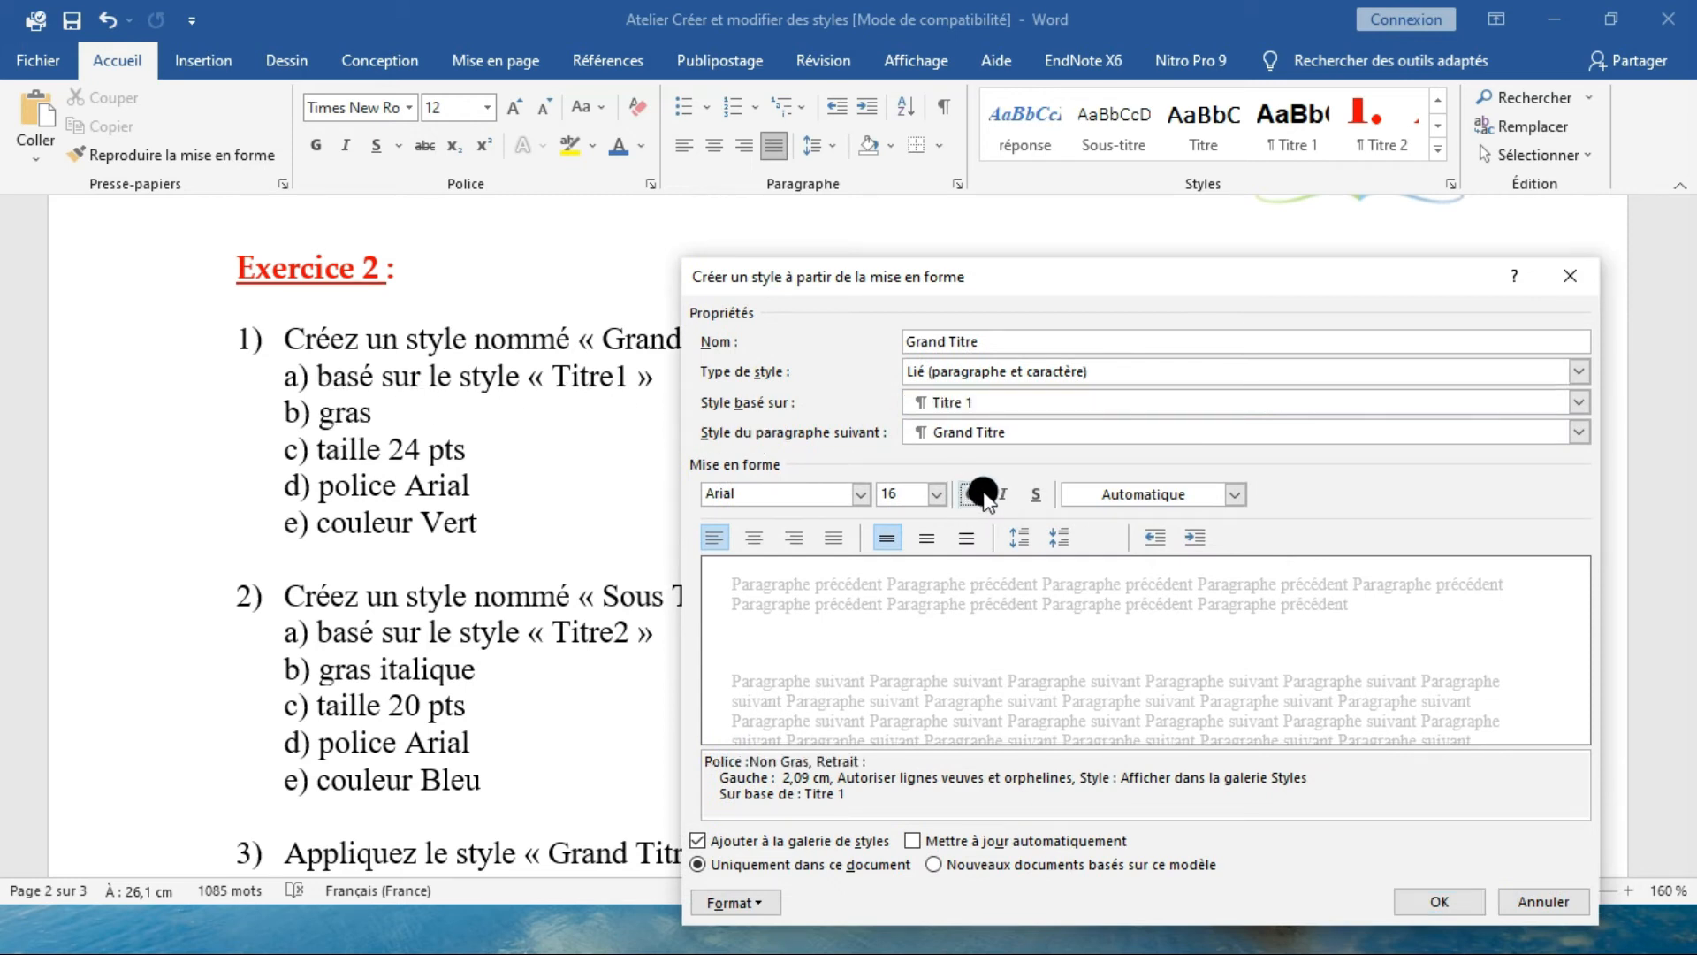
left_click(972, 494)
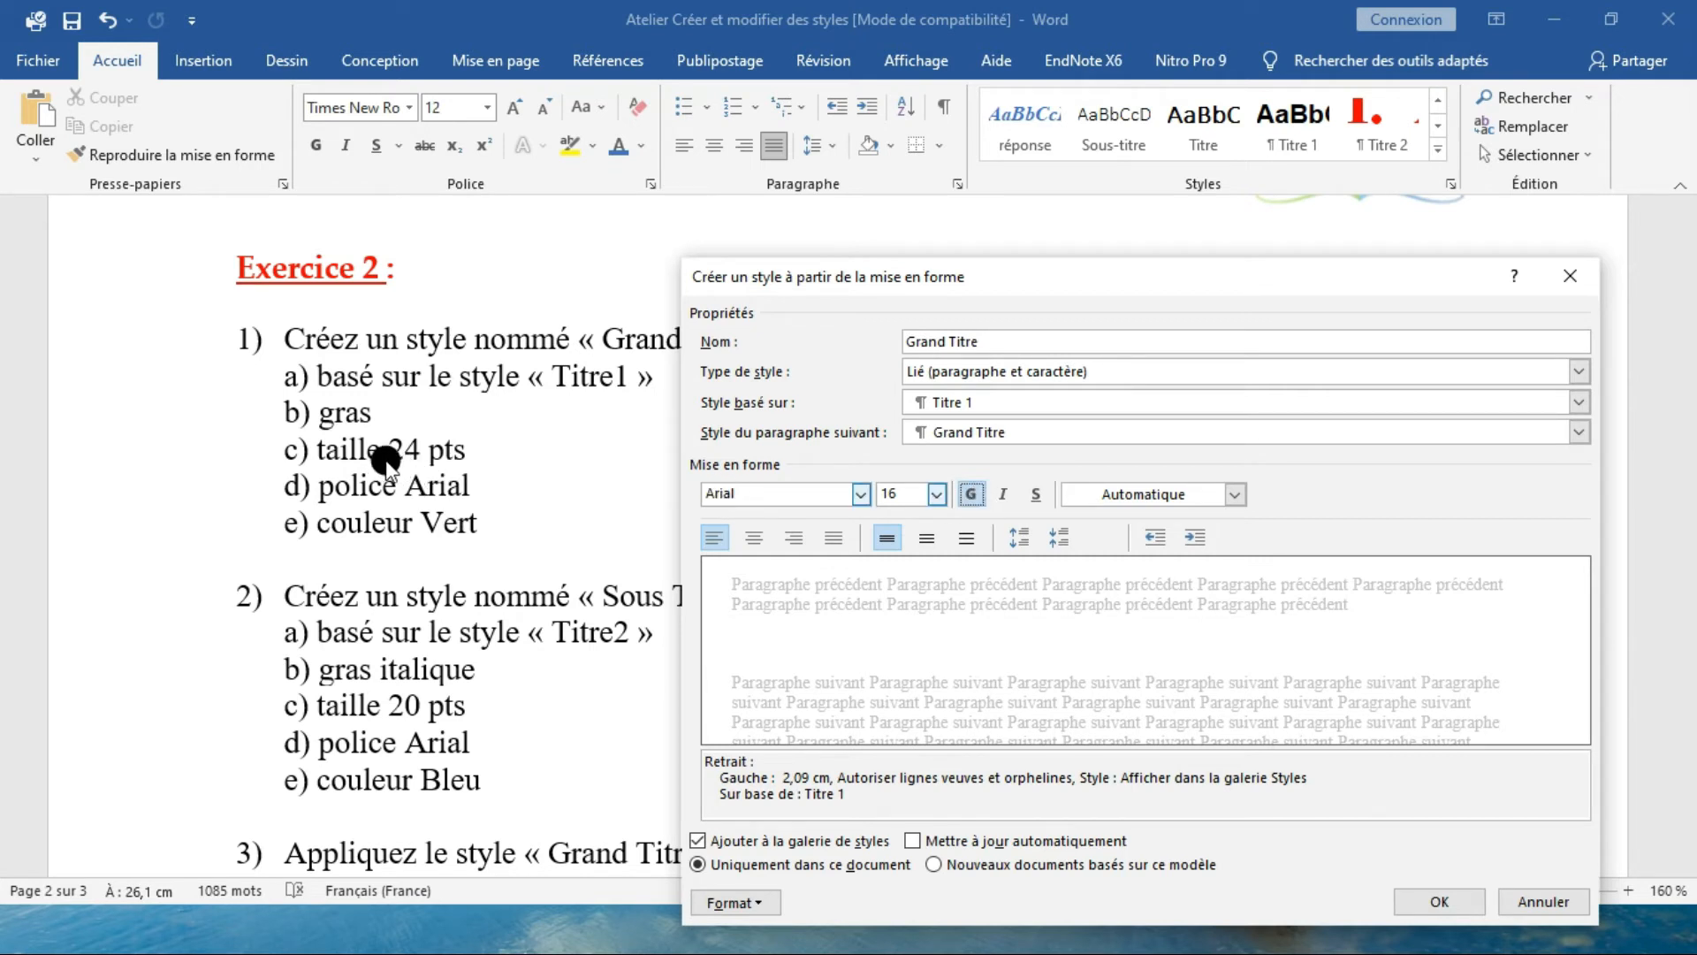
left_click(938, 495)
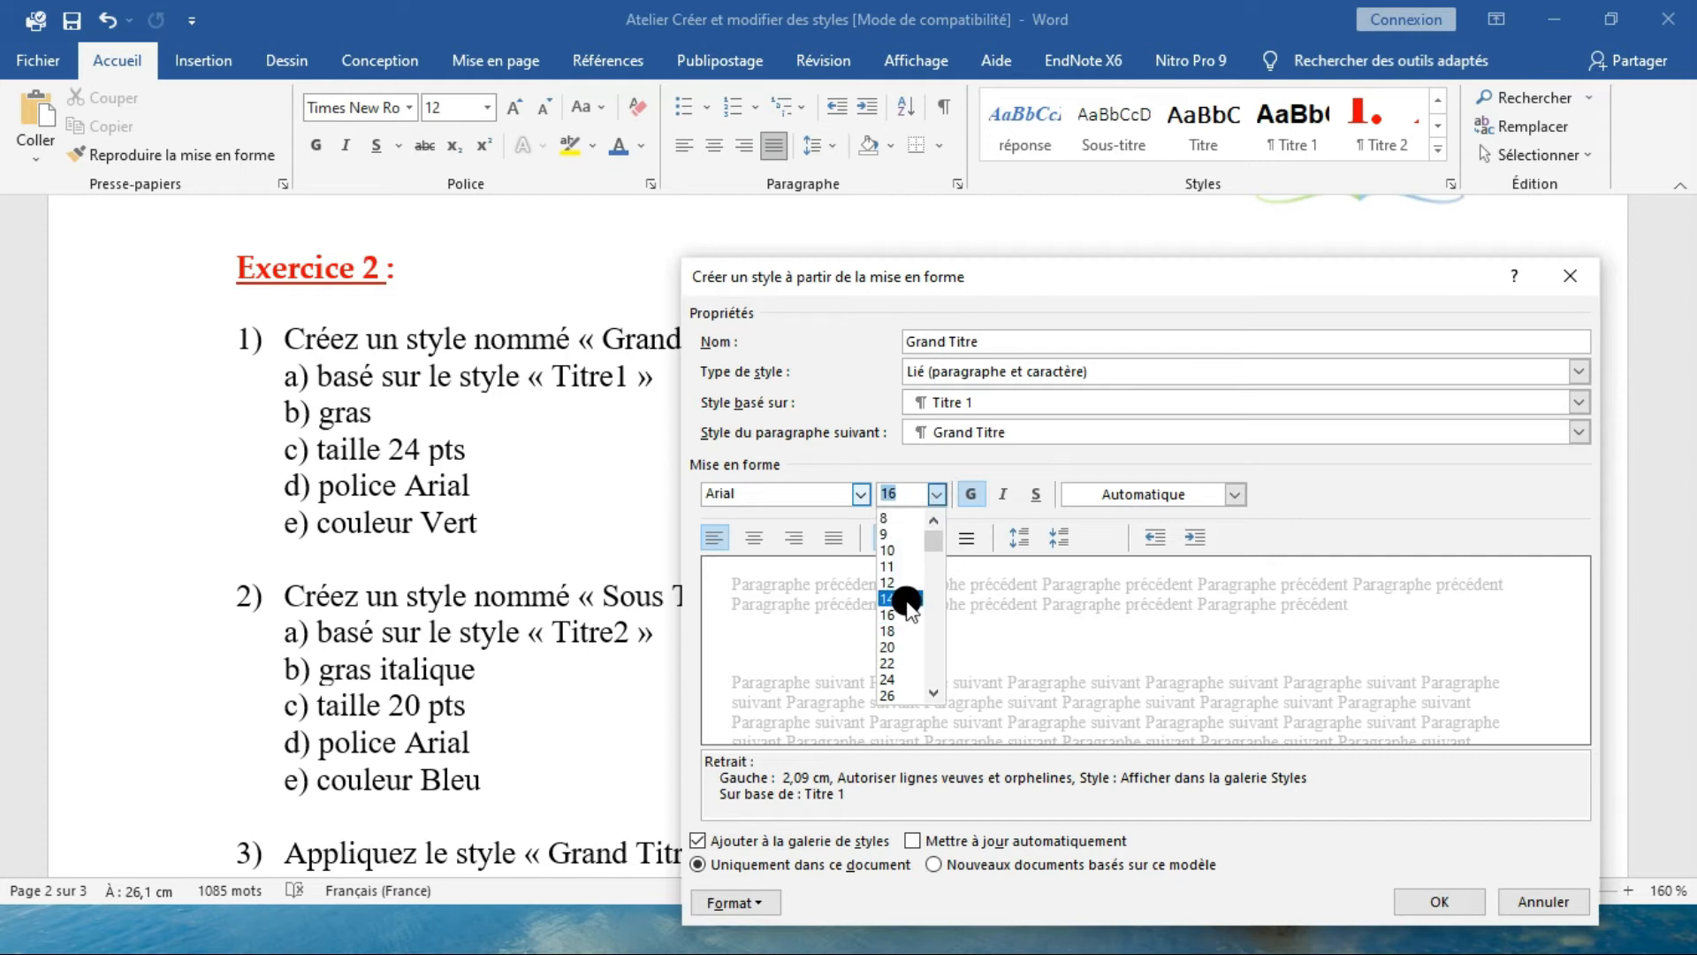
left_click(895, 678)
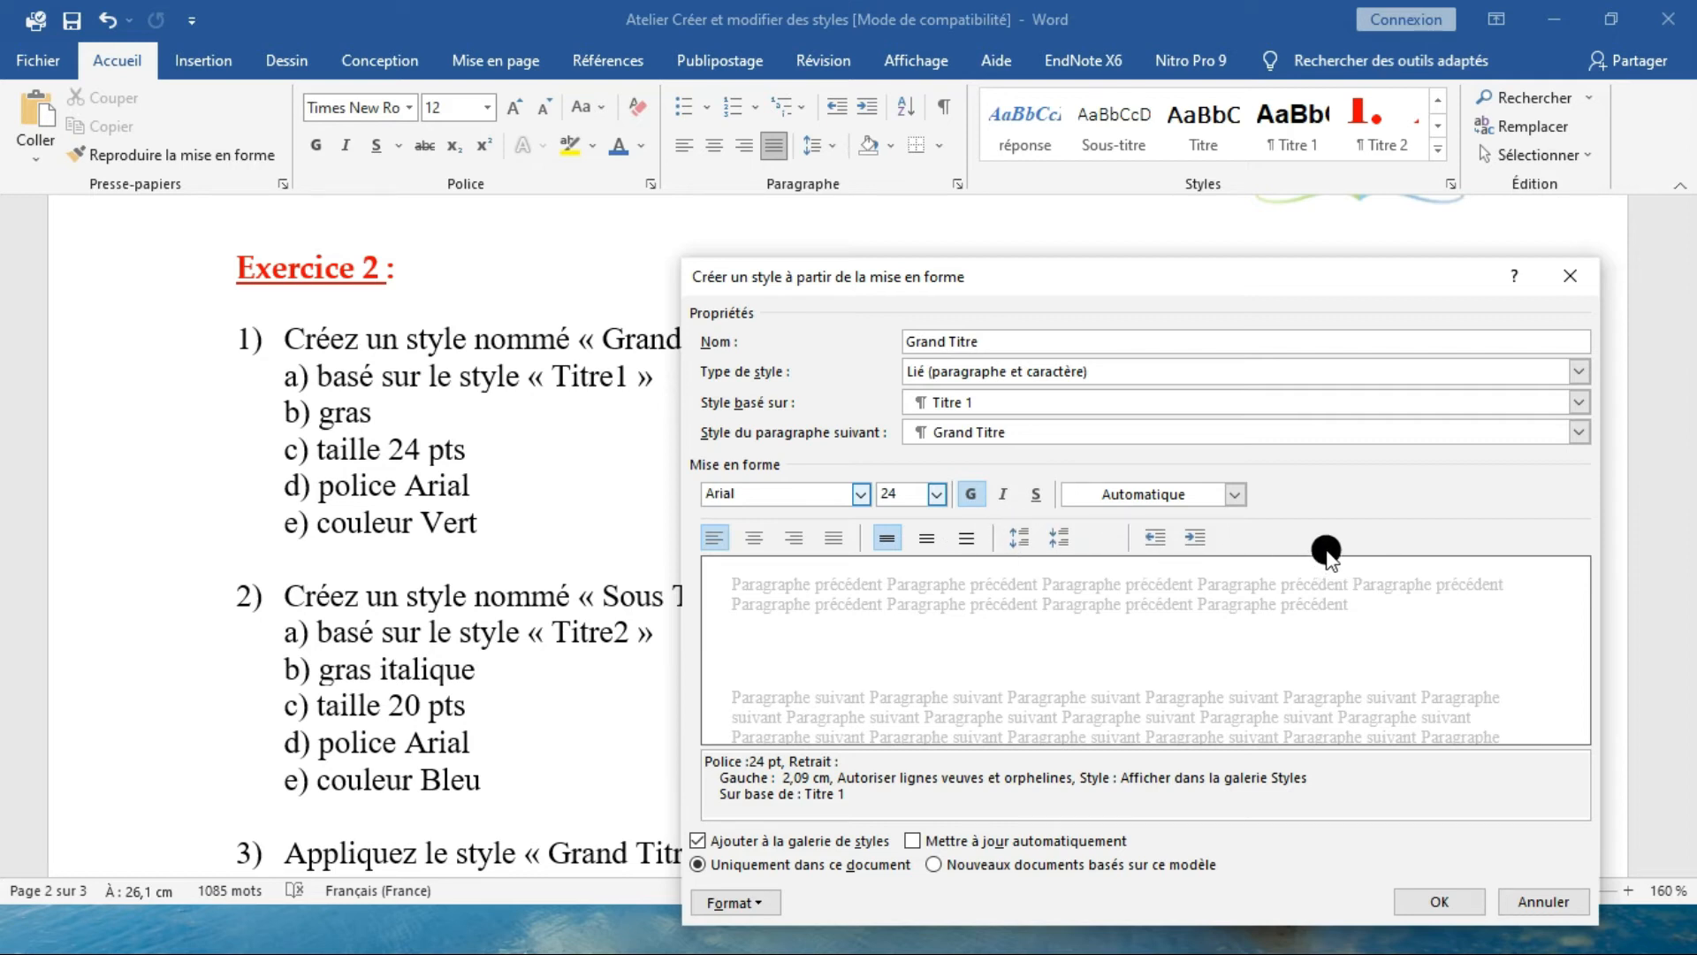
left_click(1217, 497)
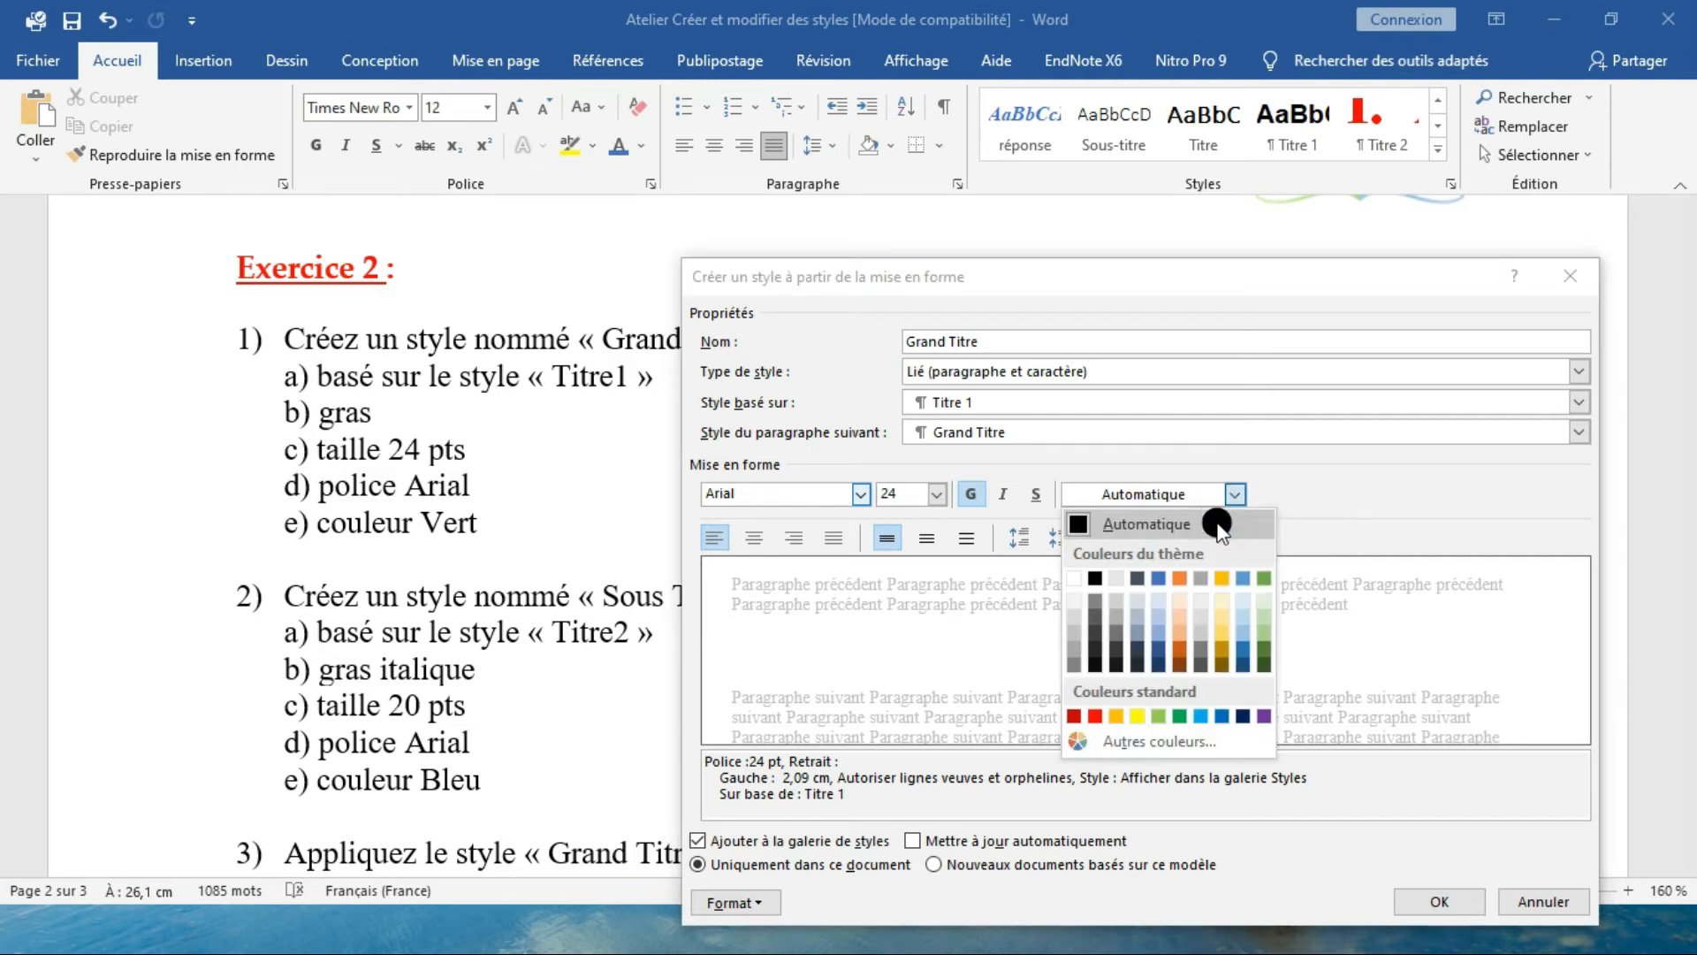
left_click(1265, 580)
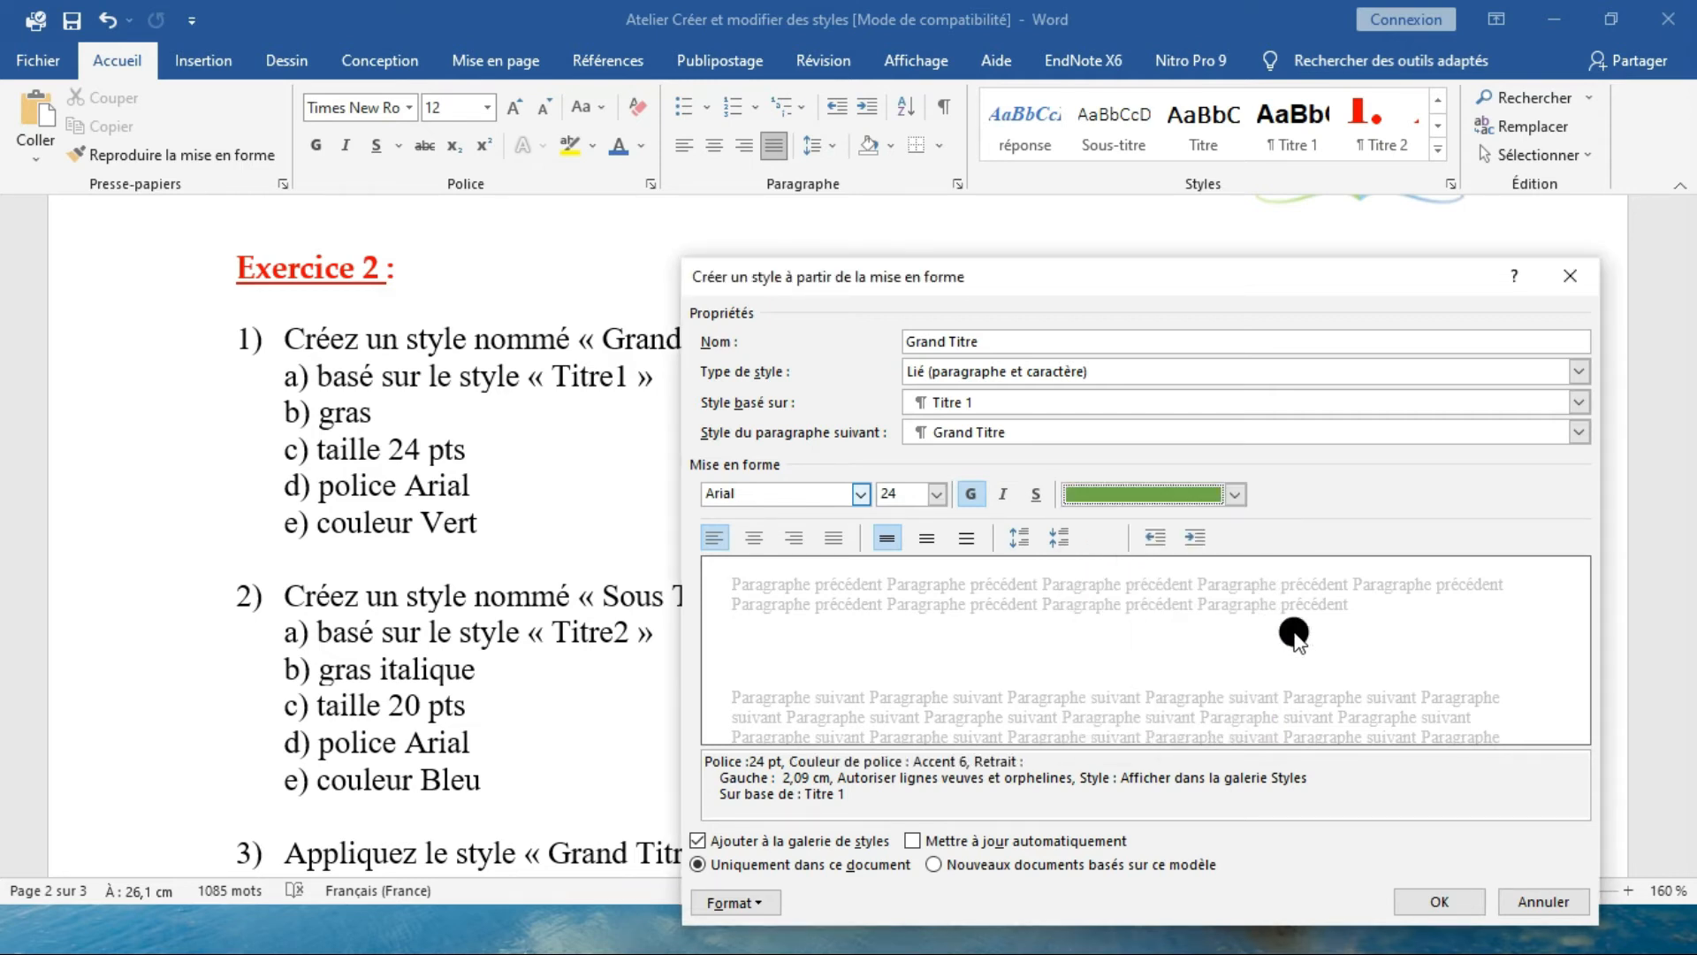
left_click(1450, 902)
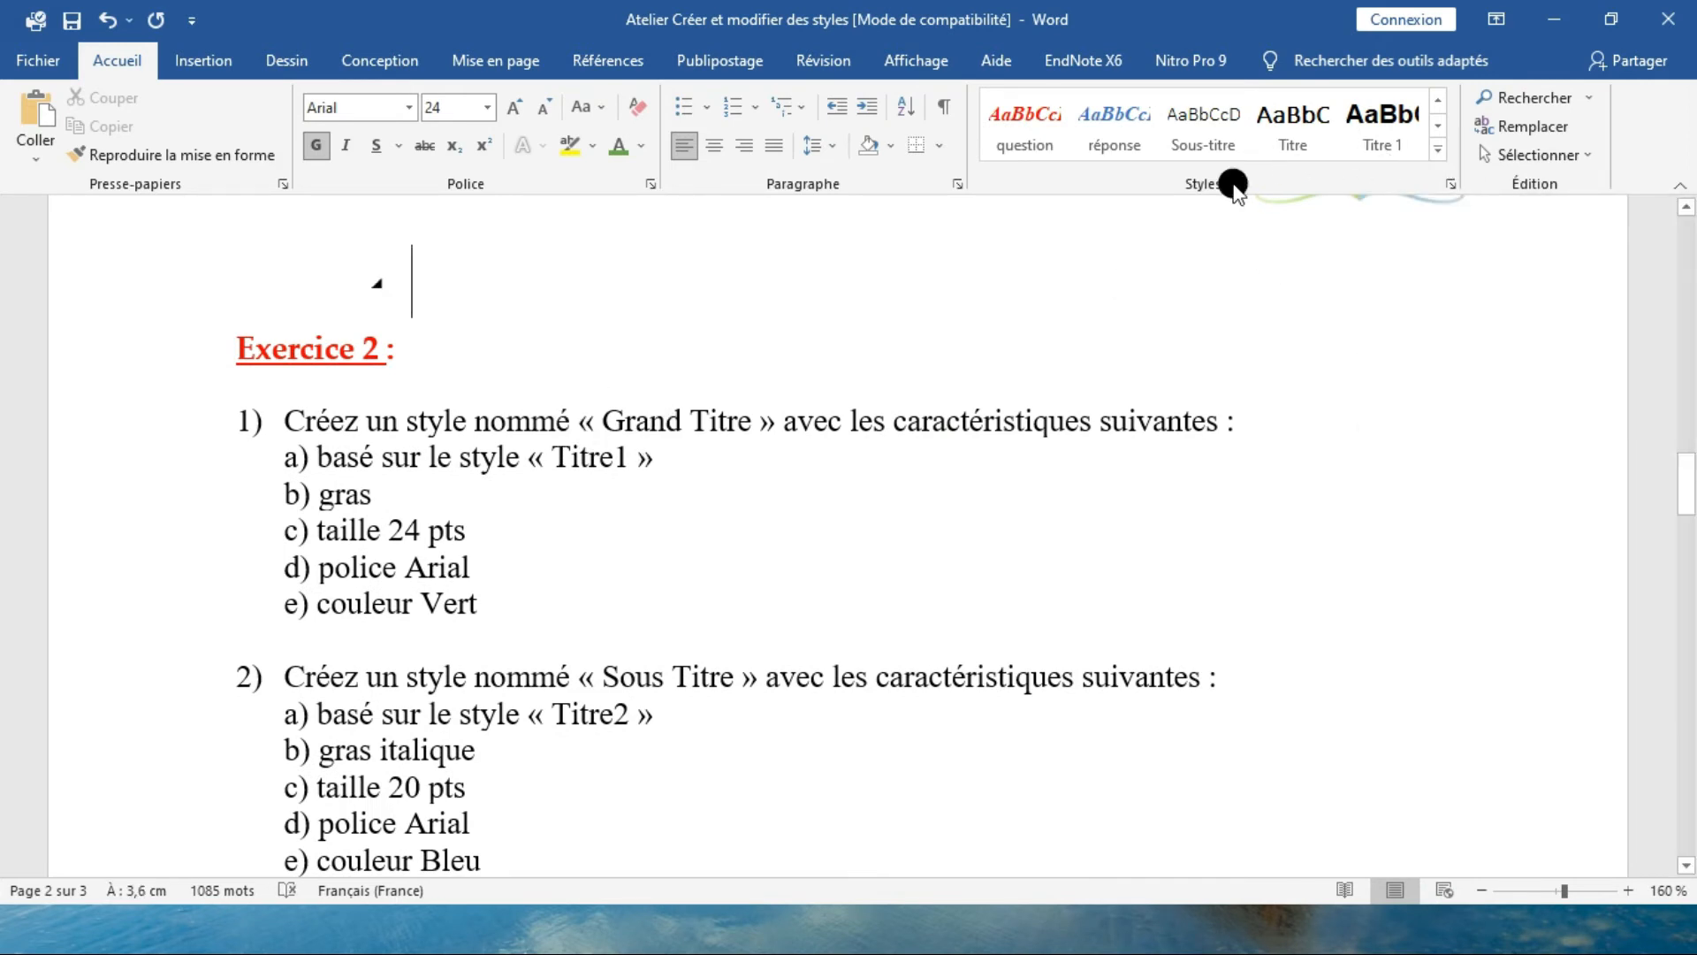
left_click(1441, 150)
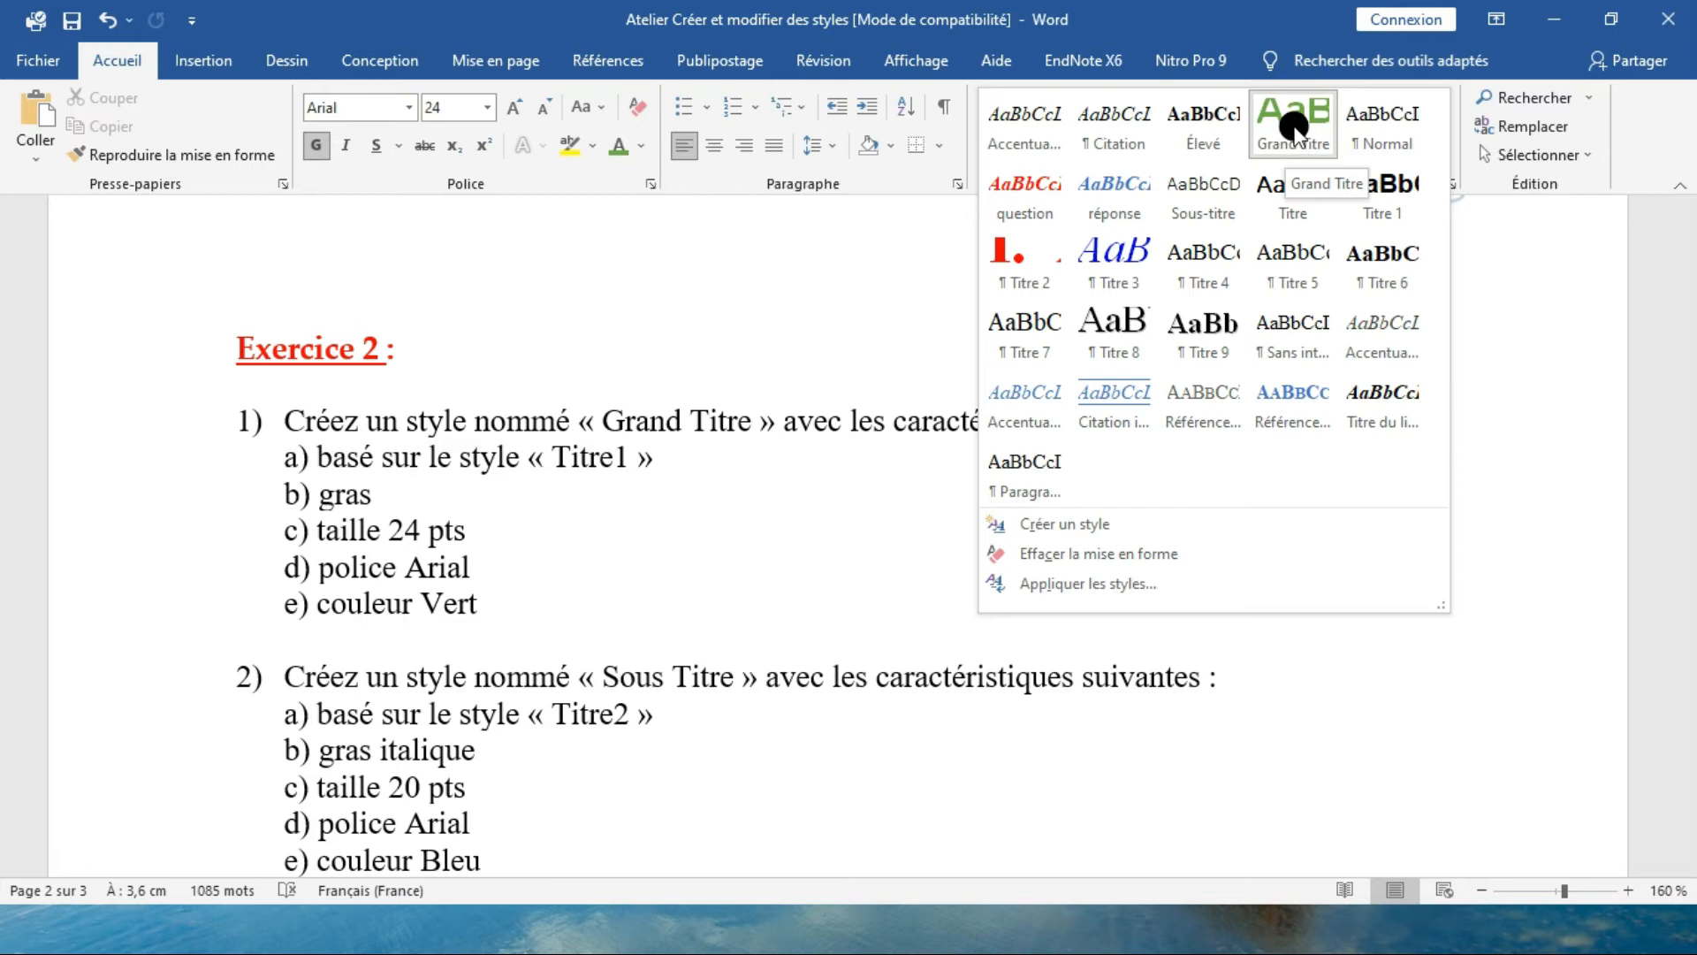
left_click(709, 617)
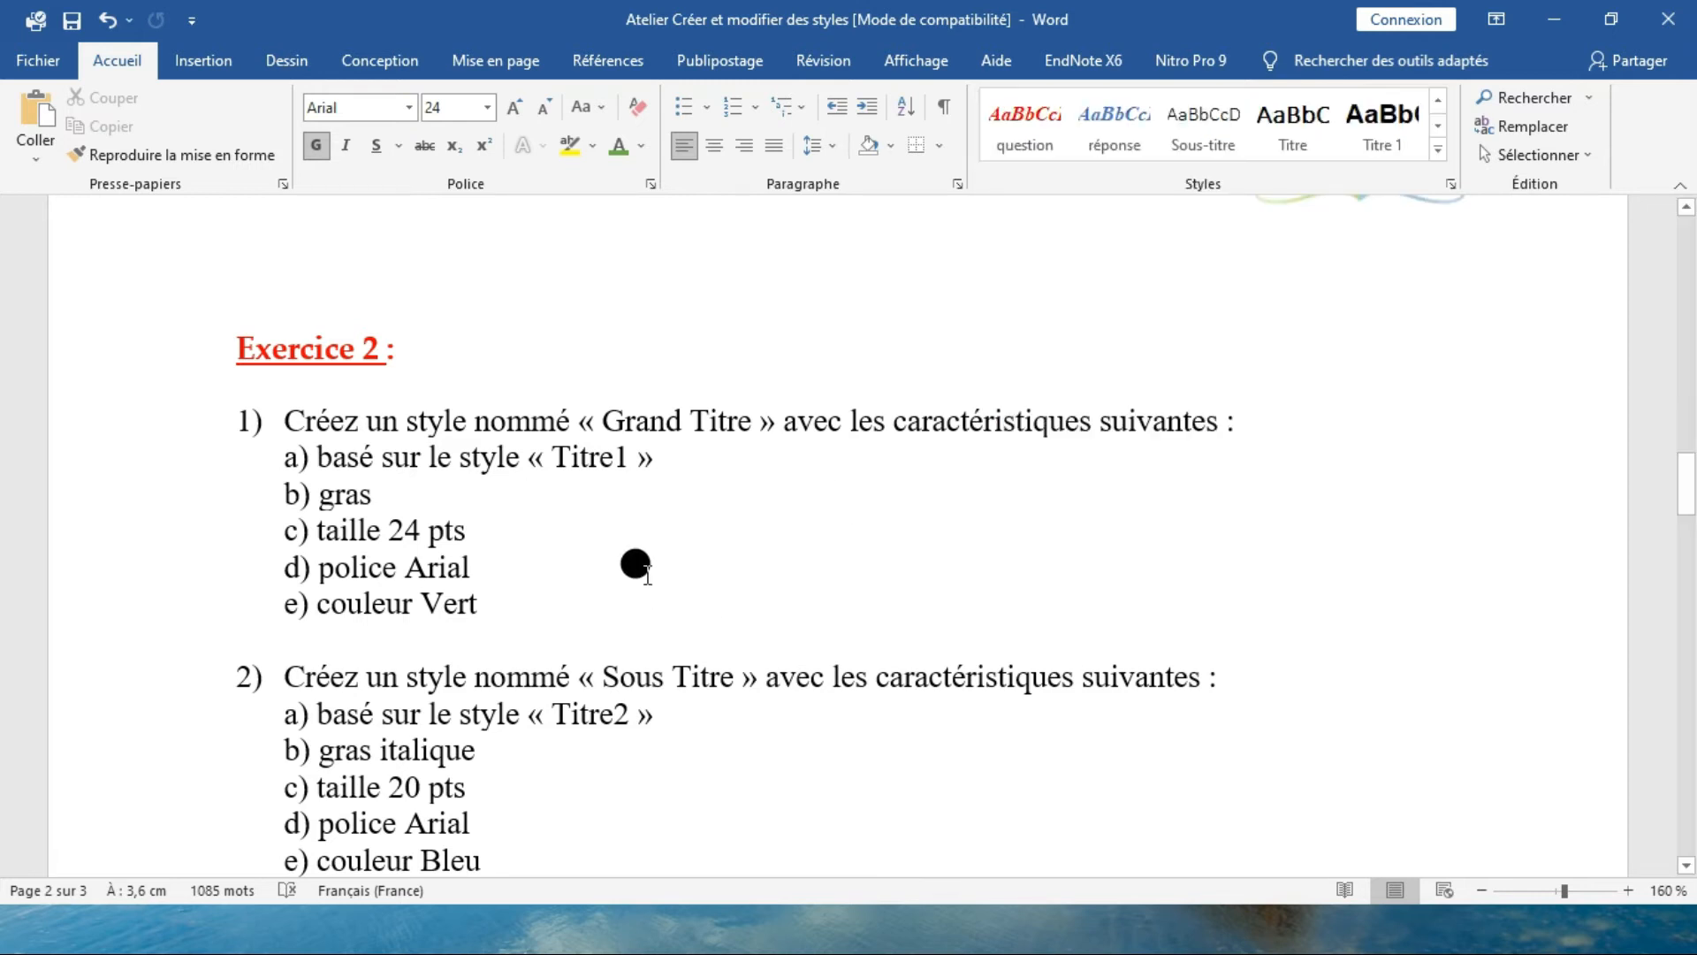
Step: Start another new style named "Sous Titre" and open its full formatting options
scroll(632, 558, "down", 4)
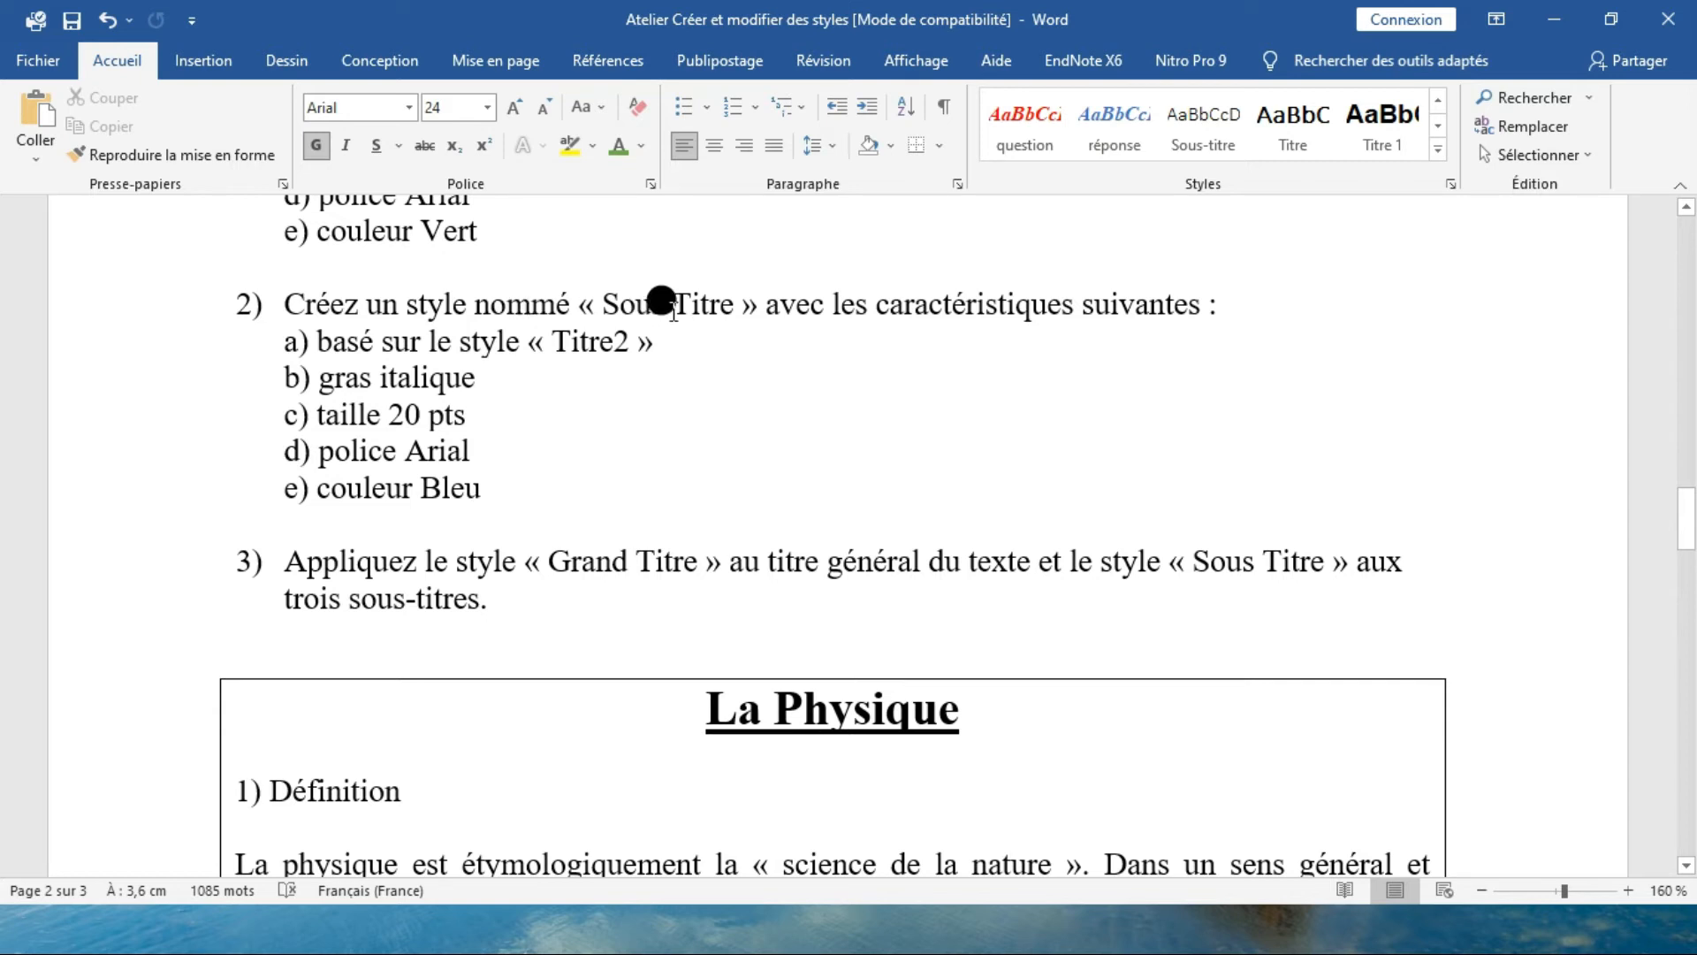
left_click(1437, 159)
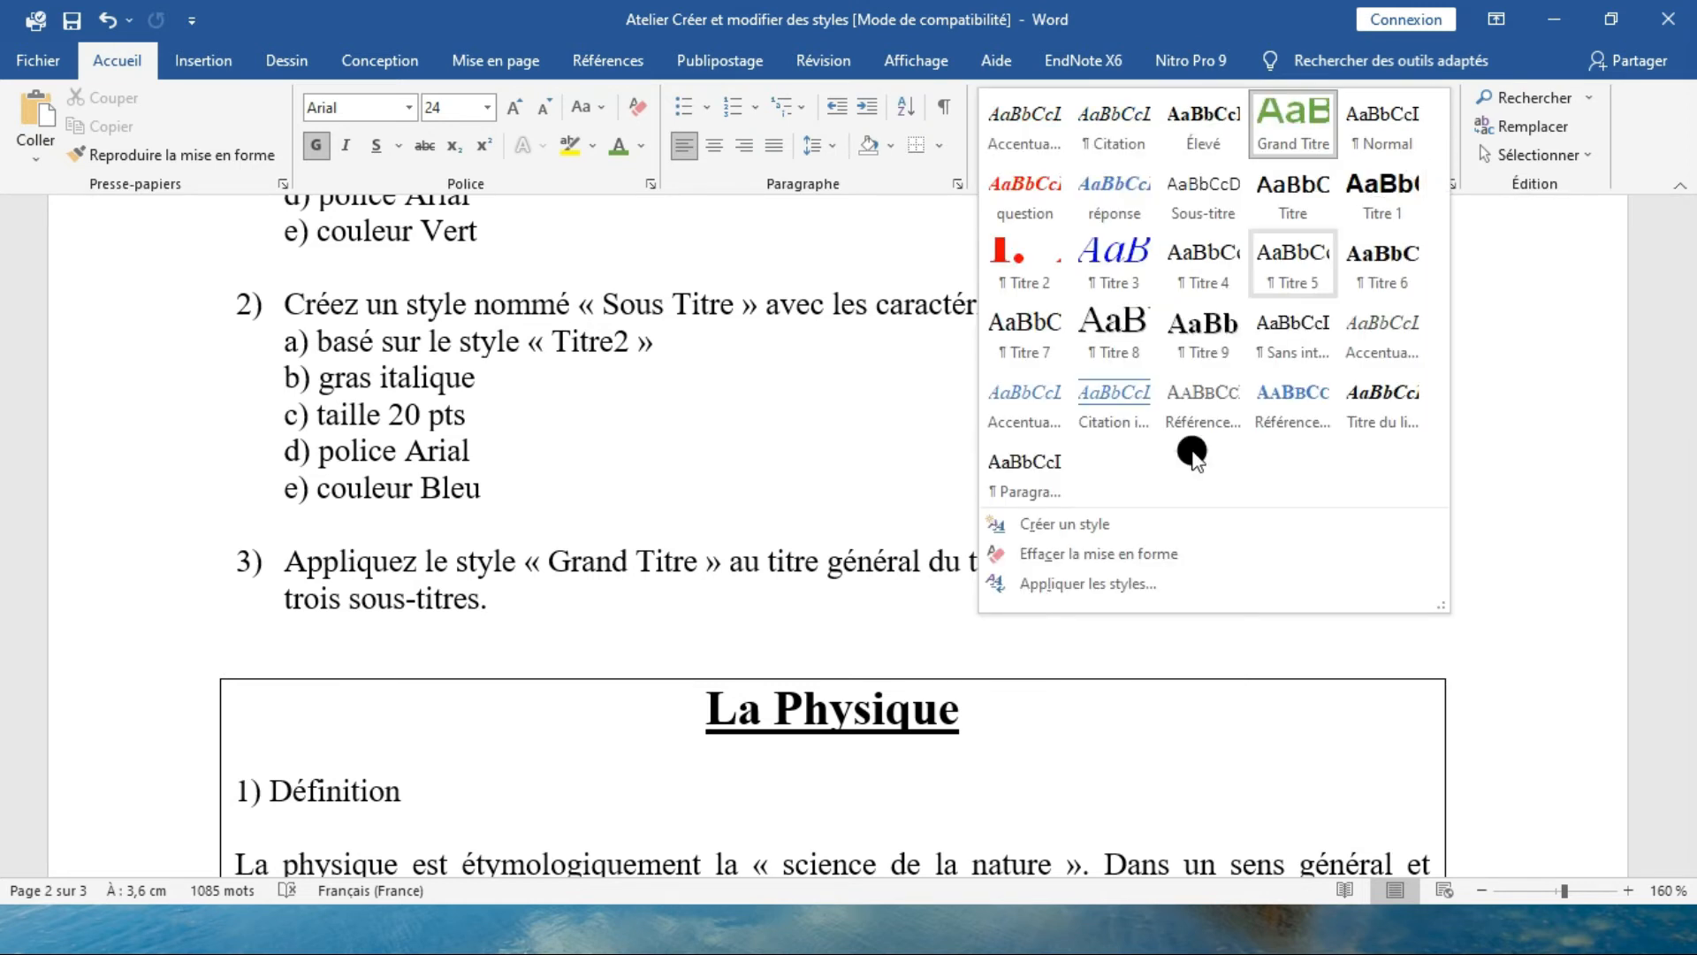
left_click(1112, 527)
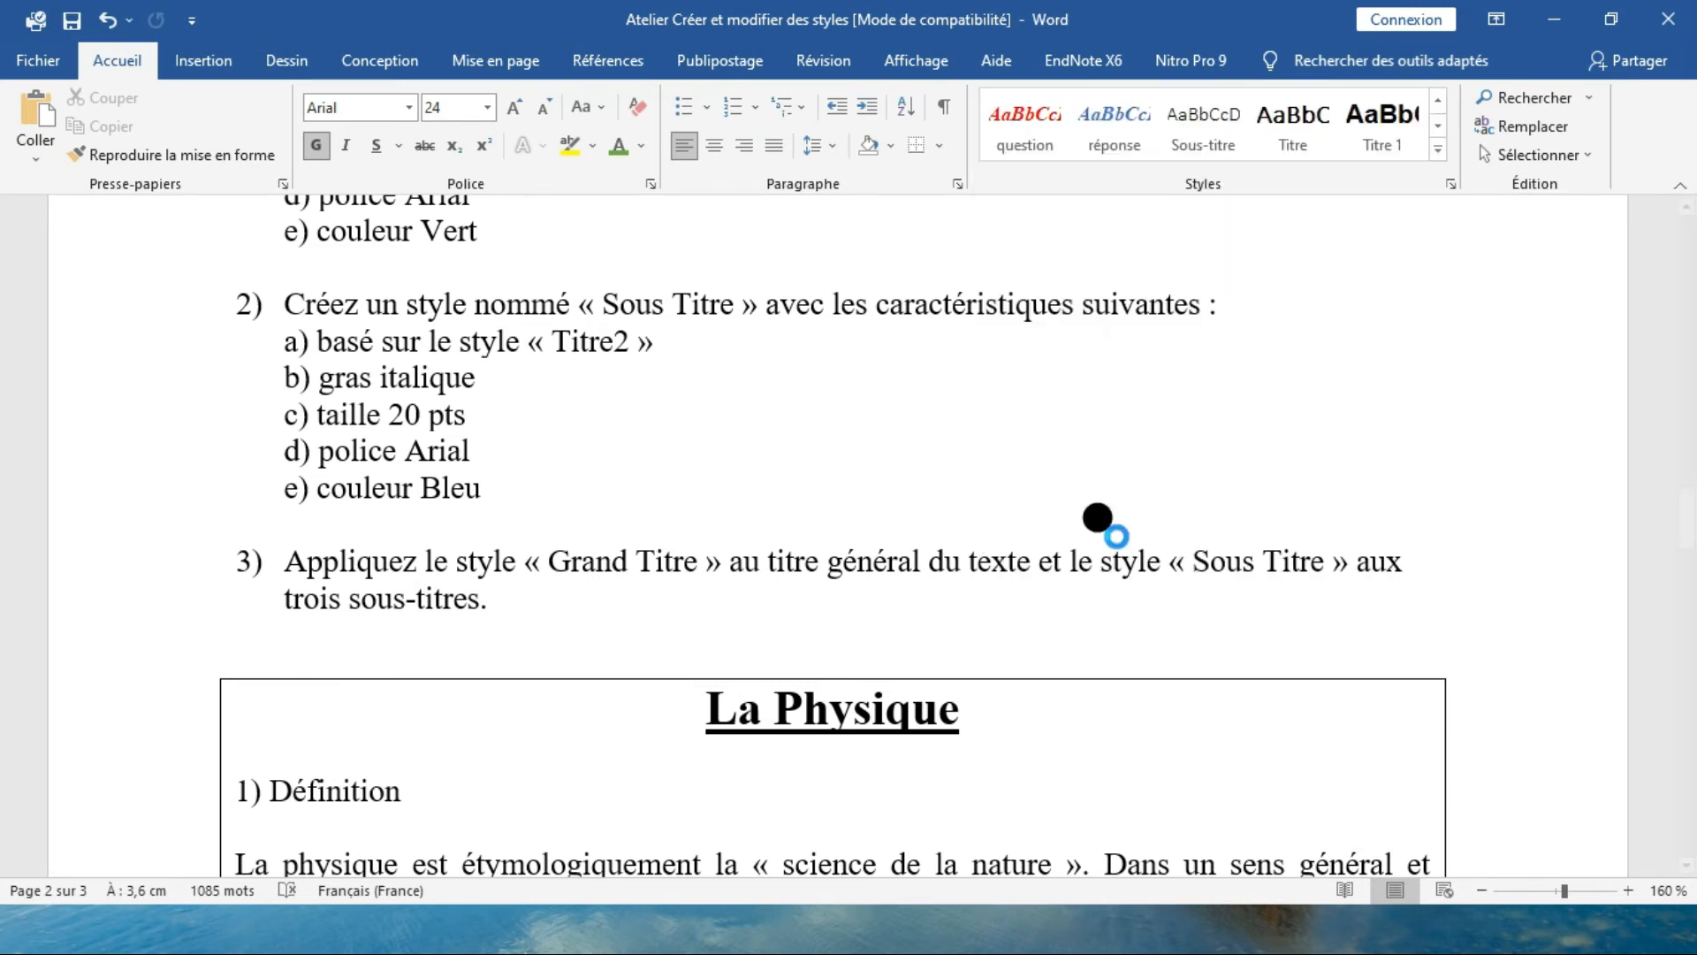
left_click_drag(833, 277, 916, 310)
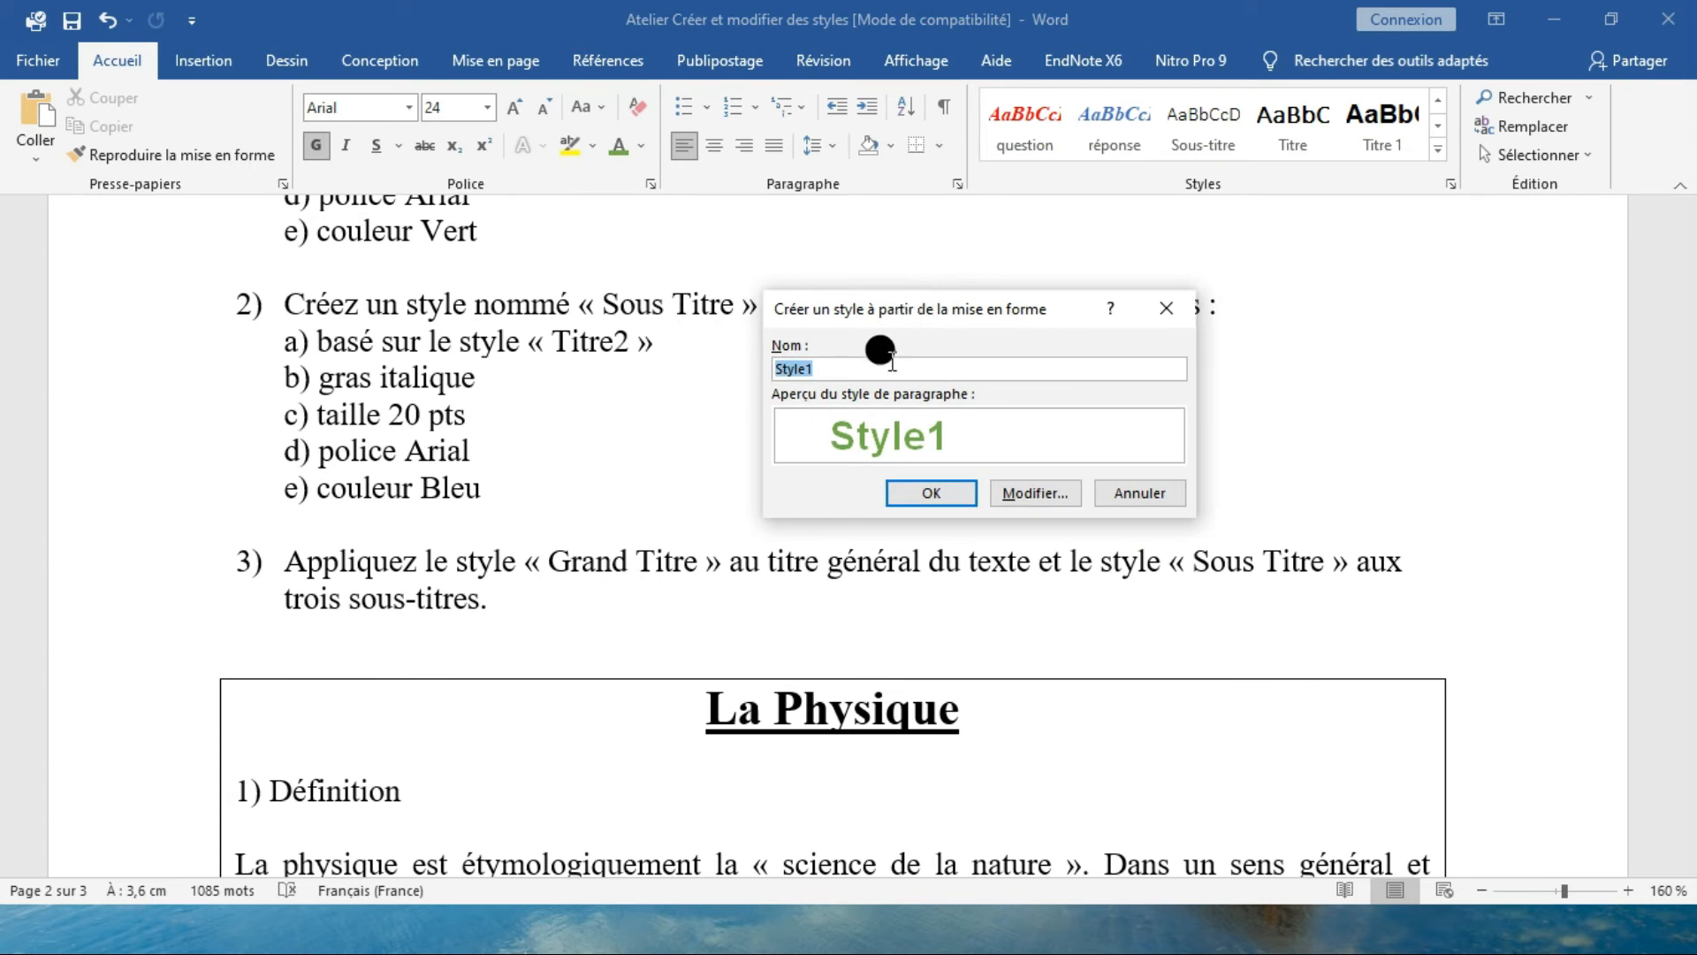
type("S")
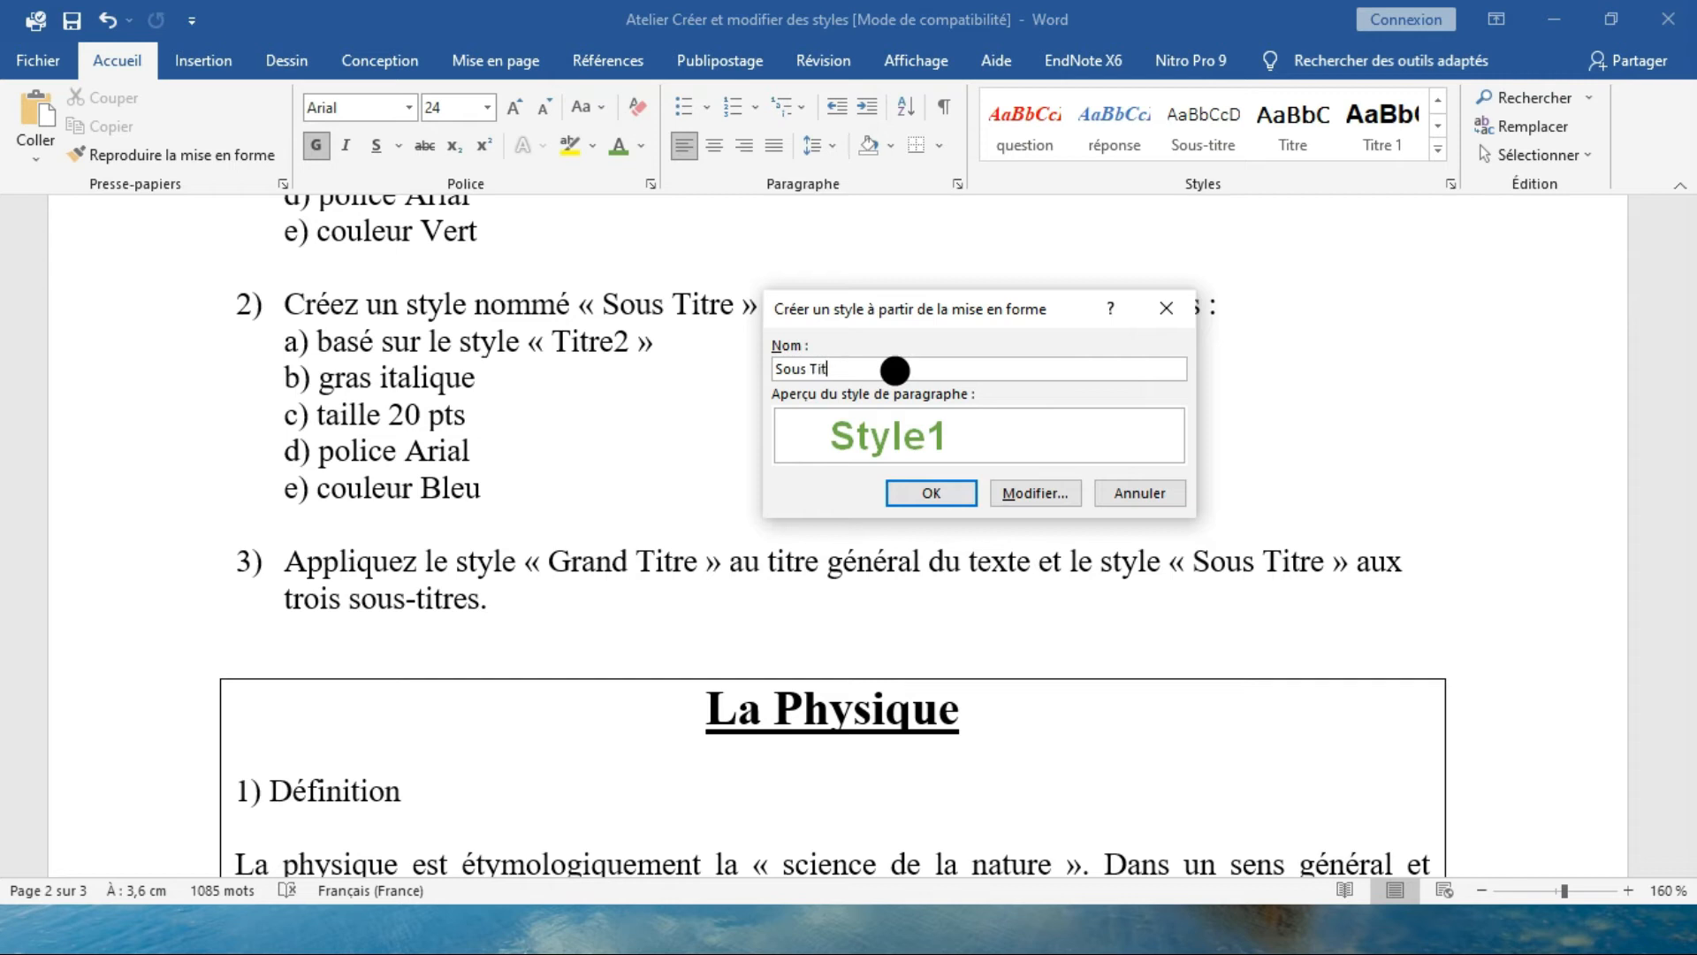
left_click(1027, 493)
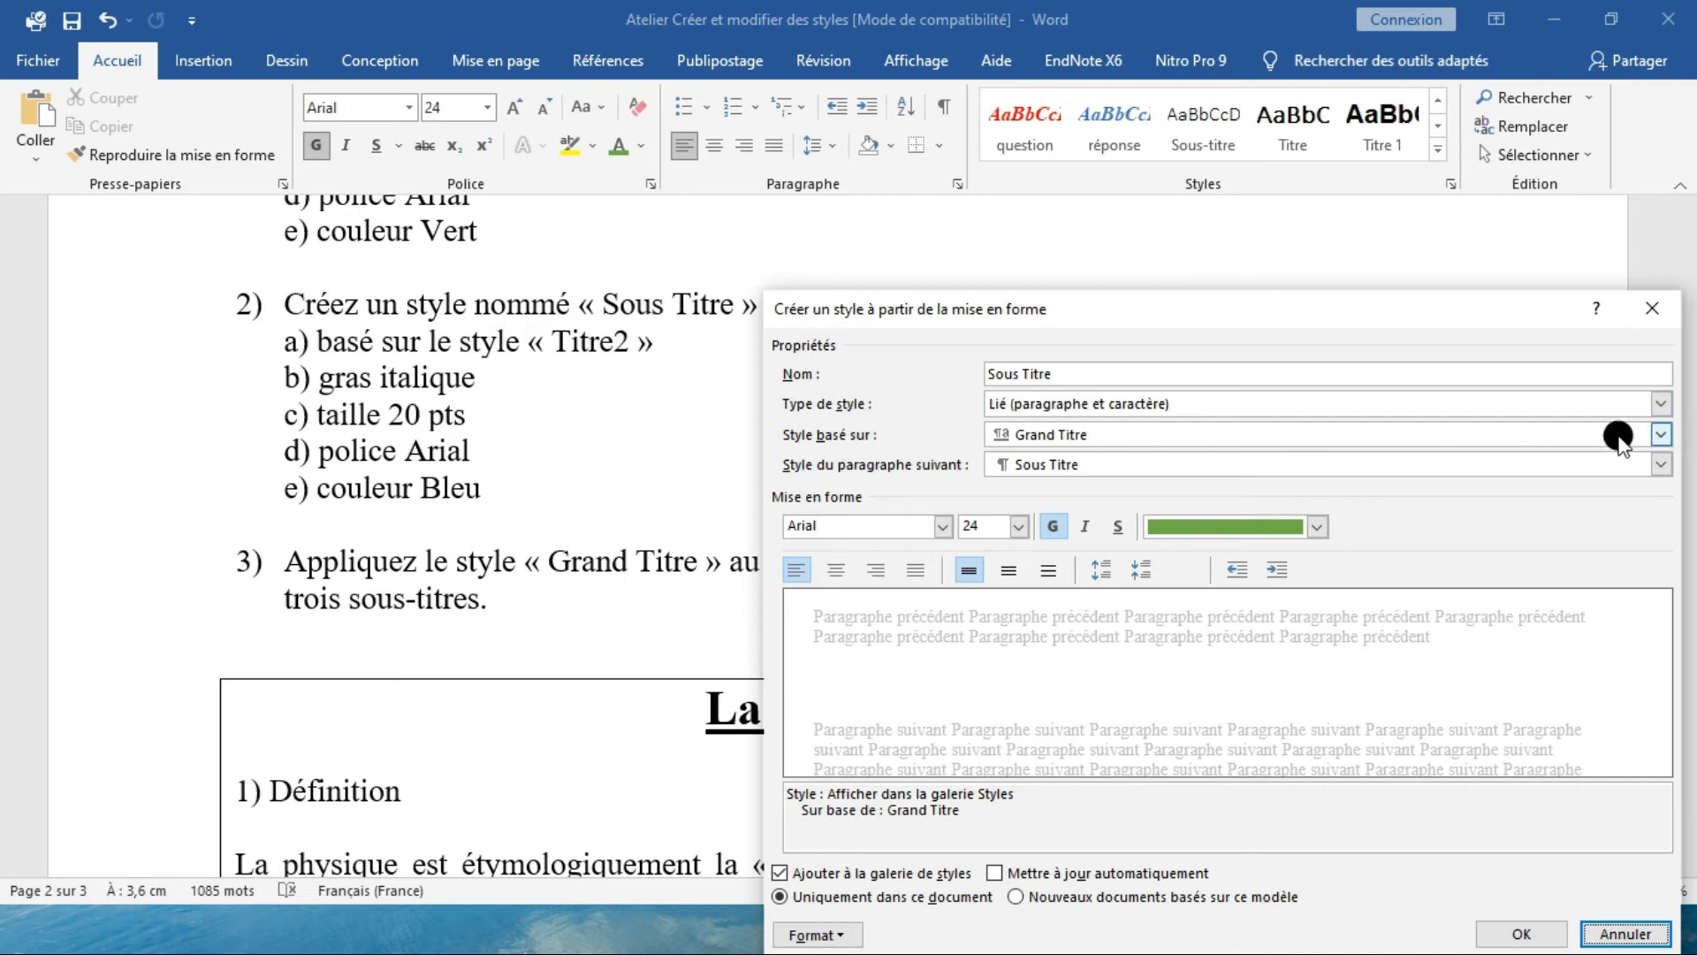
Step: Base the Sous Titre style on the "Titre 2" style
left_click(1660, 434)
scroll(1450, 566, "down", 3)
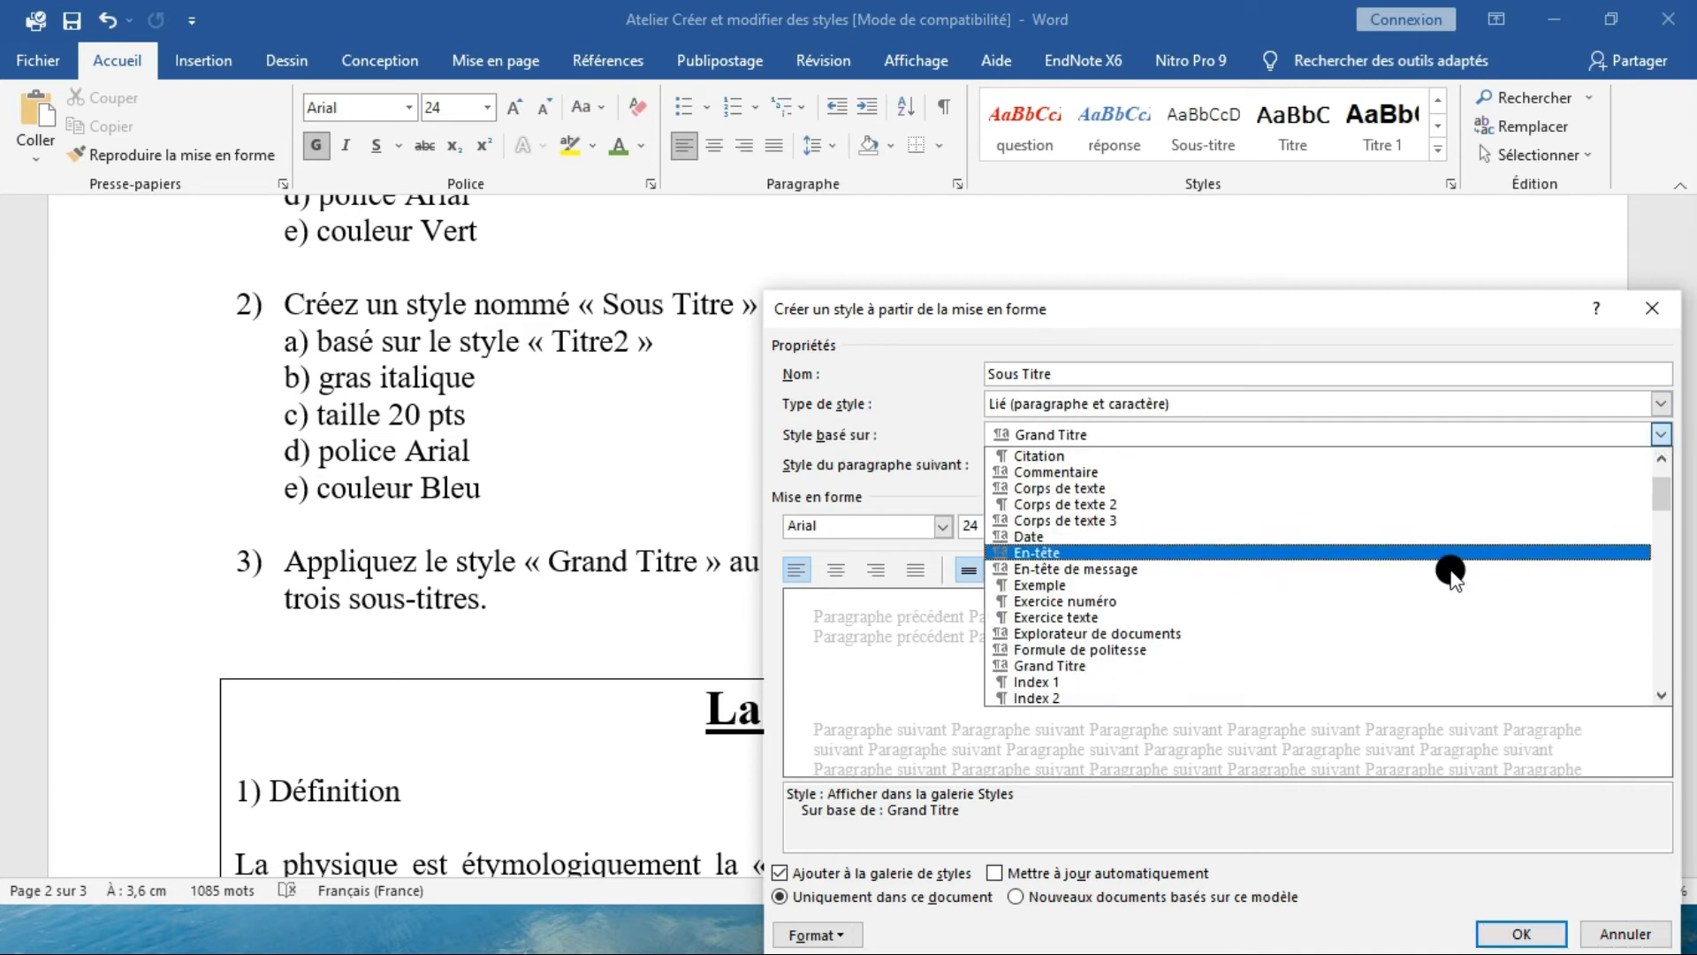
scroll(1368, 597, "down", 6)
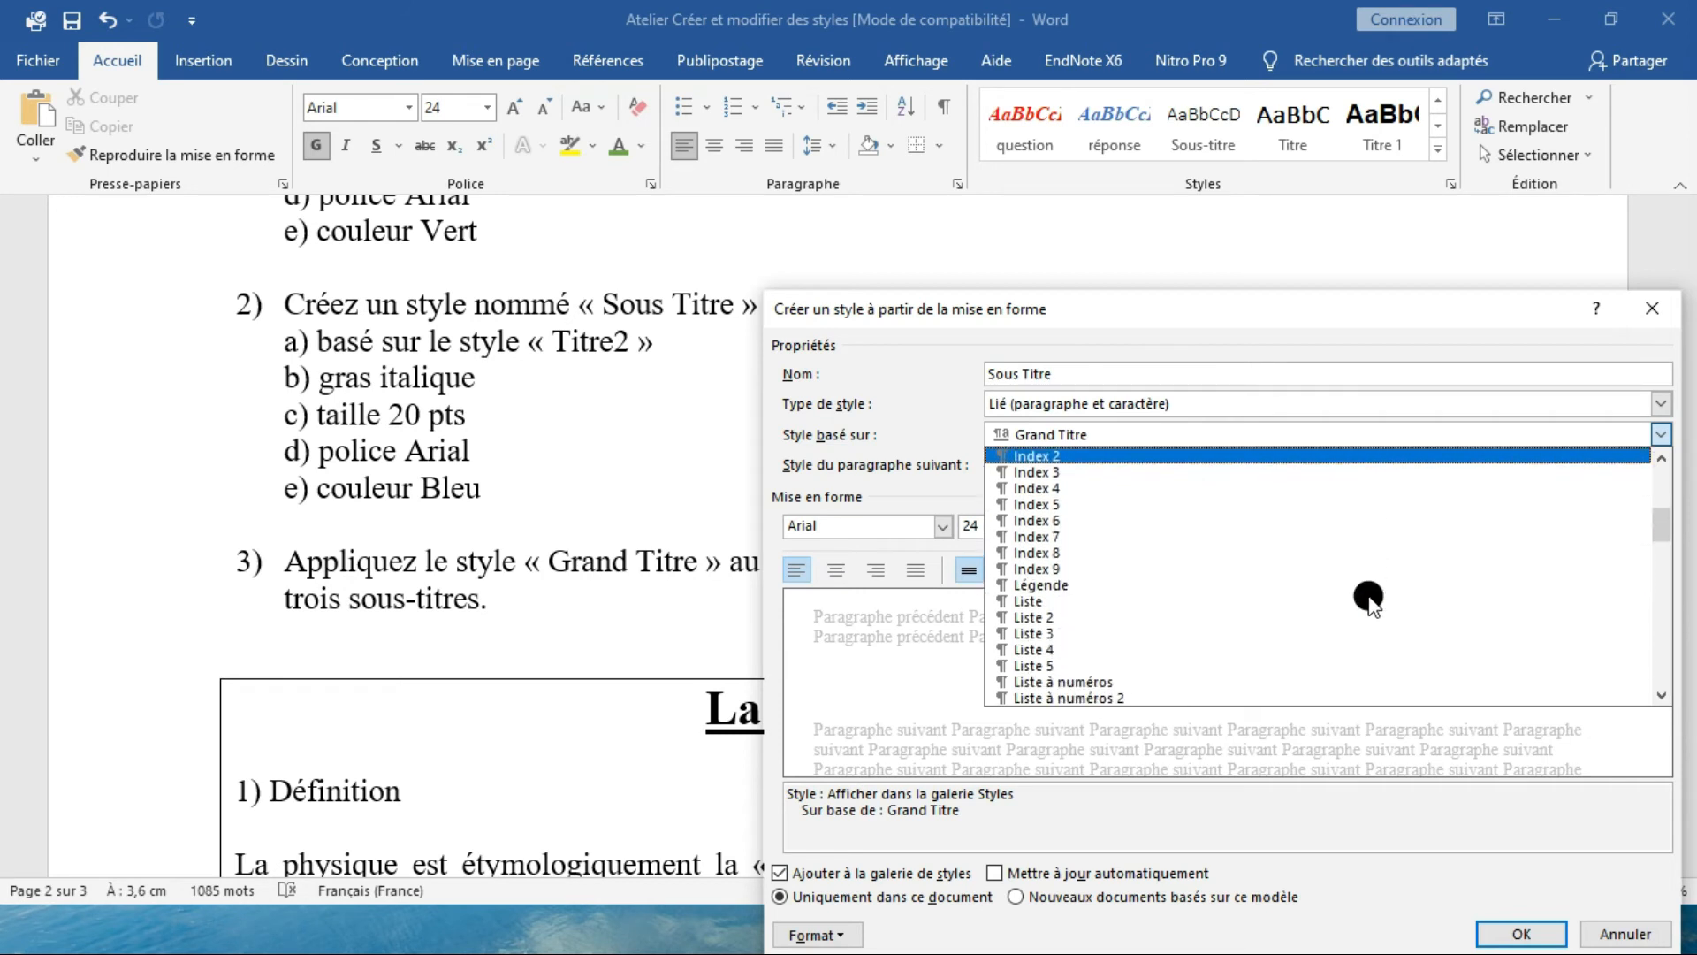
scroll(1369, 597, "down", 13)
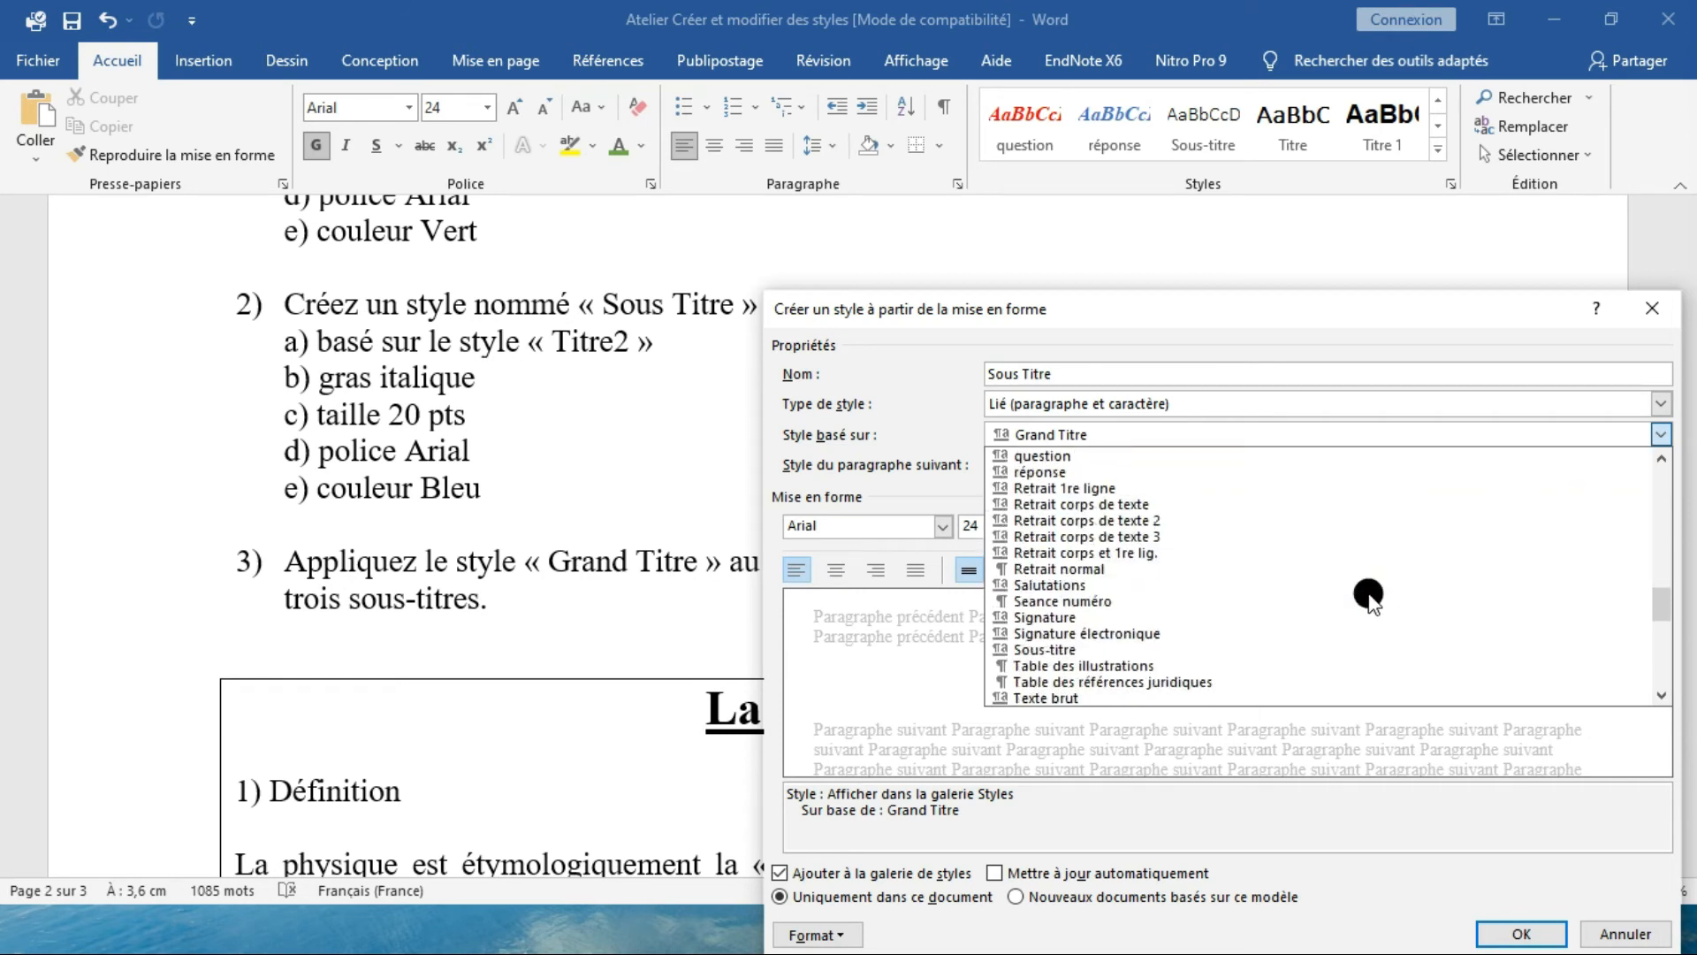
scroll(1368, 597, "down", 1)
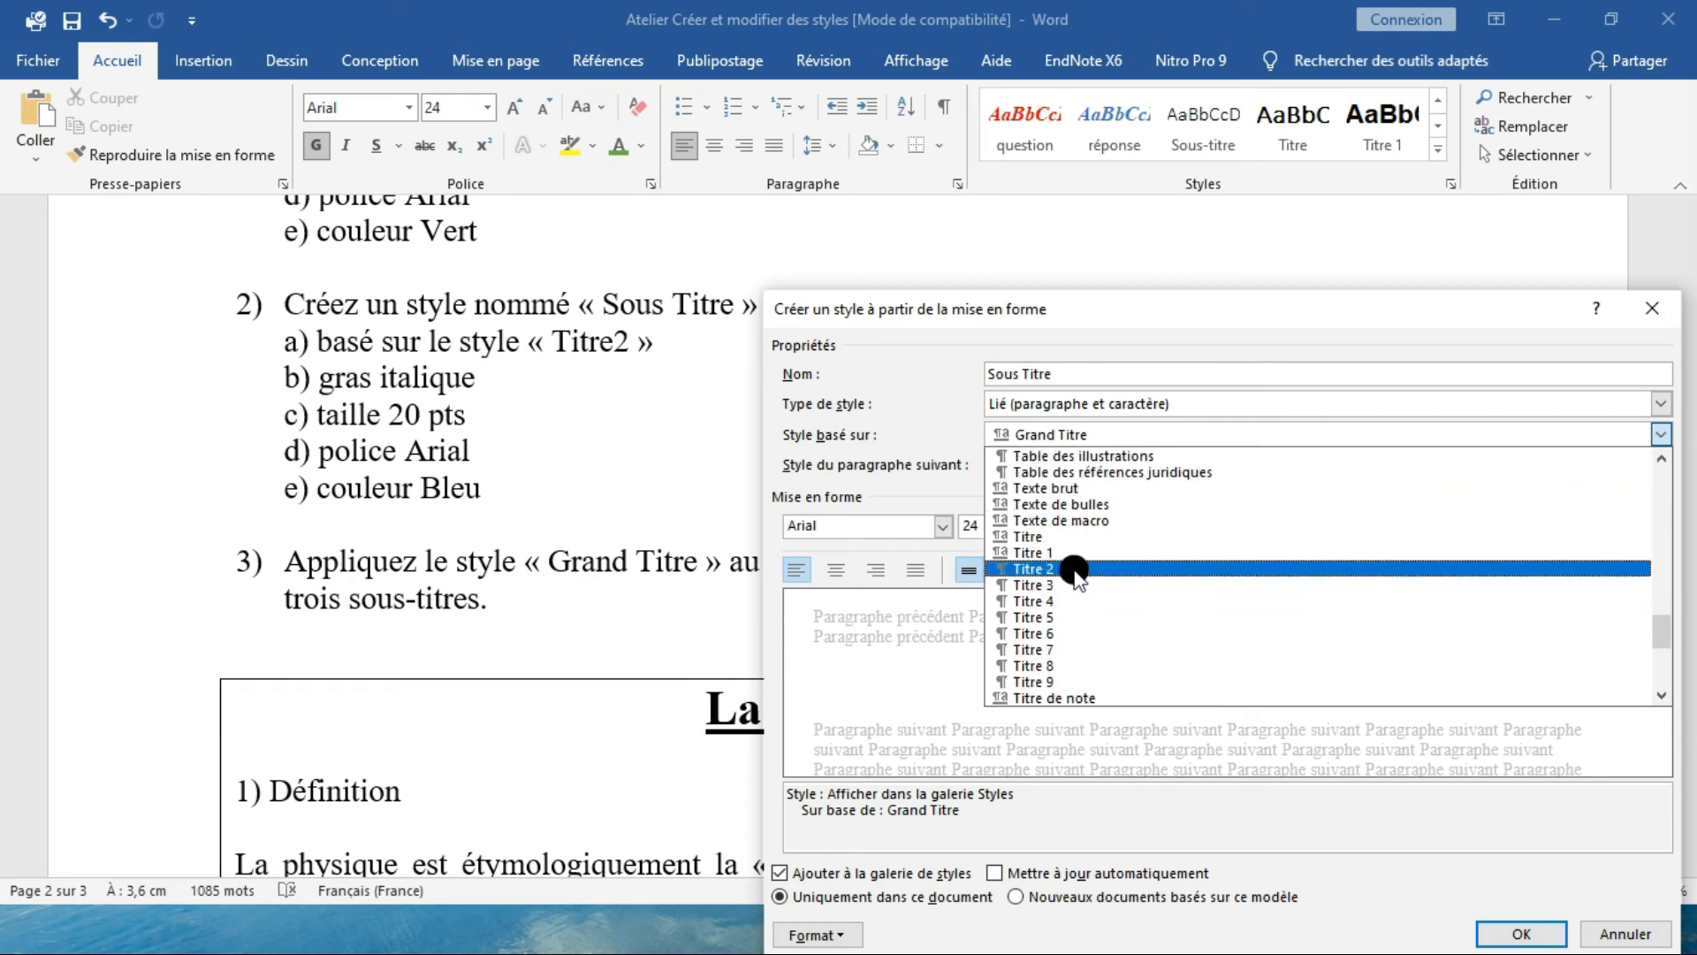
left_click(1075, 570)
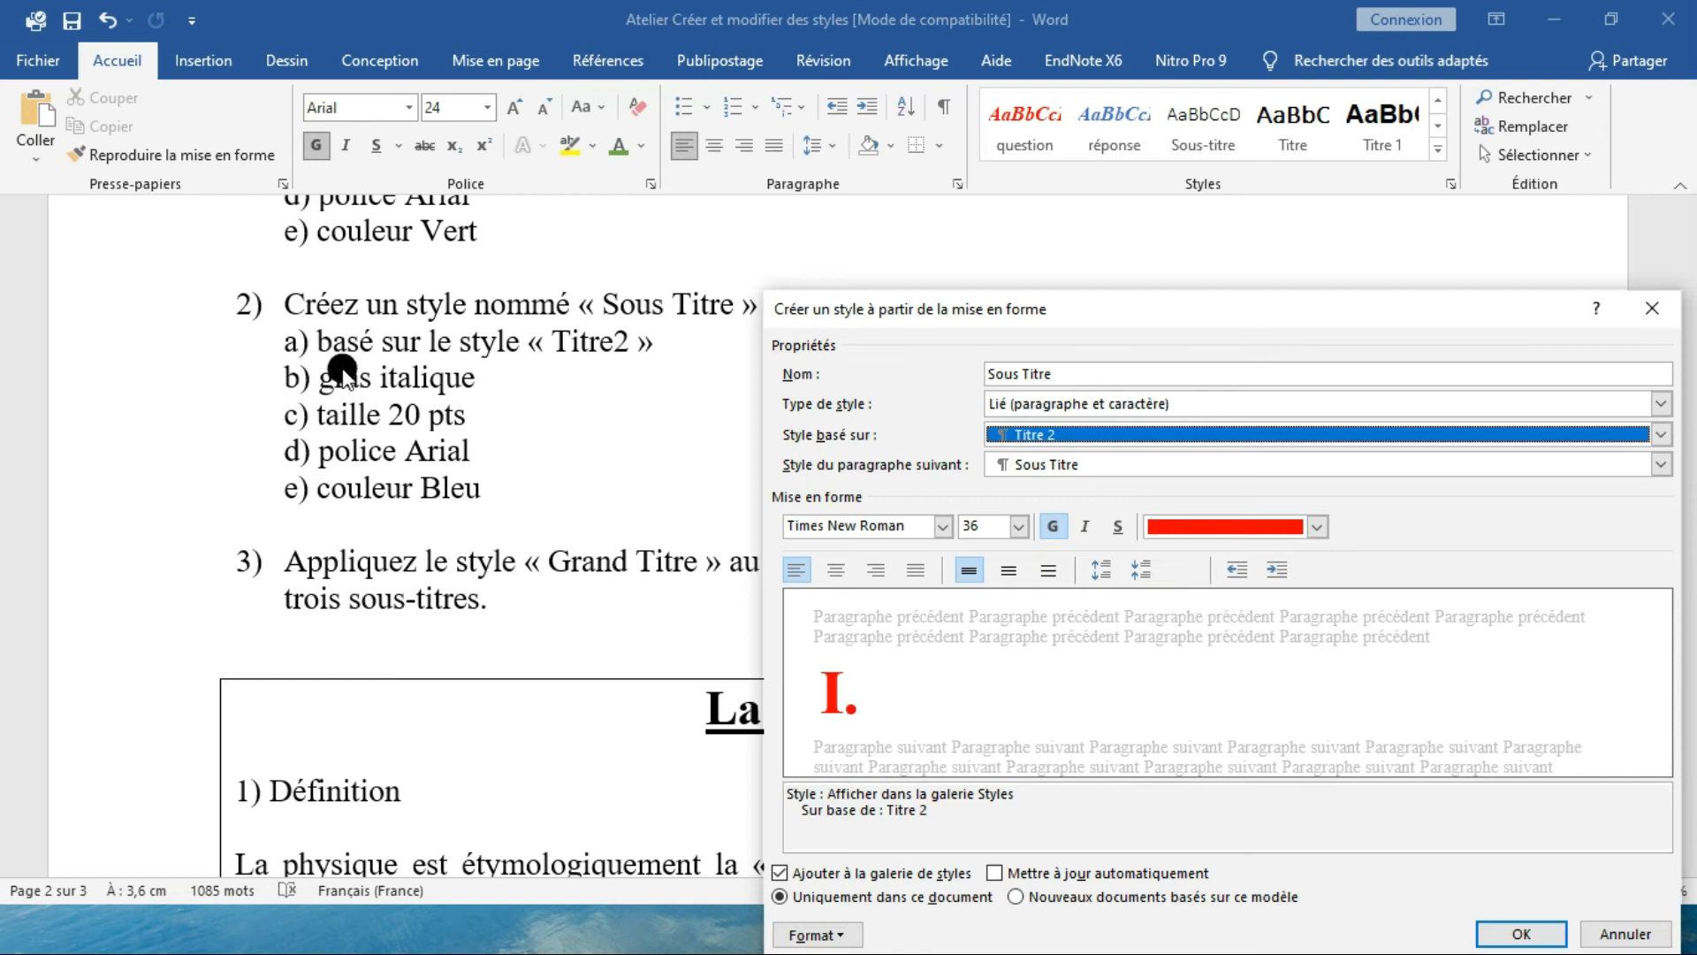
Step: Format the Sous Titre style as bold italic, 20 pt, in the Arial font
left_click(1060, 537)
left_click(1088, 531)
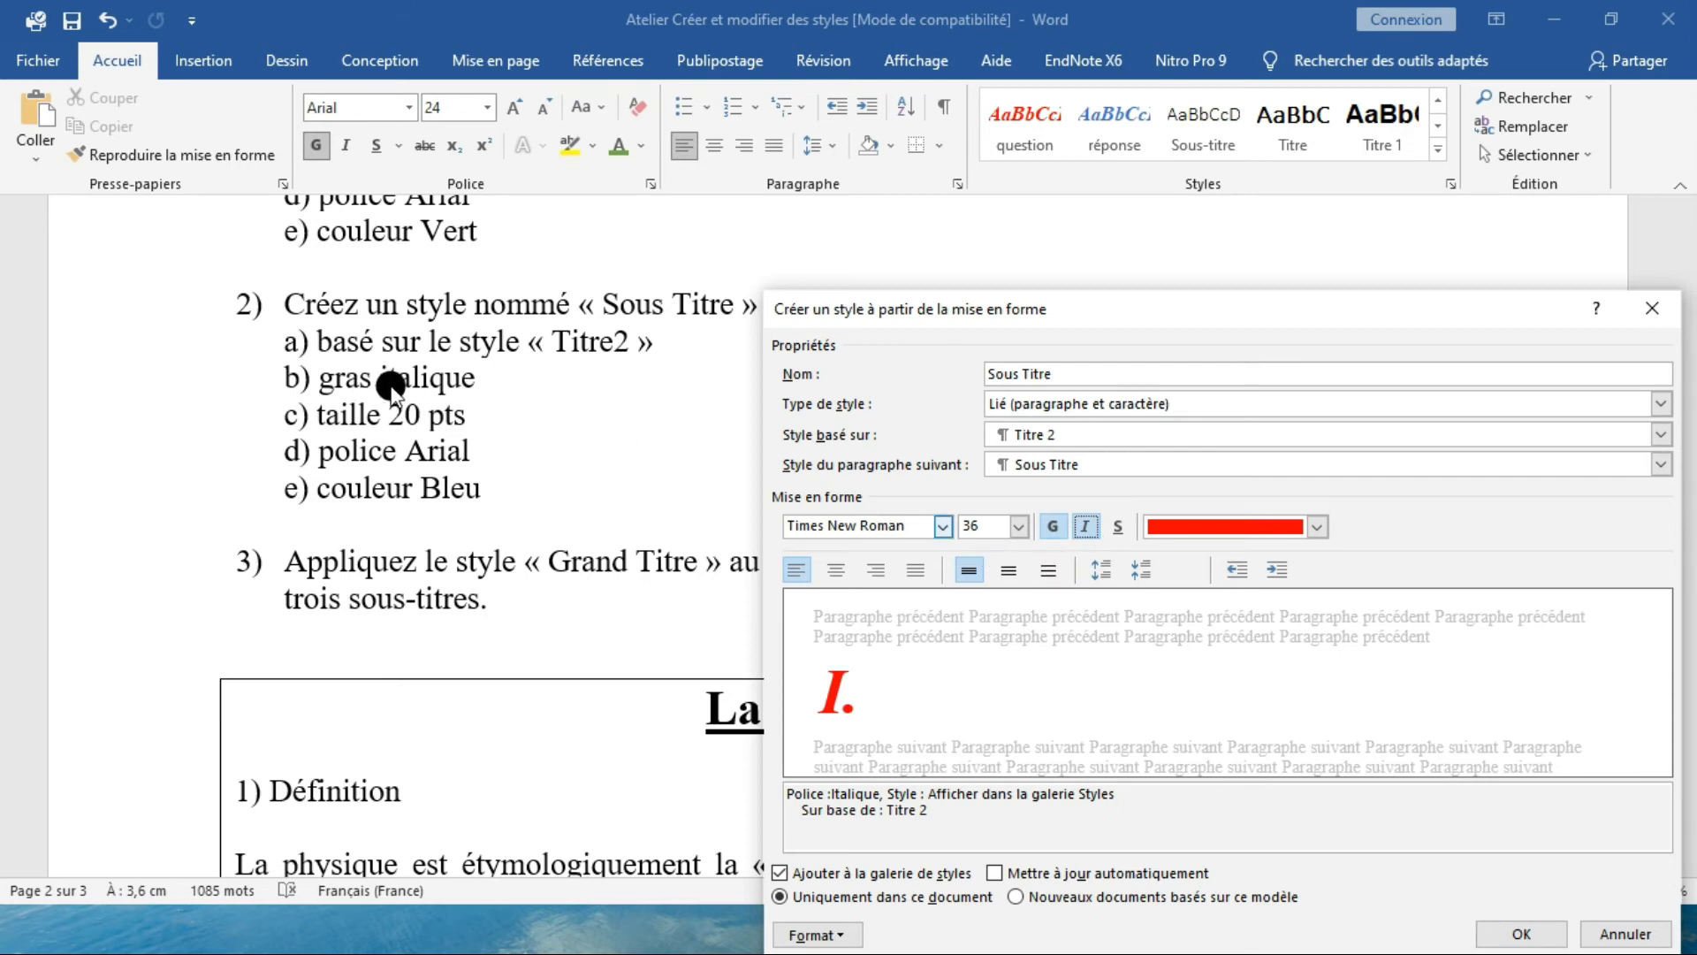
left_click(1021, 527)
left_click(979, 647)
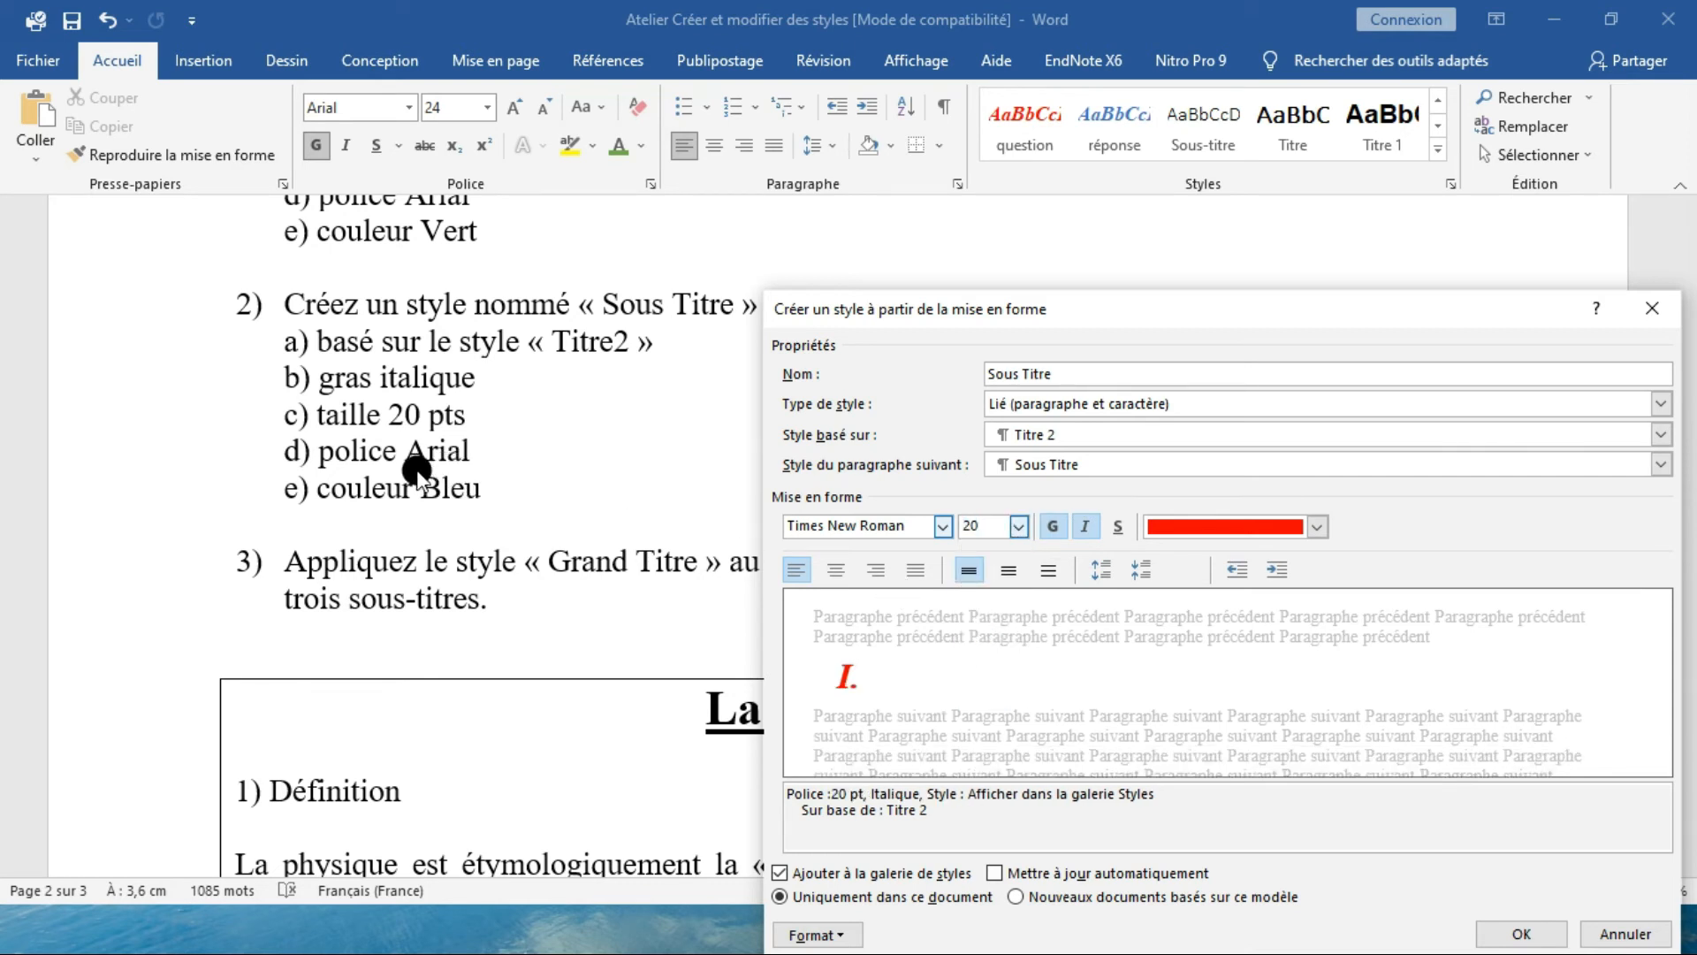
left_click(944, 527)
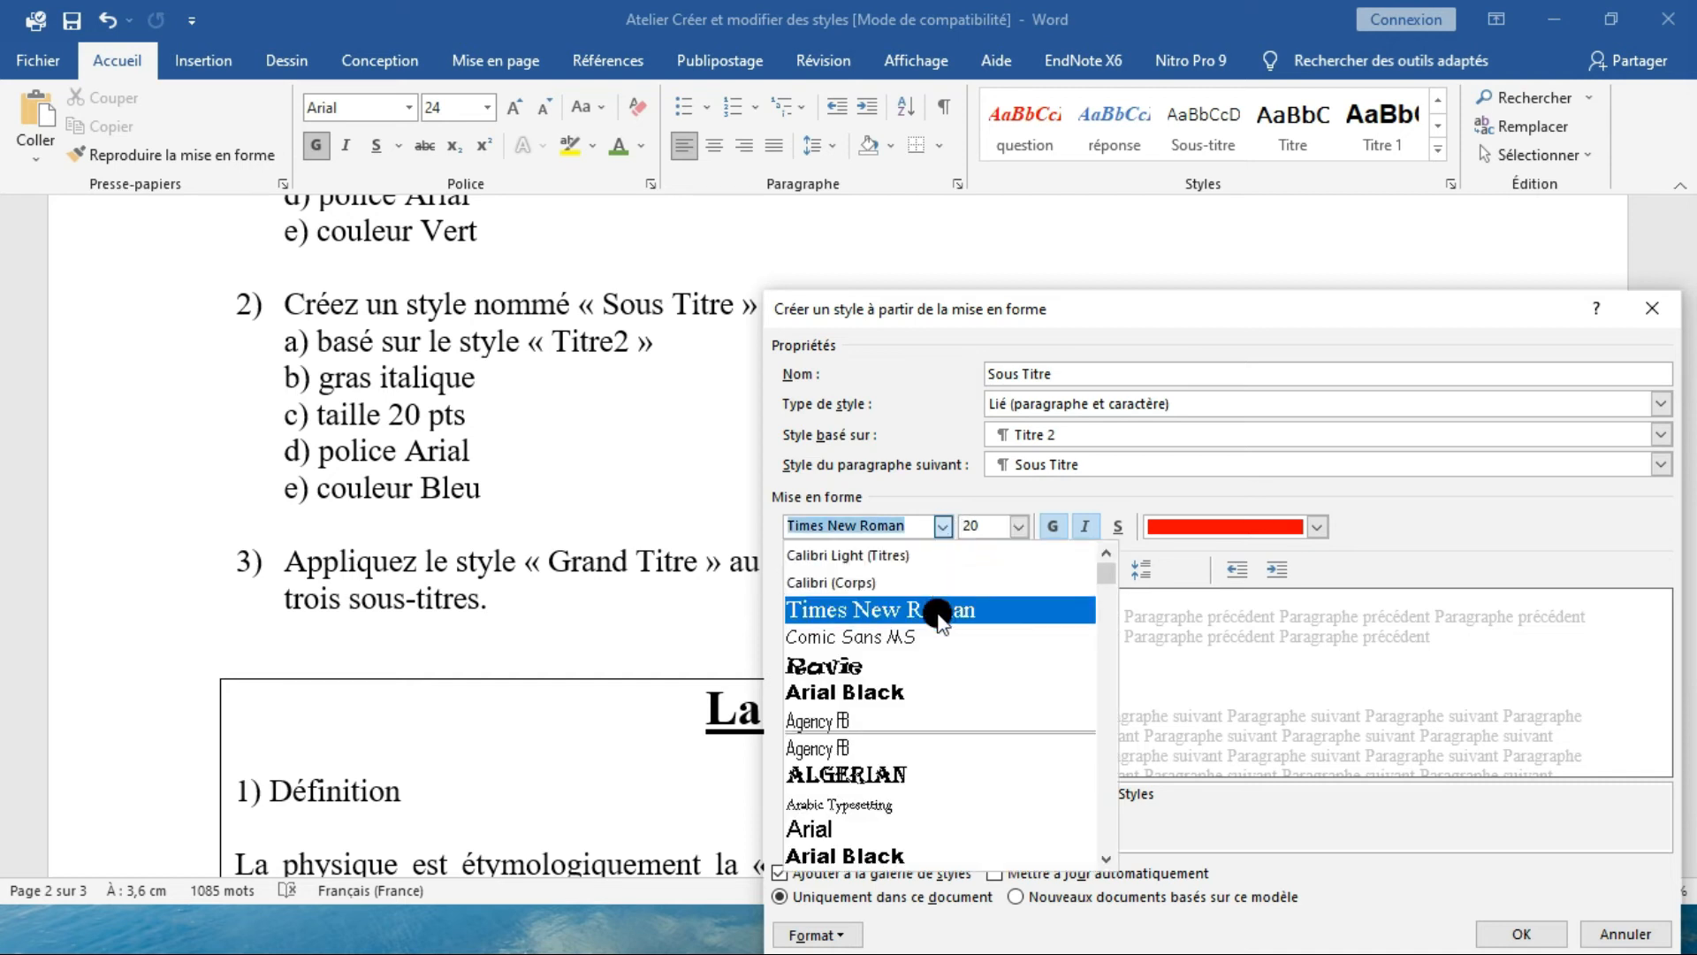
scroll(955, 676, "down", 1)
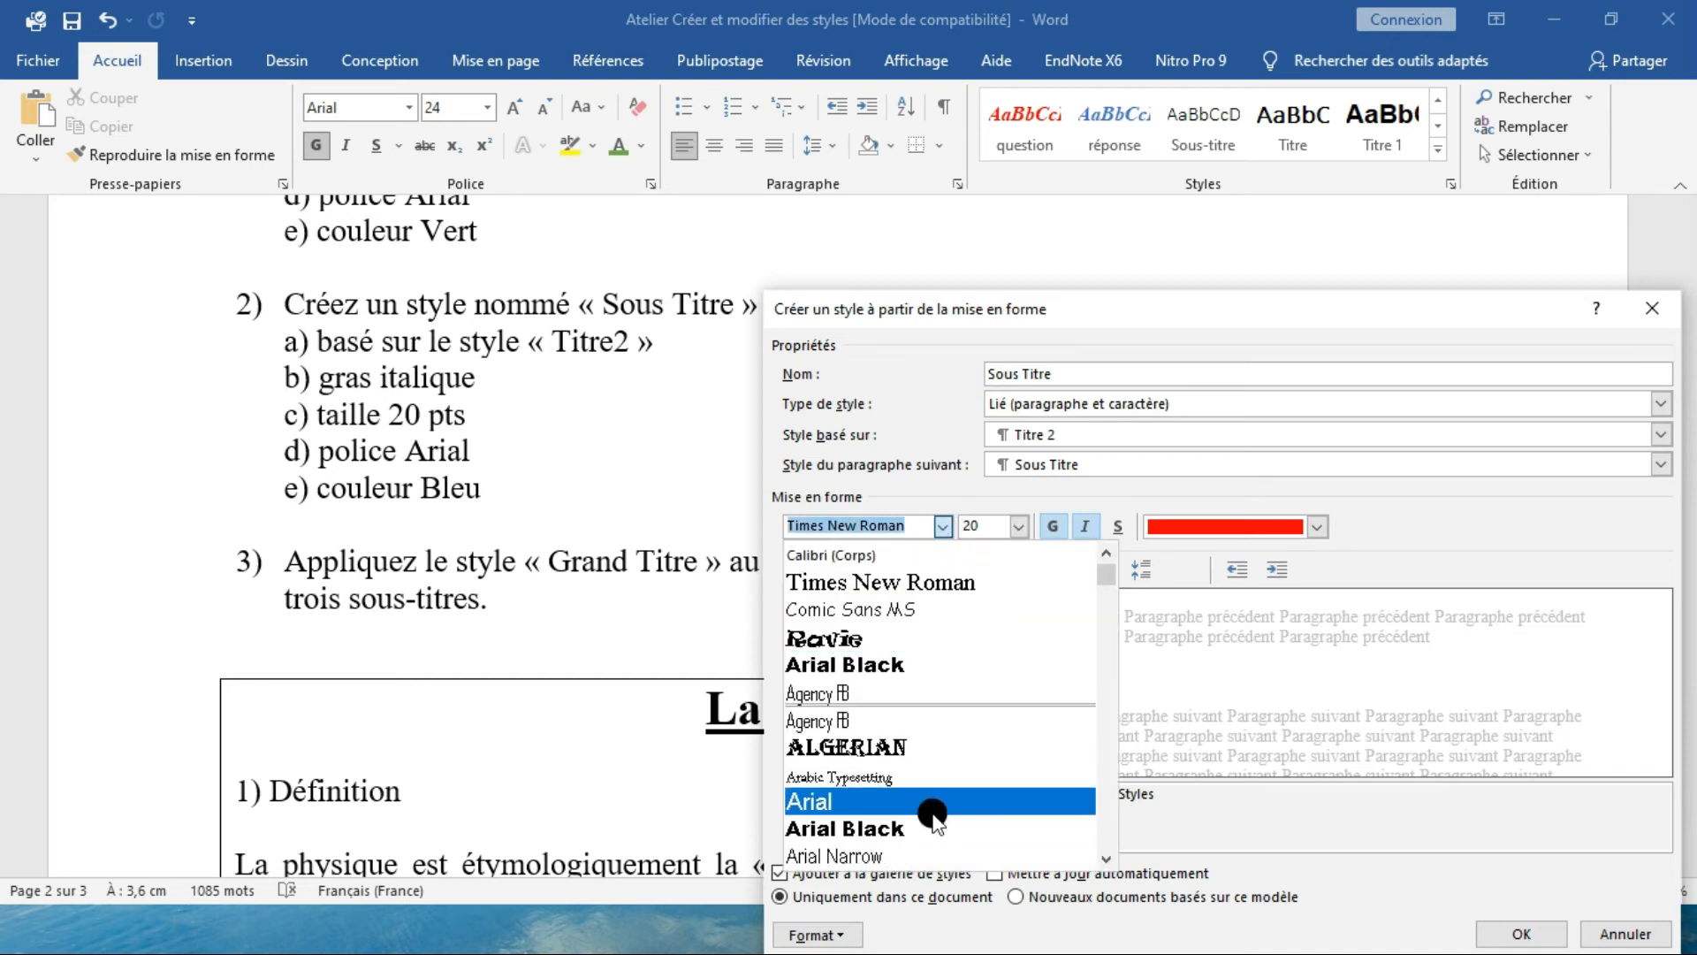
left_click(933, 804)
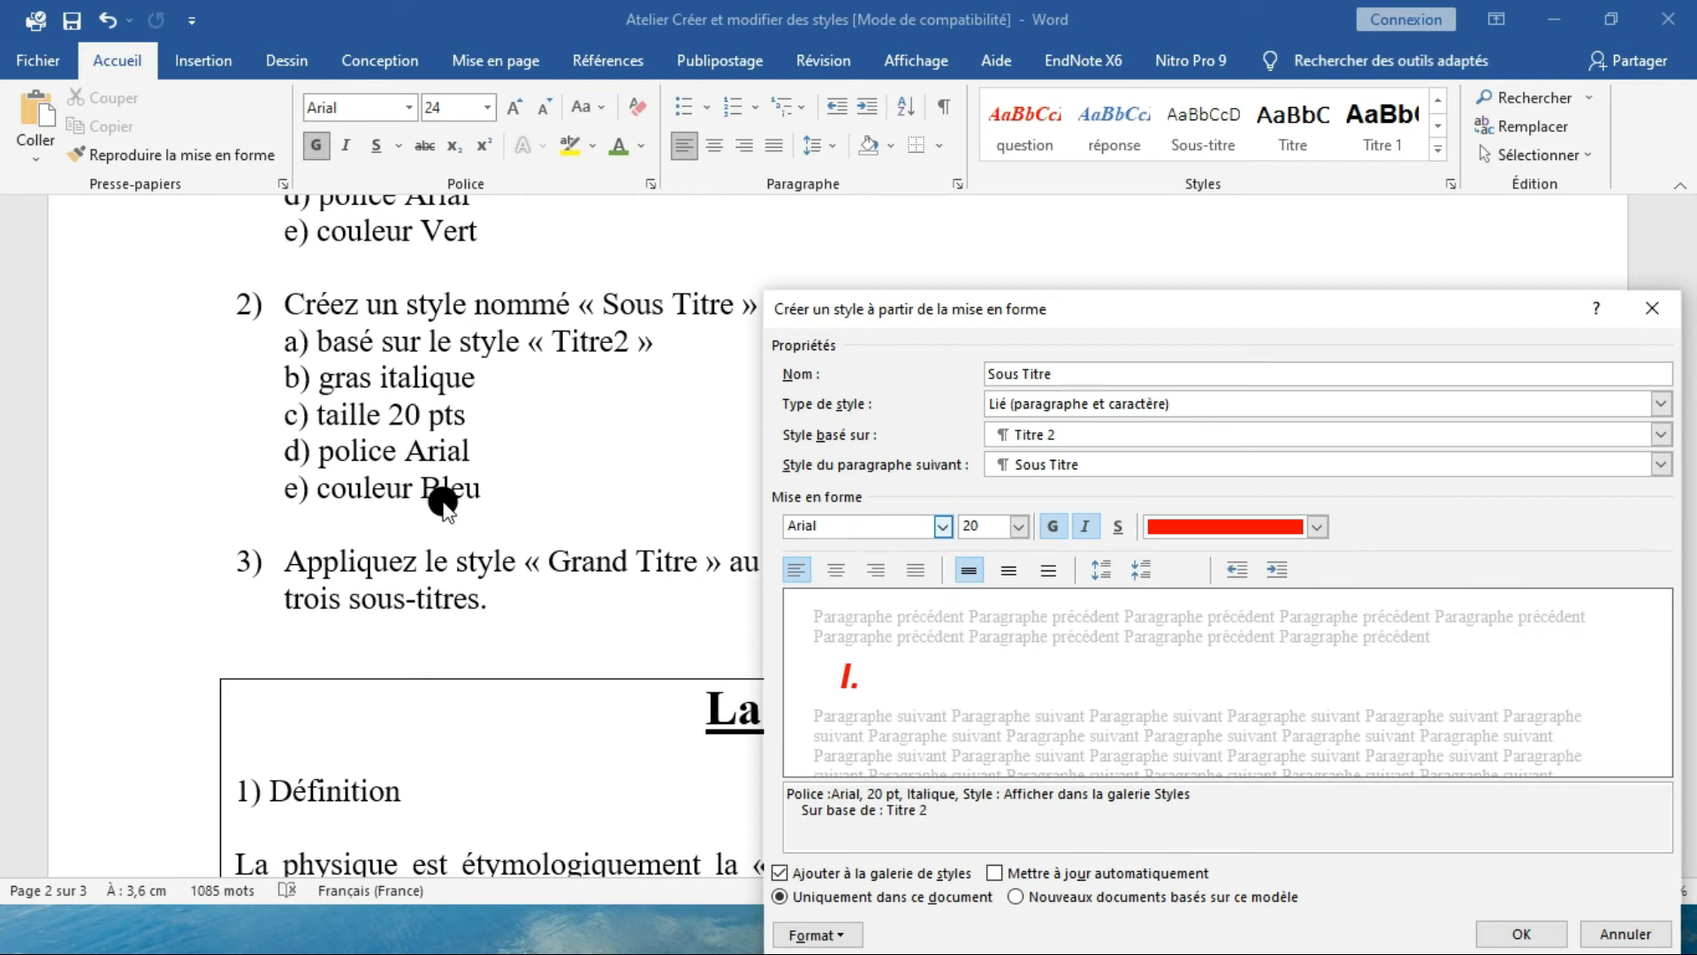
Step: Colour the Sous Titre style blue Accent 1, save it and check both new styles in the style gallery
left_click(1312, 526)
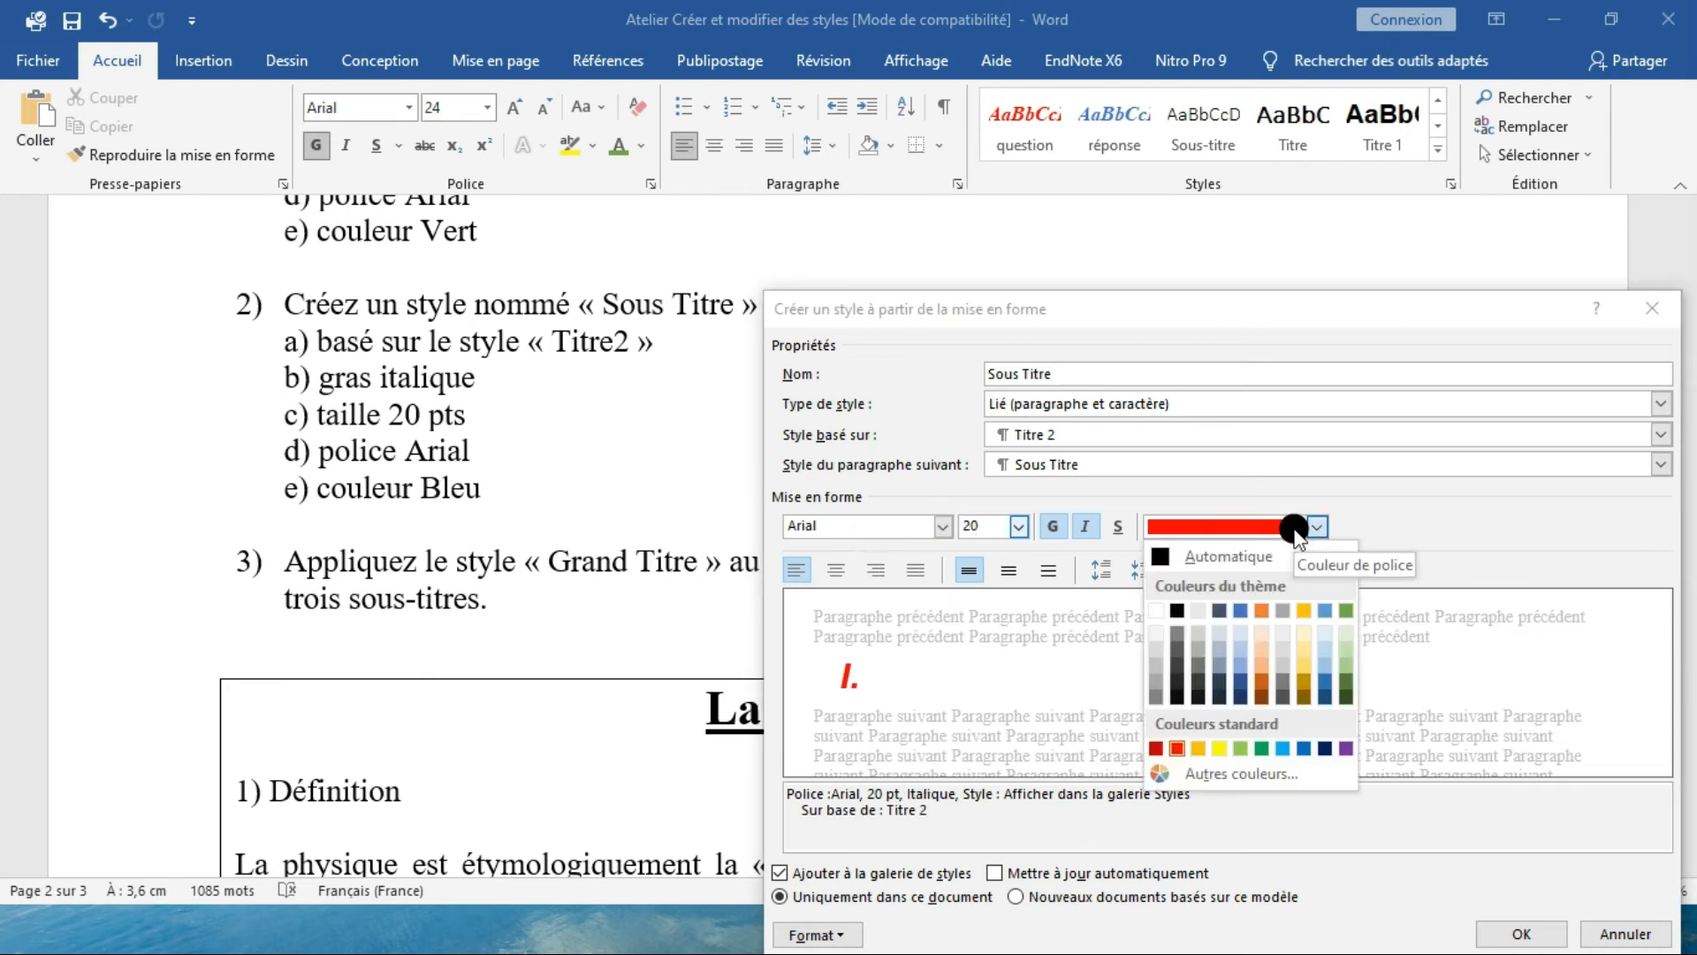
left_click(1242, 610)
left_click_drag(1320, 310, 1224, 104)
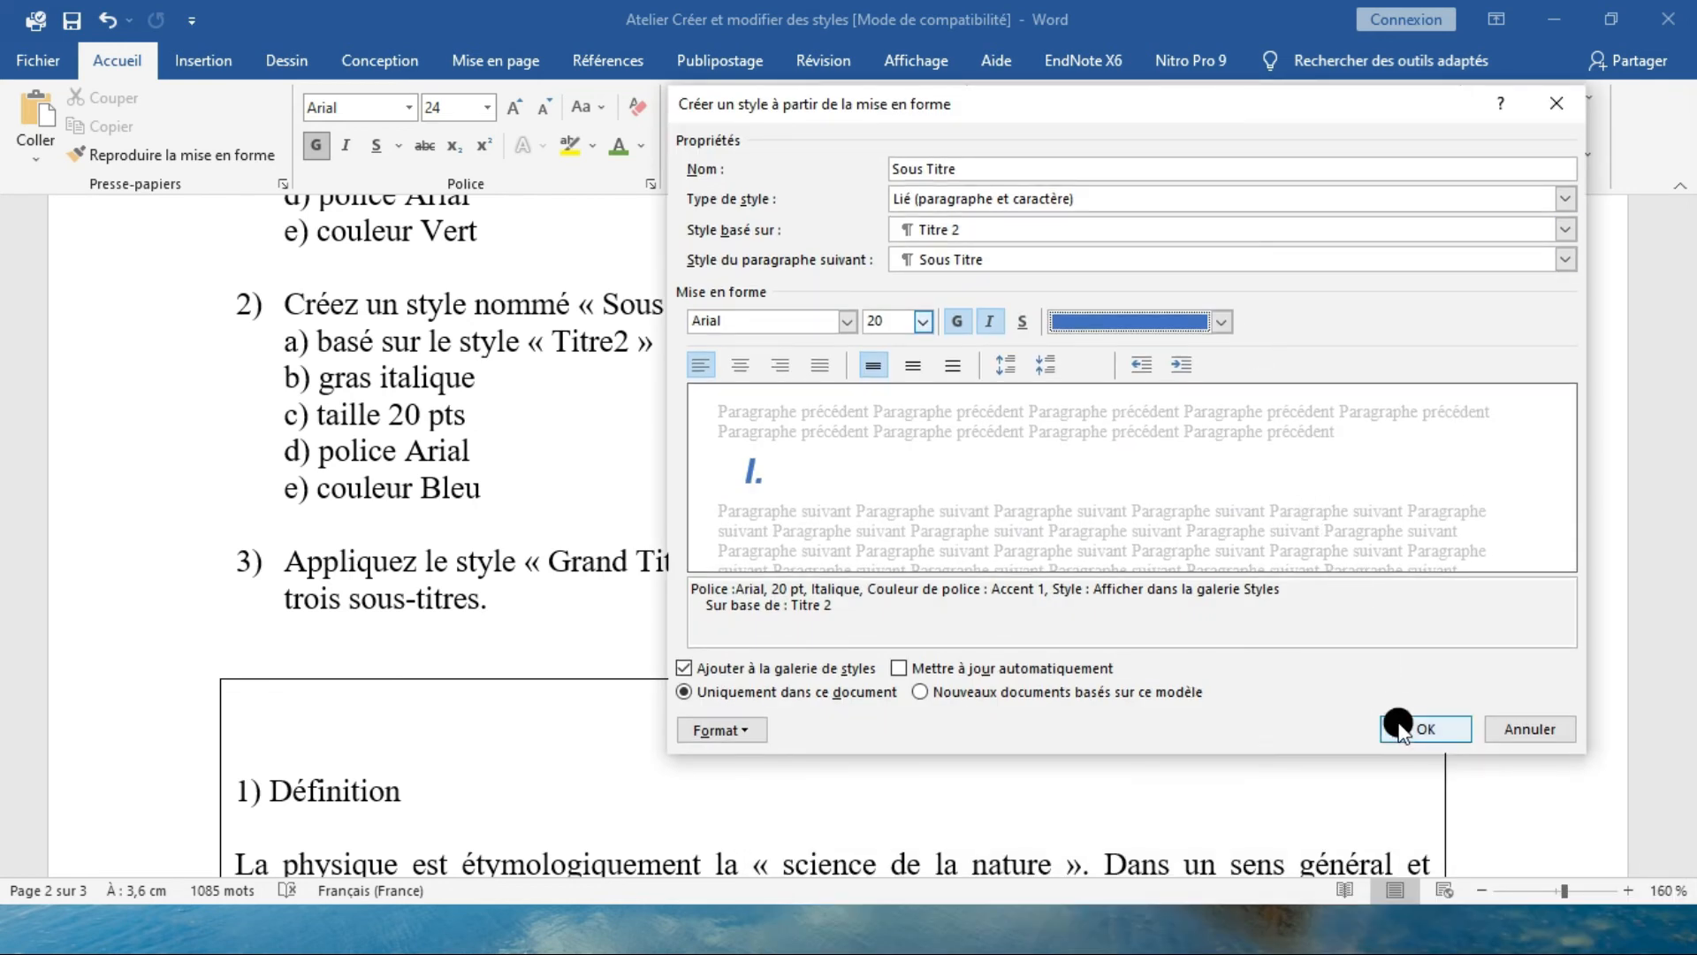
left_click(1426, 729)
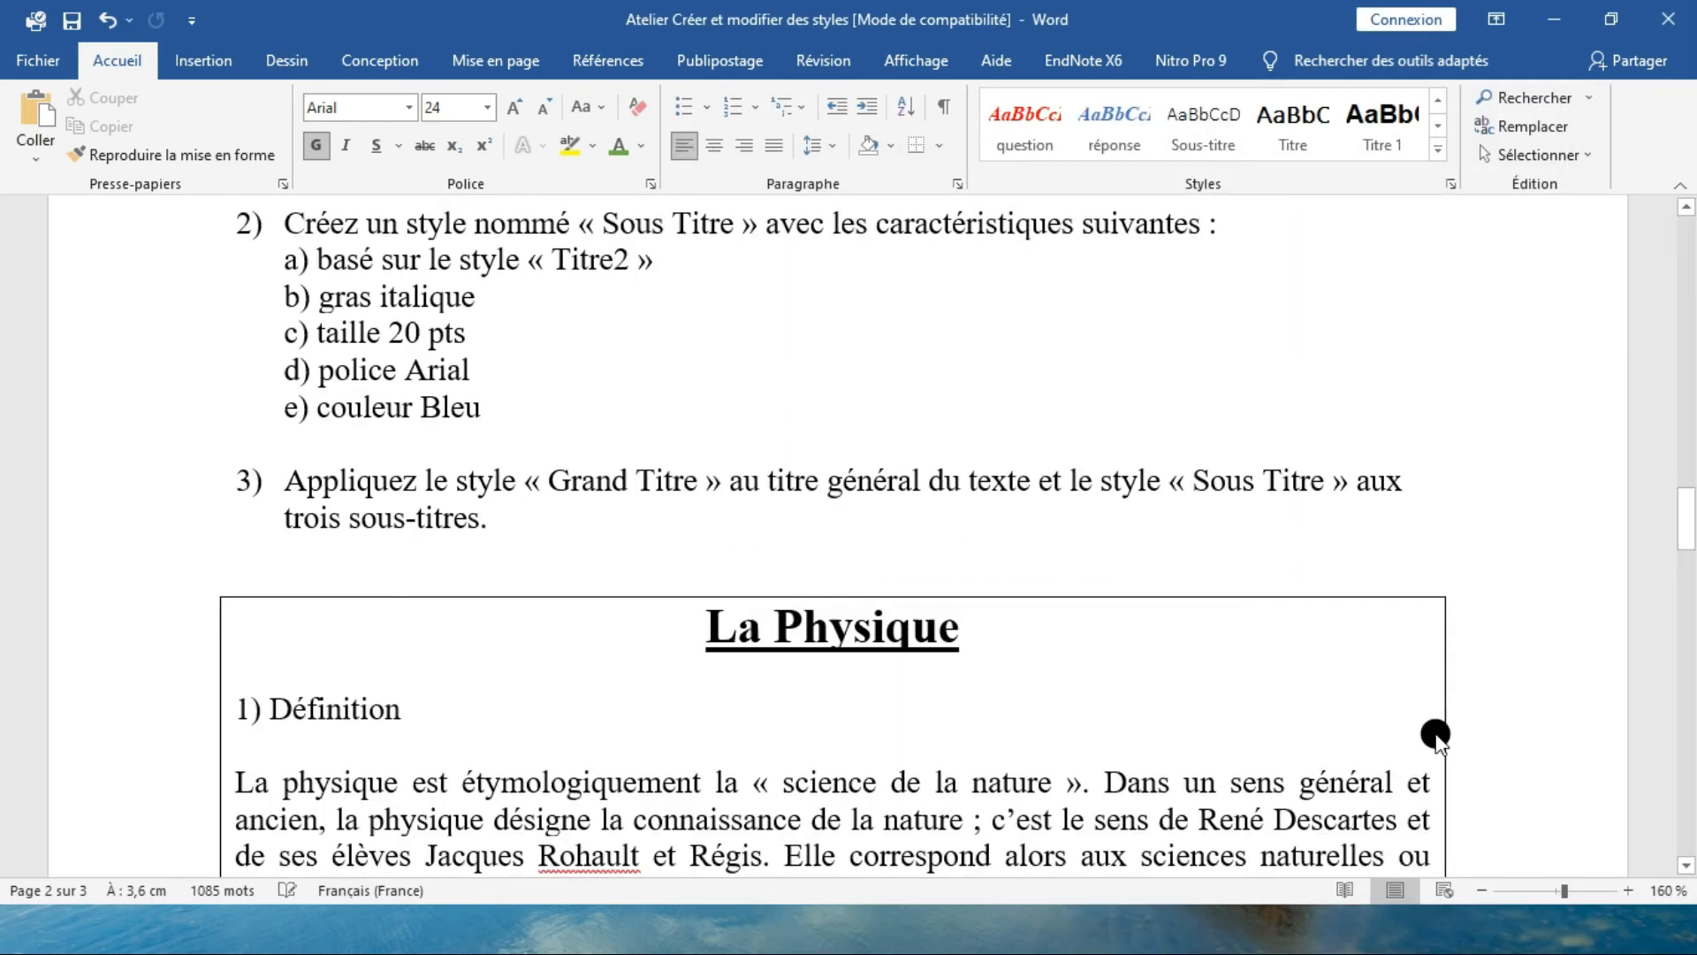
left_click(1439, 148)
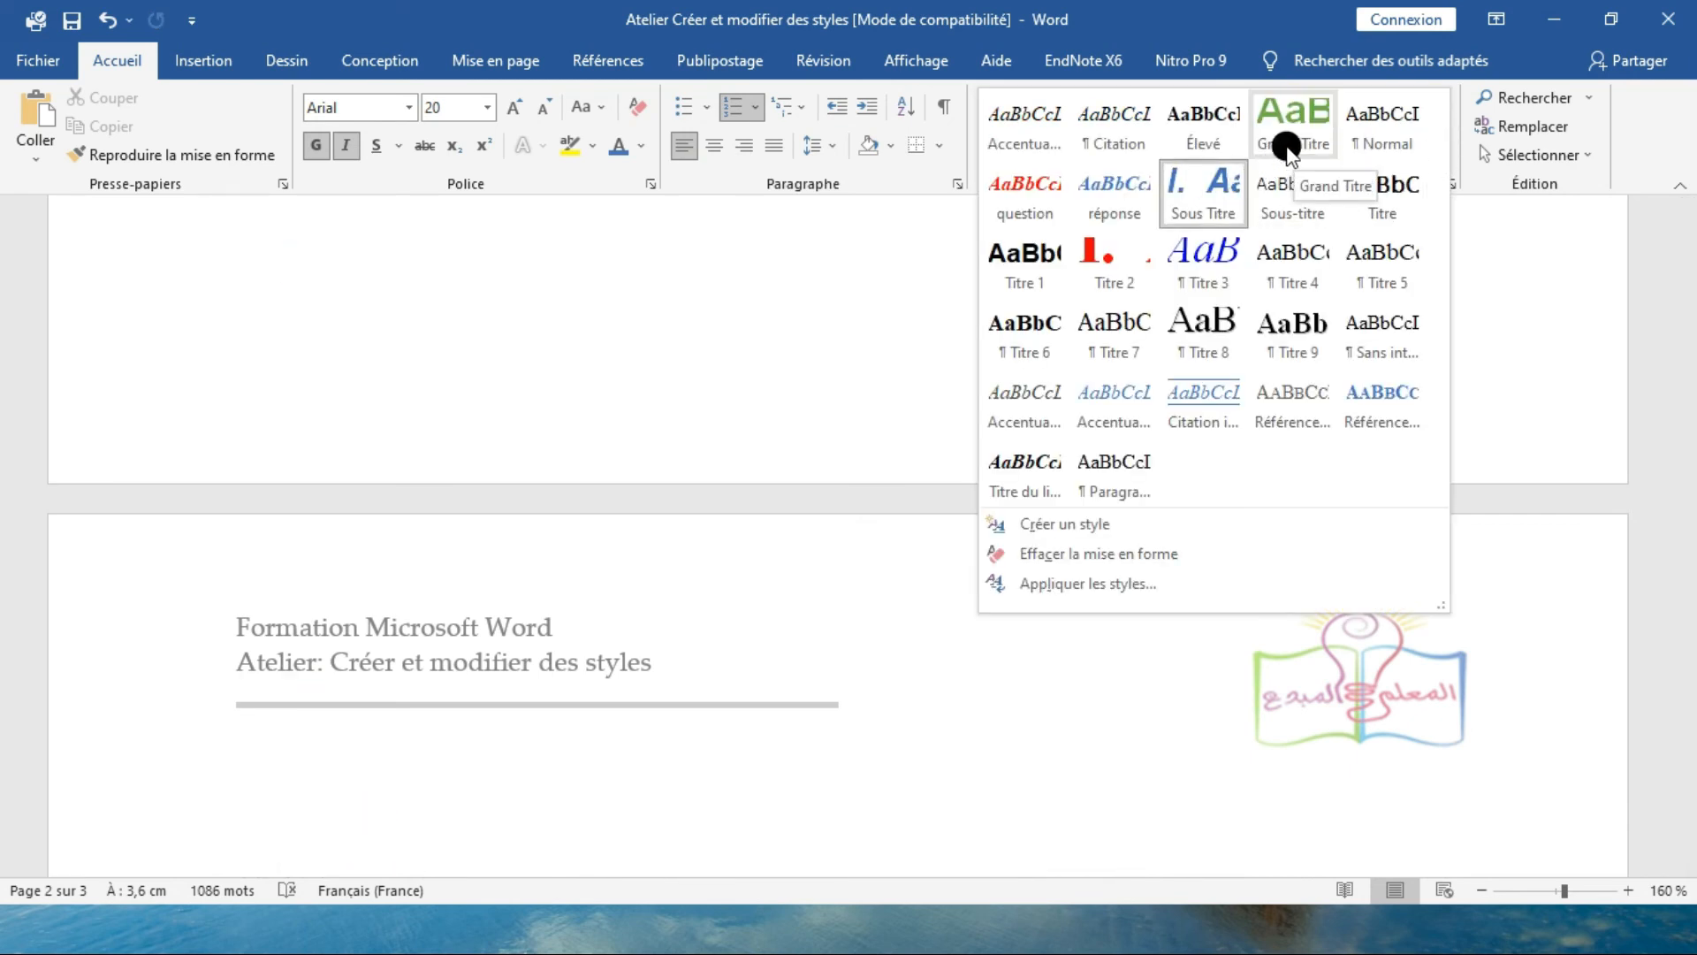
left_click(936, 604)
Step: Examine instruction 3 and locate the general title and the three subtitles in the text about physics
scroll(955, 639, "down", 10)
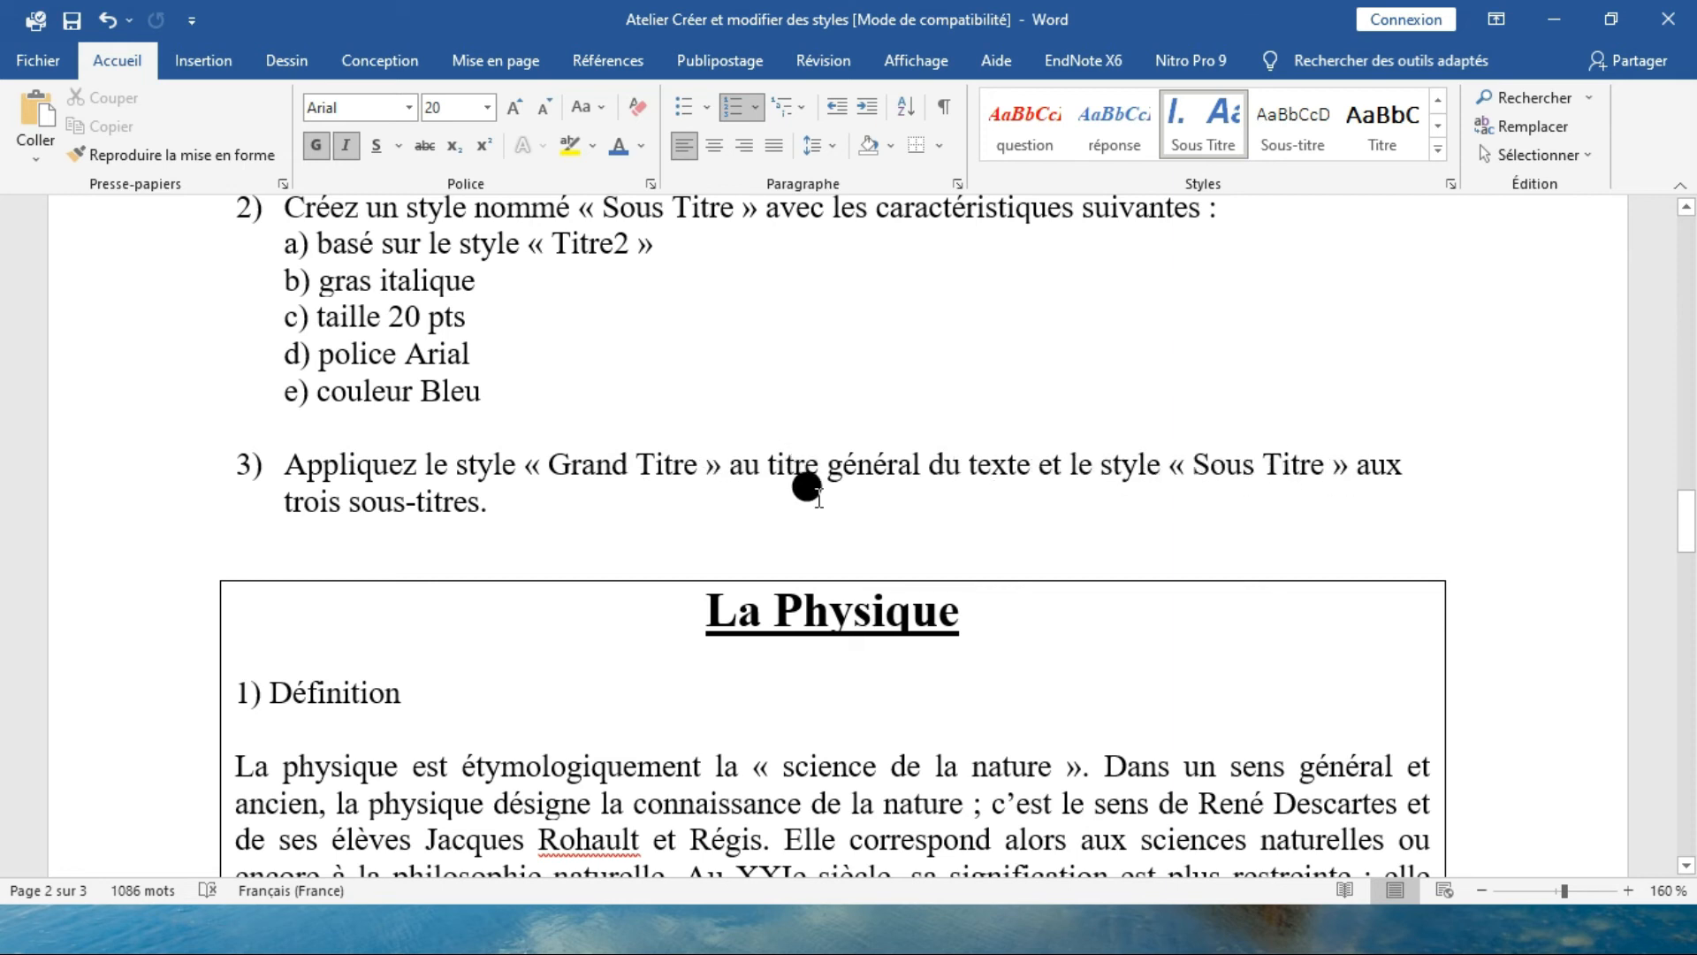
scroll(454, 487, "down", 3)
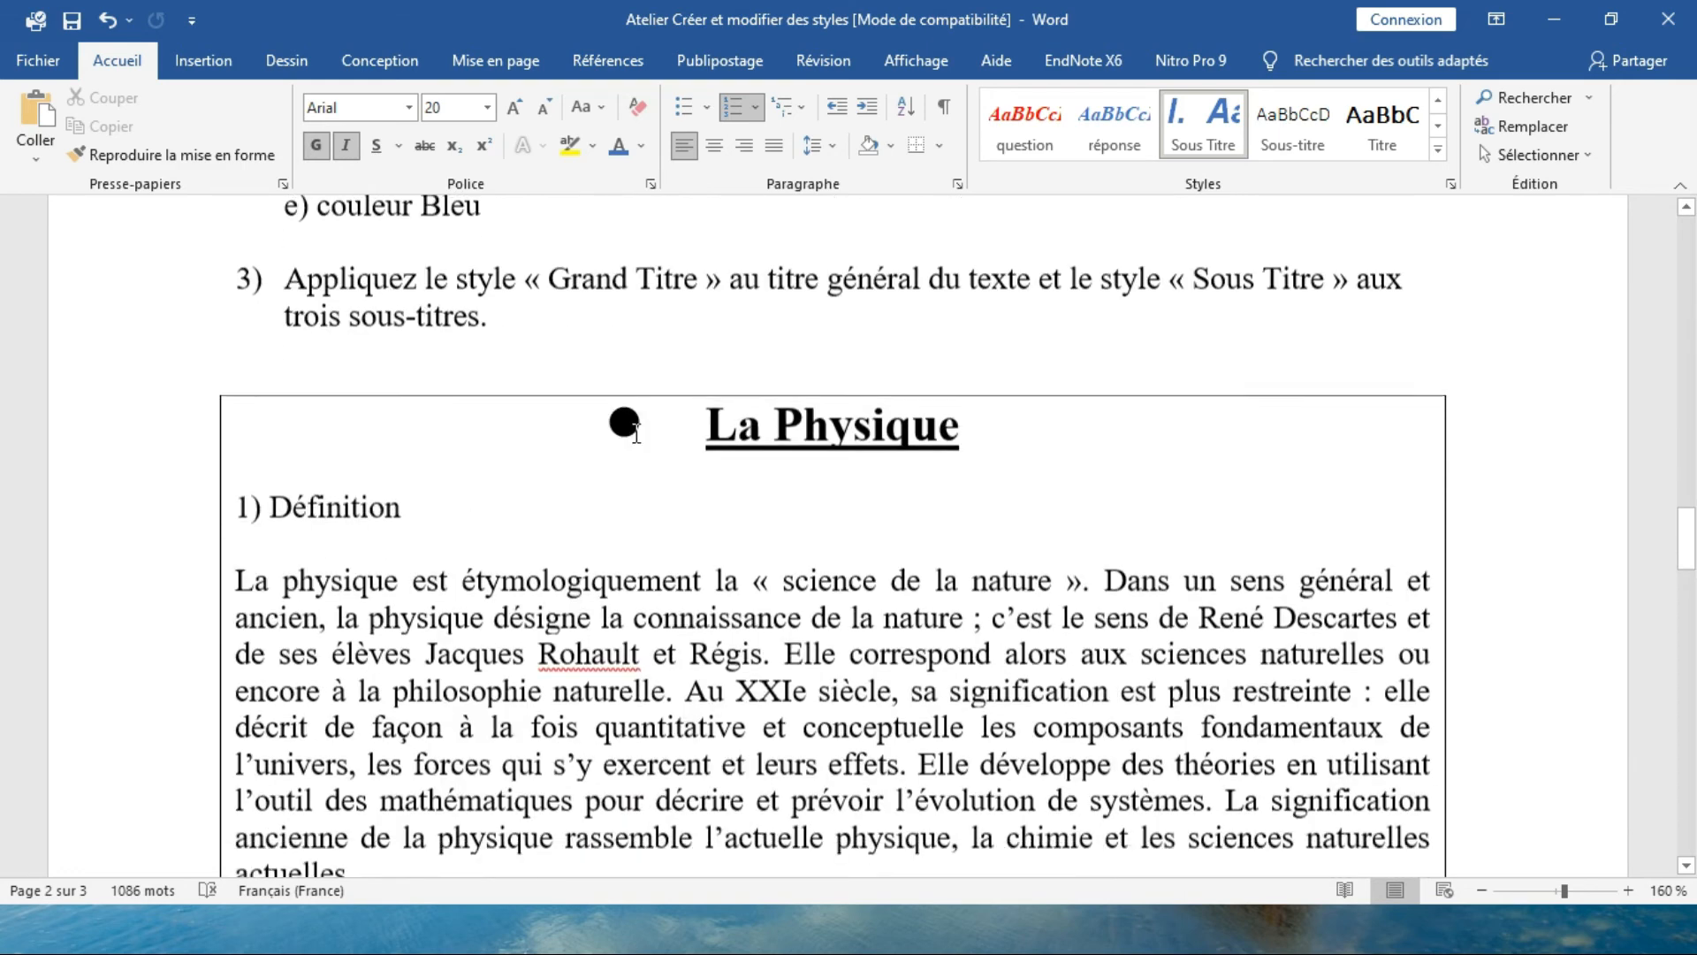
scroll(231, 495, "down", 20)
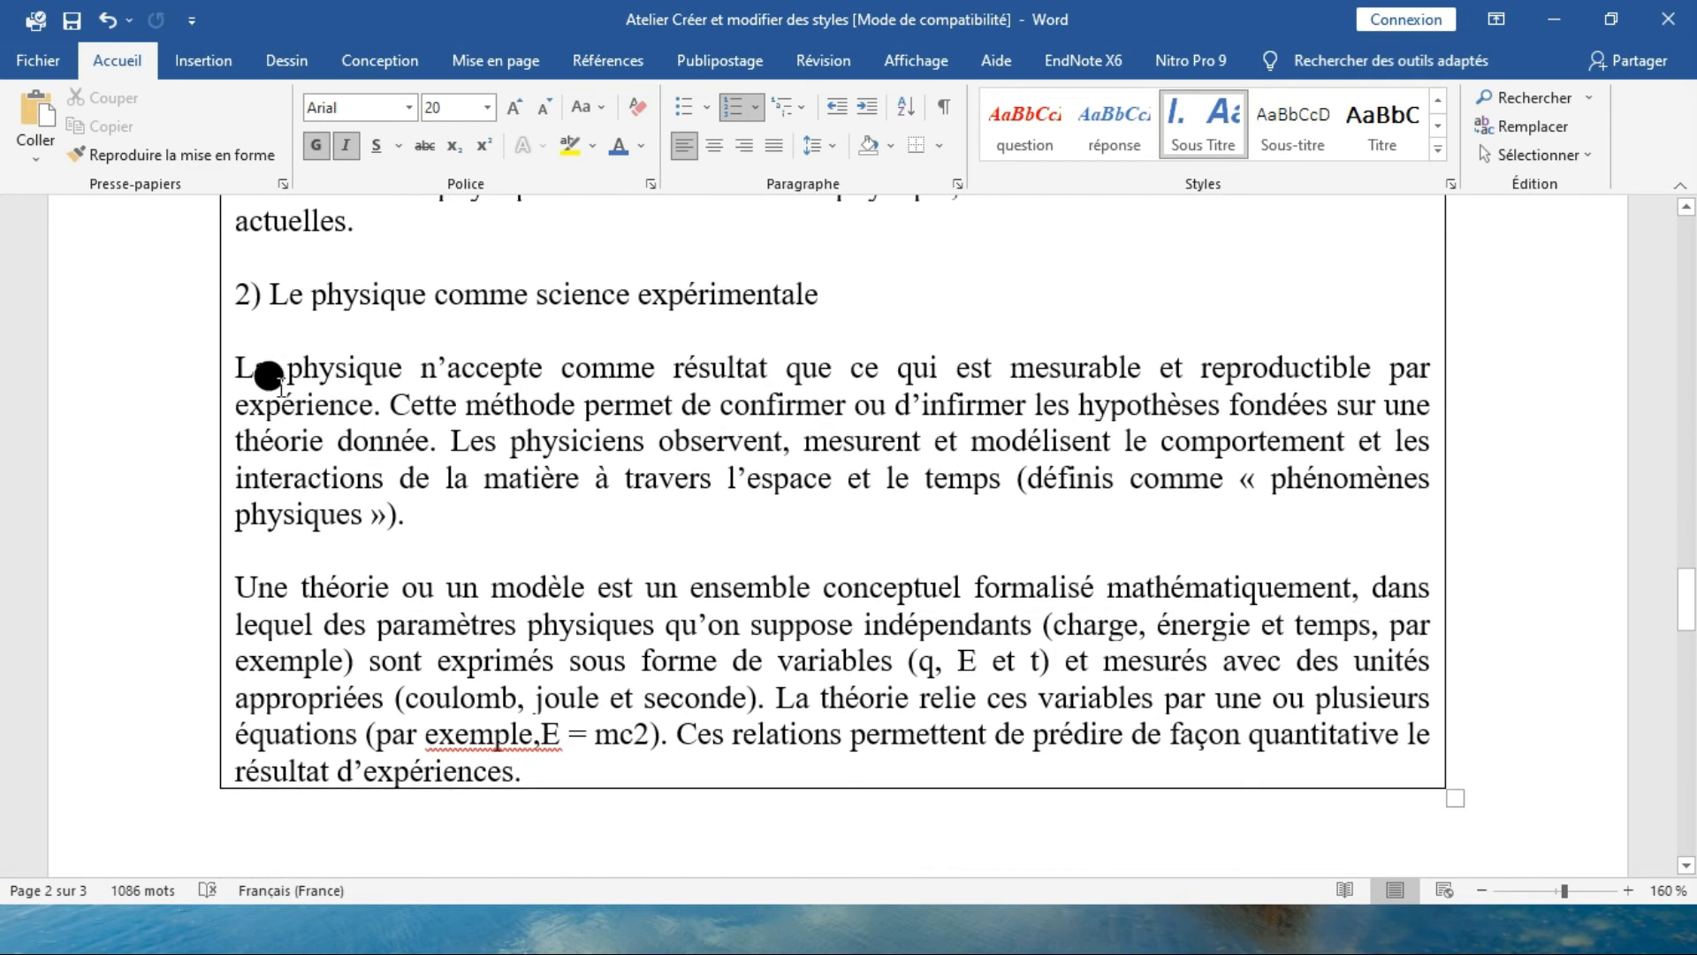
scroll(287, 456, "down", 9)
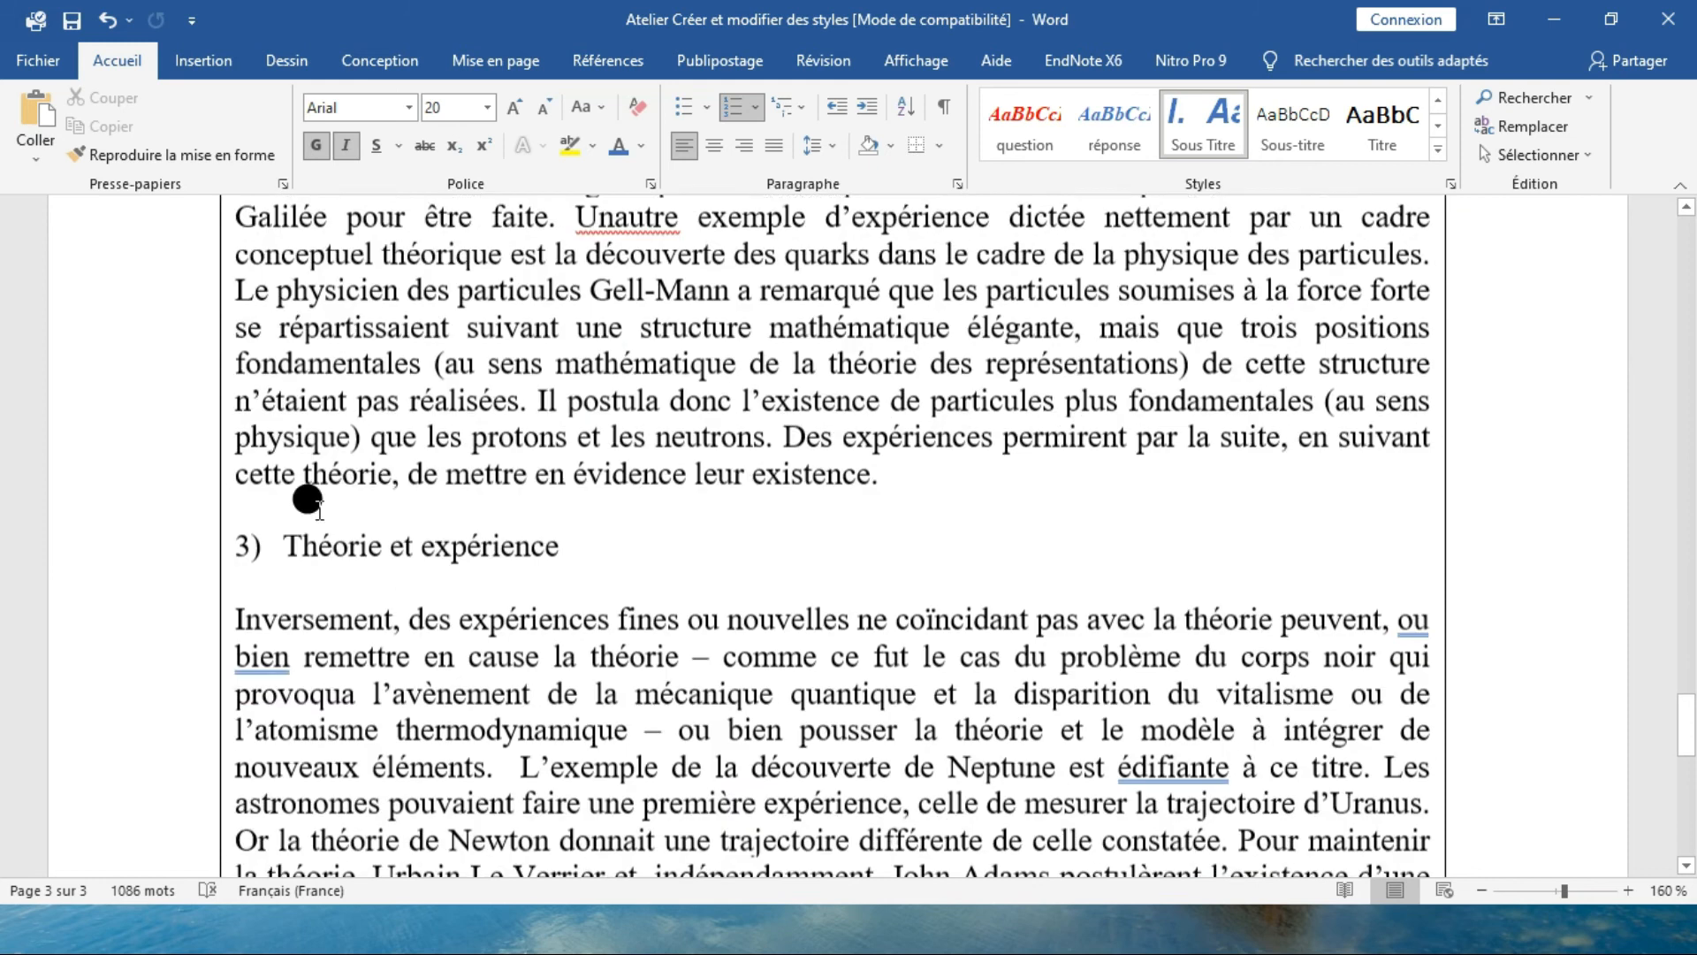
scroll(340, 485, "up", 20)
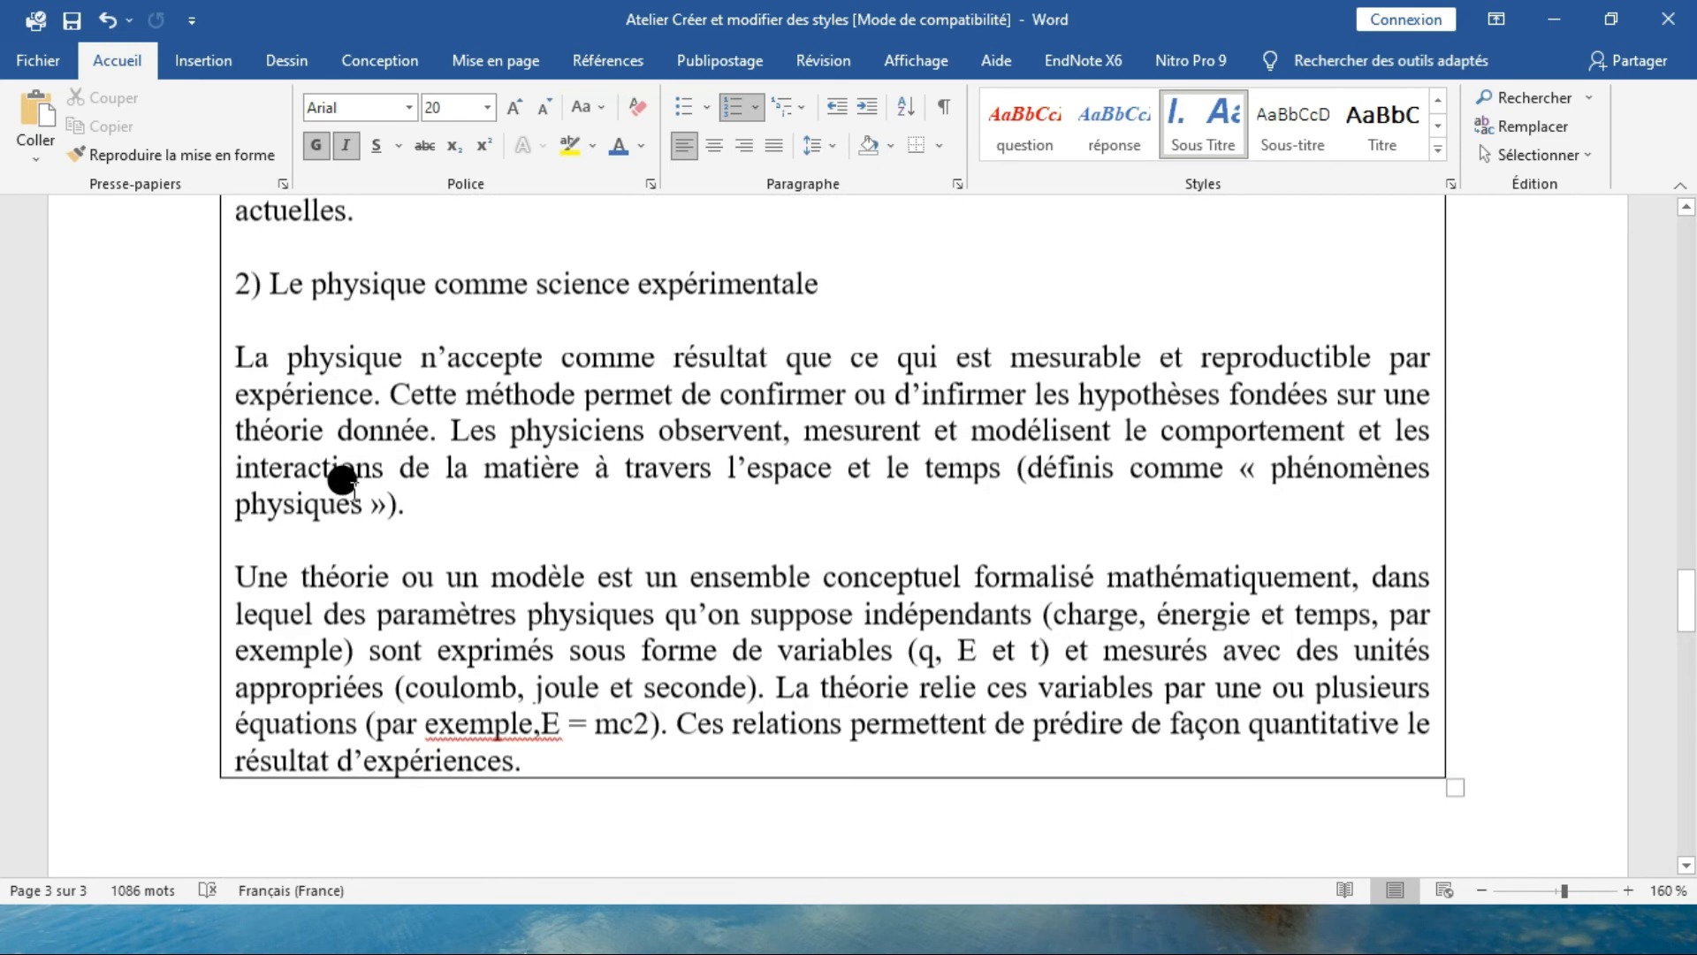
scroll(342, 480, "up", 10)
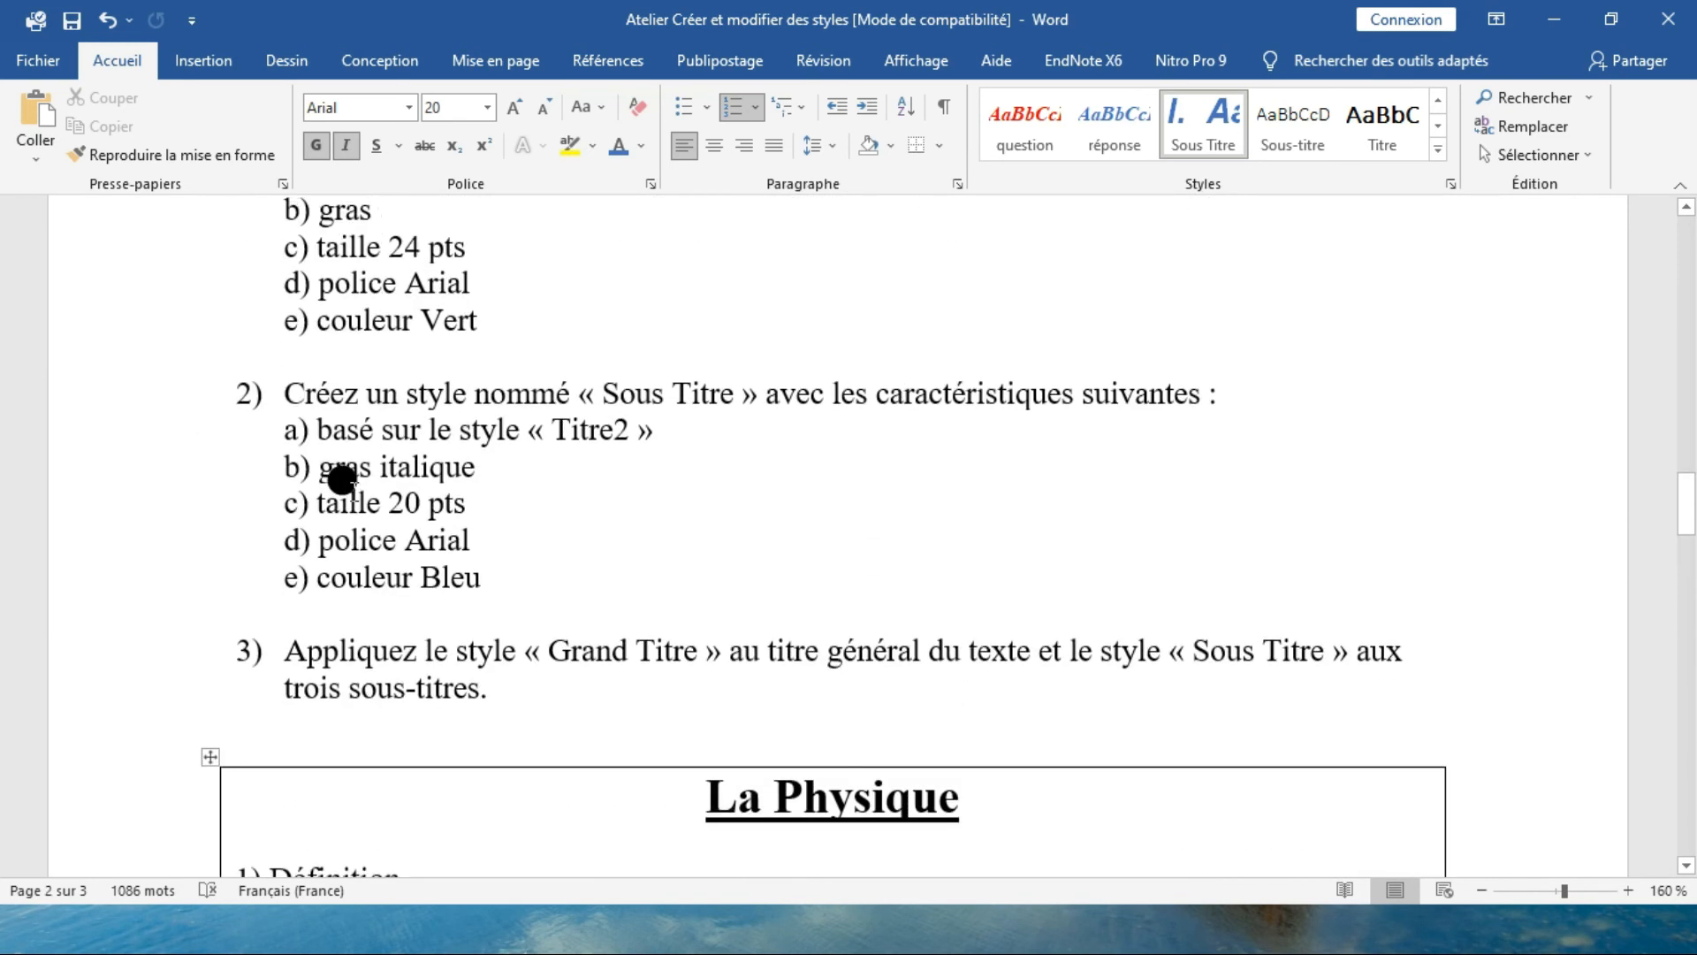
scroll(427, 491, "down", 12)
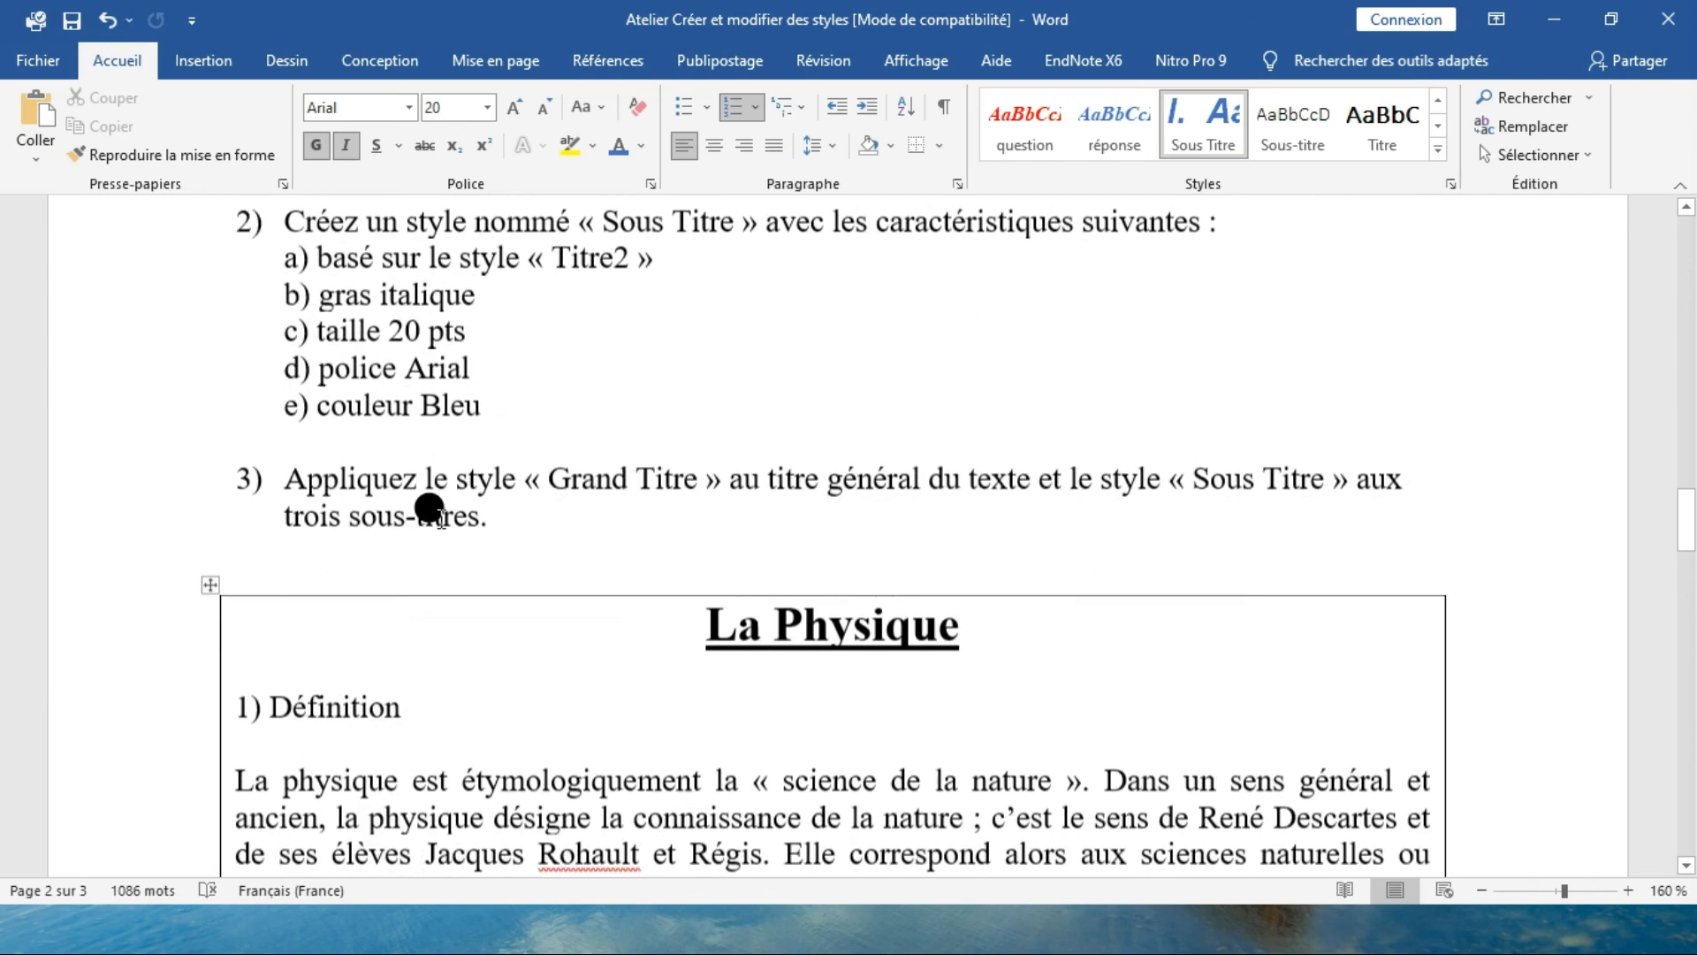
Step: Apply the Grand Titre style to the "1) Définition" heading
left_click_drag(406, 413, 221, 411)
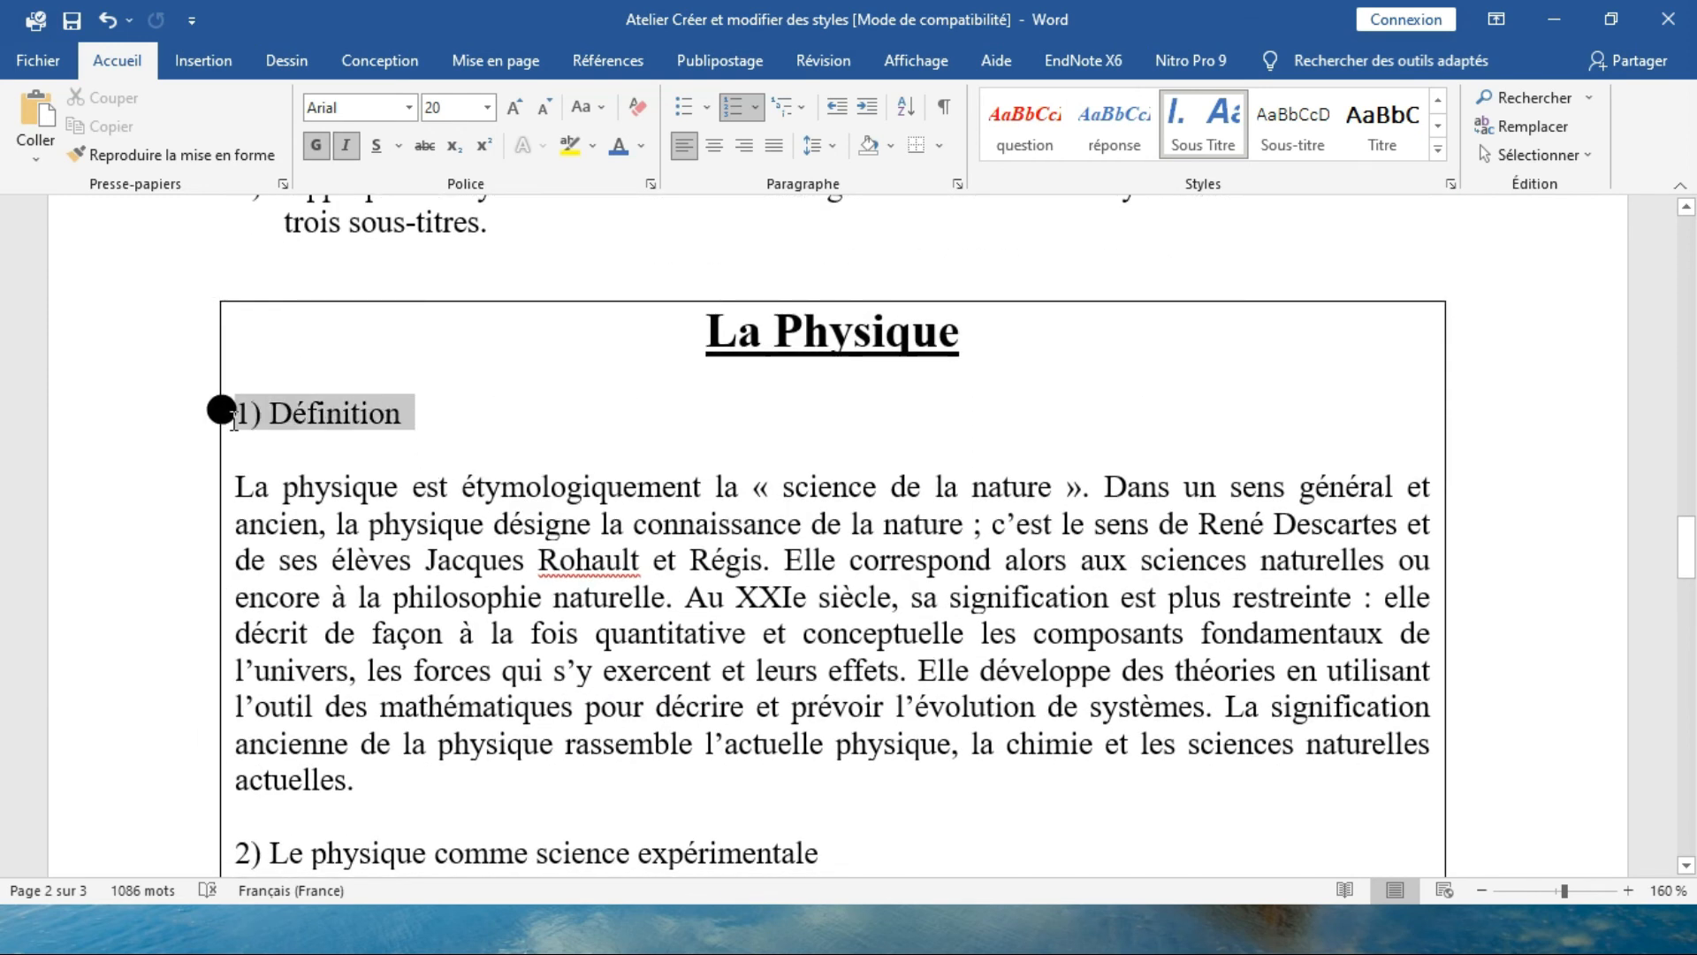
left_click(1438, 148)
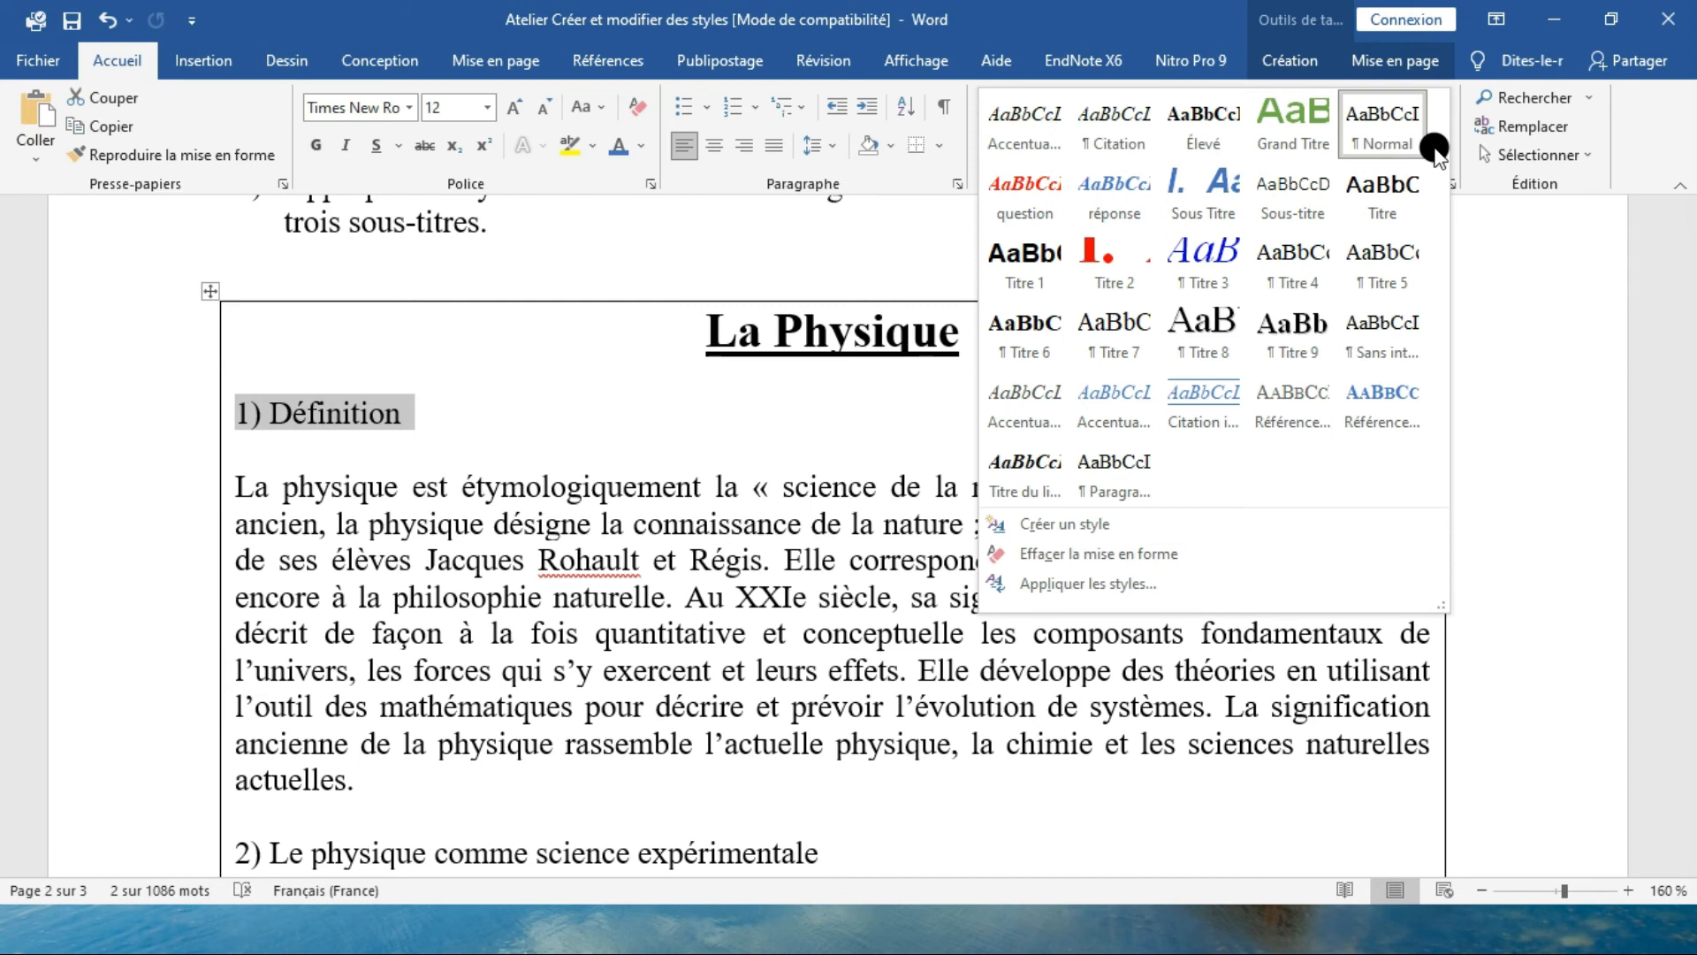
left_click(1292, 121)
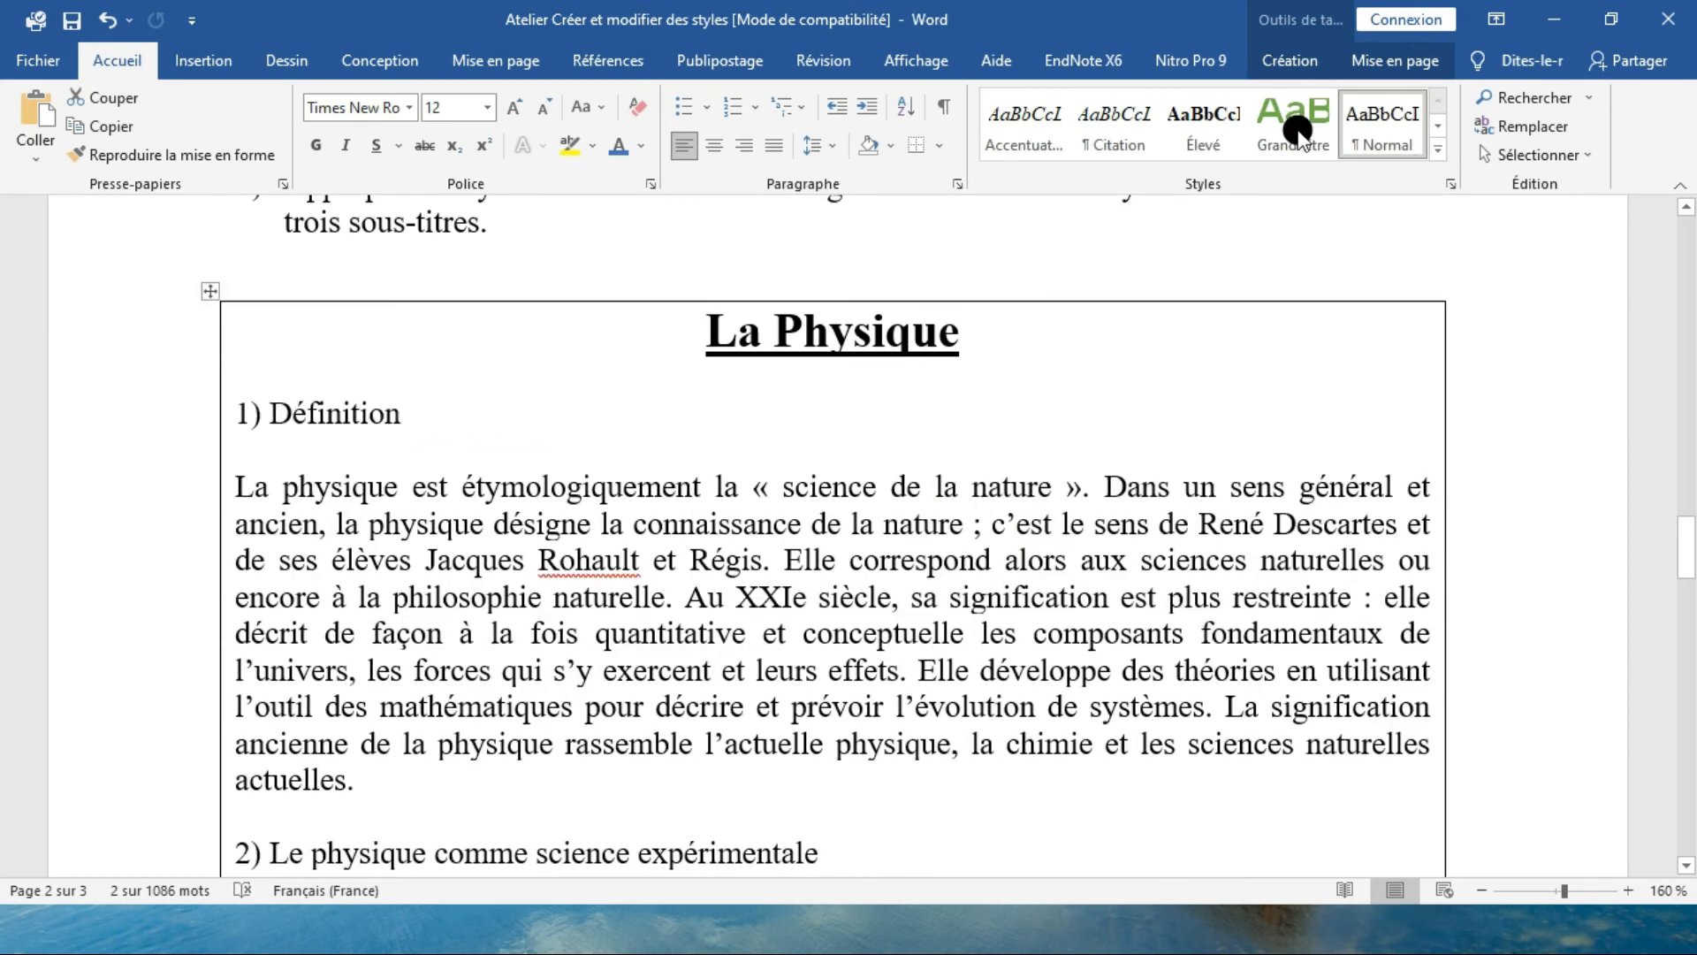
Step: Apply the Grand Titre style to the "2) Le physique comme science expérimentale" heading
scroll(716, 436, "down", 15)
scroll(719, 435, "up", 5)
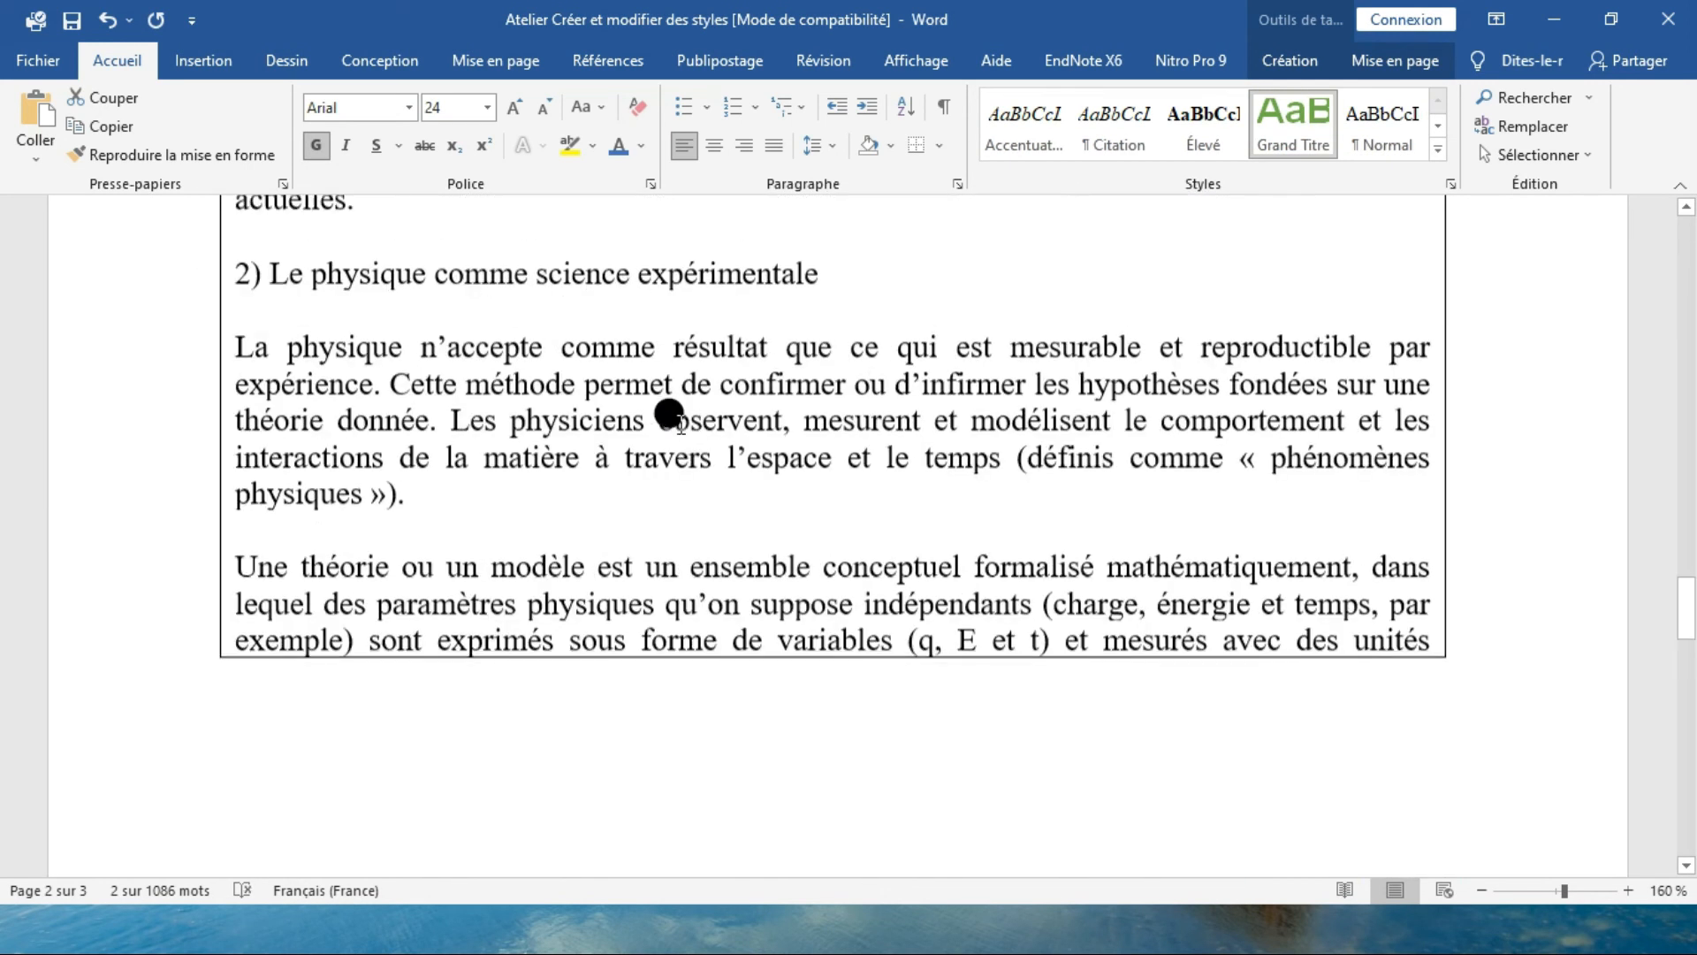
left_click(200, 270)
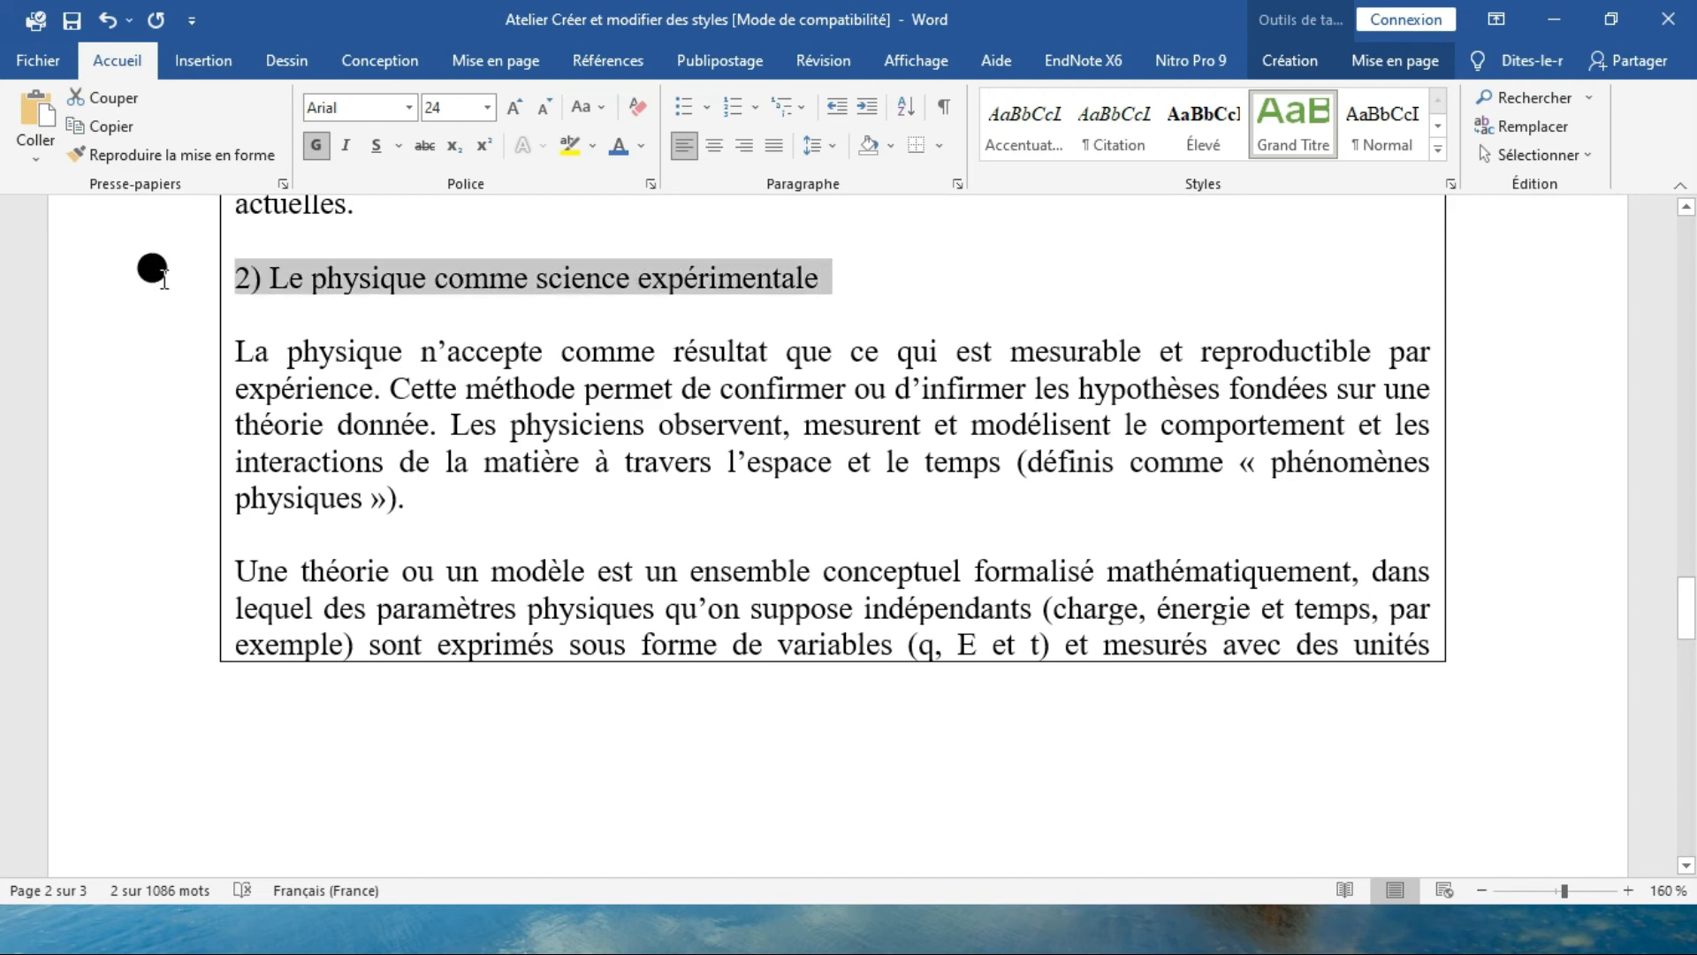
left_click(1259, 152)
Step: Apply the Grand Titre style to the "3) Théorie et expérience" heading
scroll(879, 406, "down", 14)
scroll(871, 394, "down", 12)
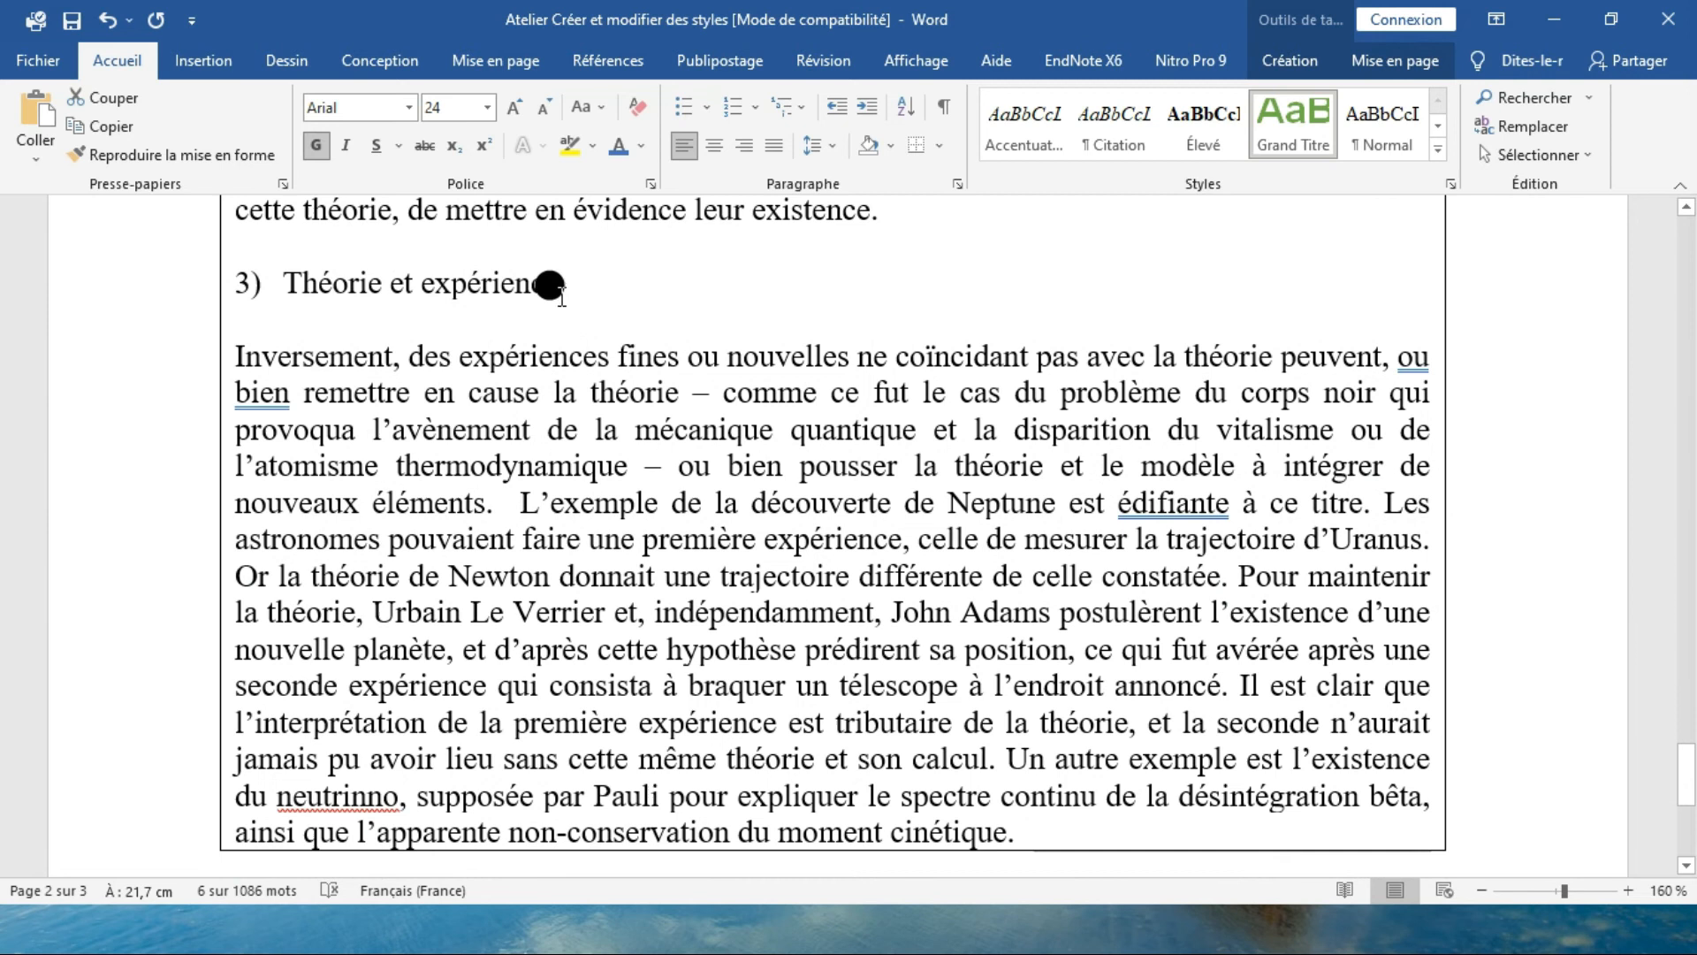
left_click(118, 279)
left_click(255, 271)
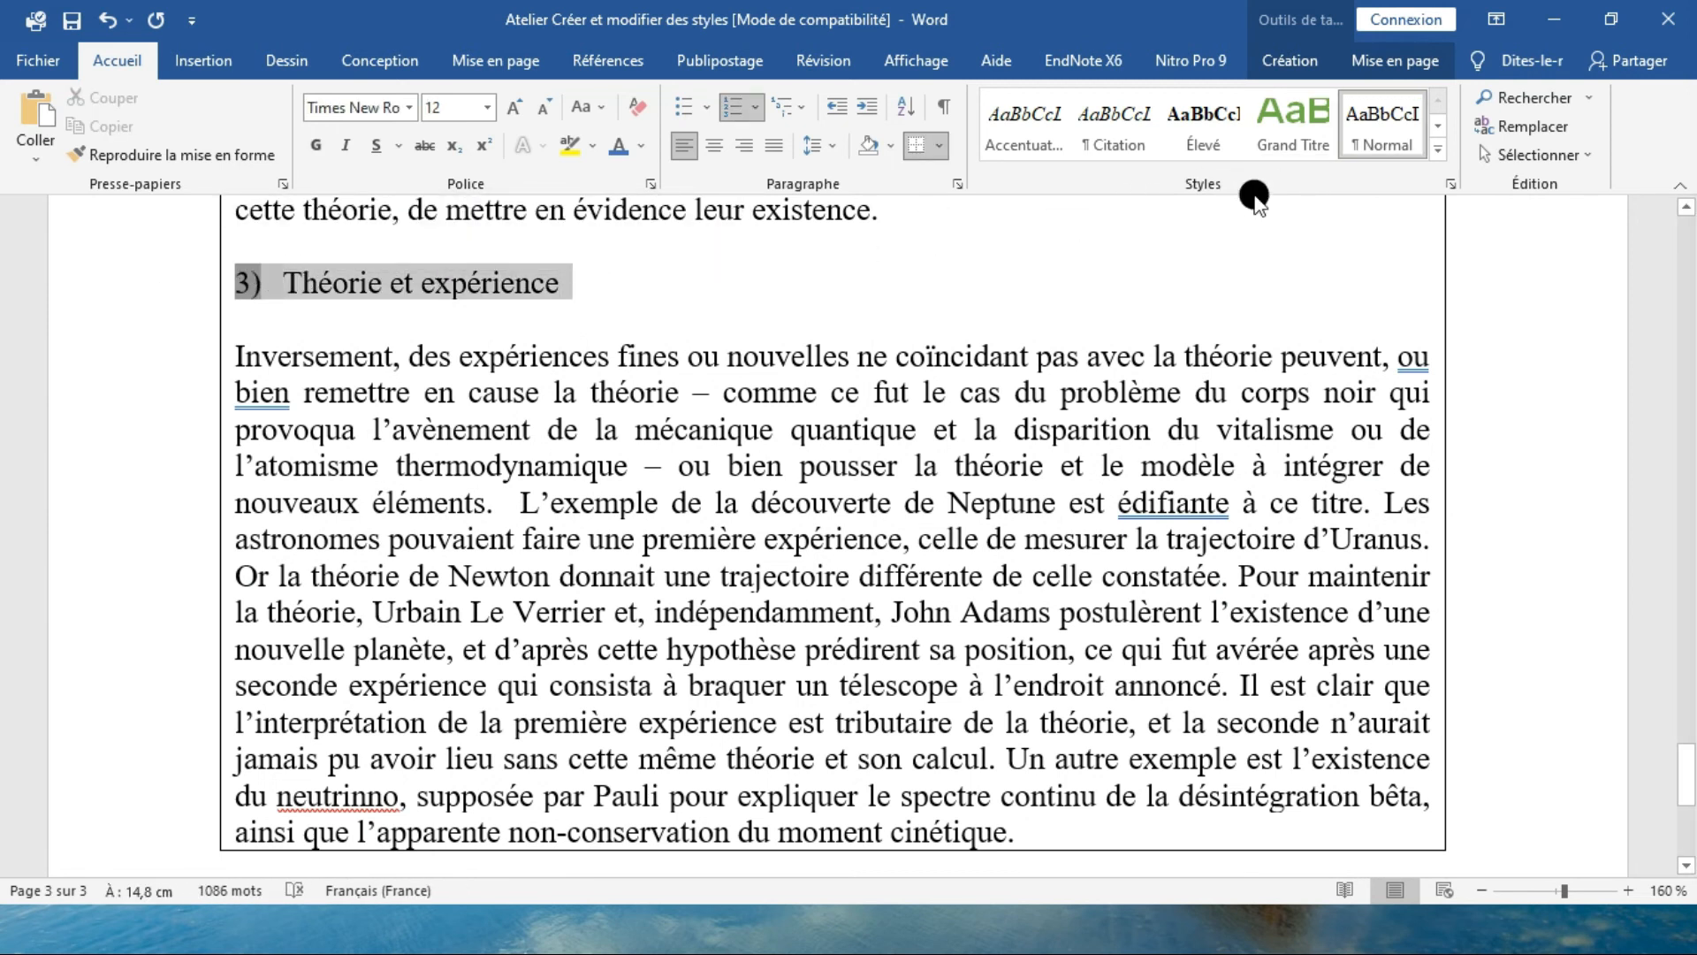
left_click(1290, 124)
Step: Review the restyled headings and apply the Sous Titre style to the whole paragraph below "1) Définition"
scroll(886, 361, "up", 15)
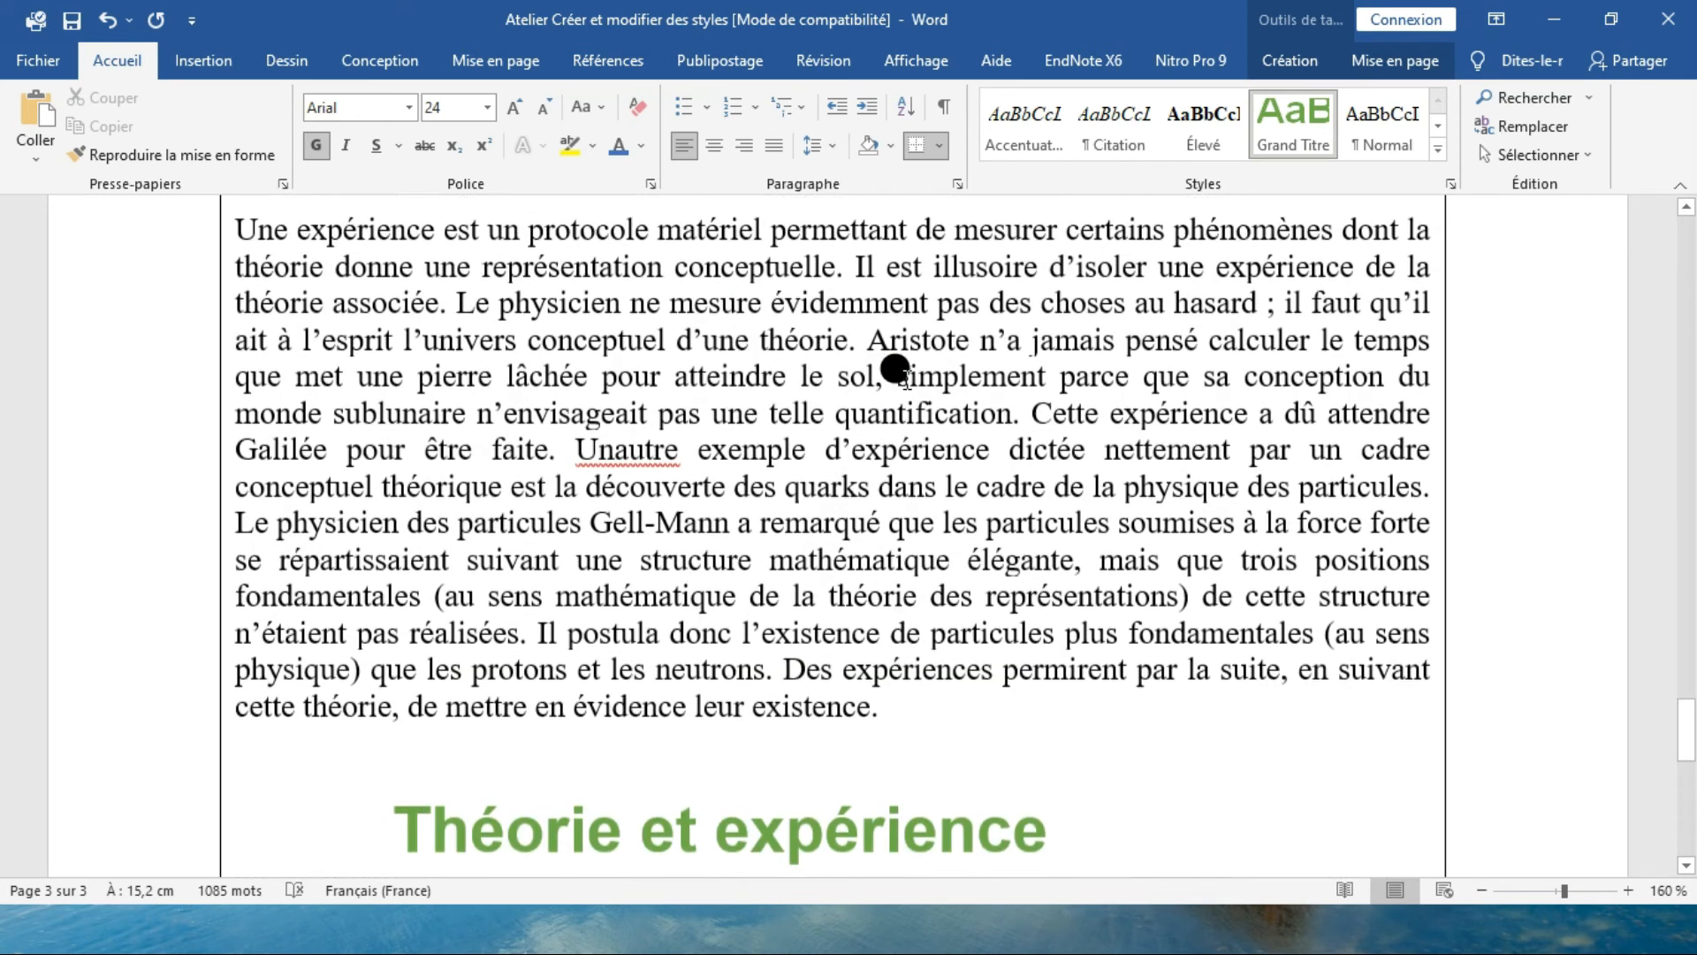
scroll(894, 363, "up", 5)
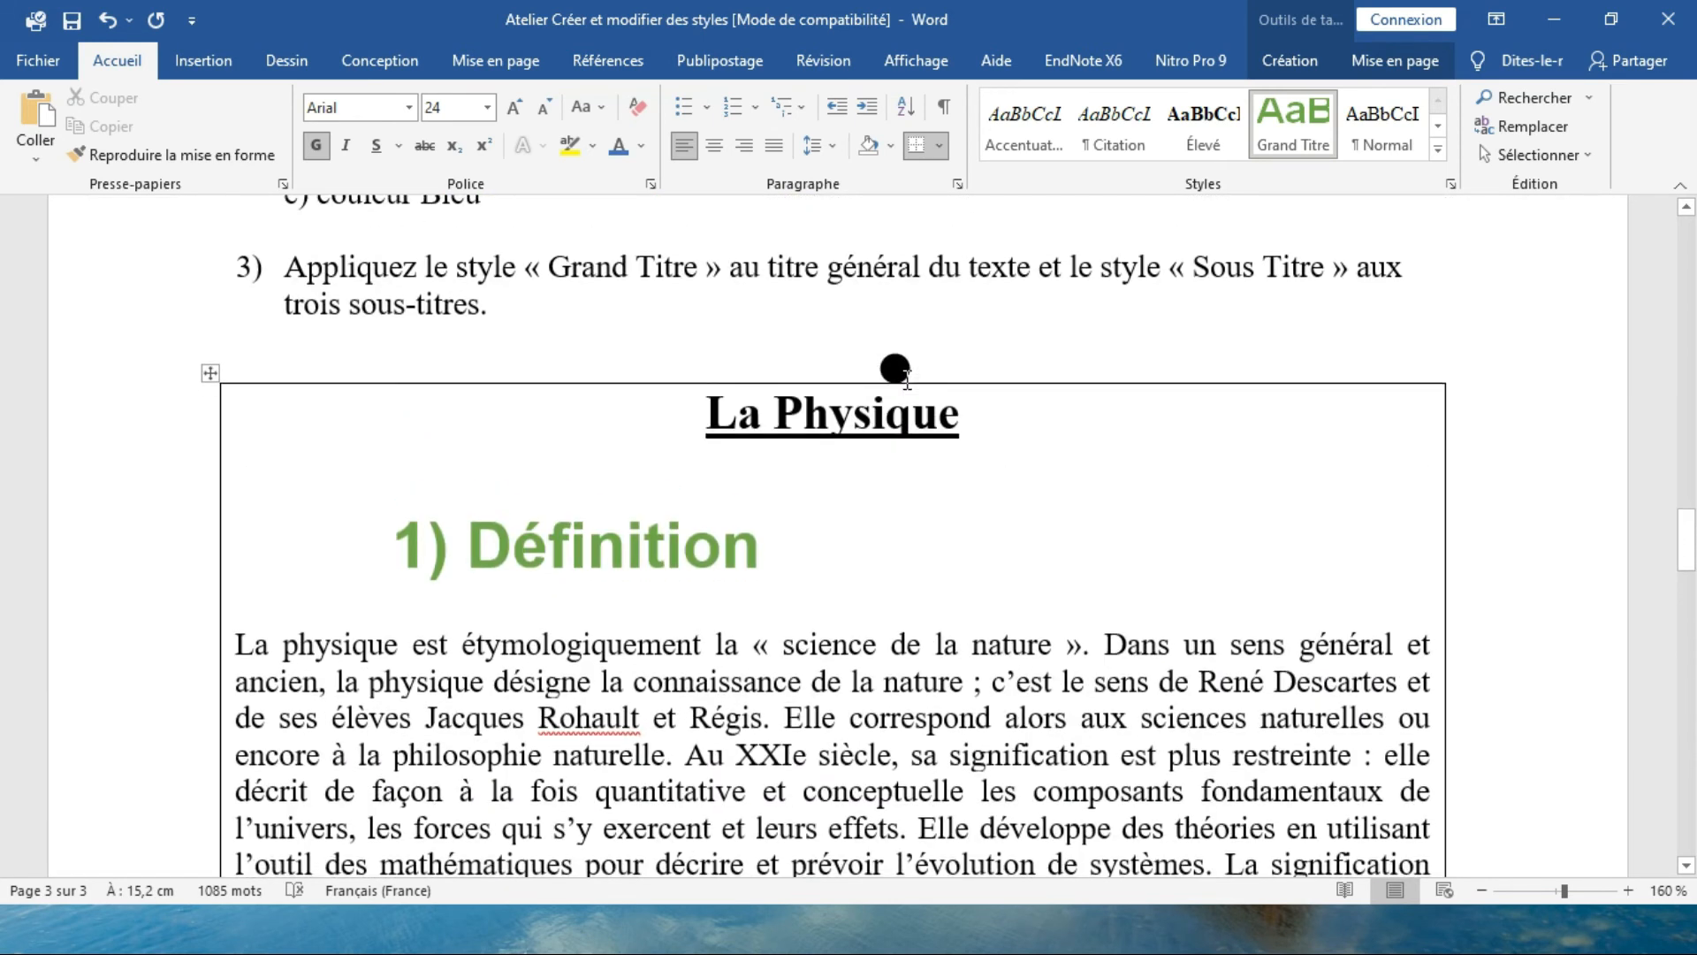
scroll(878, 575, "down", 4)
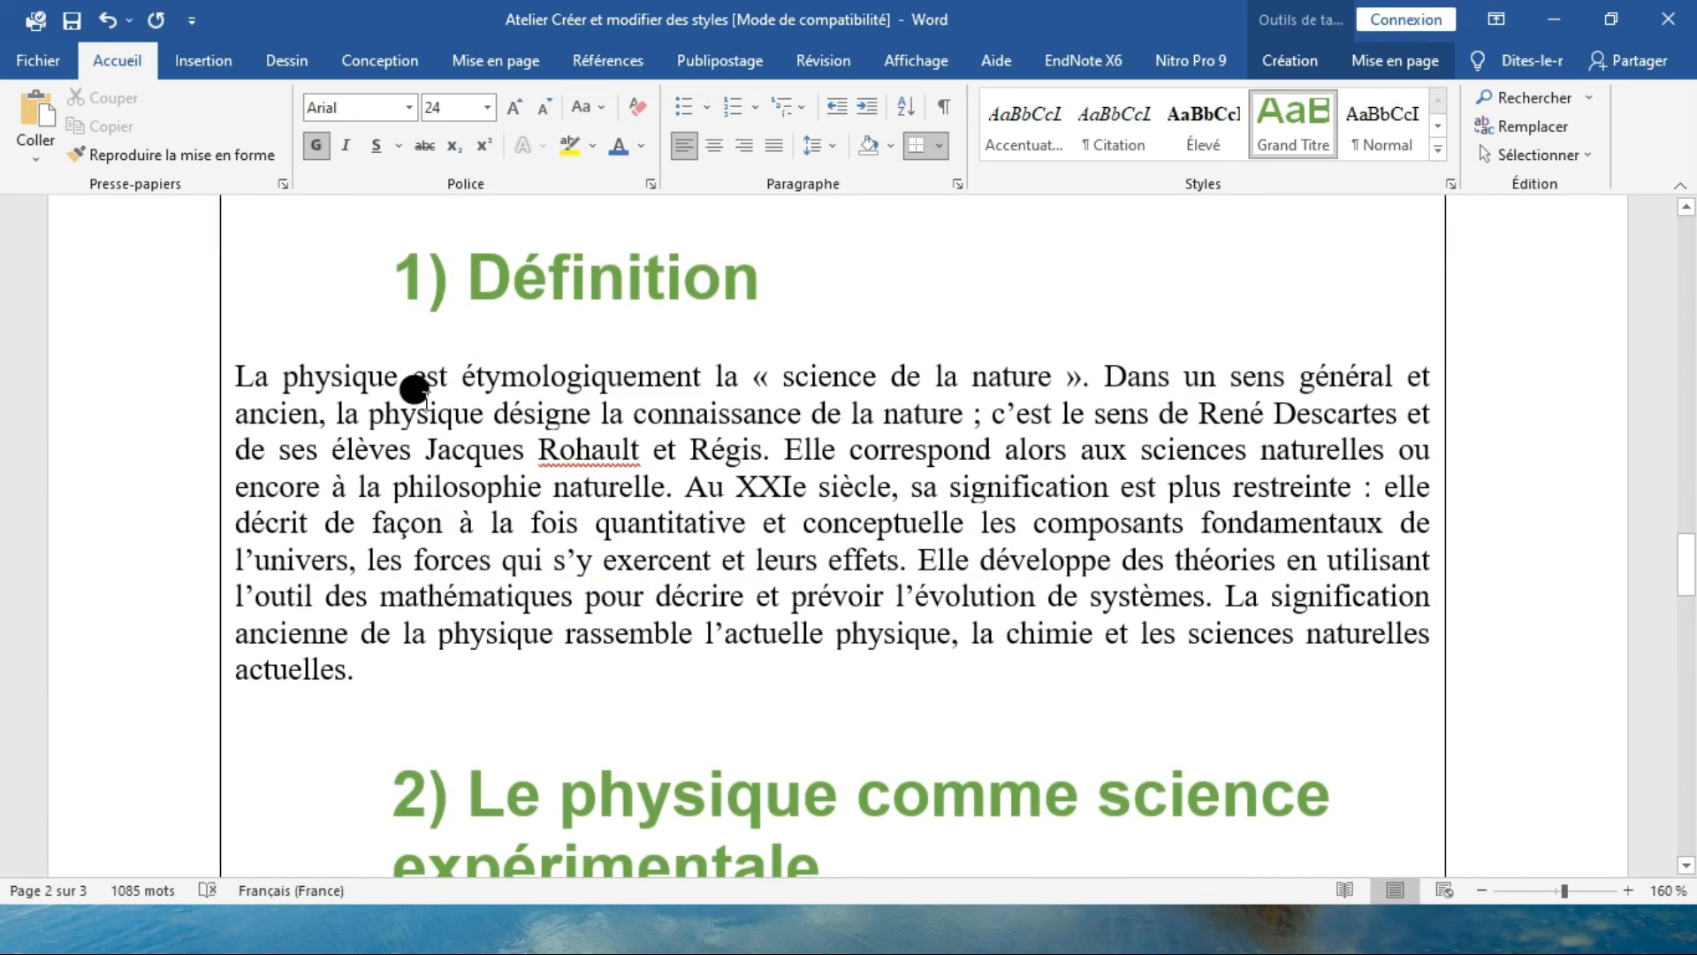
scroll(414, 389, "up", 1)
left_click_drag(387, 734, 242, 367)
scroll(909, 515, "up", 4)
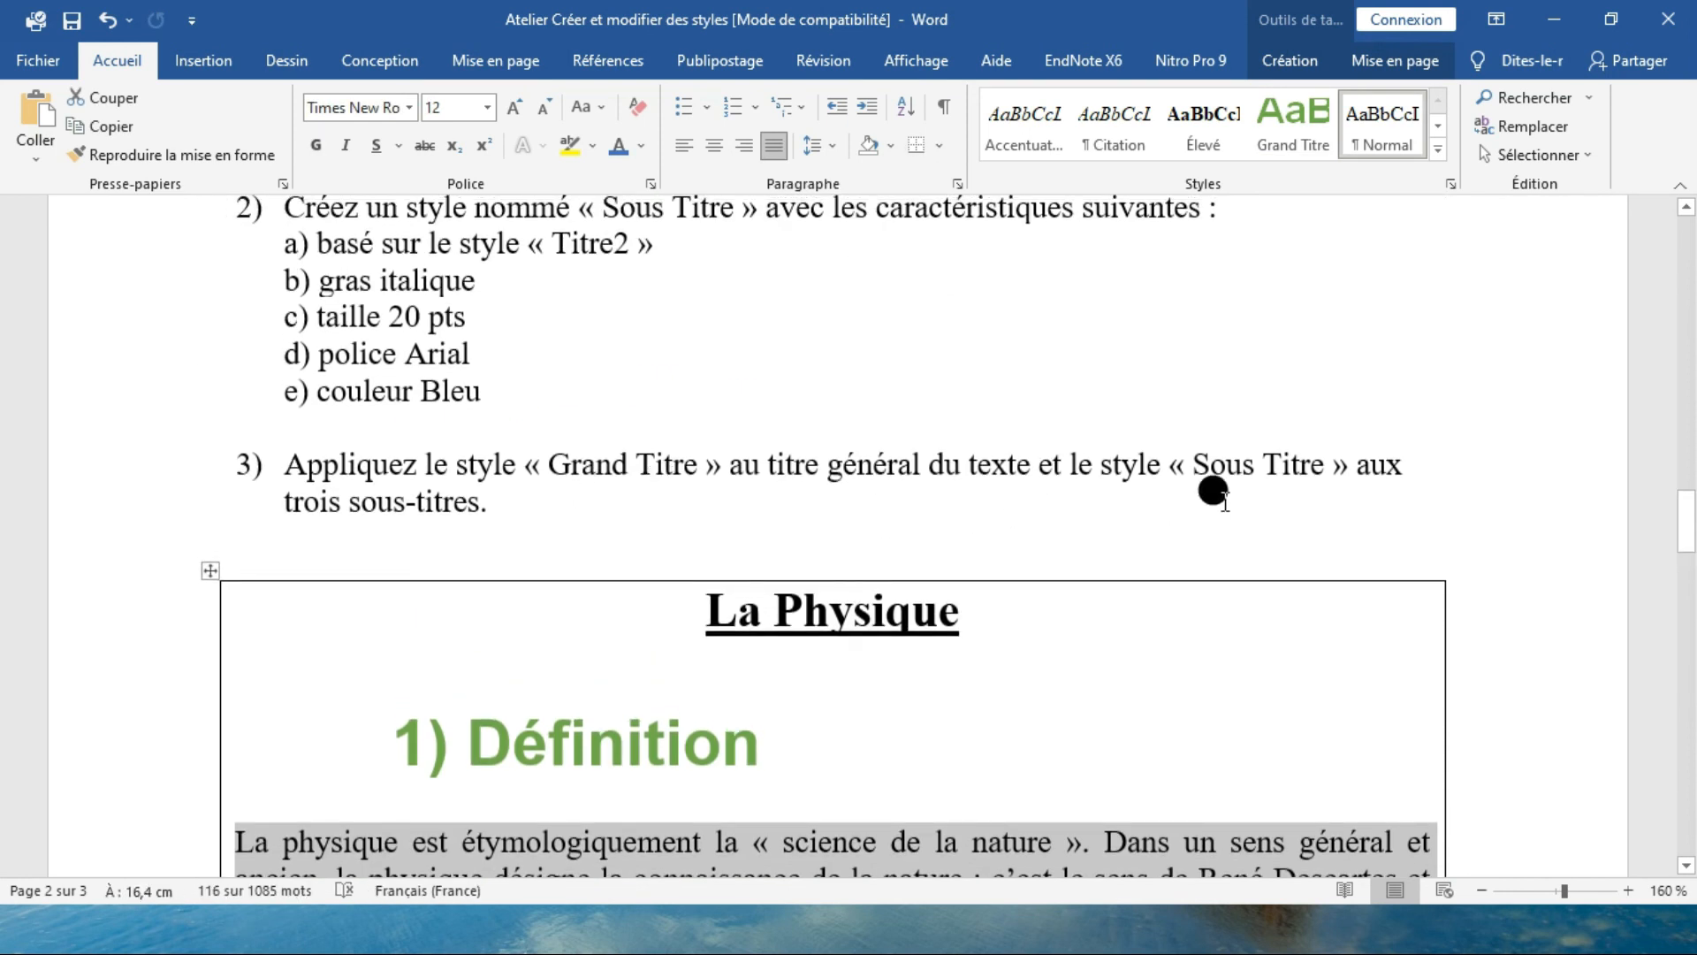
scroll(1242, 464, "down", 3)
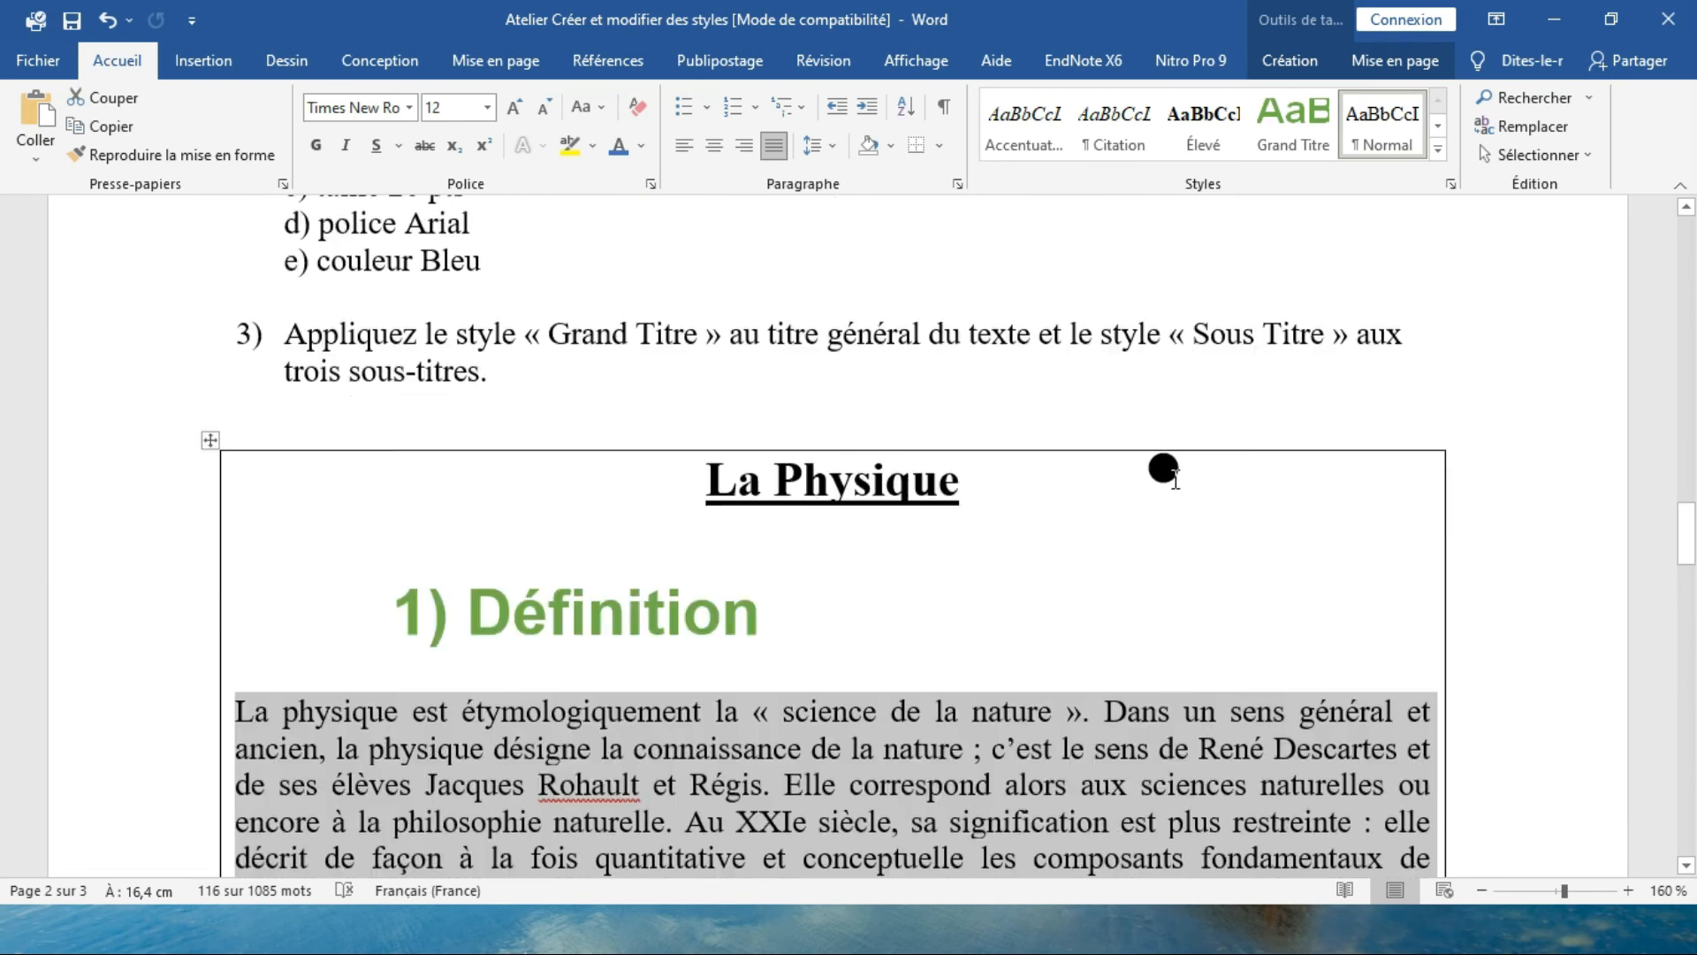
left_click(1436, 137)
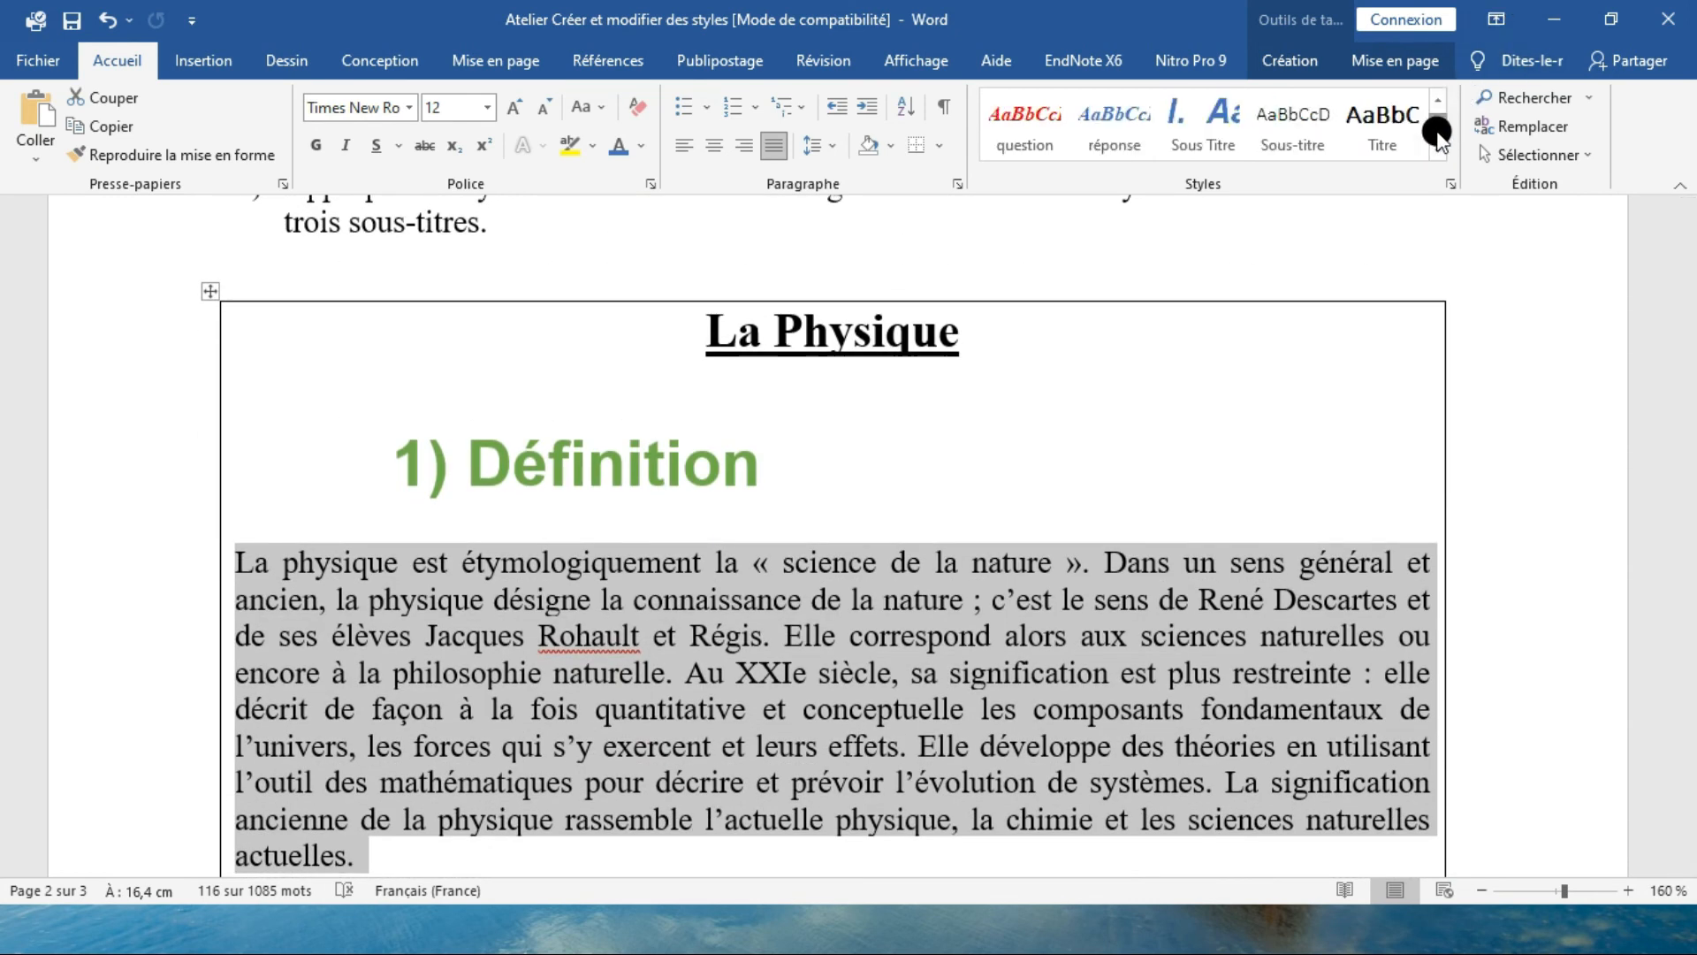
left_click(1205, 133)
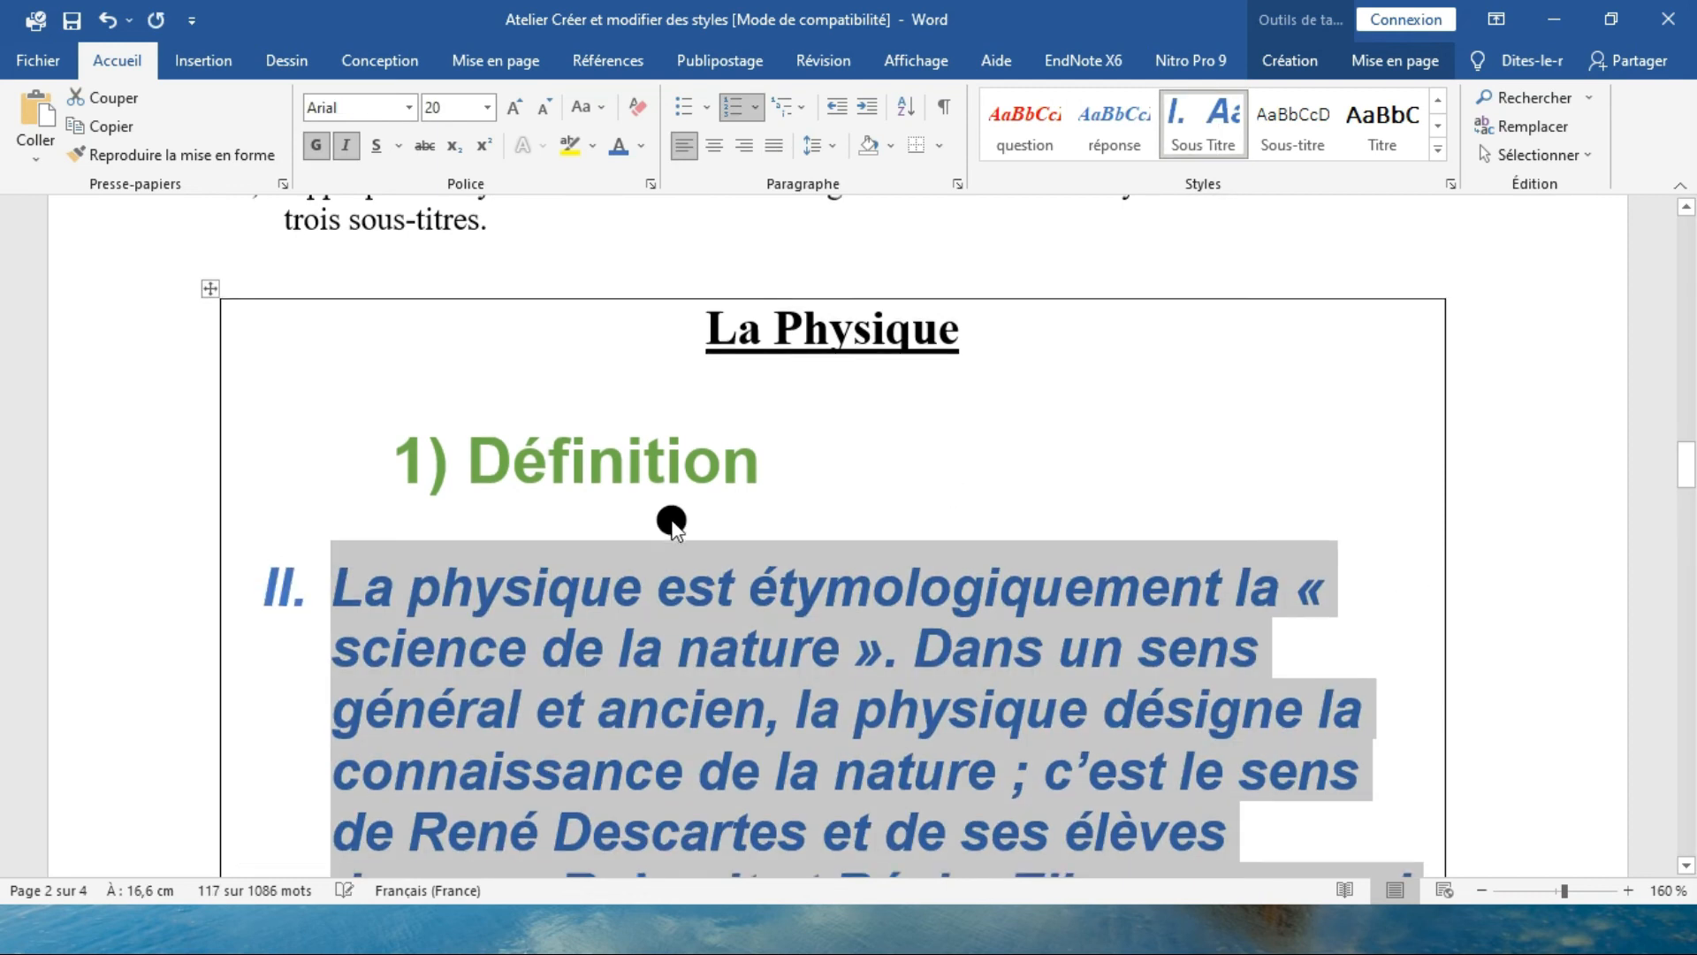
Step: Remove the automatic Roman numeral from the start of the paragraph below "1) Définition"
scroll(575, 486, "down", 5)
scroll(389, 460, "up", 3)
left_click(329, 412)
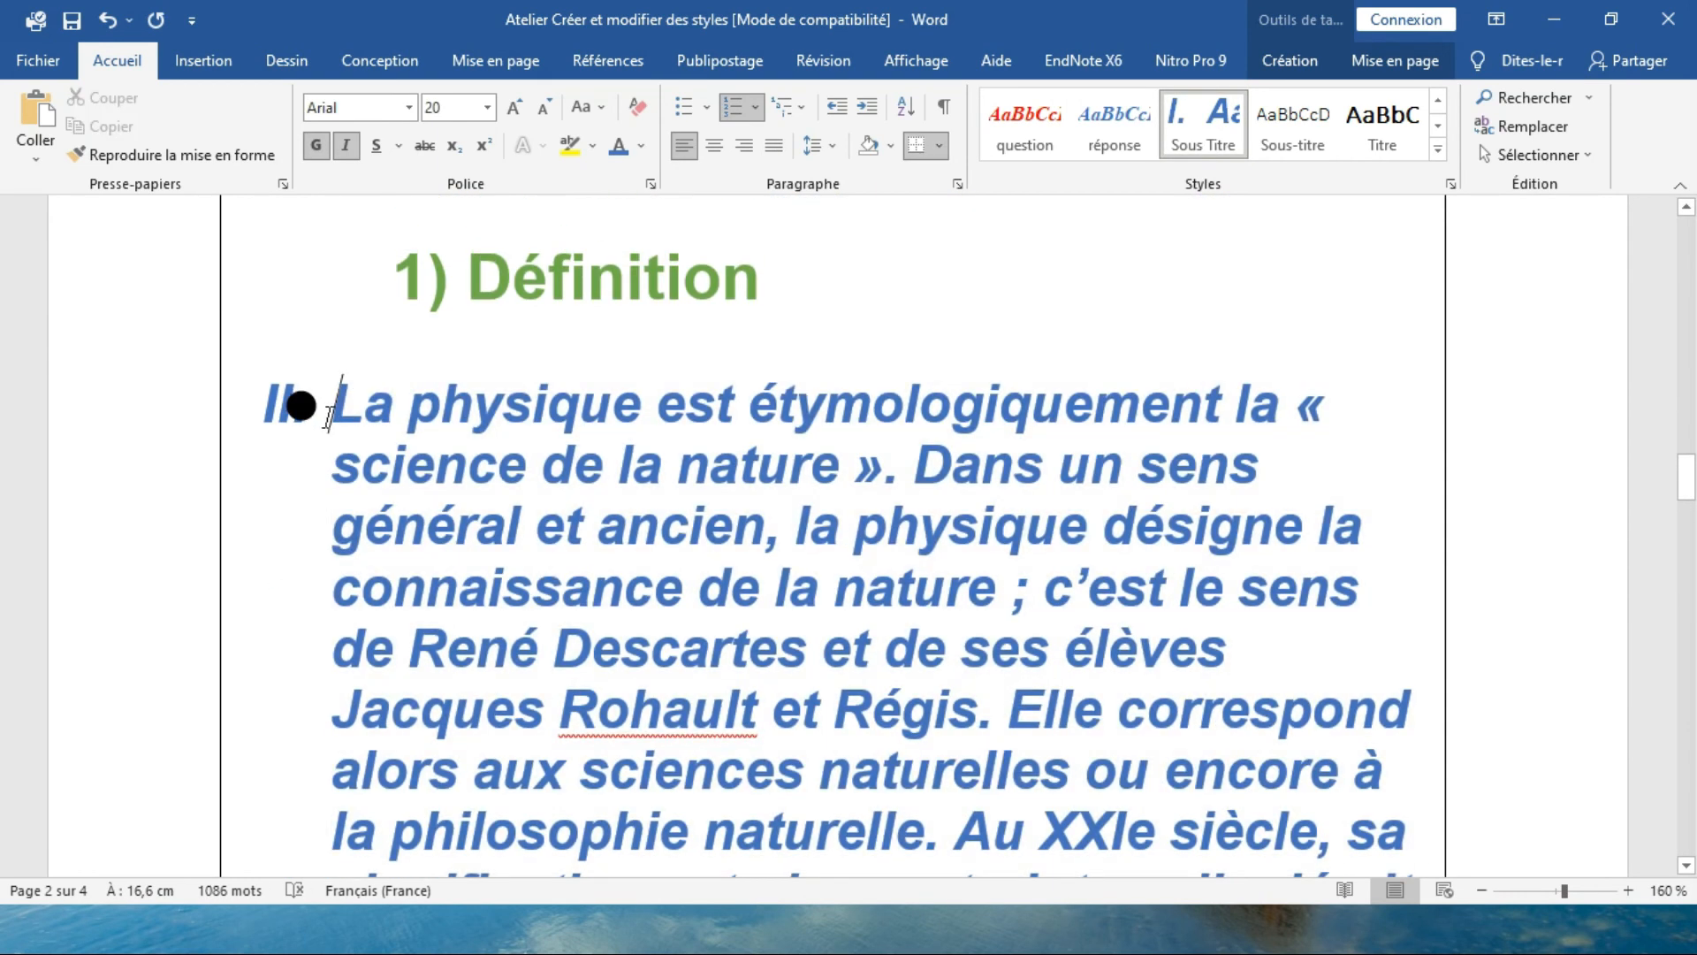
key("BackSpace")
key("BackSpace")
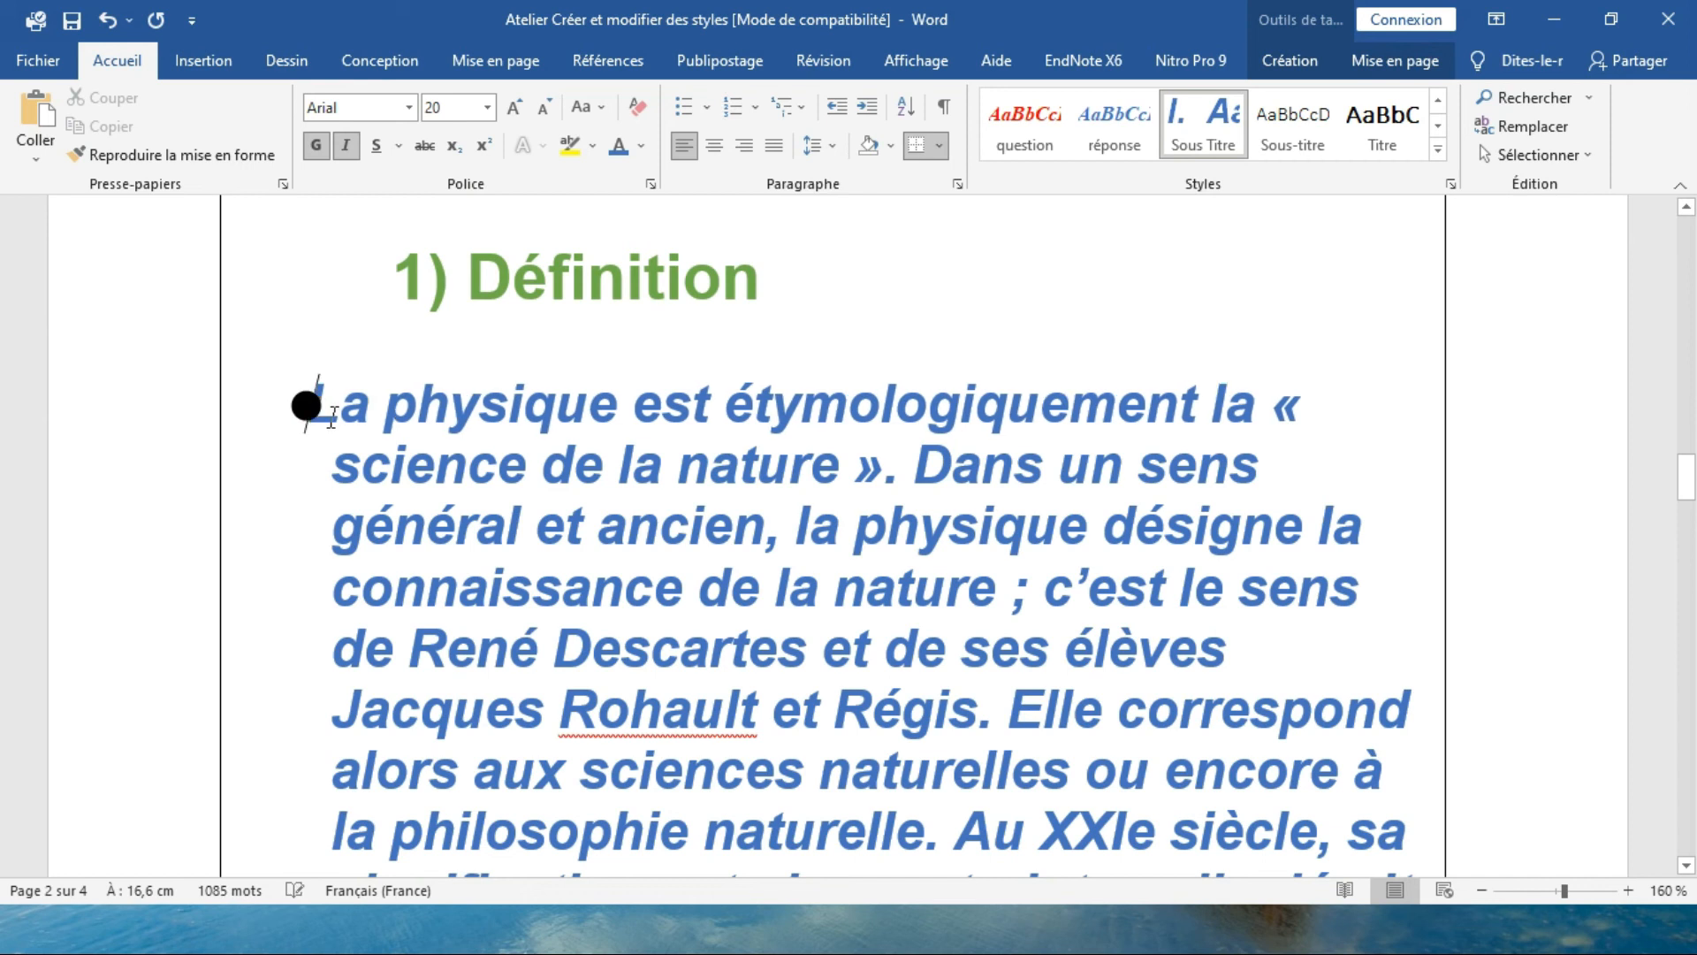